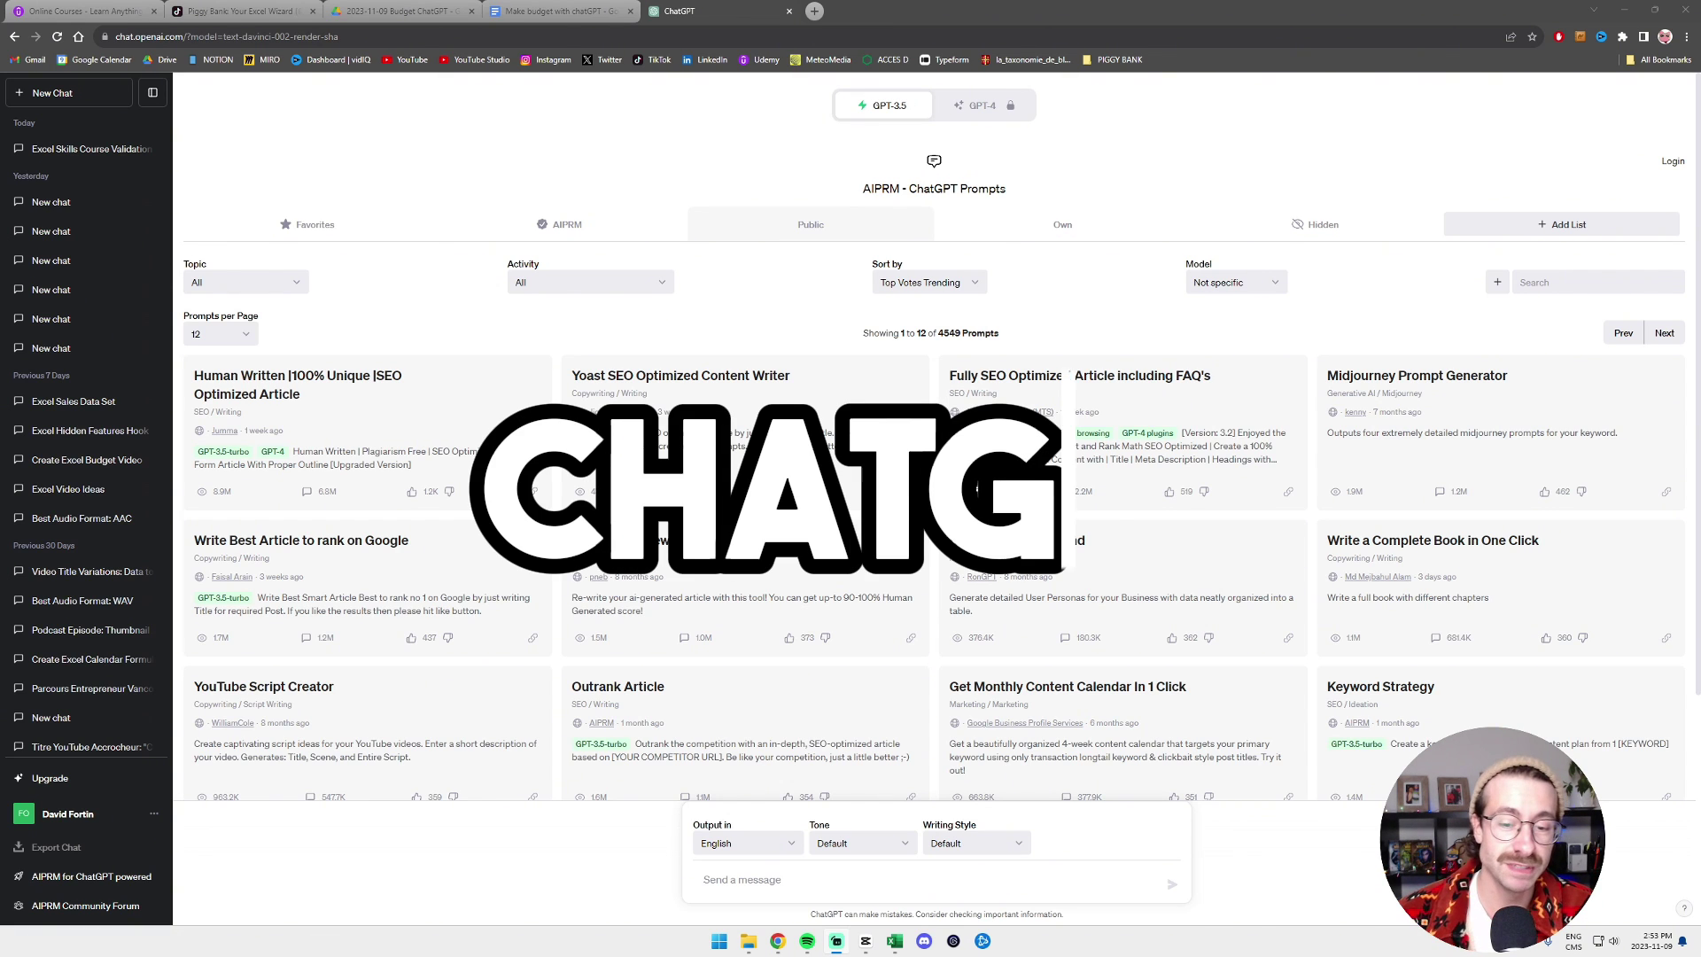
- Ask ChatGPT for a simple 2024 budgeting template, noting little to no Excel knowledge
click(733, 880)
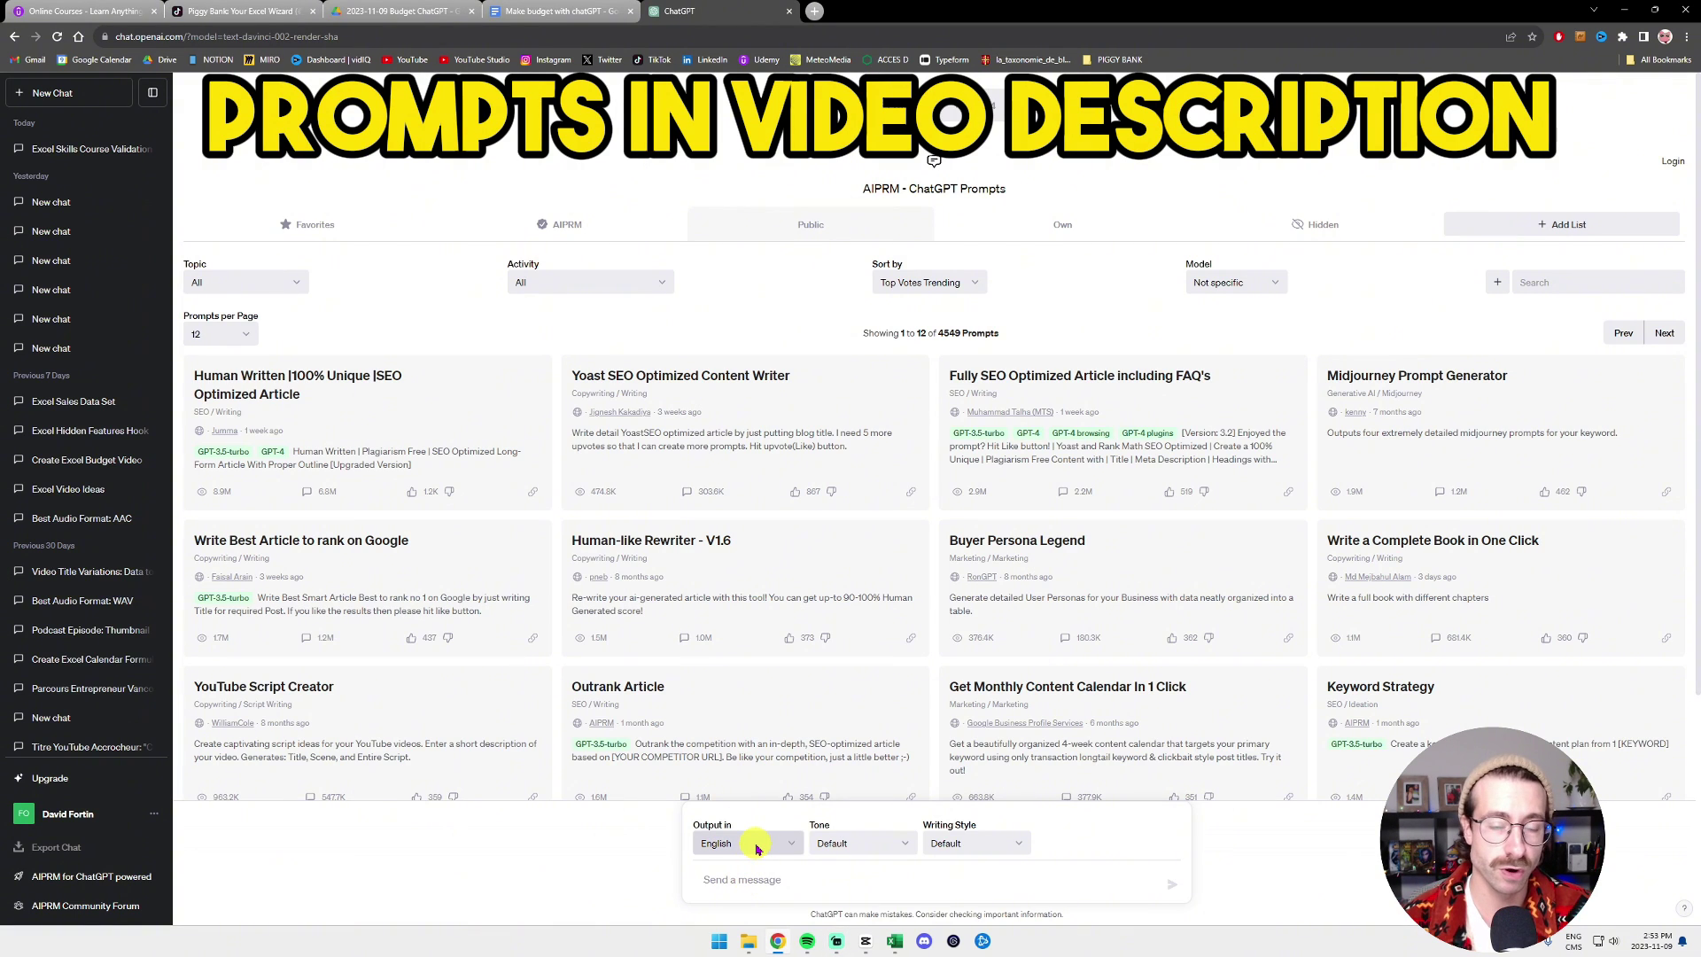
text(He)
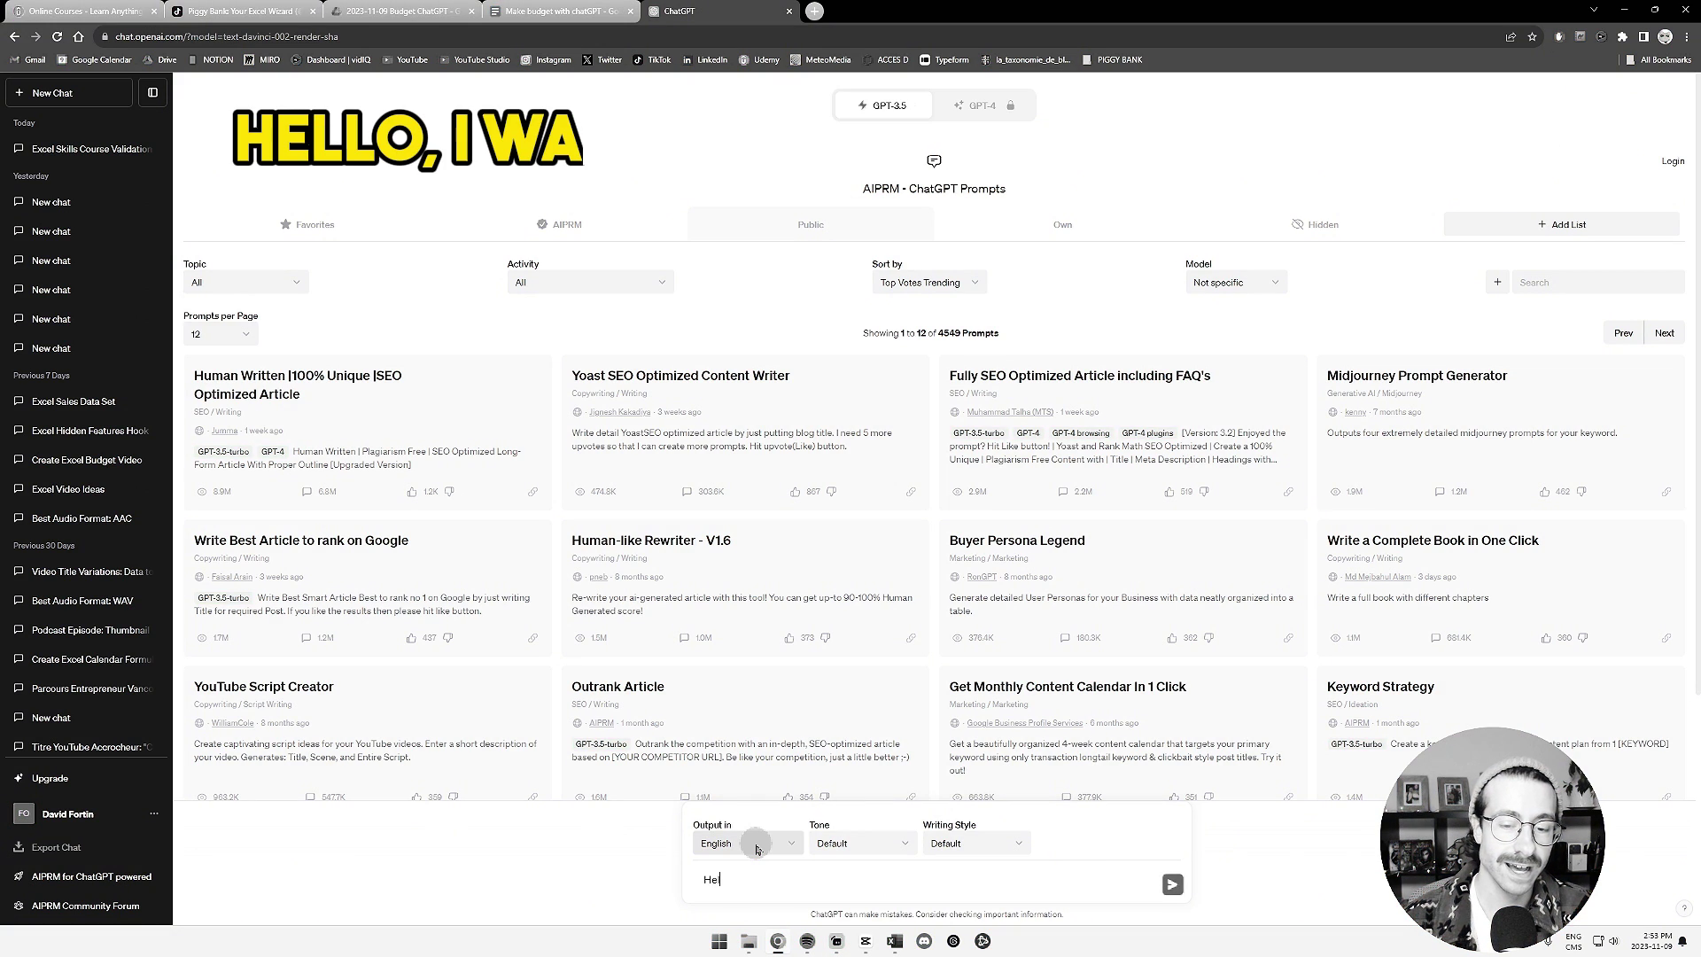
text(llo, I want to ma)
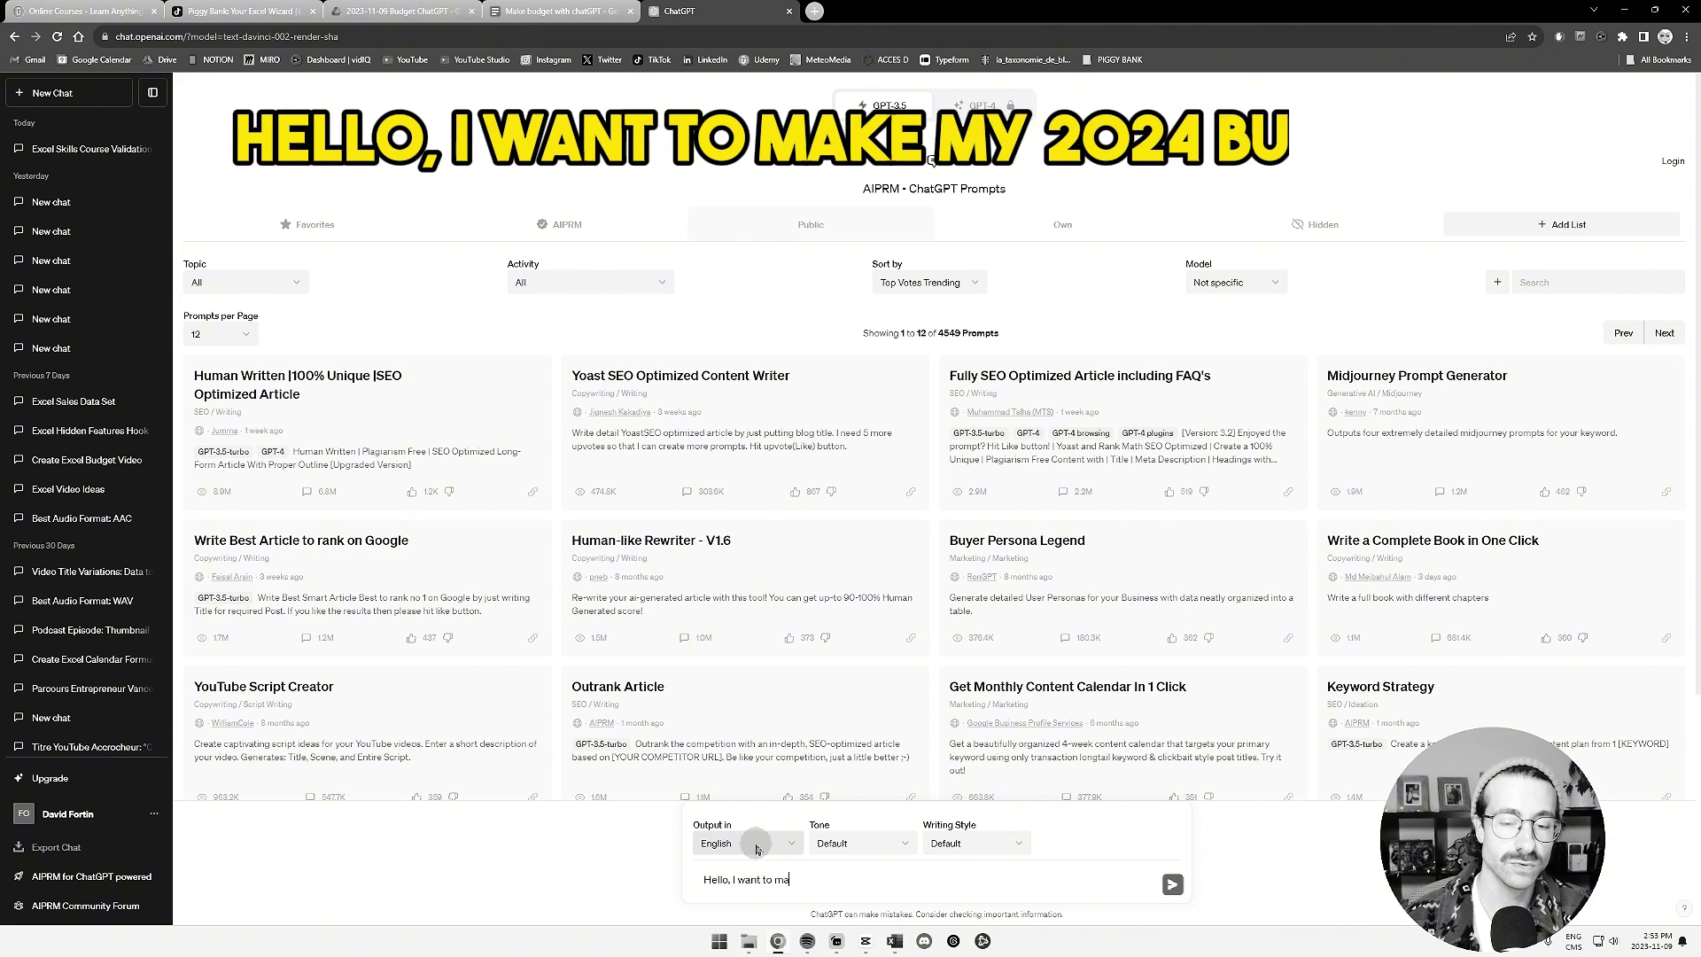
text(ke my 2024 bud)
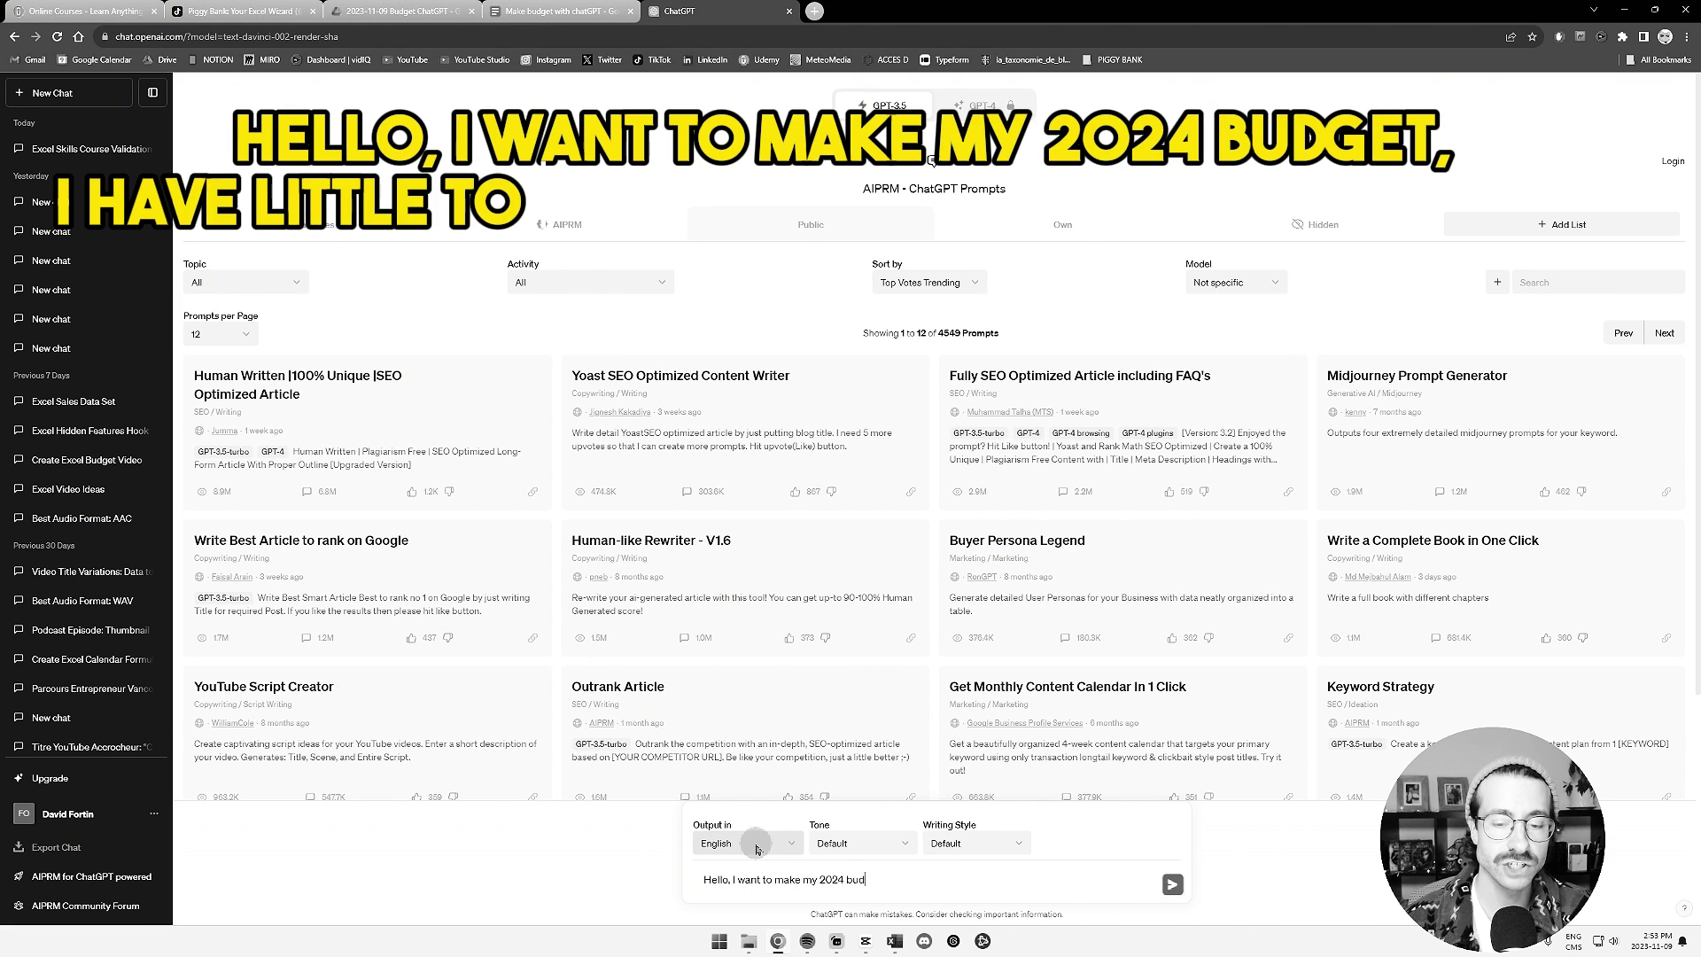
text(get, I have little to n)
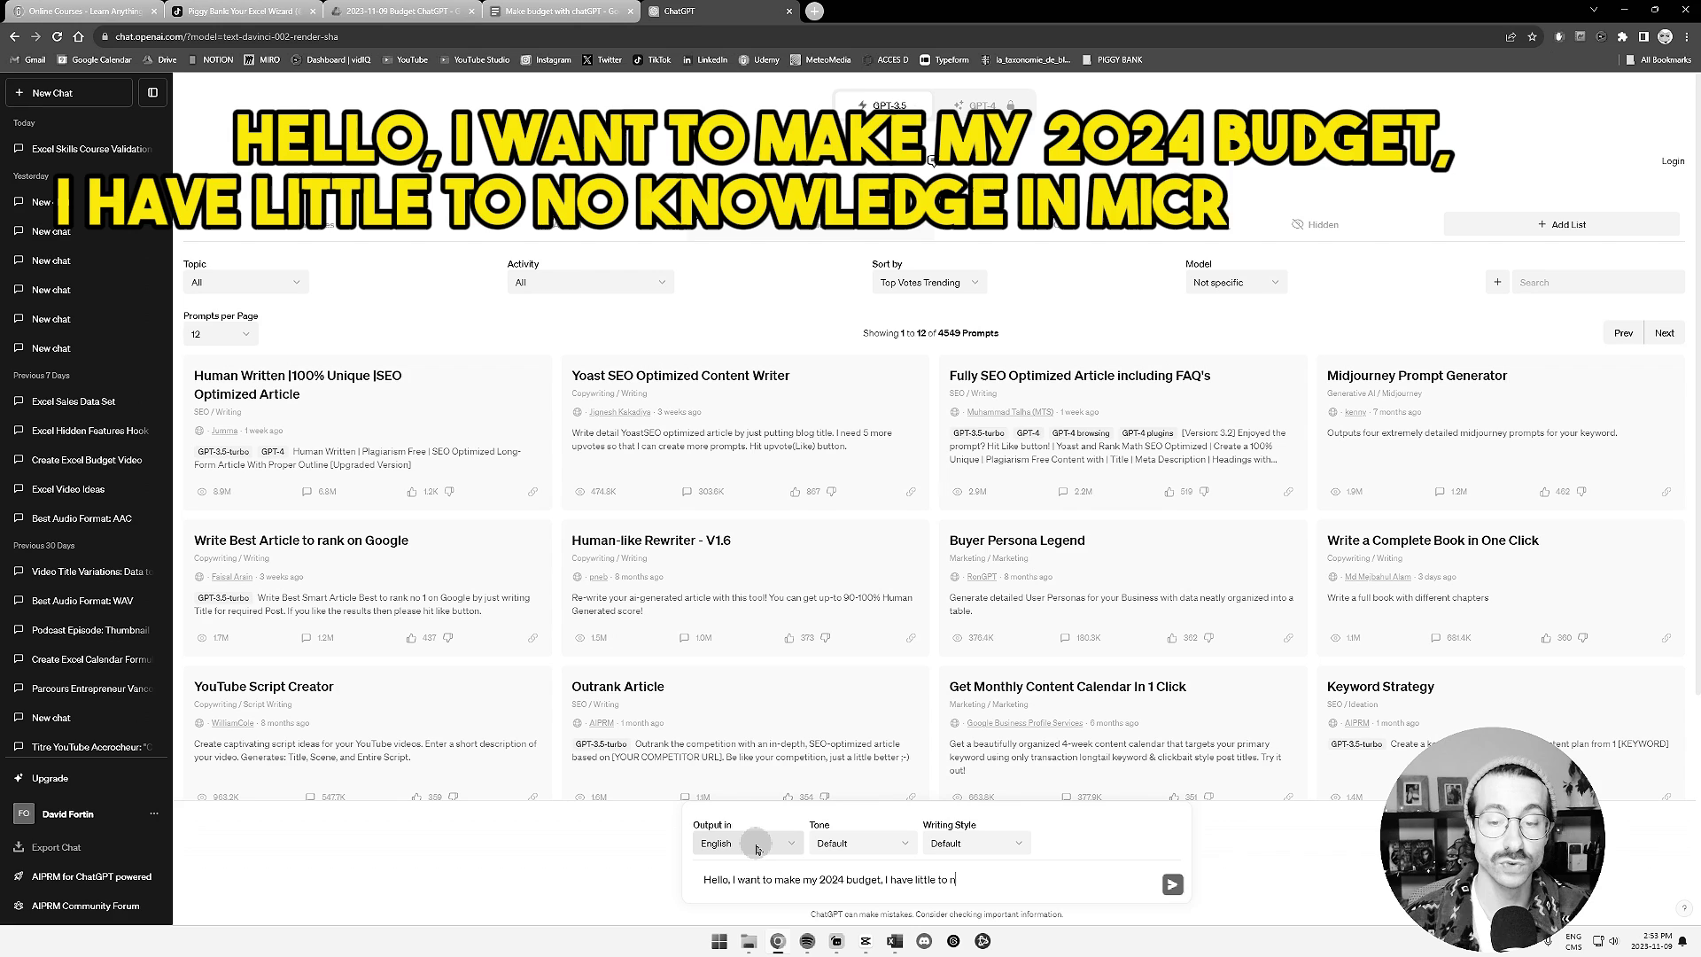
text(o knowledge in micros)
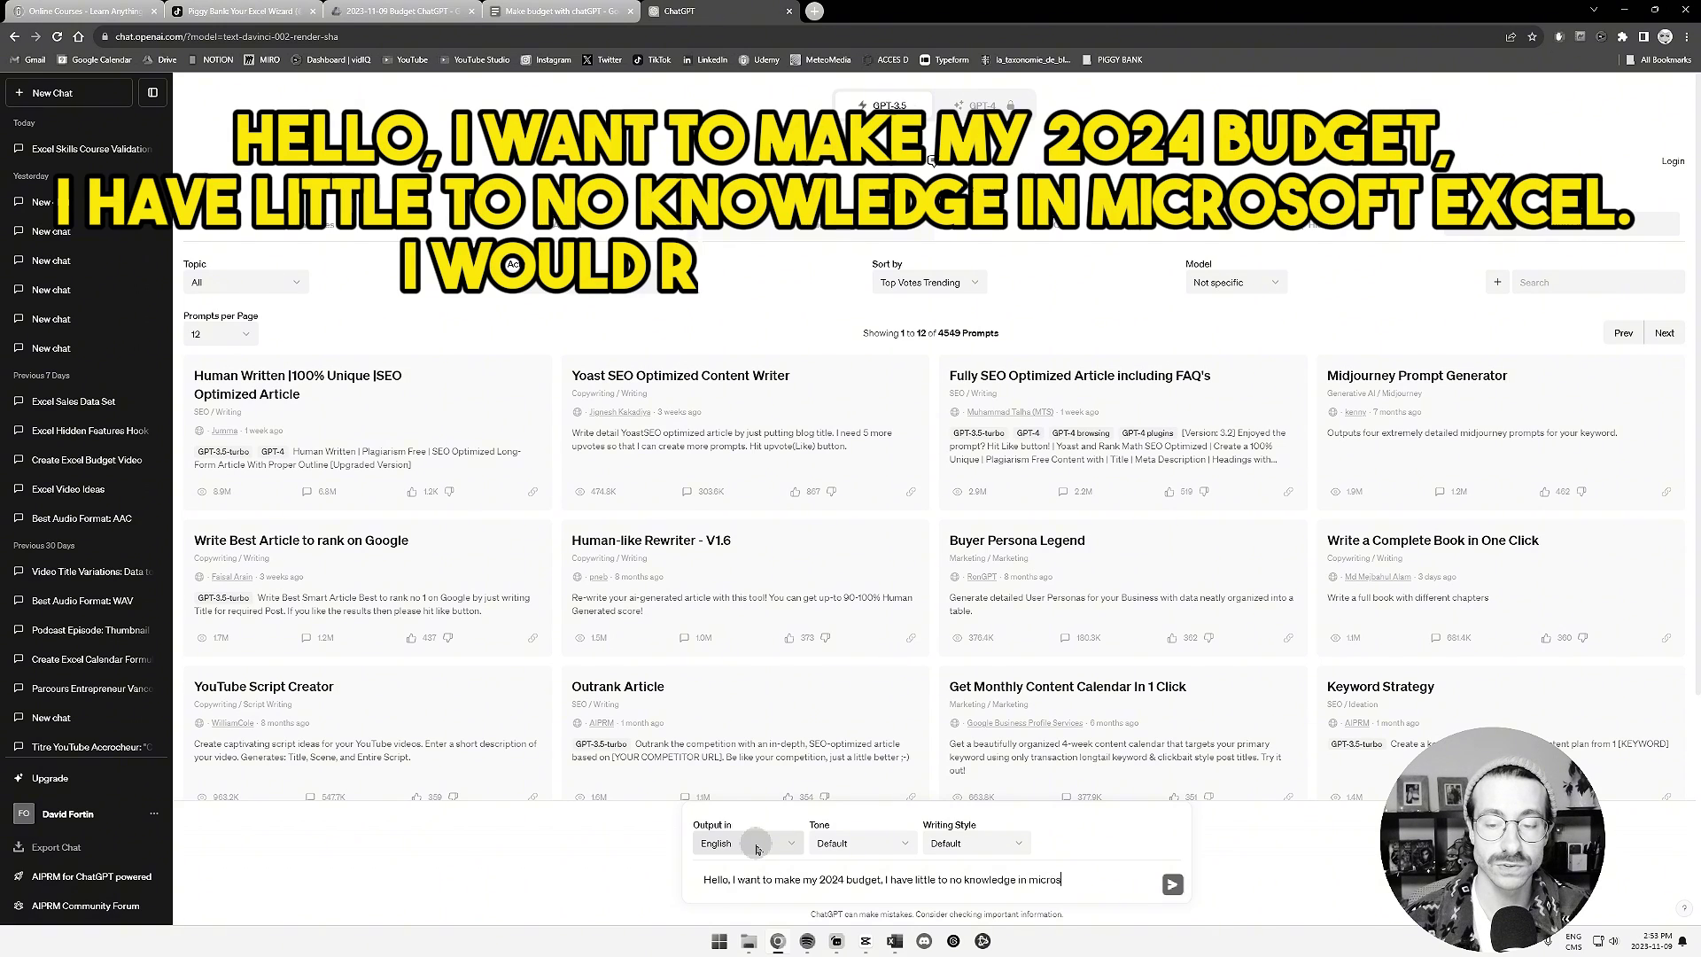
text(oft Excel. I wou)
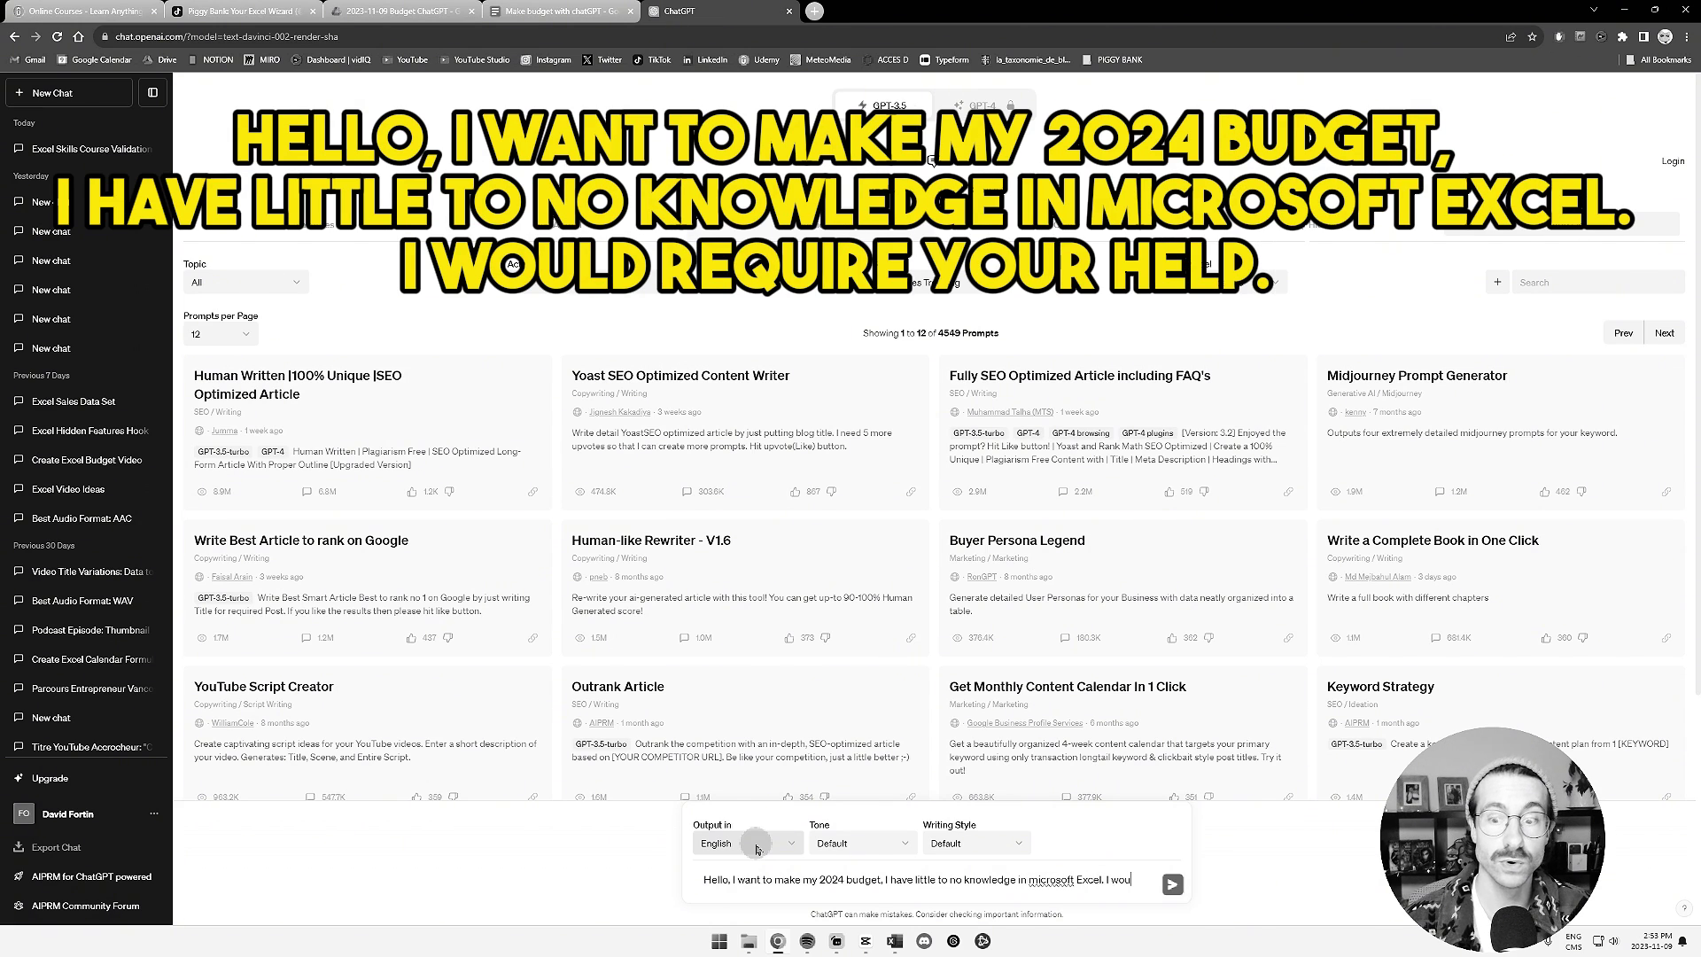
text(ld require your help.)
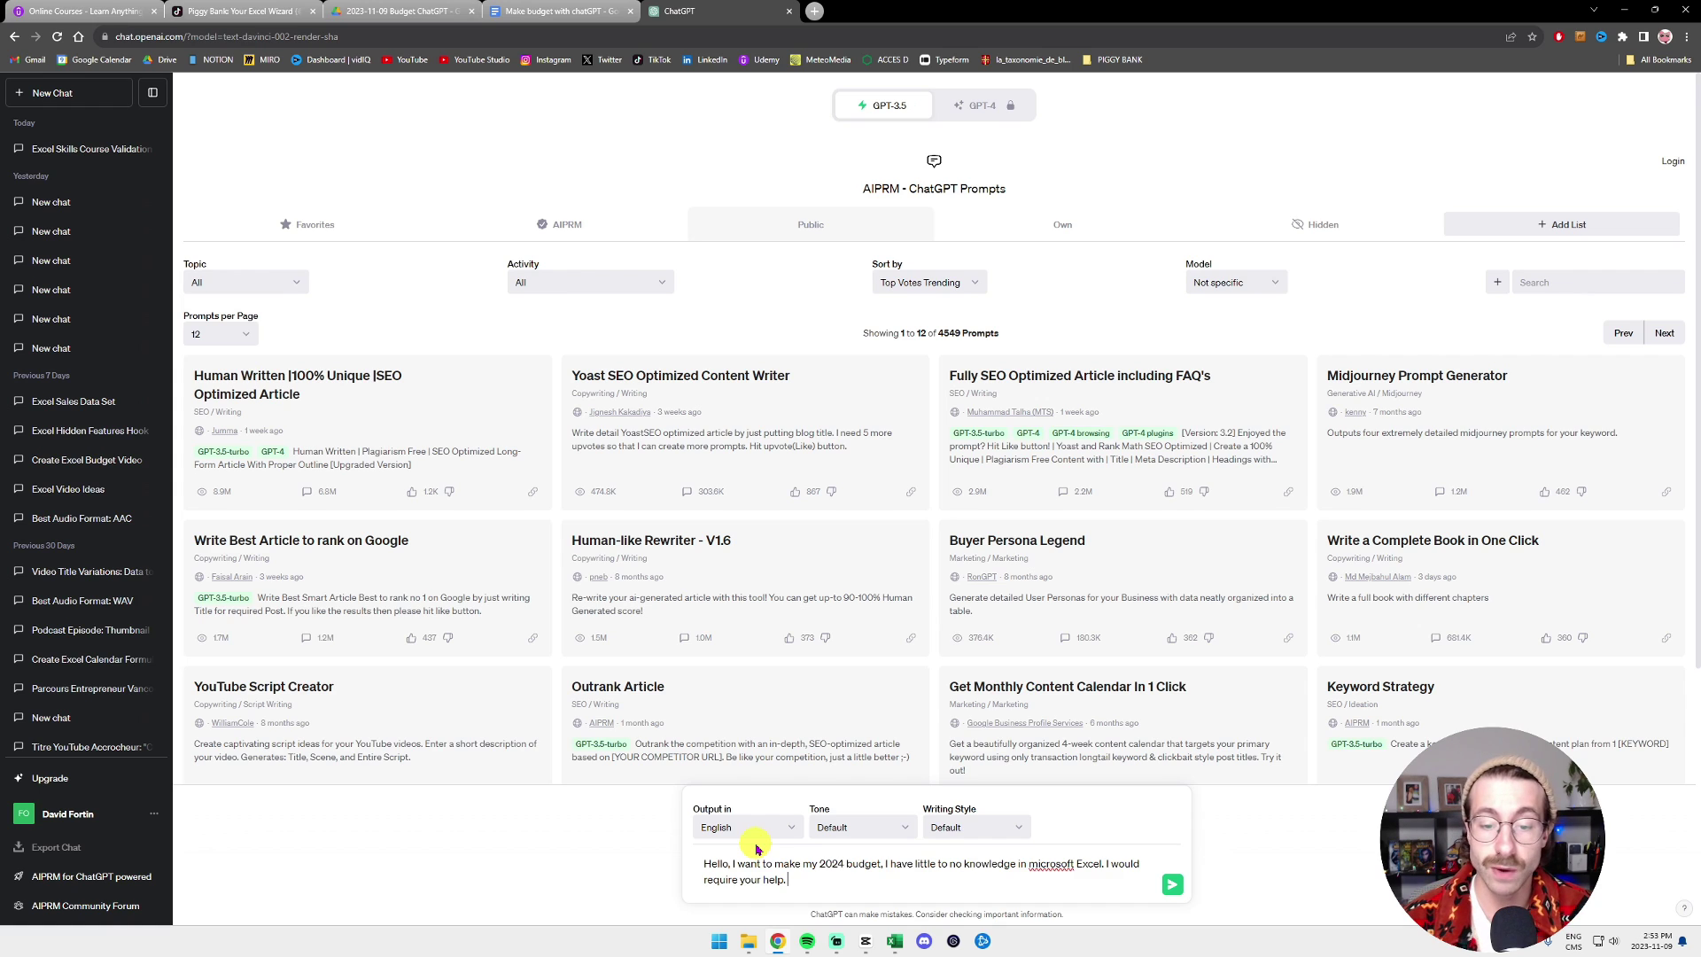
text(Generate a simple budgeting template for 2024)
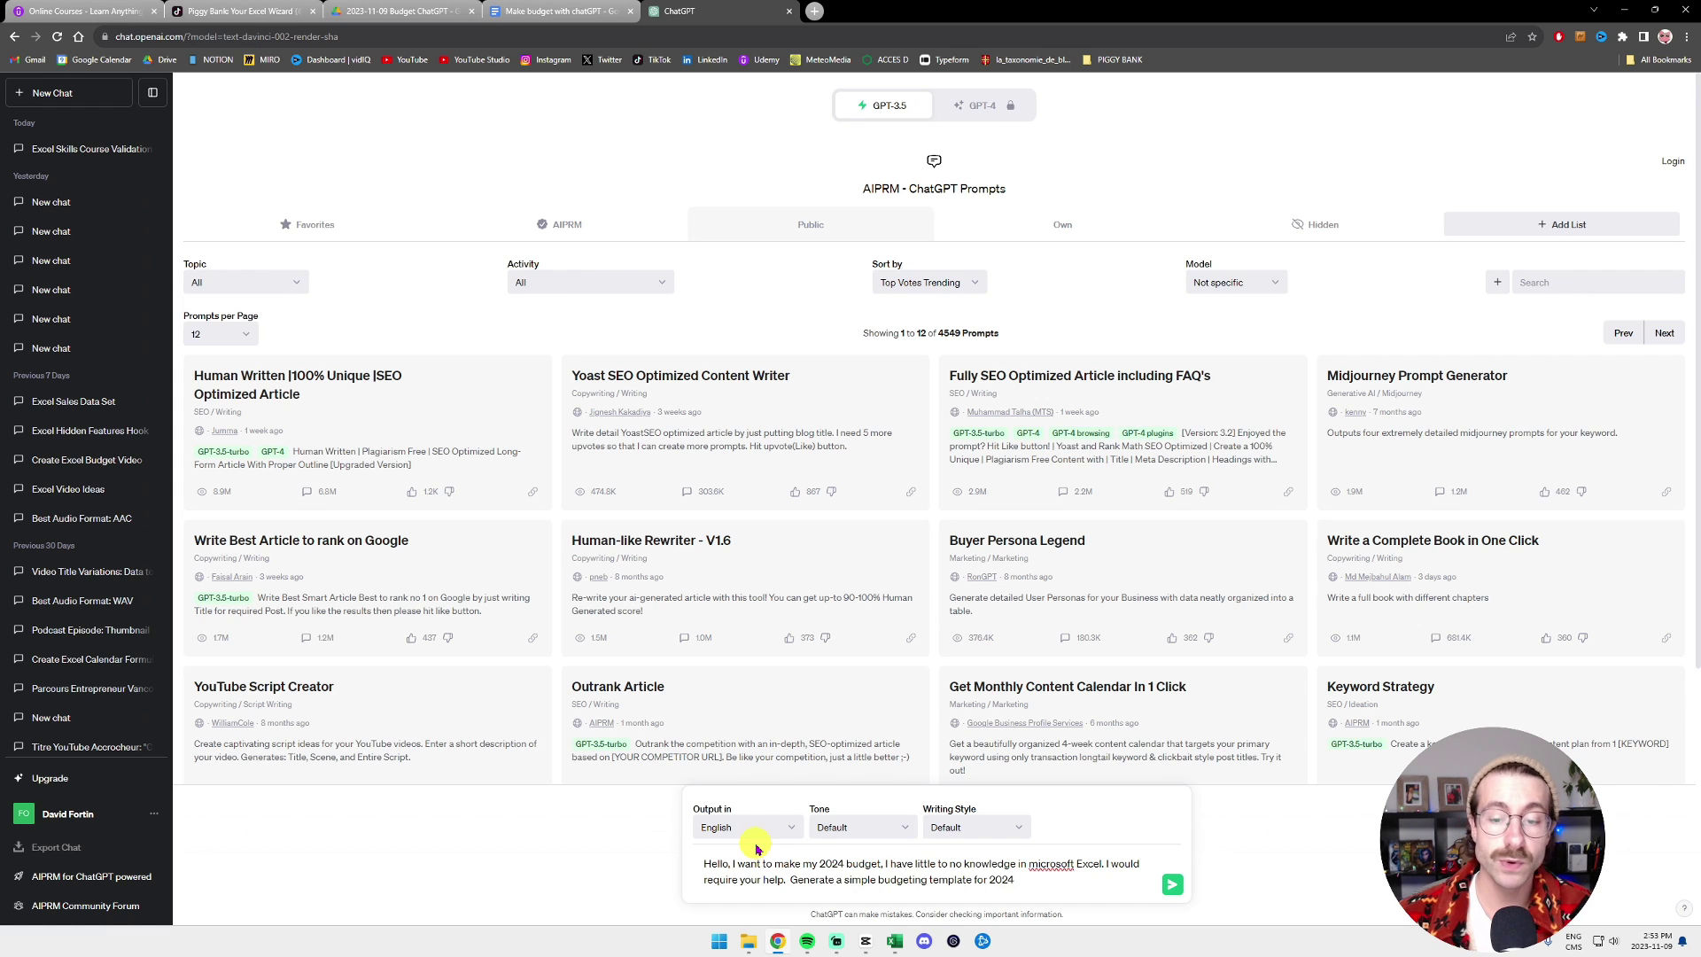
click(790, 880)
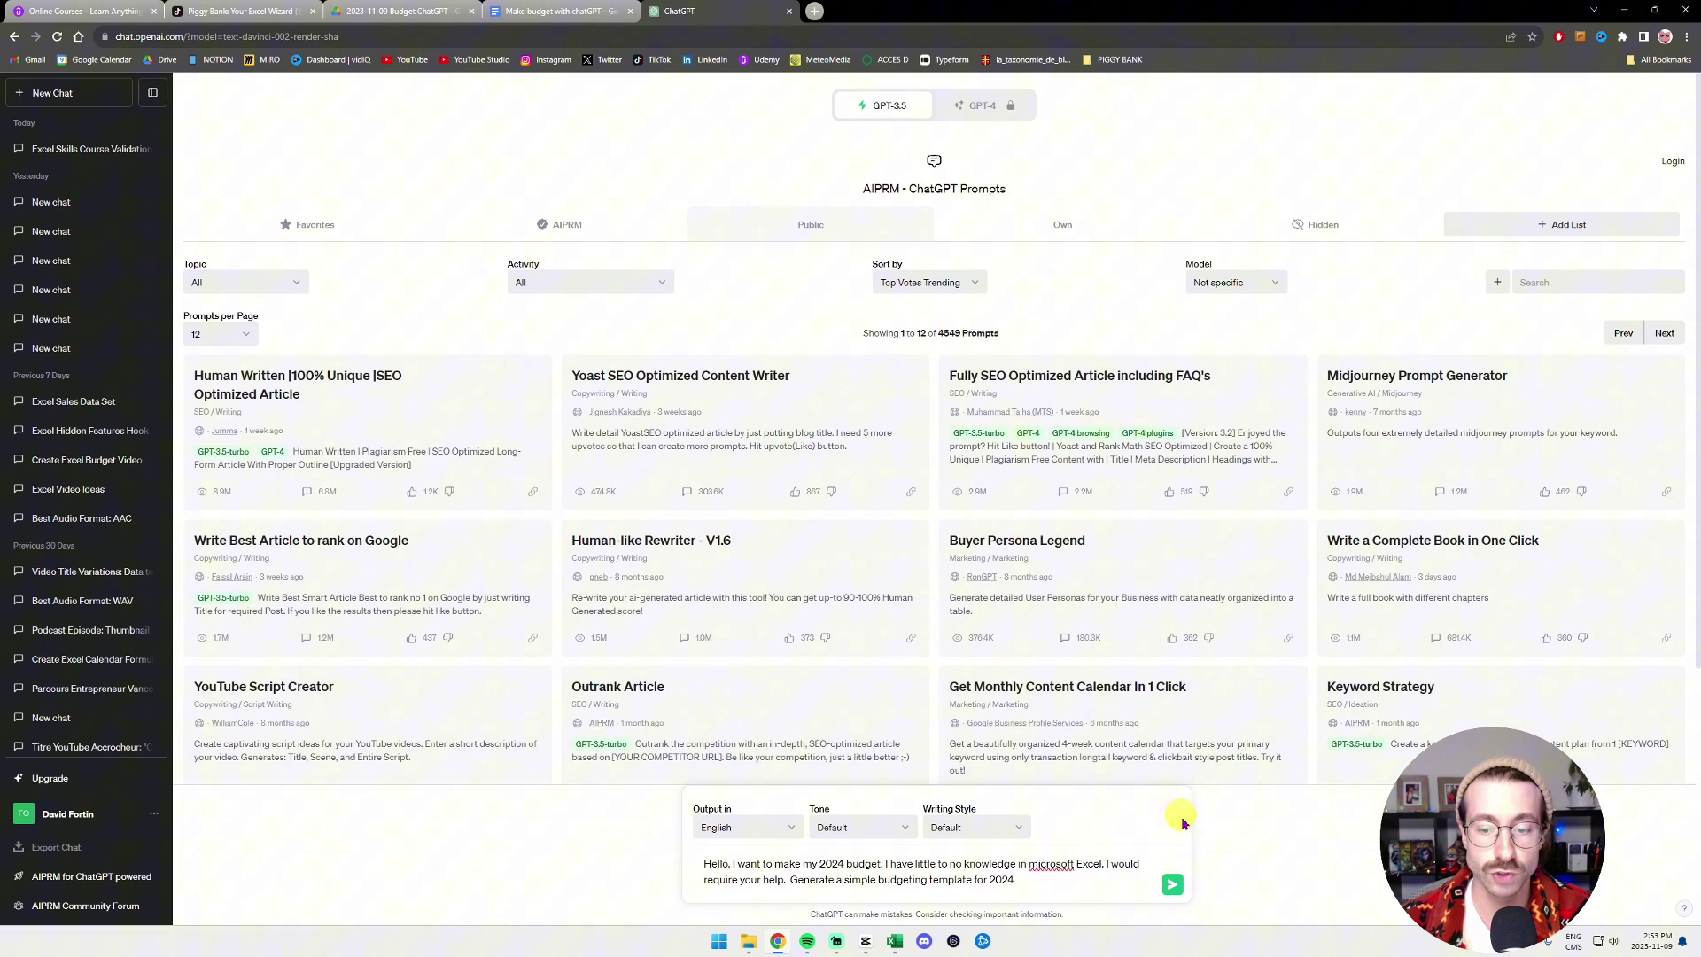
click(1173, 886)
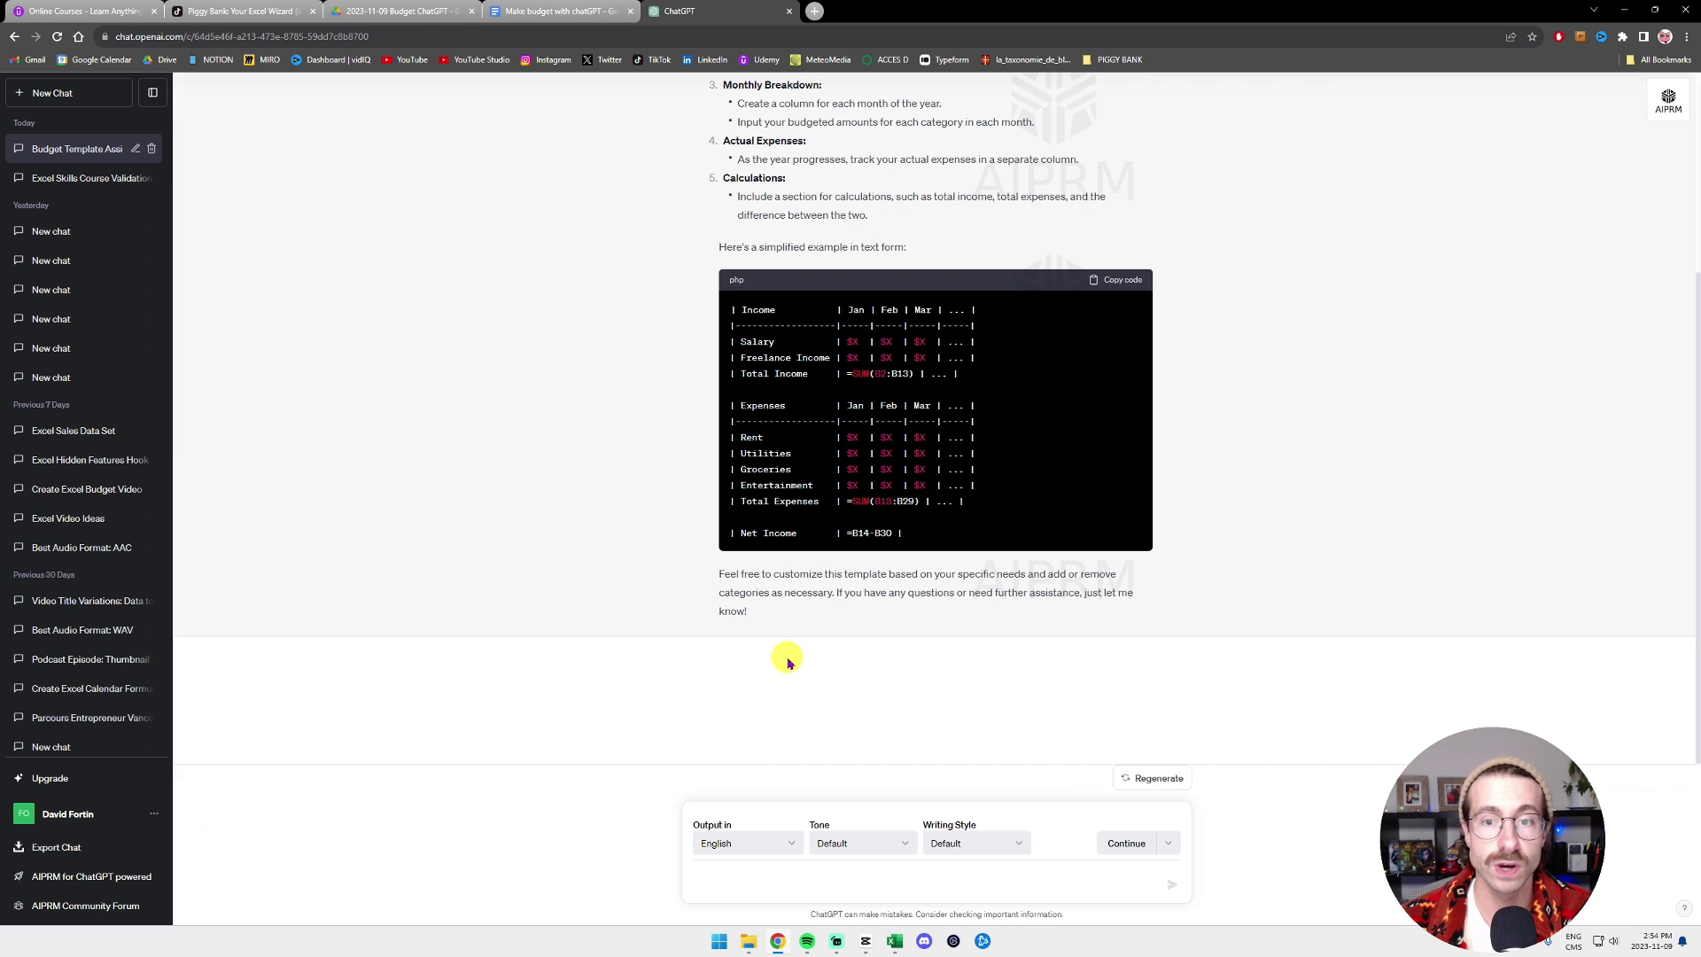
- Ask ChatGPT for a more detailed Jan–Dec 2024 template with more income and expense categories
click(819, 877)
text(I)
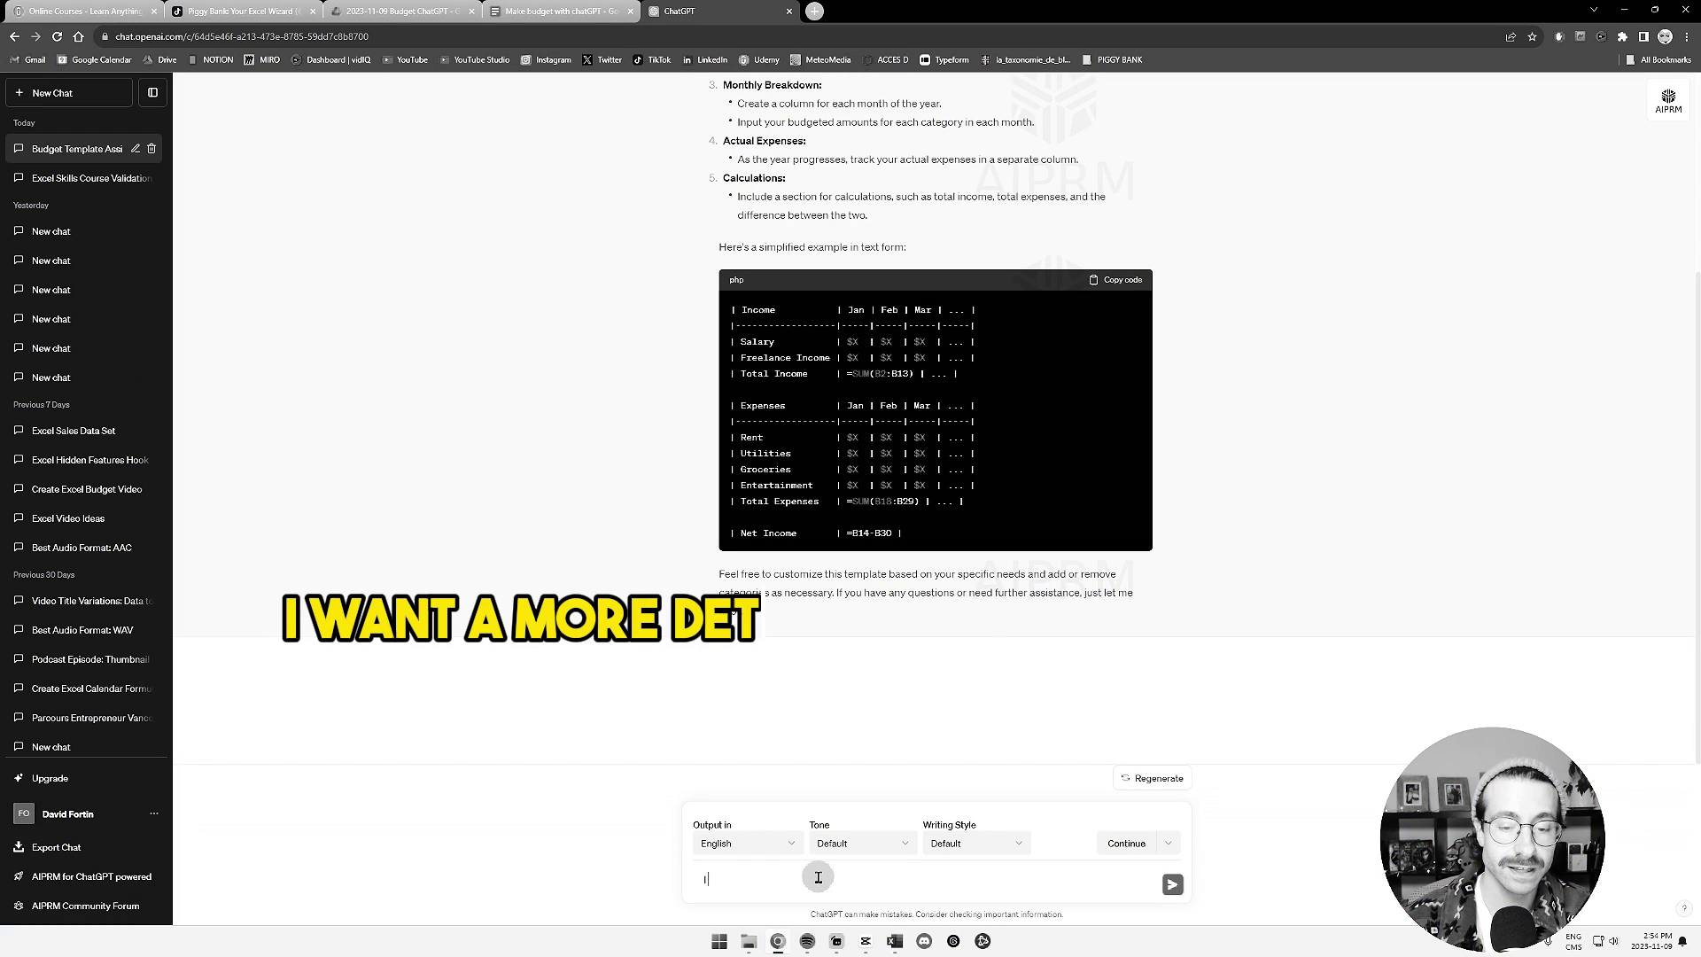
text( want a more detailed b)
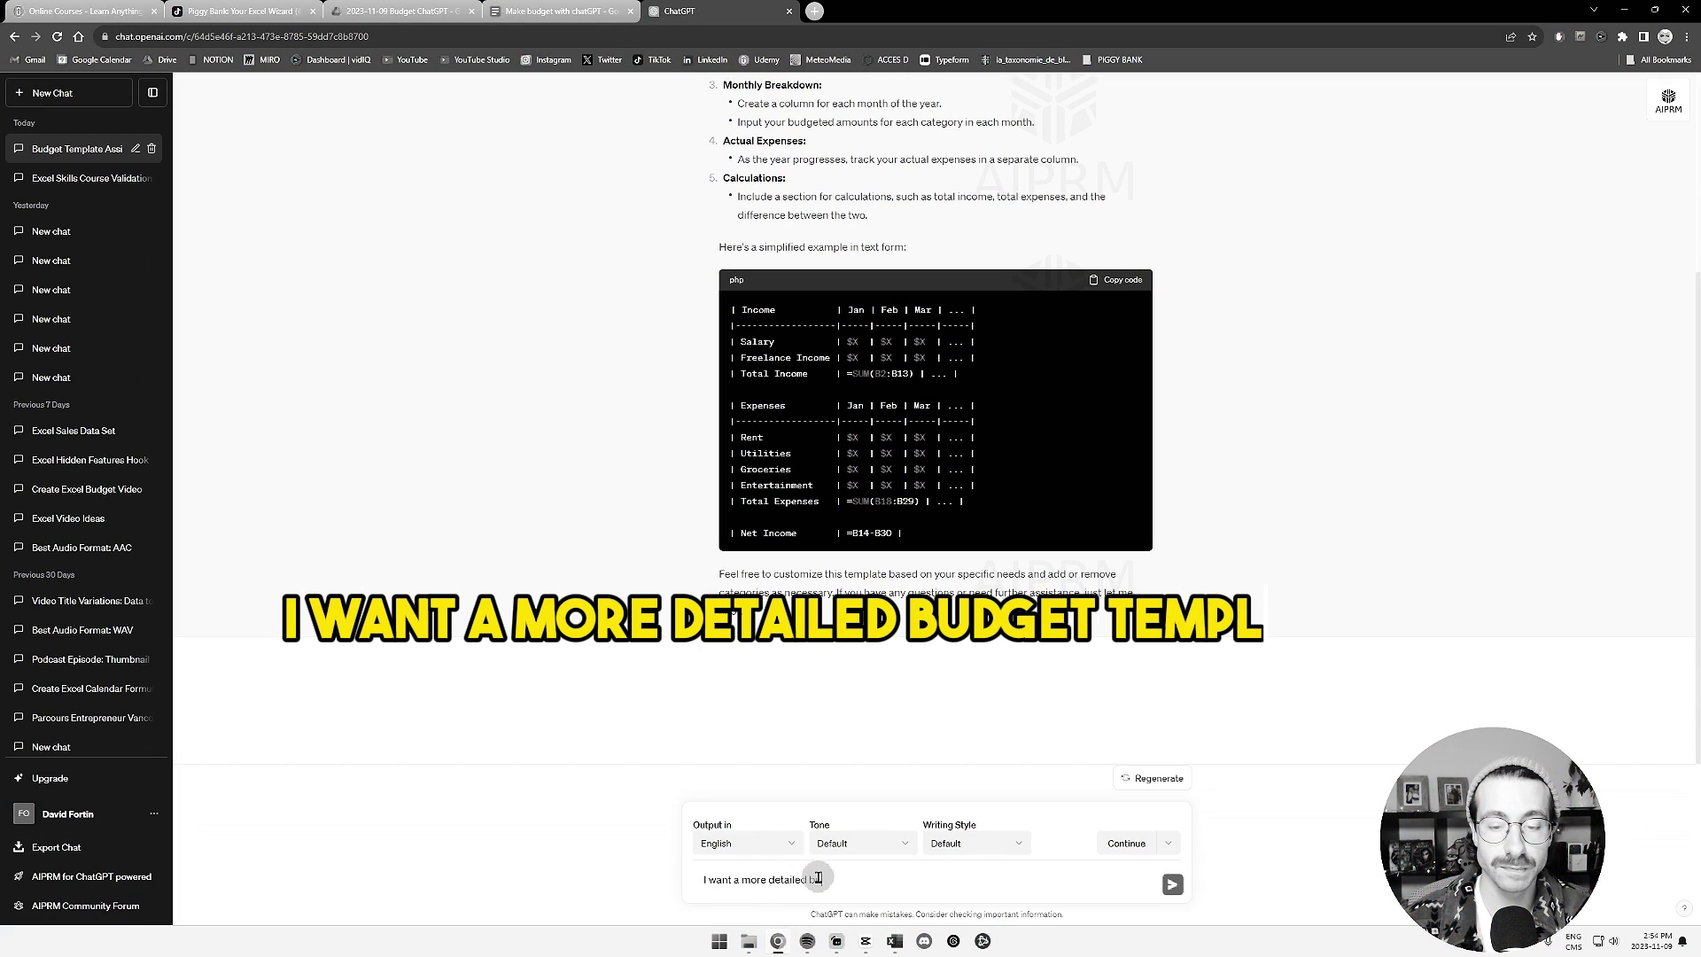
text(udget template, also plea)
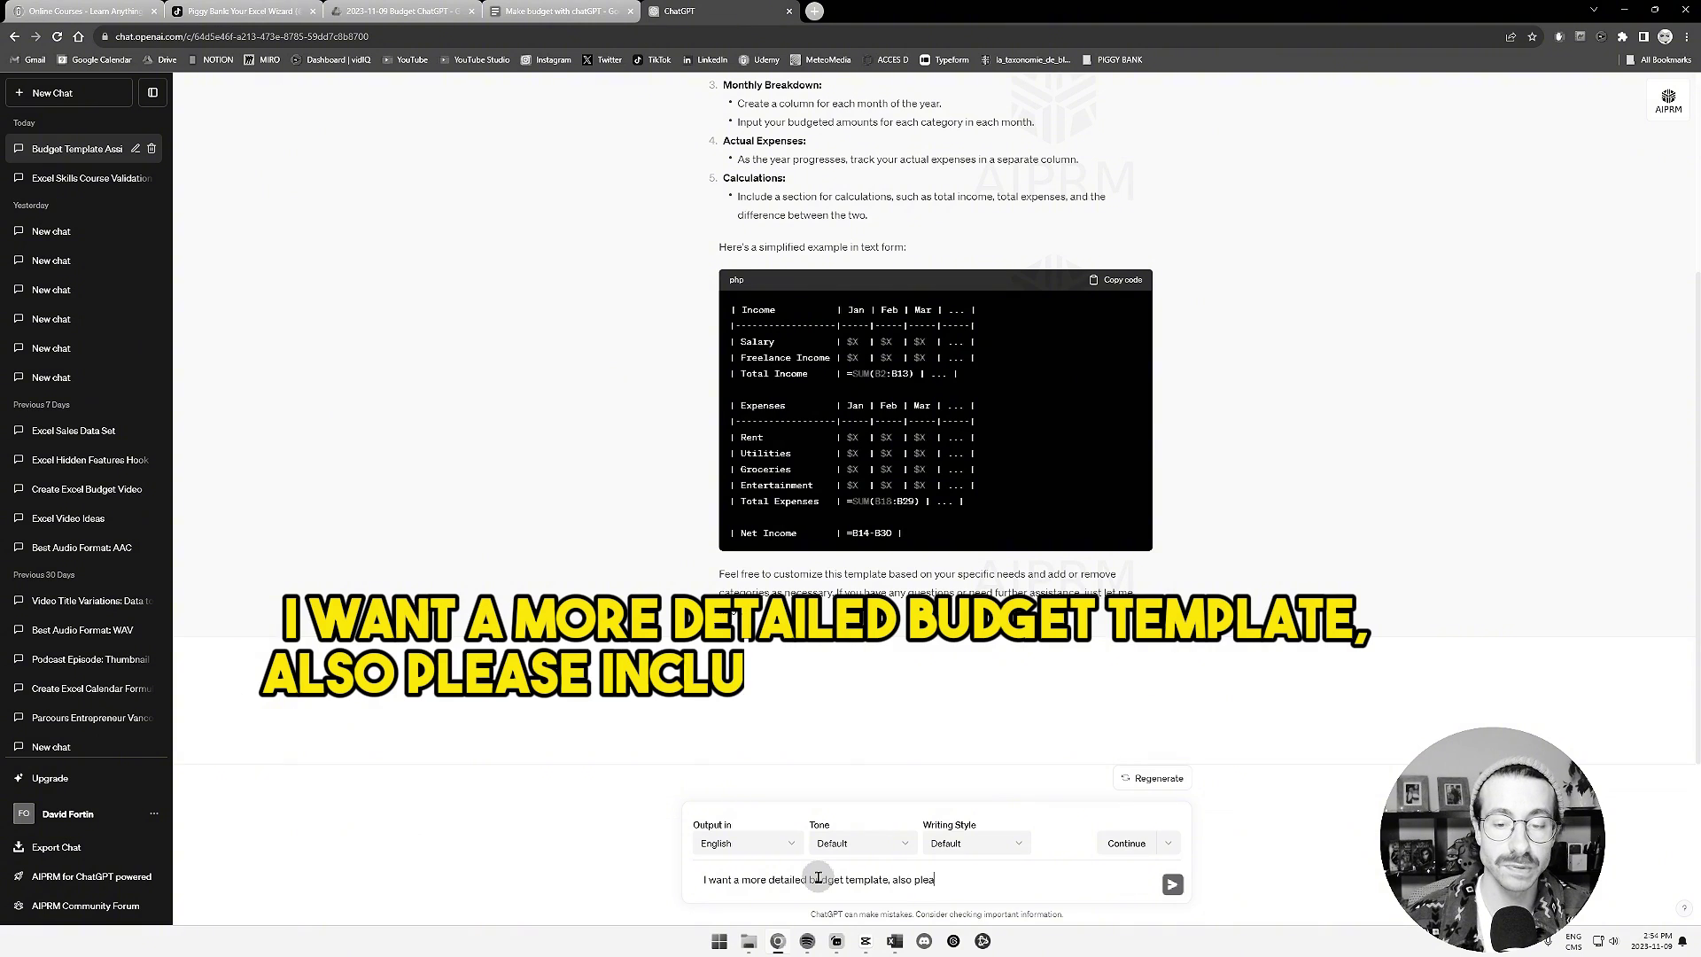
text(se include up to dece)
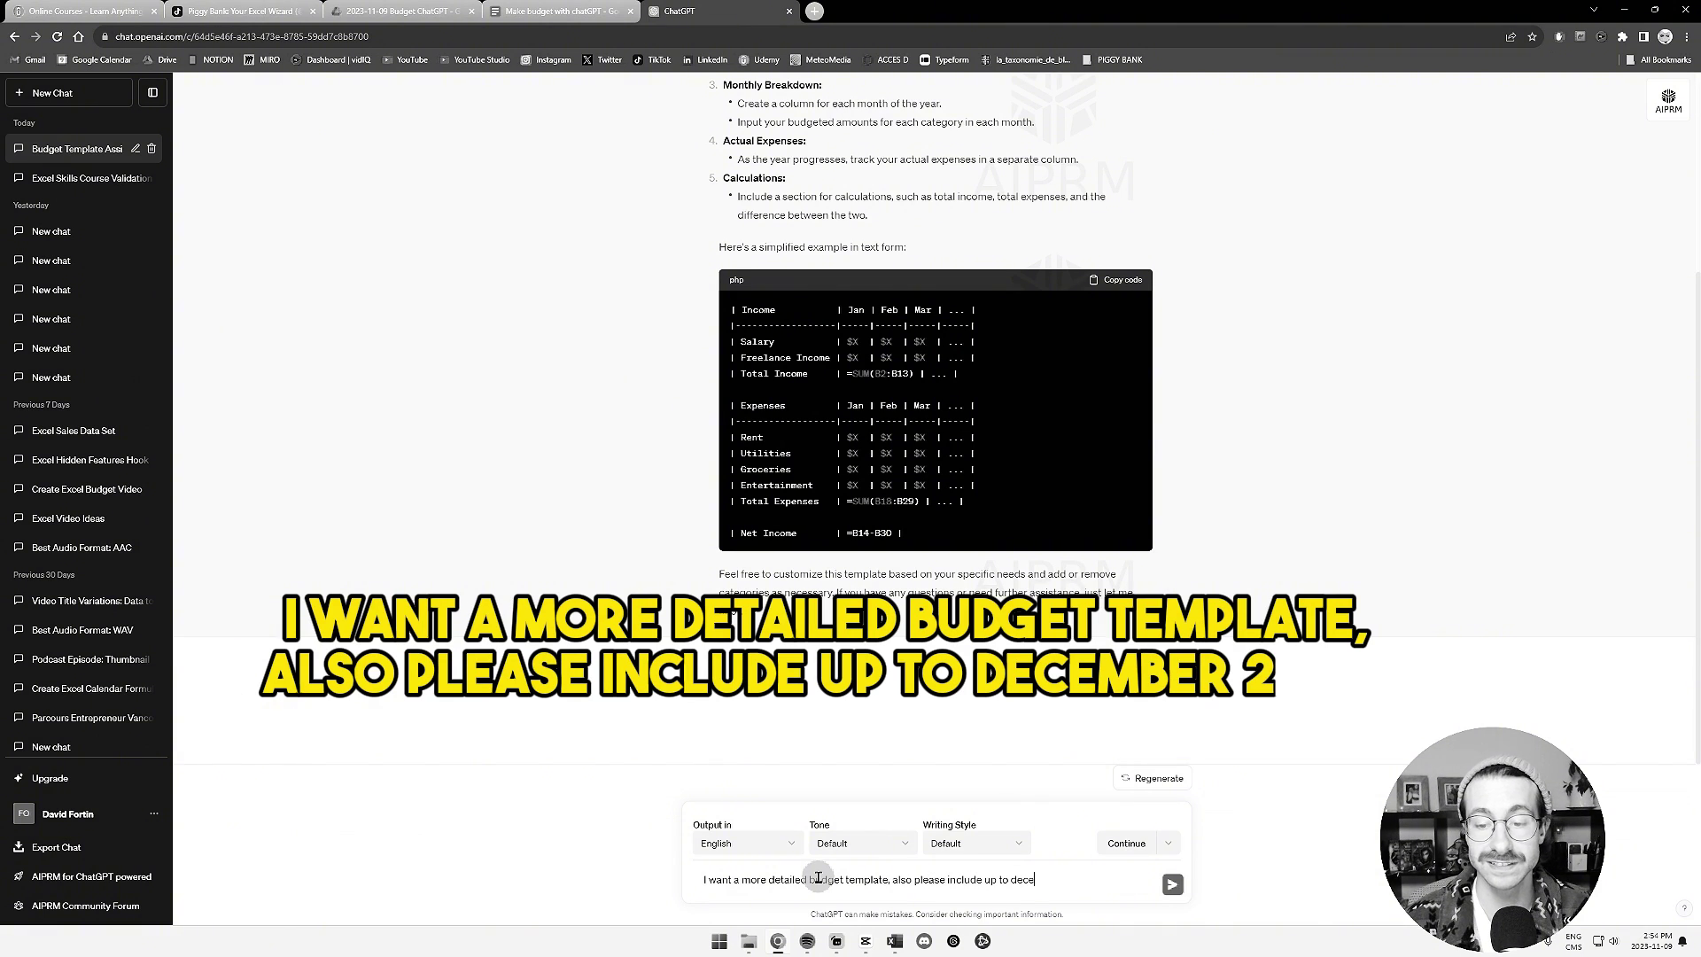
text(mber 2024.)
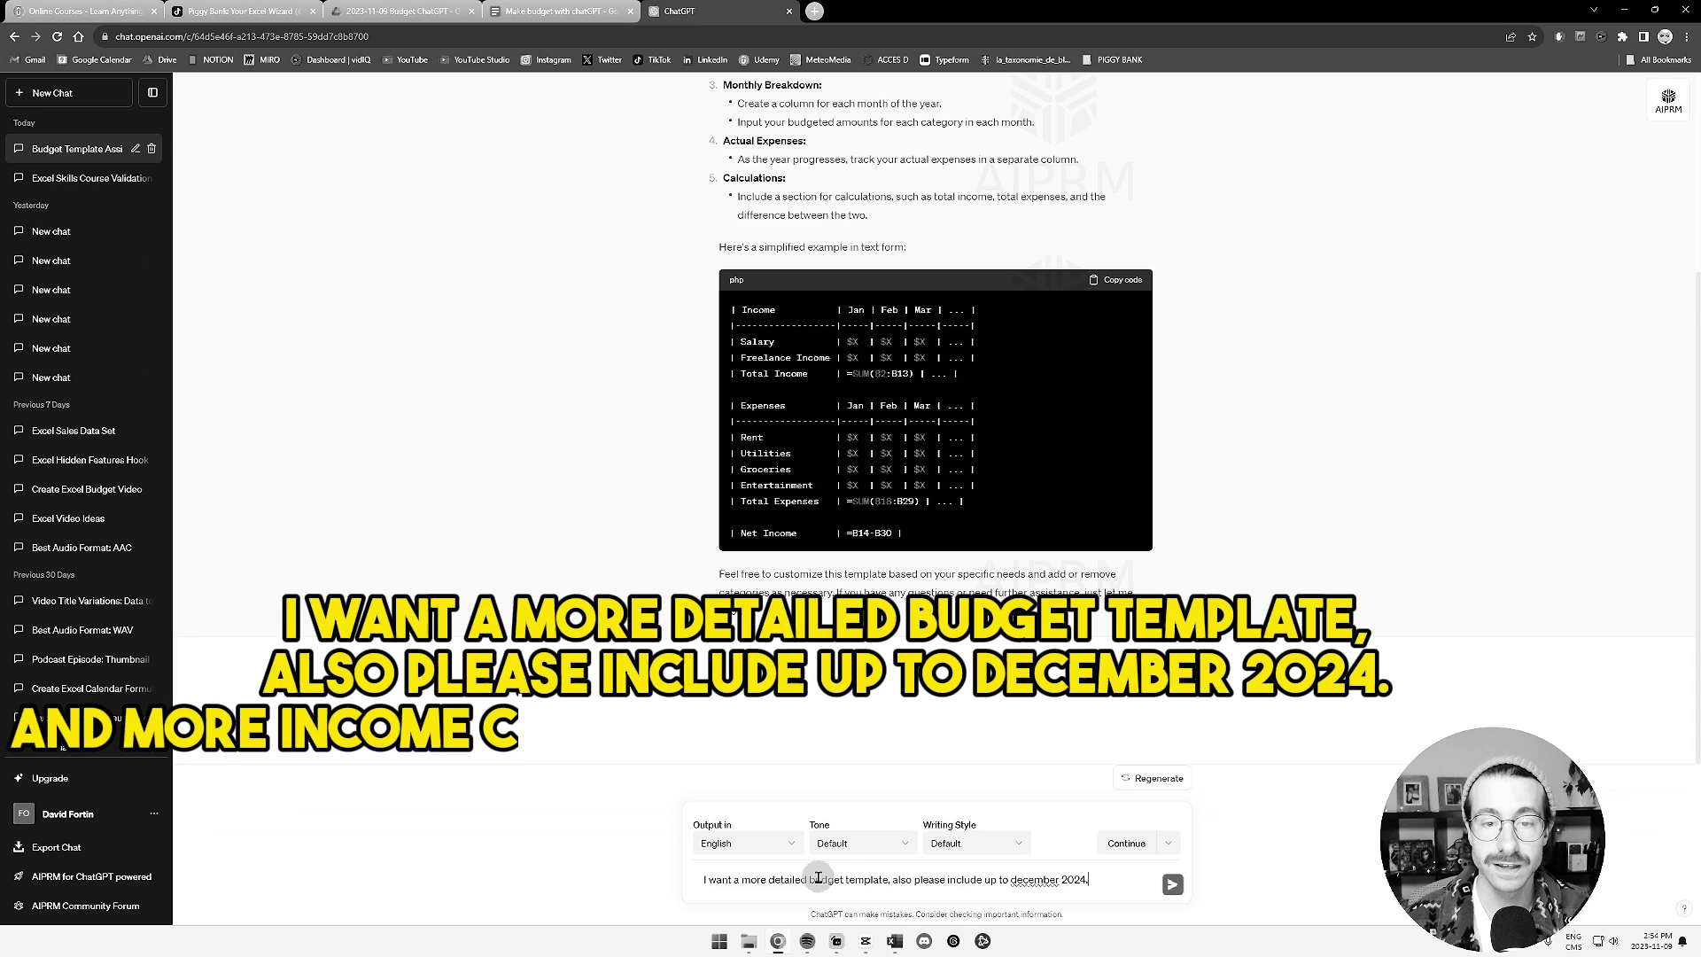
text( And More cin)
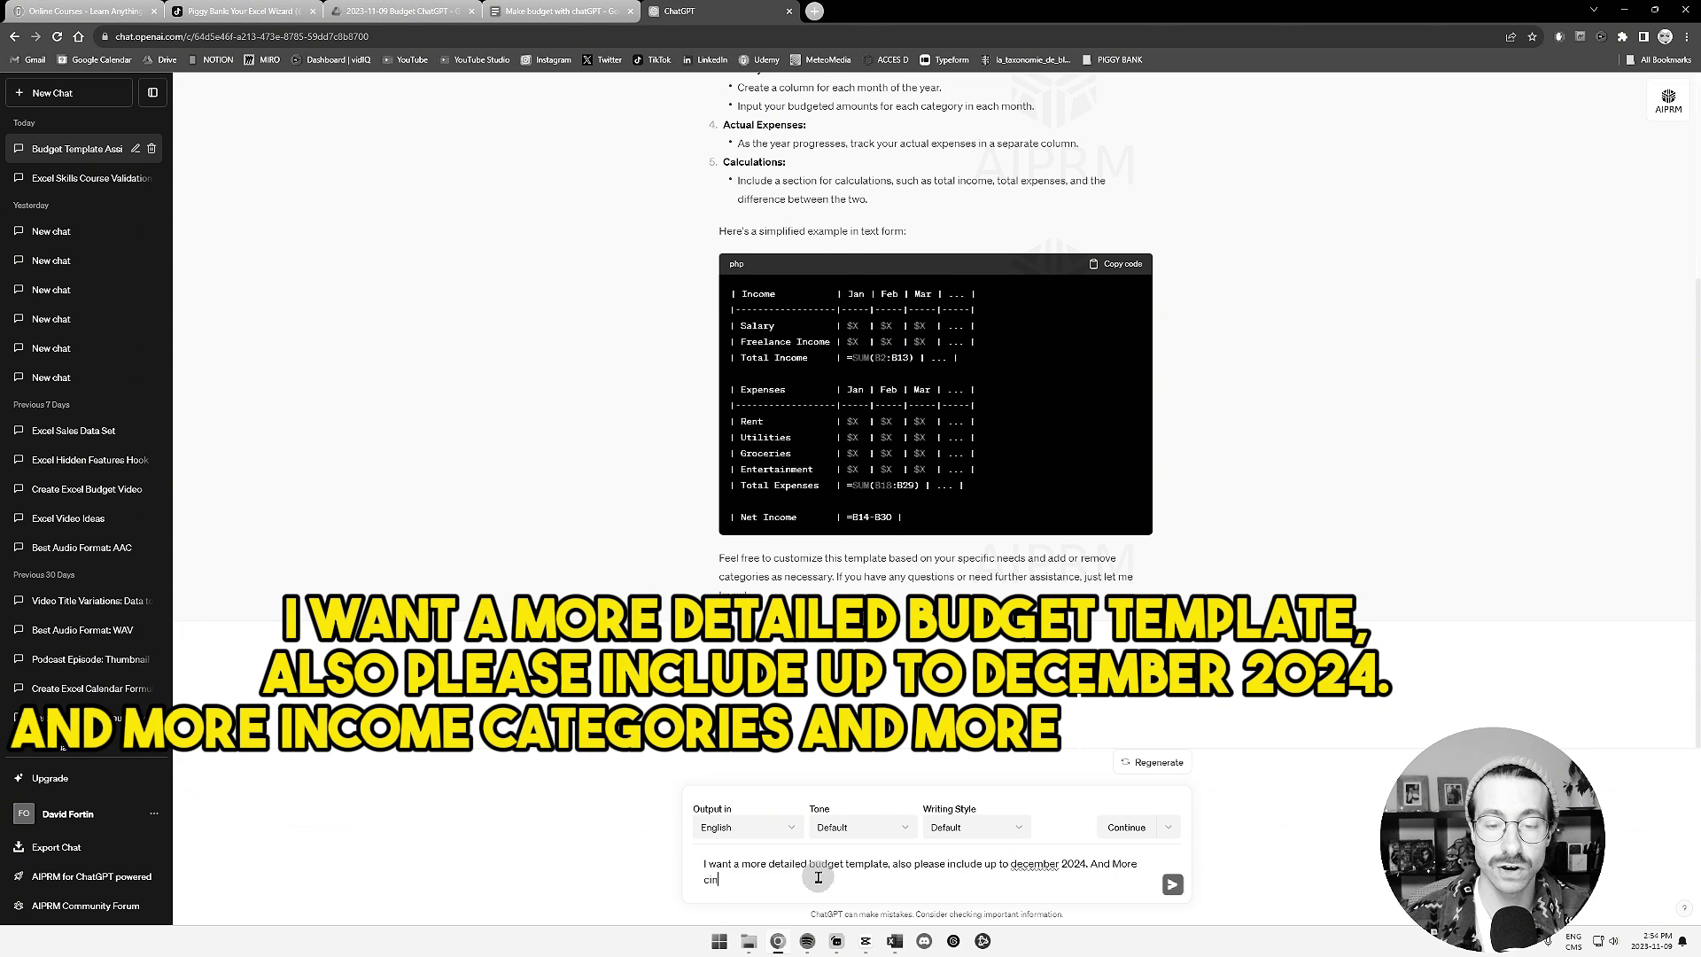
key(BackSpace)
key(BackSpace)
key(BackSpace)
text(income categories and mor)
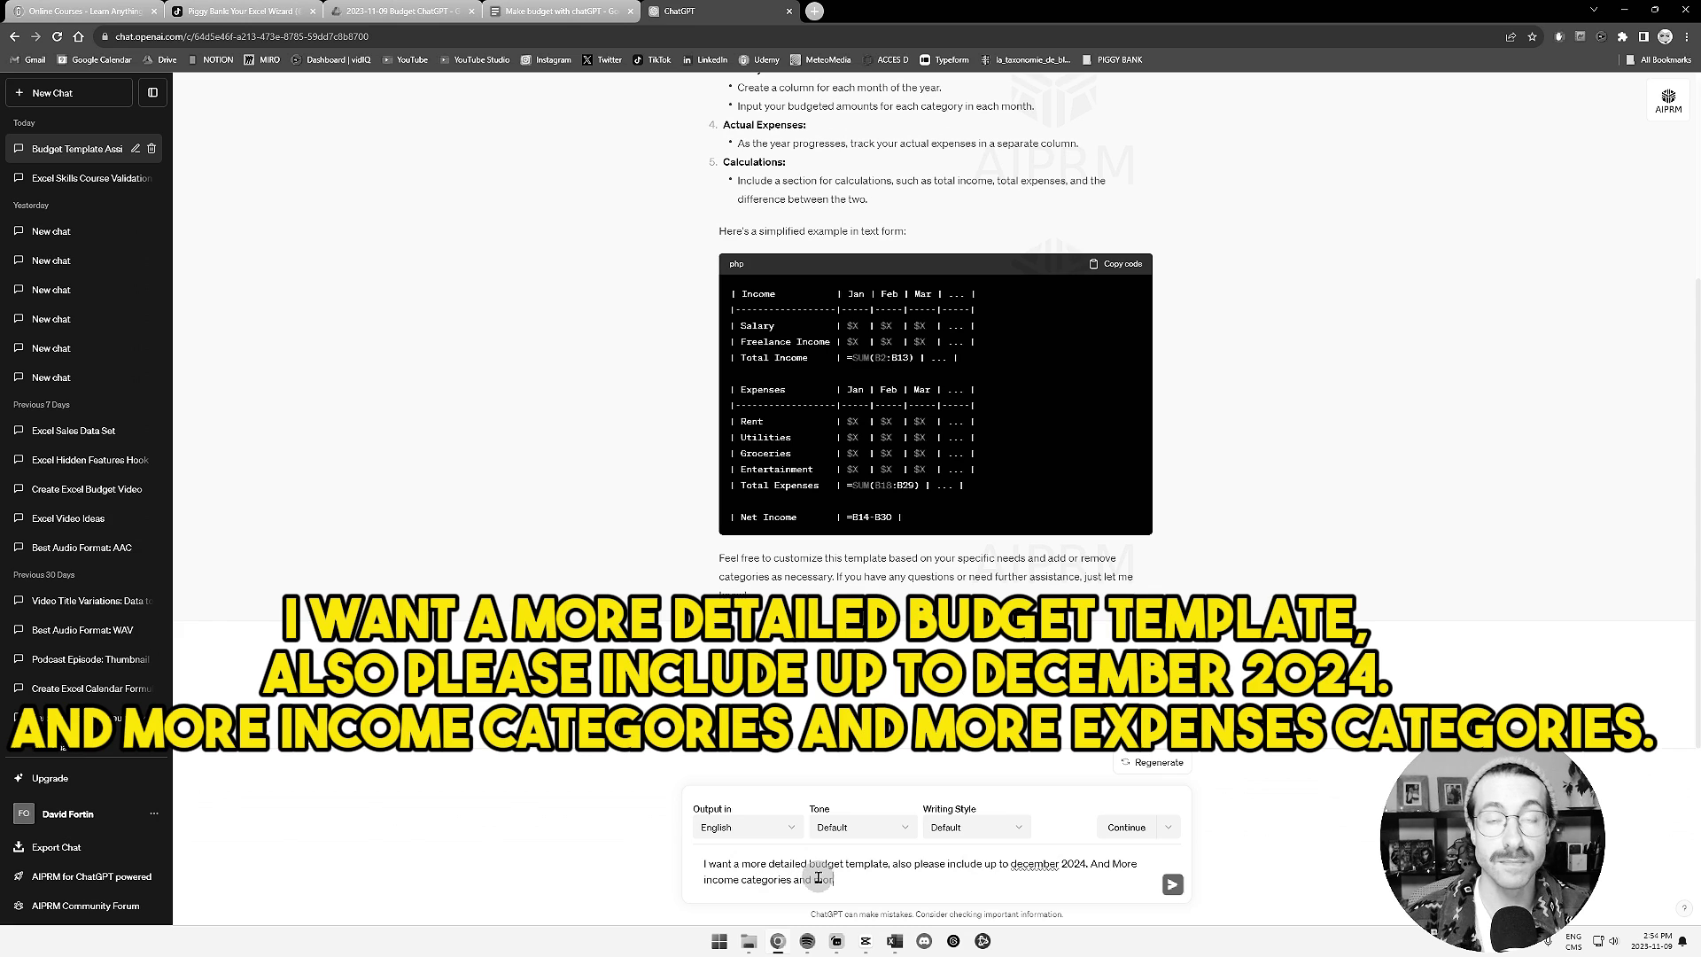
text(tegor)
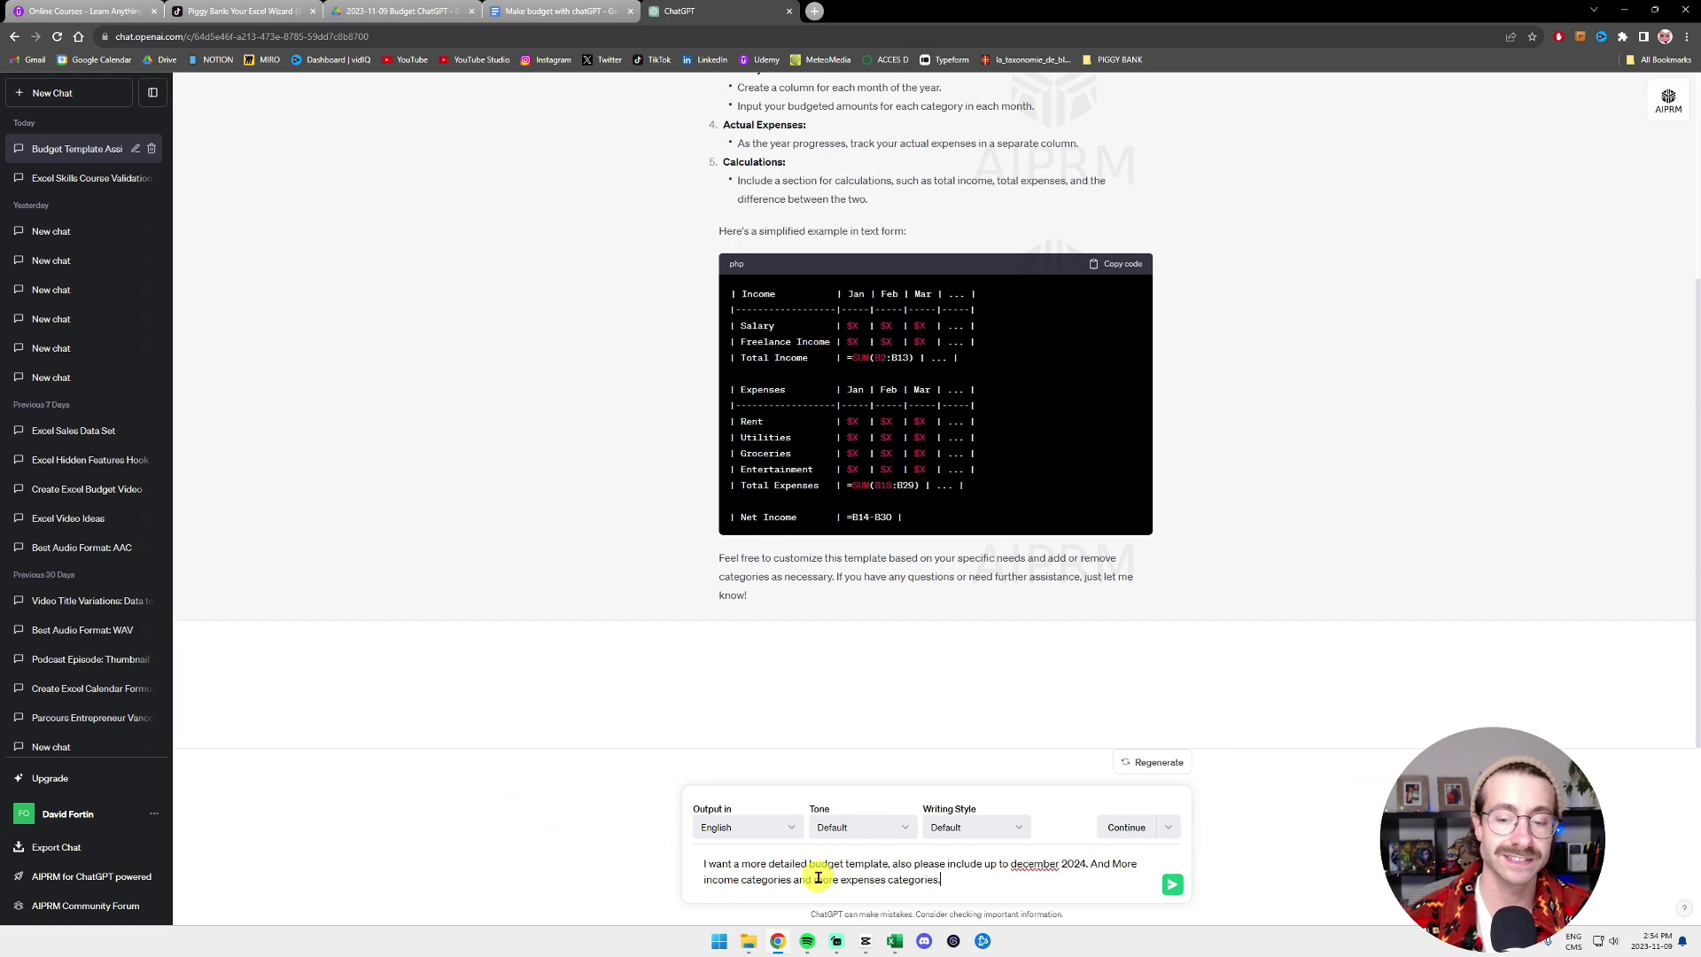
text(ies.)
key(Return)
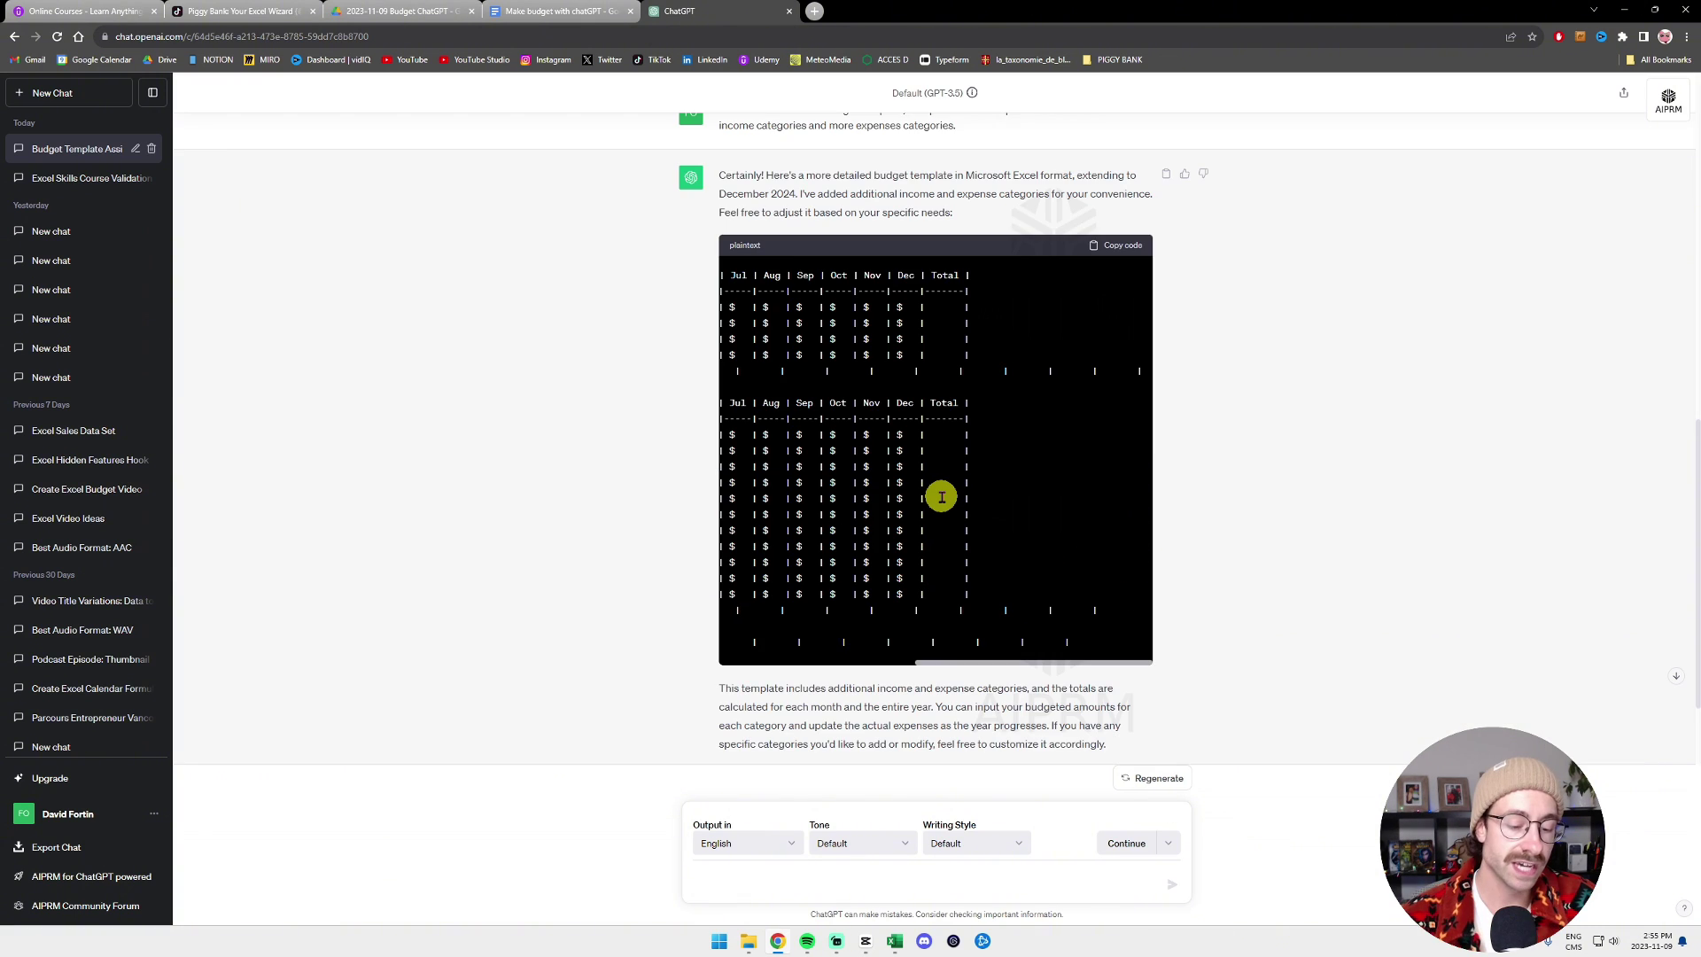
- Request the budget as a paste-ready Excel table and copy ChatGPT's table with SUM formulas
text(Can you giv)
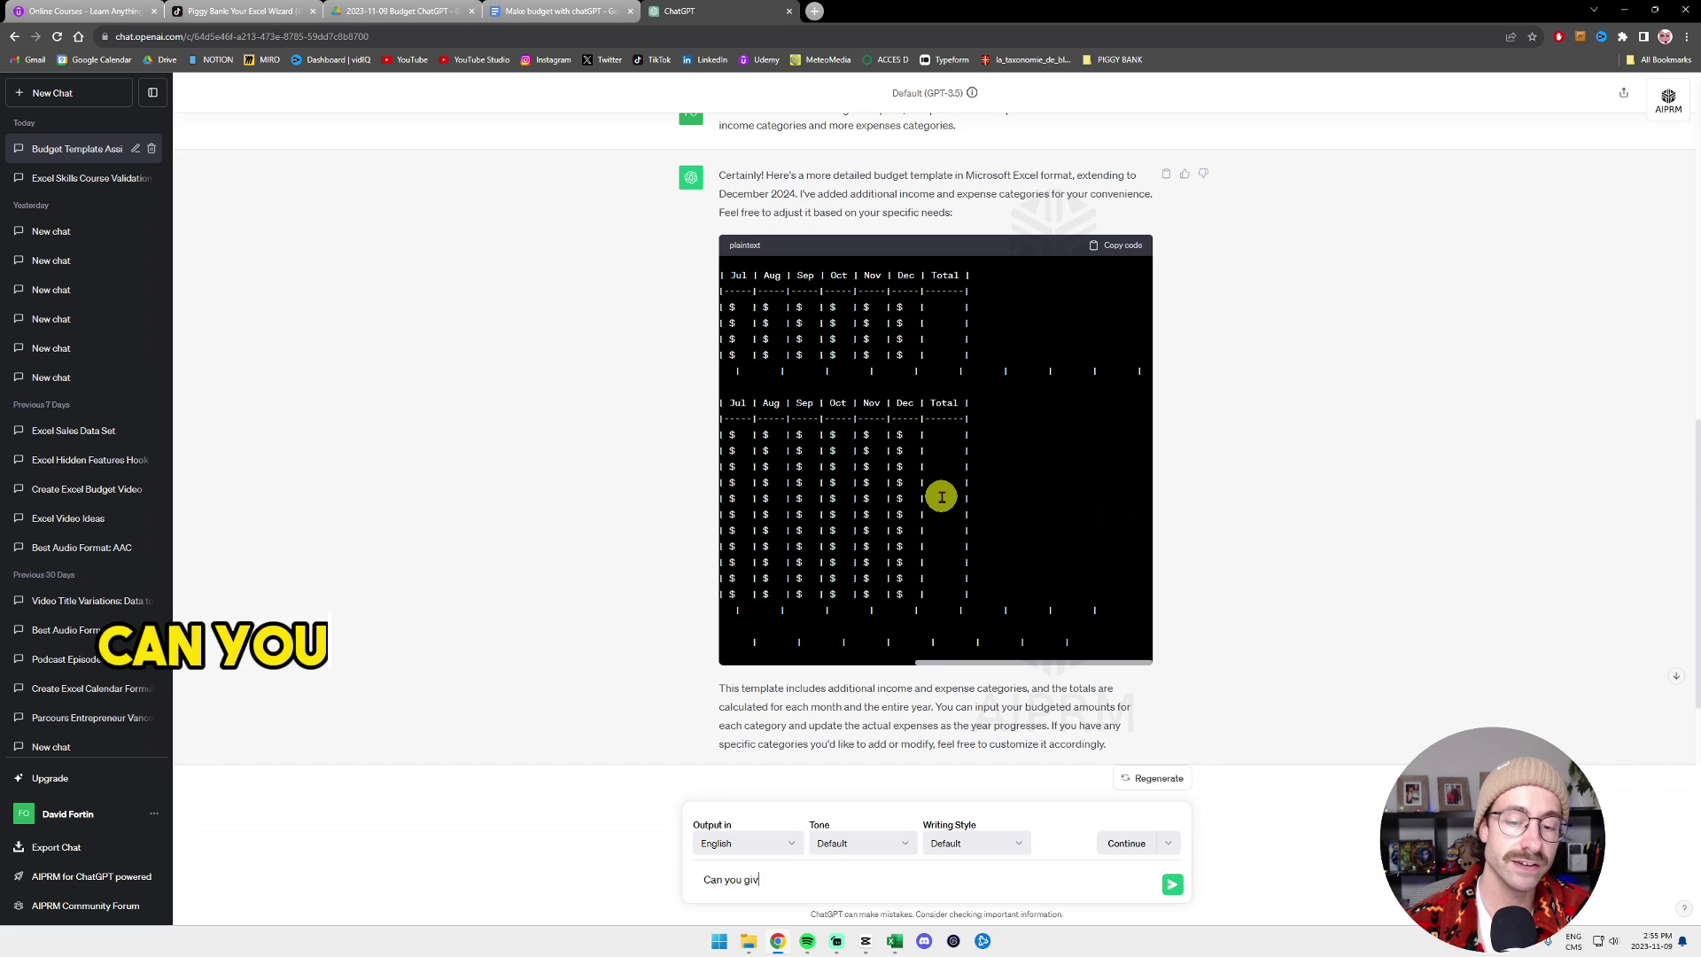
text(e me this information into)
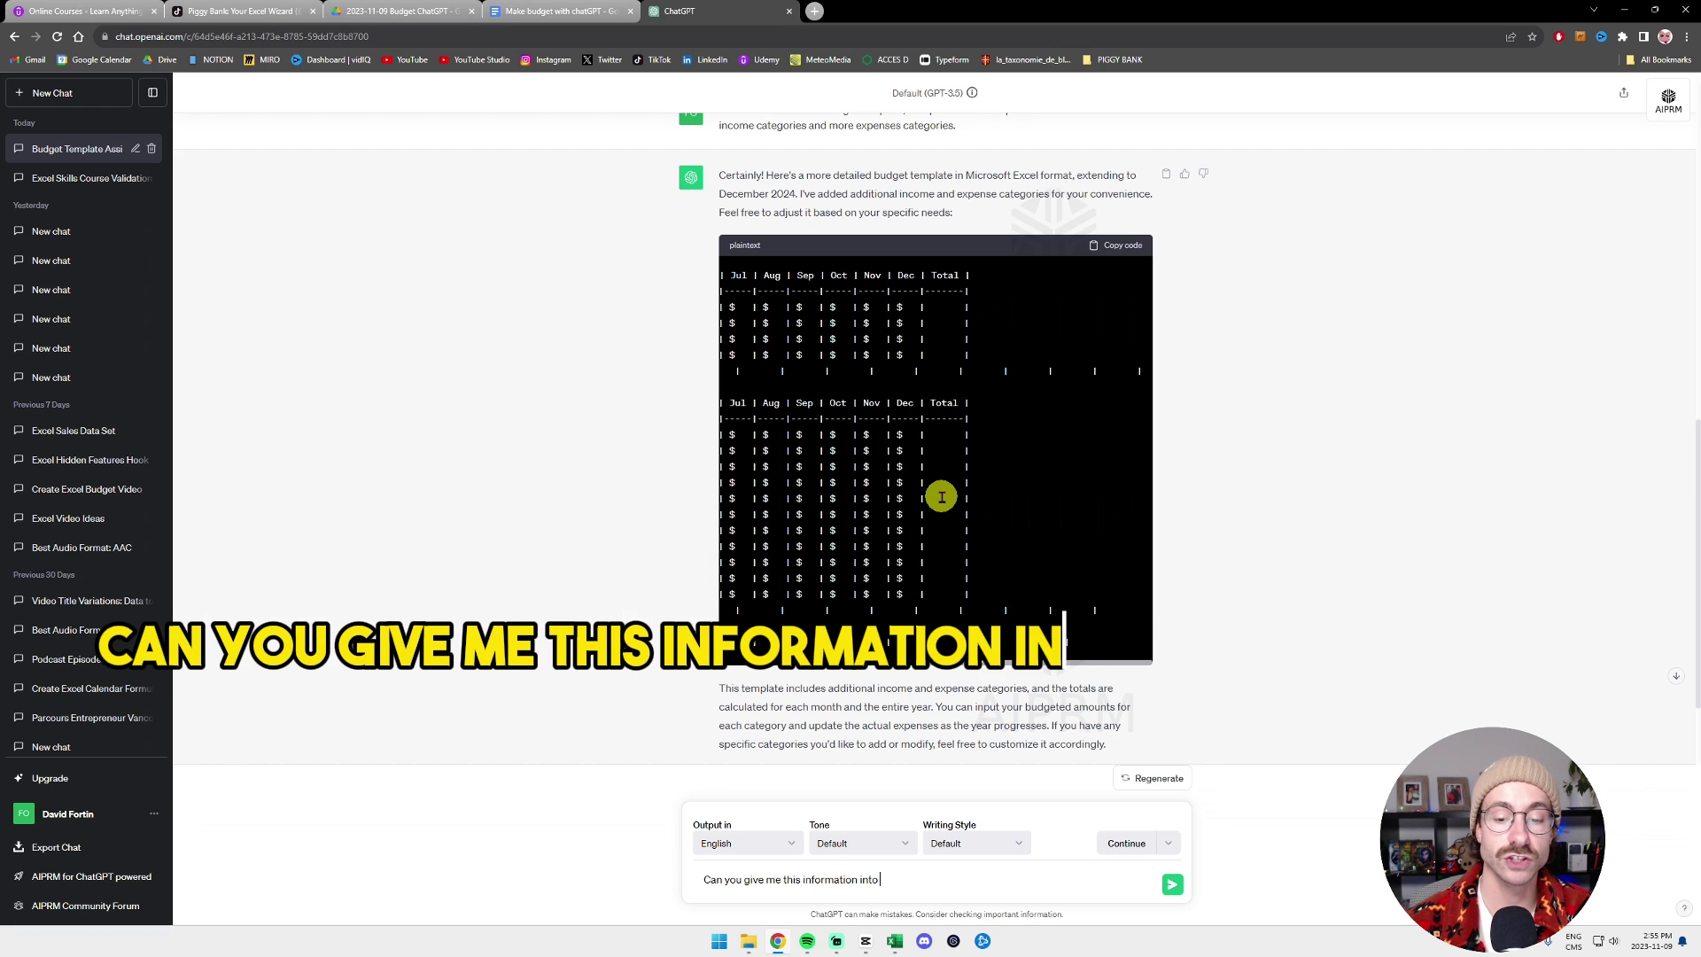
text( a table format, so I can co)
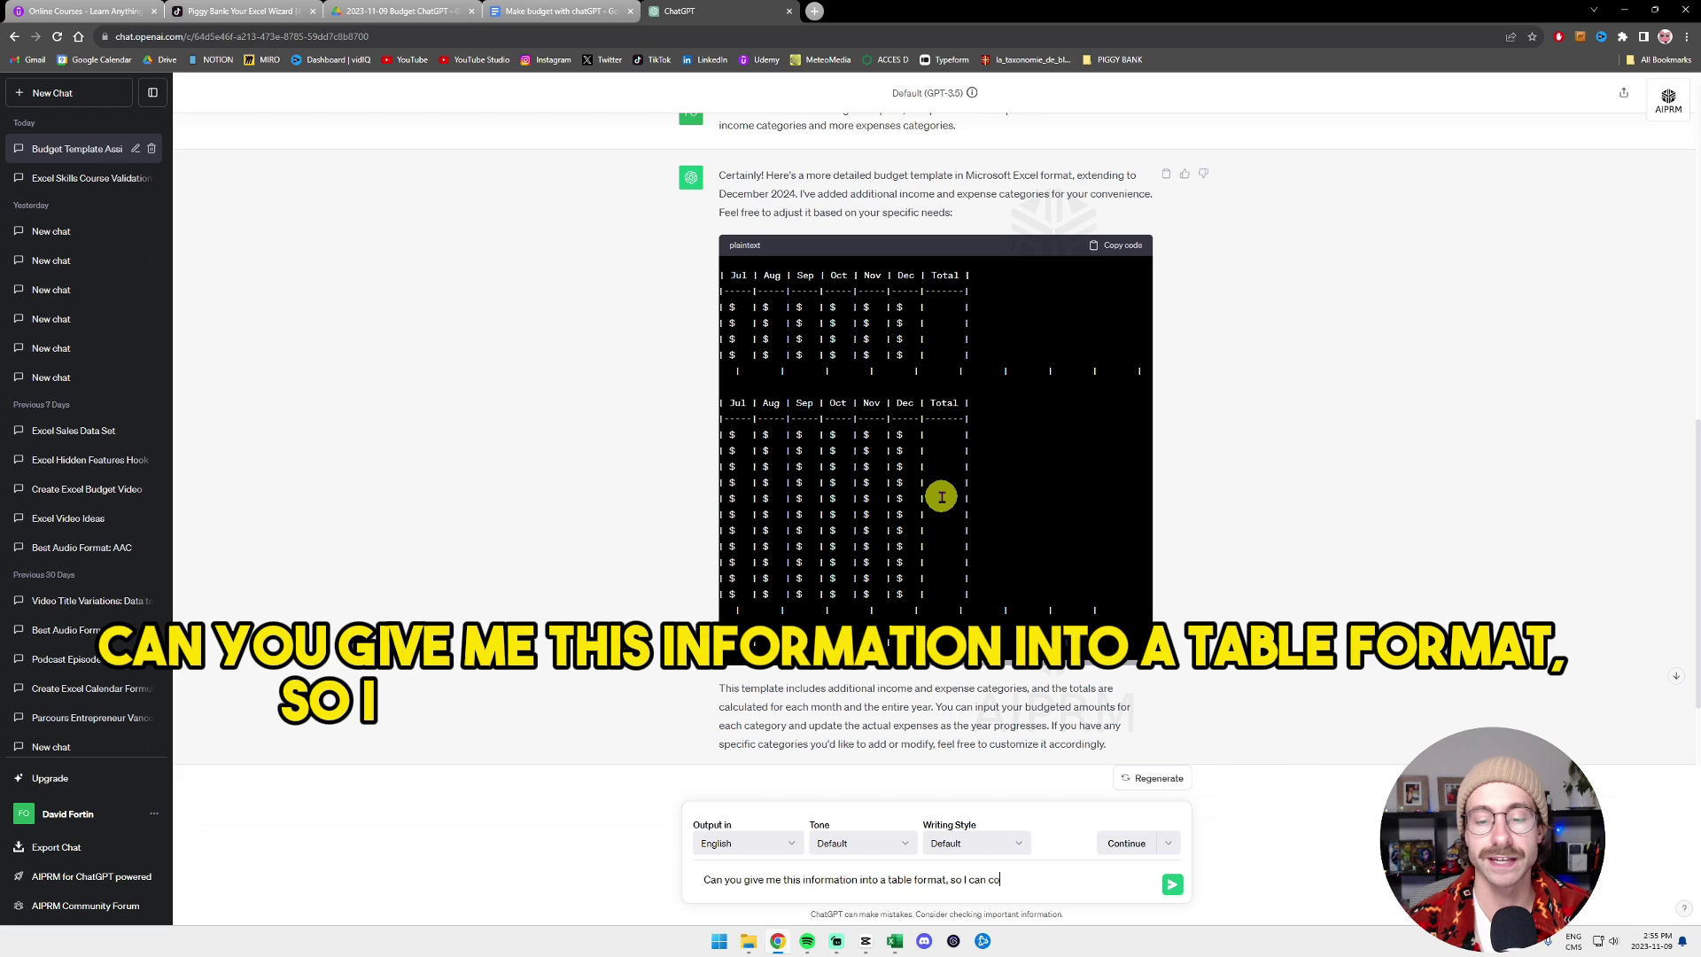
text(py paste it to Microsoft Excel)
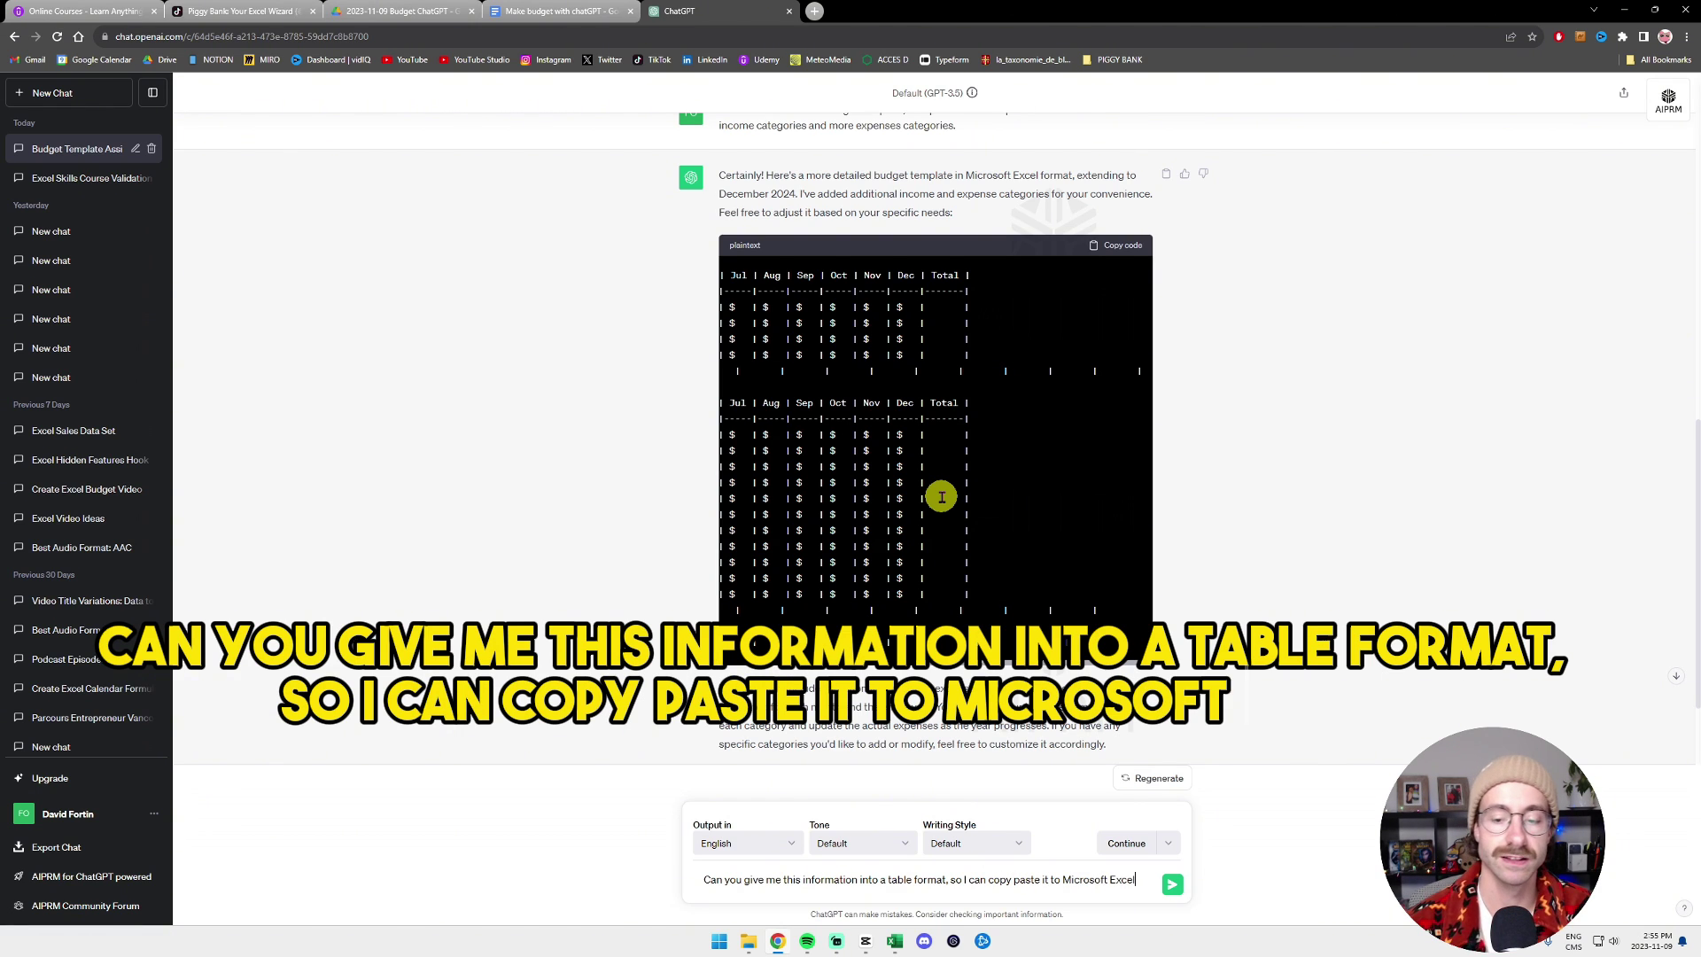
key(Return)
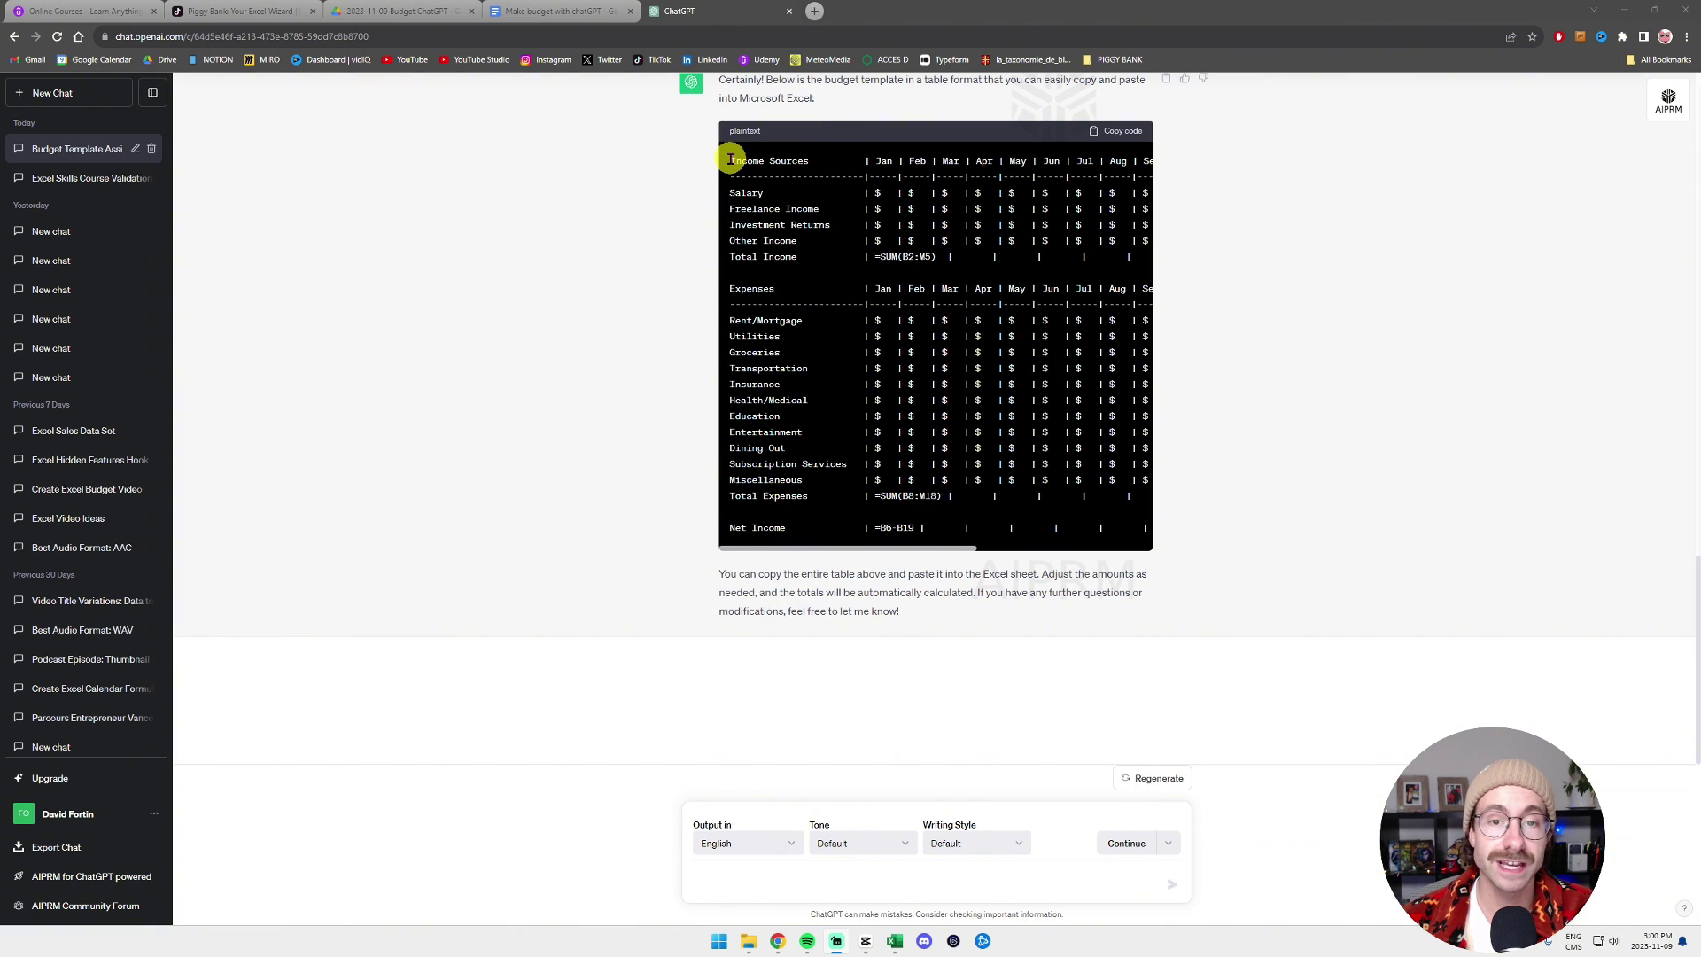
click(1132, 133)
key(alt+Tab)
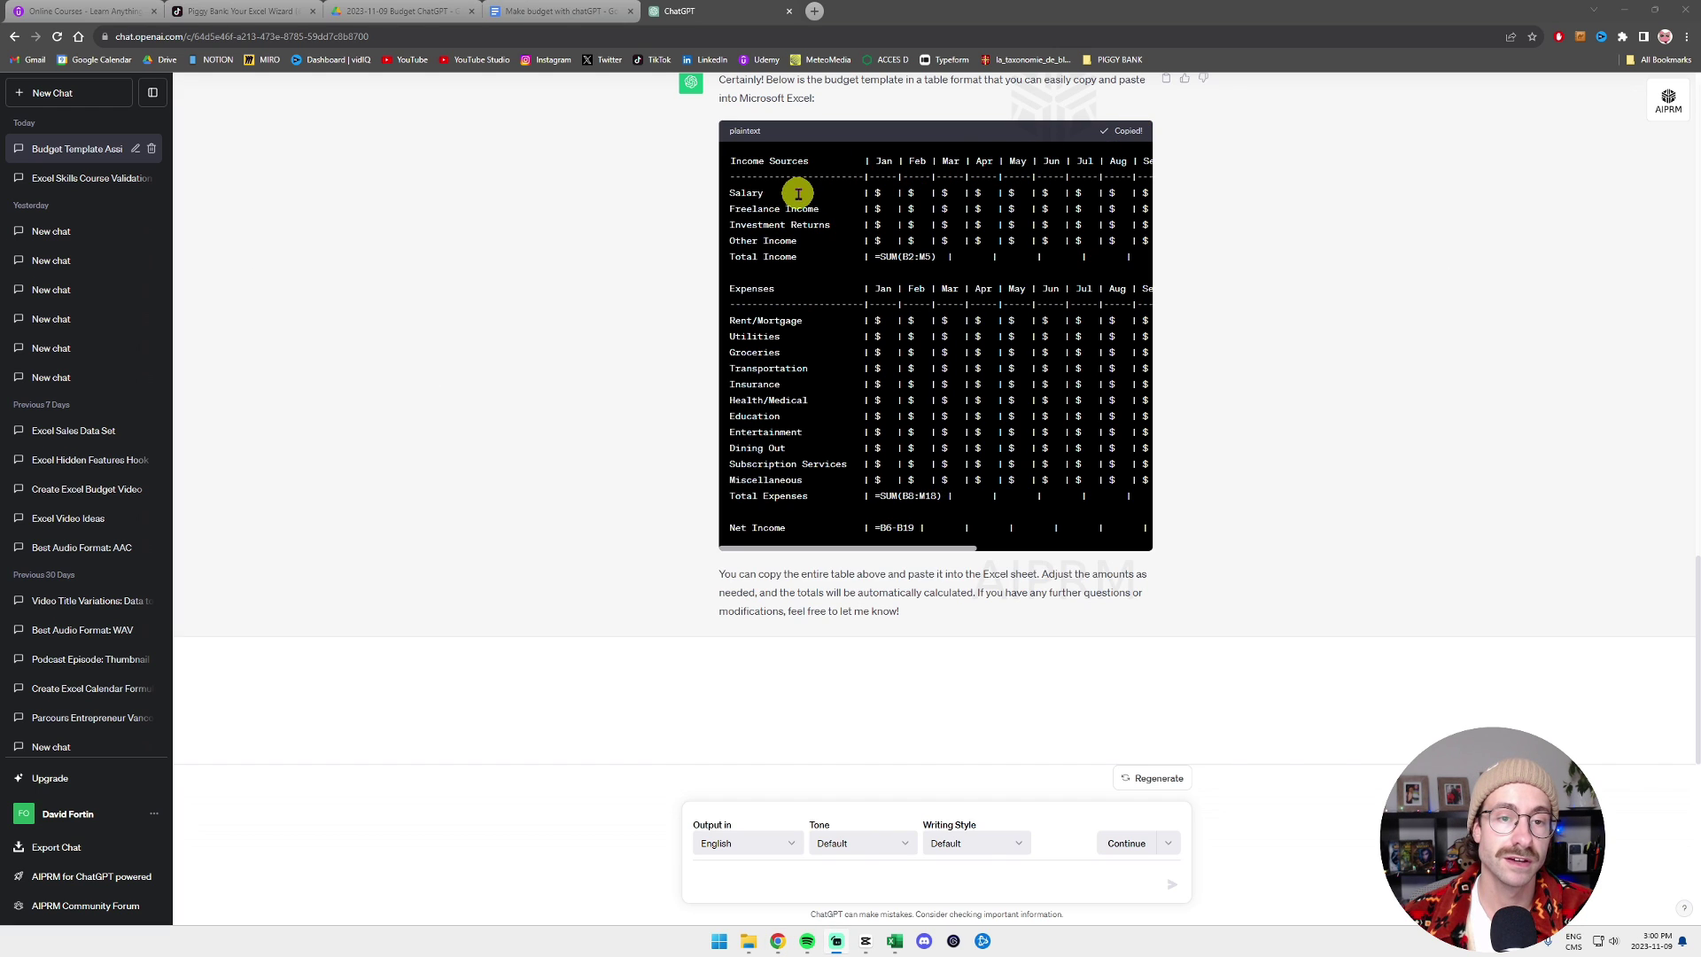
- Paste the ChatGPT budget table into cell A1 of Sheet2 in Book1
click(1095, 394)
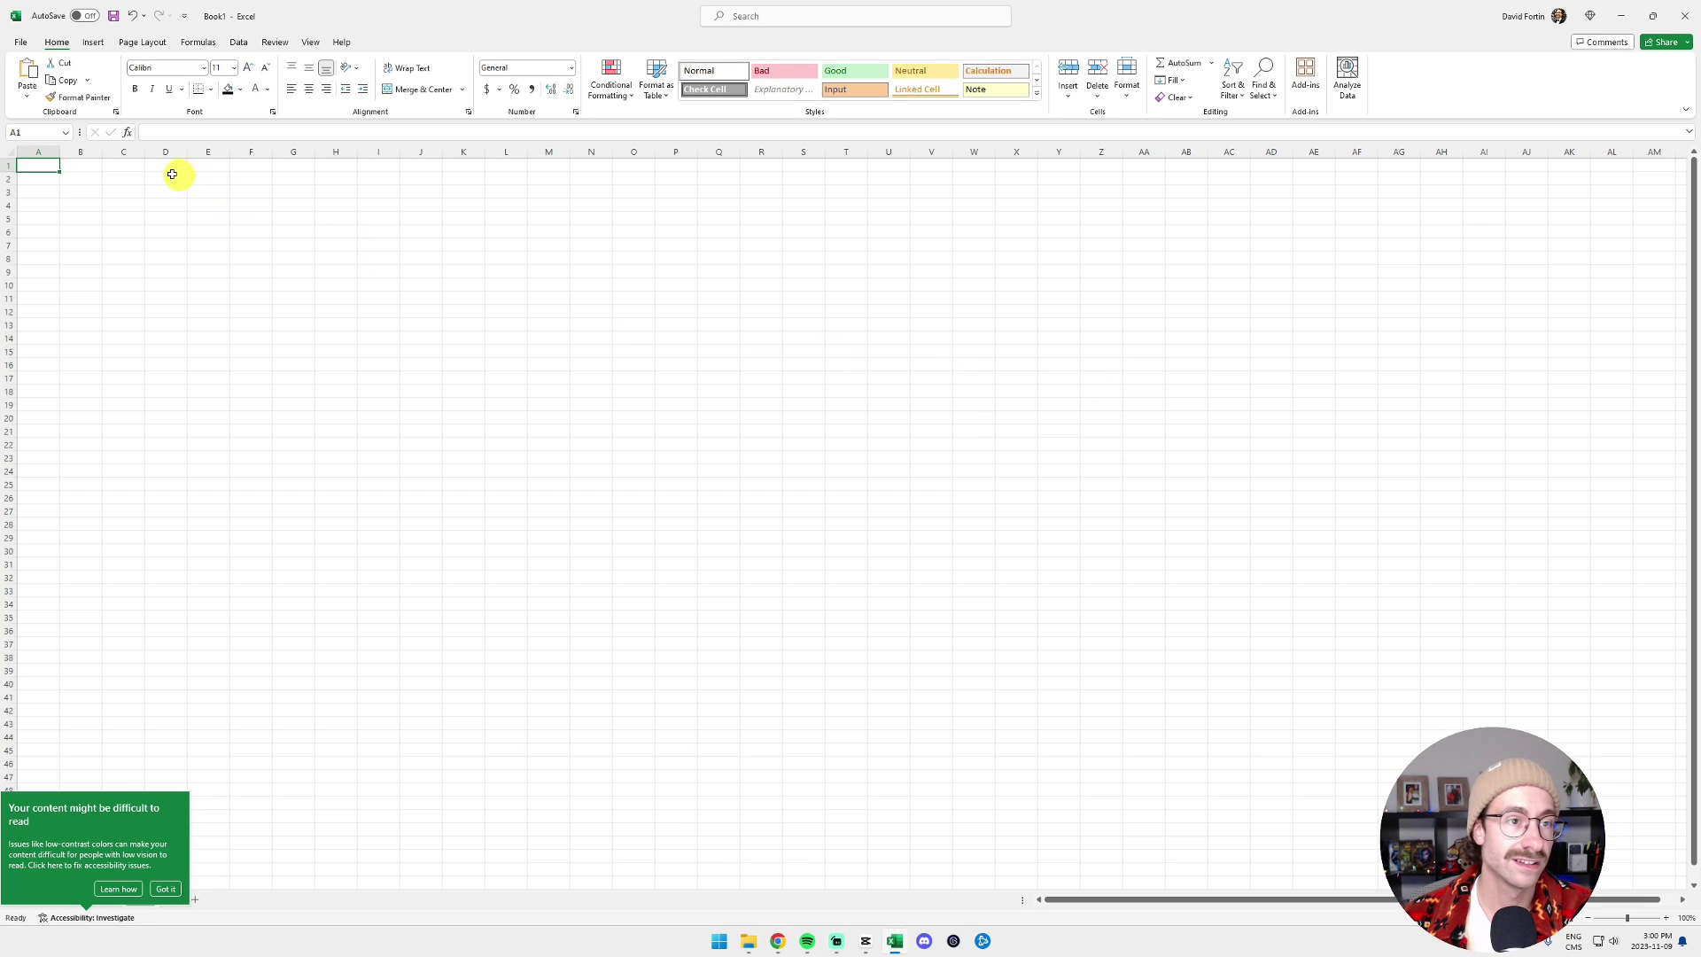
scroll(278, 273, up, 8)
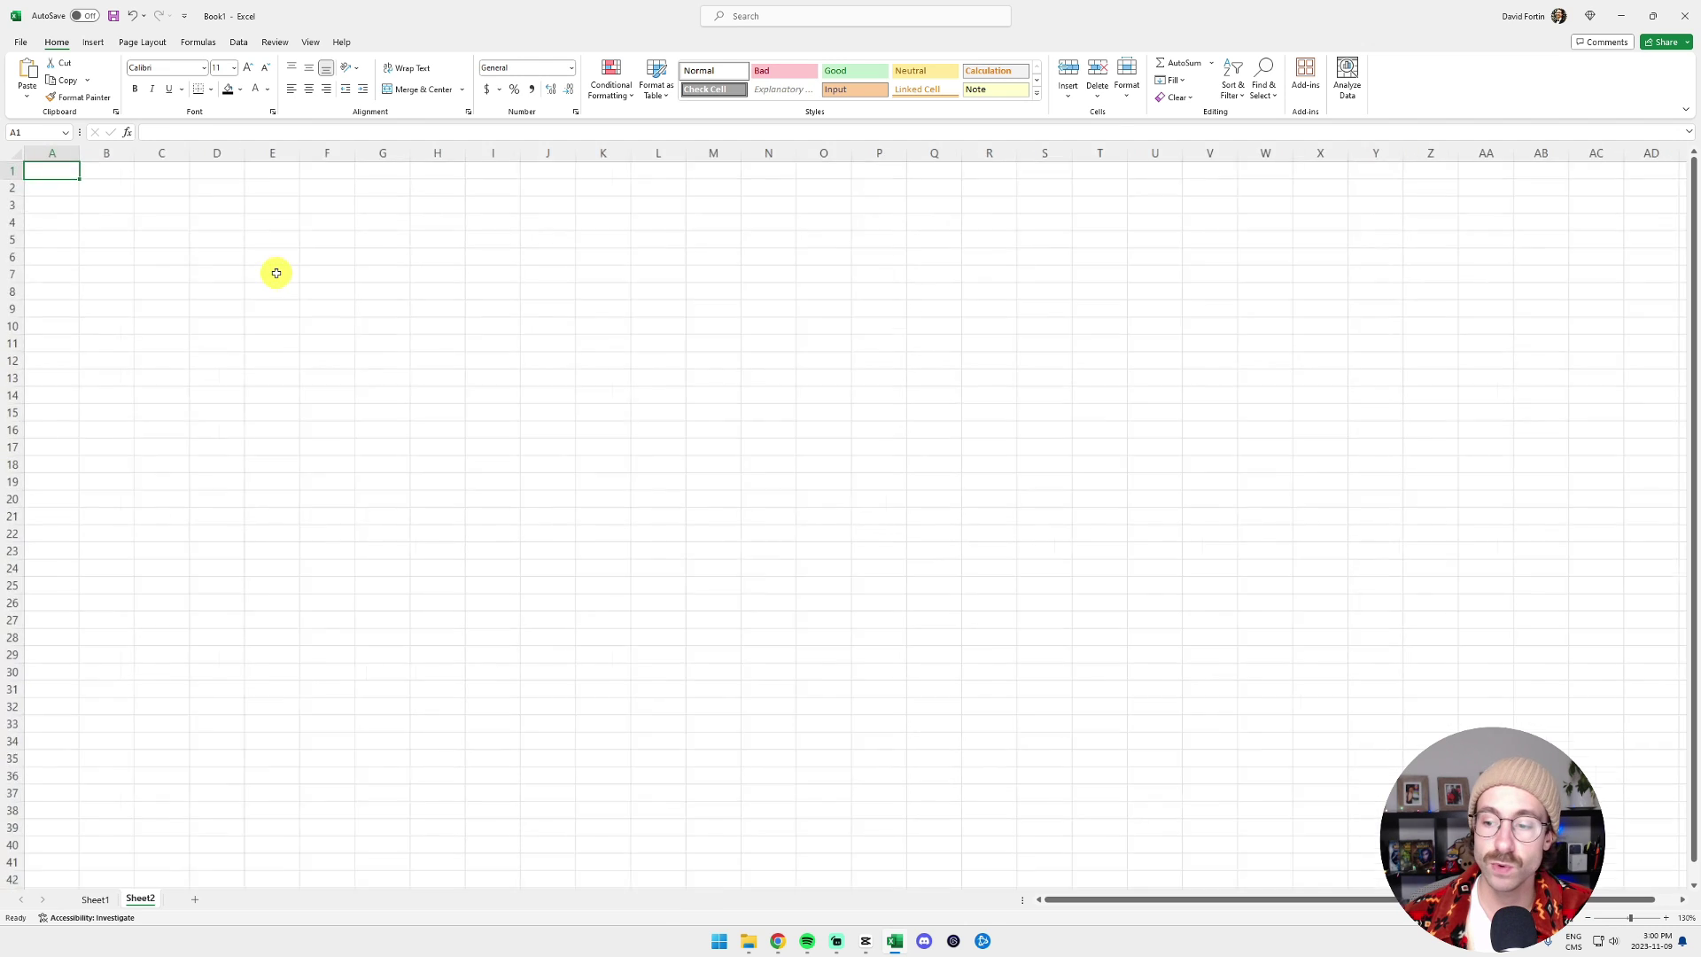
scroll(282, 271, up, 1)
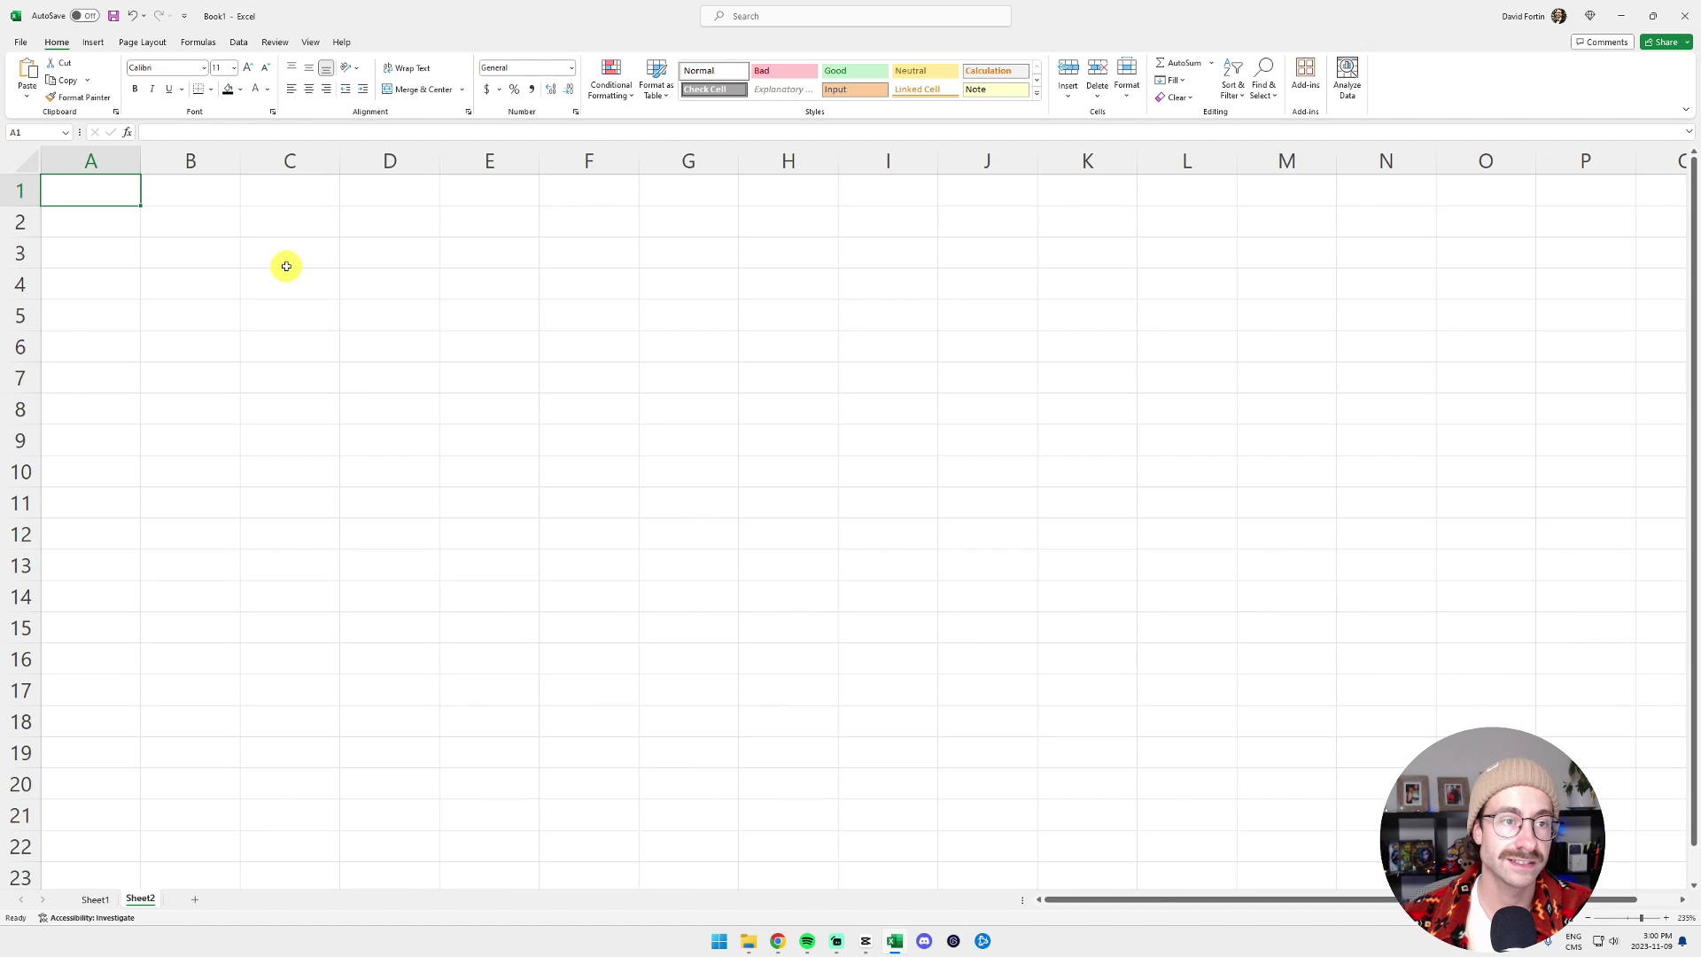
click(133, 189)
key(ctrl+v)
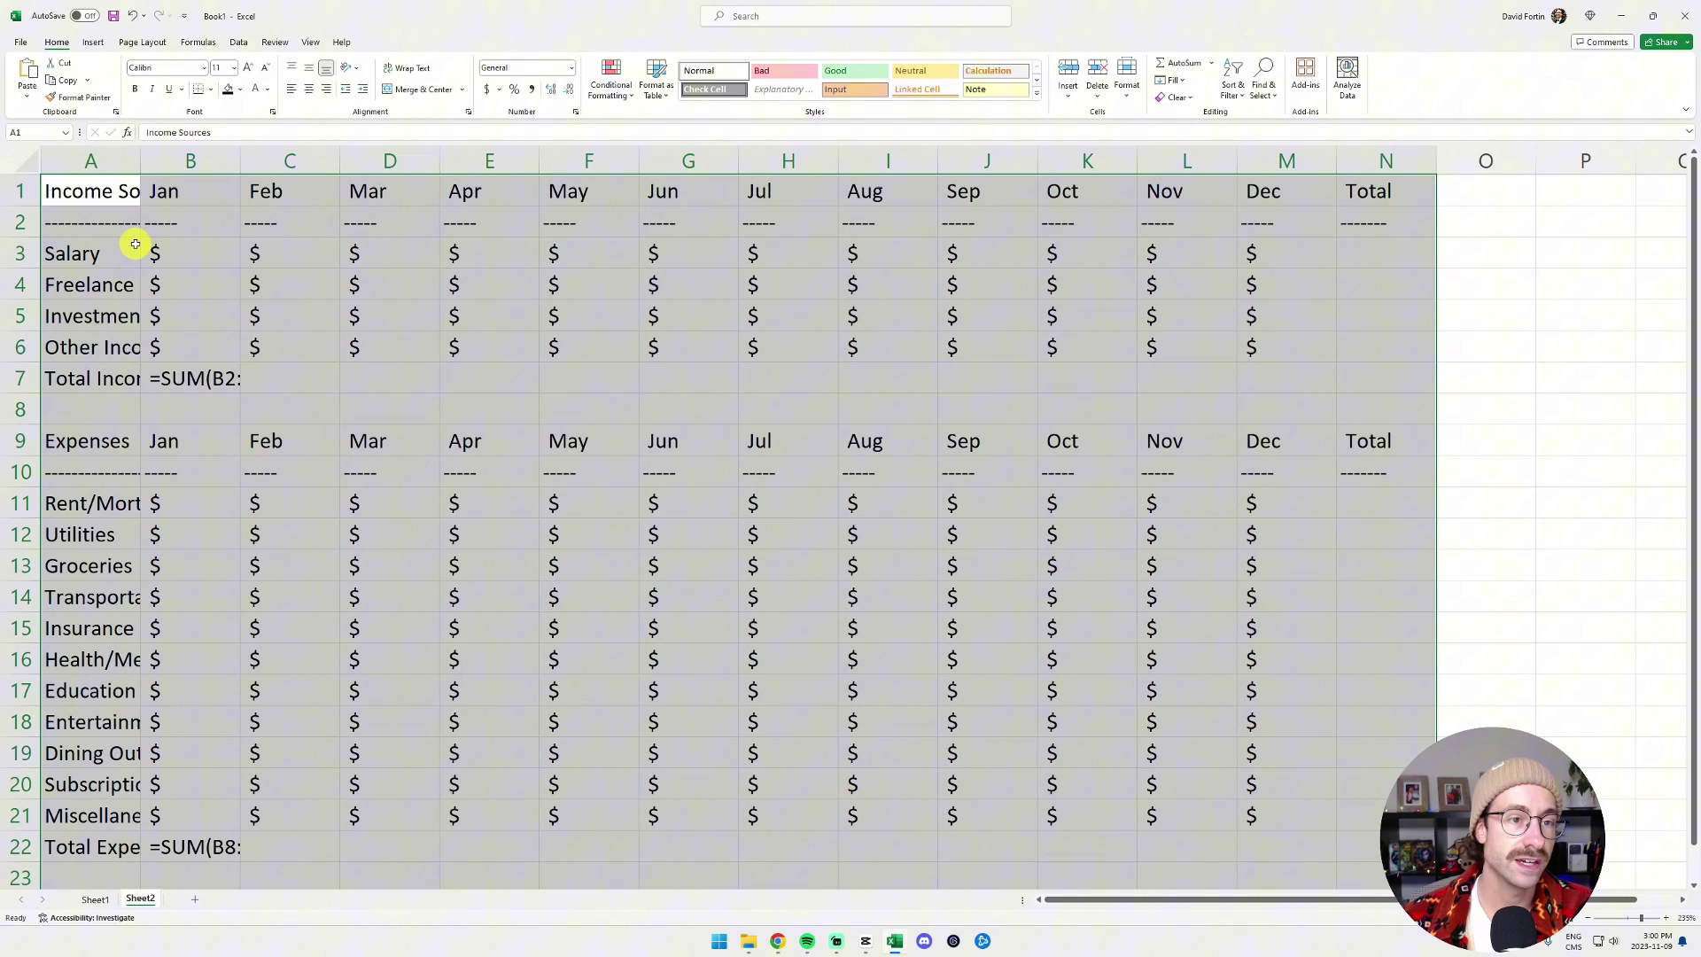
click(168, 249)
click(191, 283)
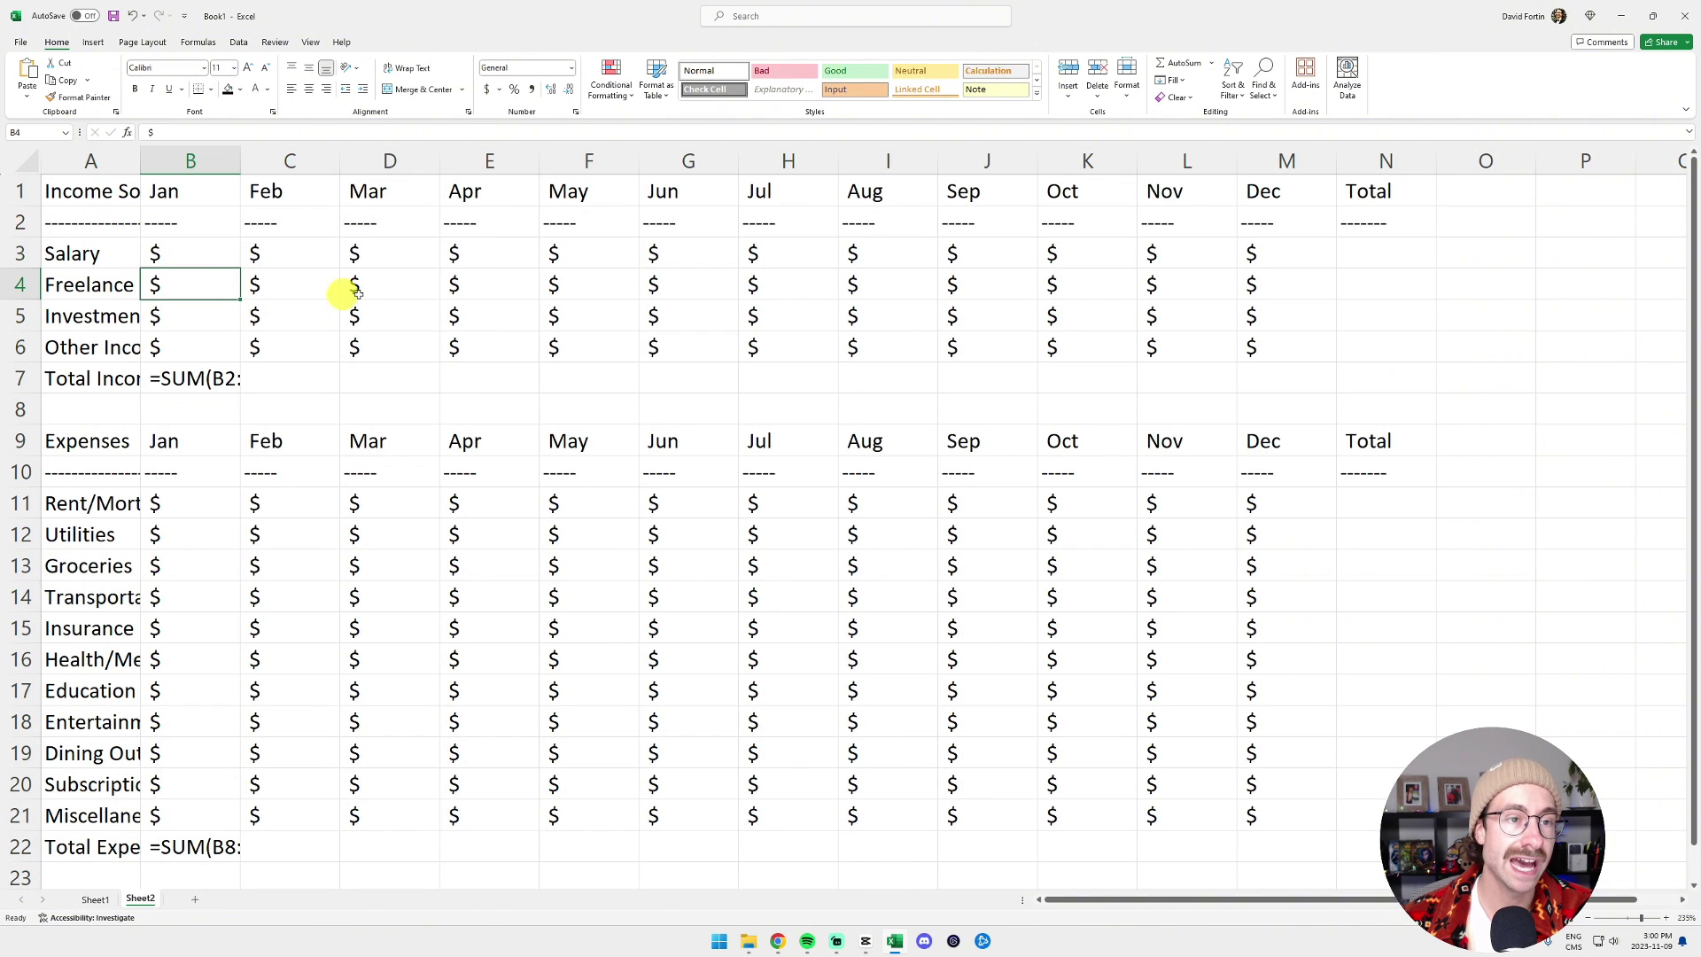
click(497, 254)
click(980, 284)
click(1294, 222)
drag(1382, 192, 133, 752)
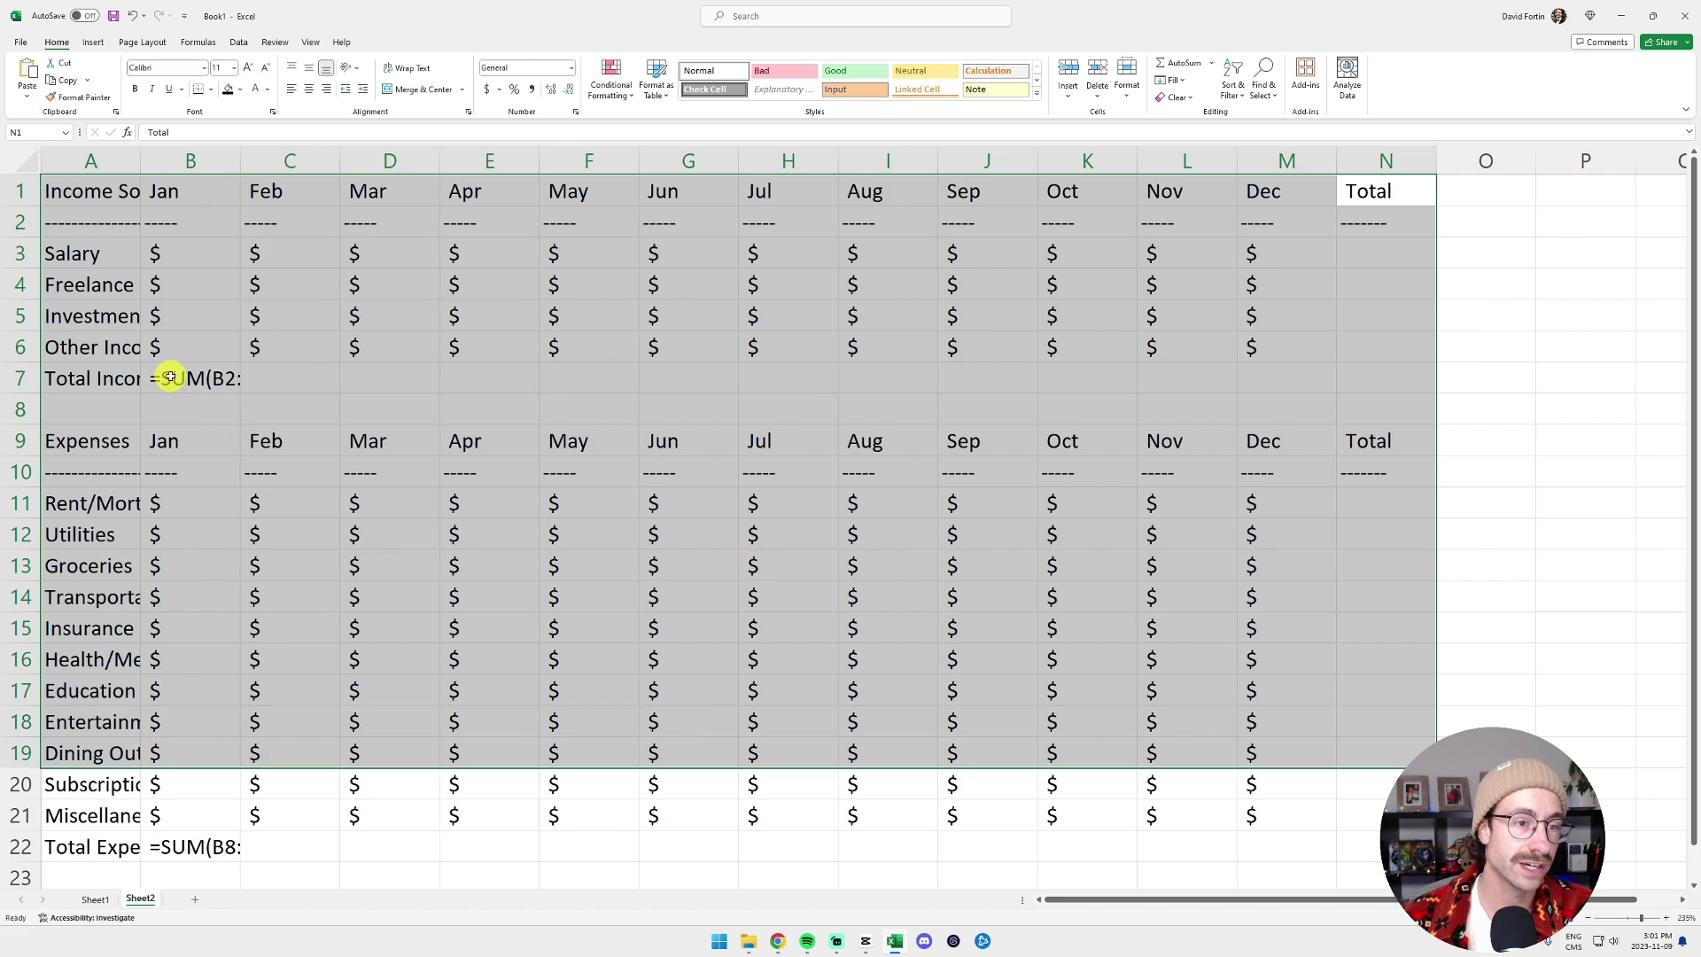
- Clear the incomplete Total Income (B7) and Total Expenses (B22) SUM formulas
click(180, 379)
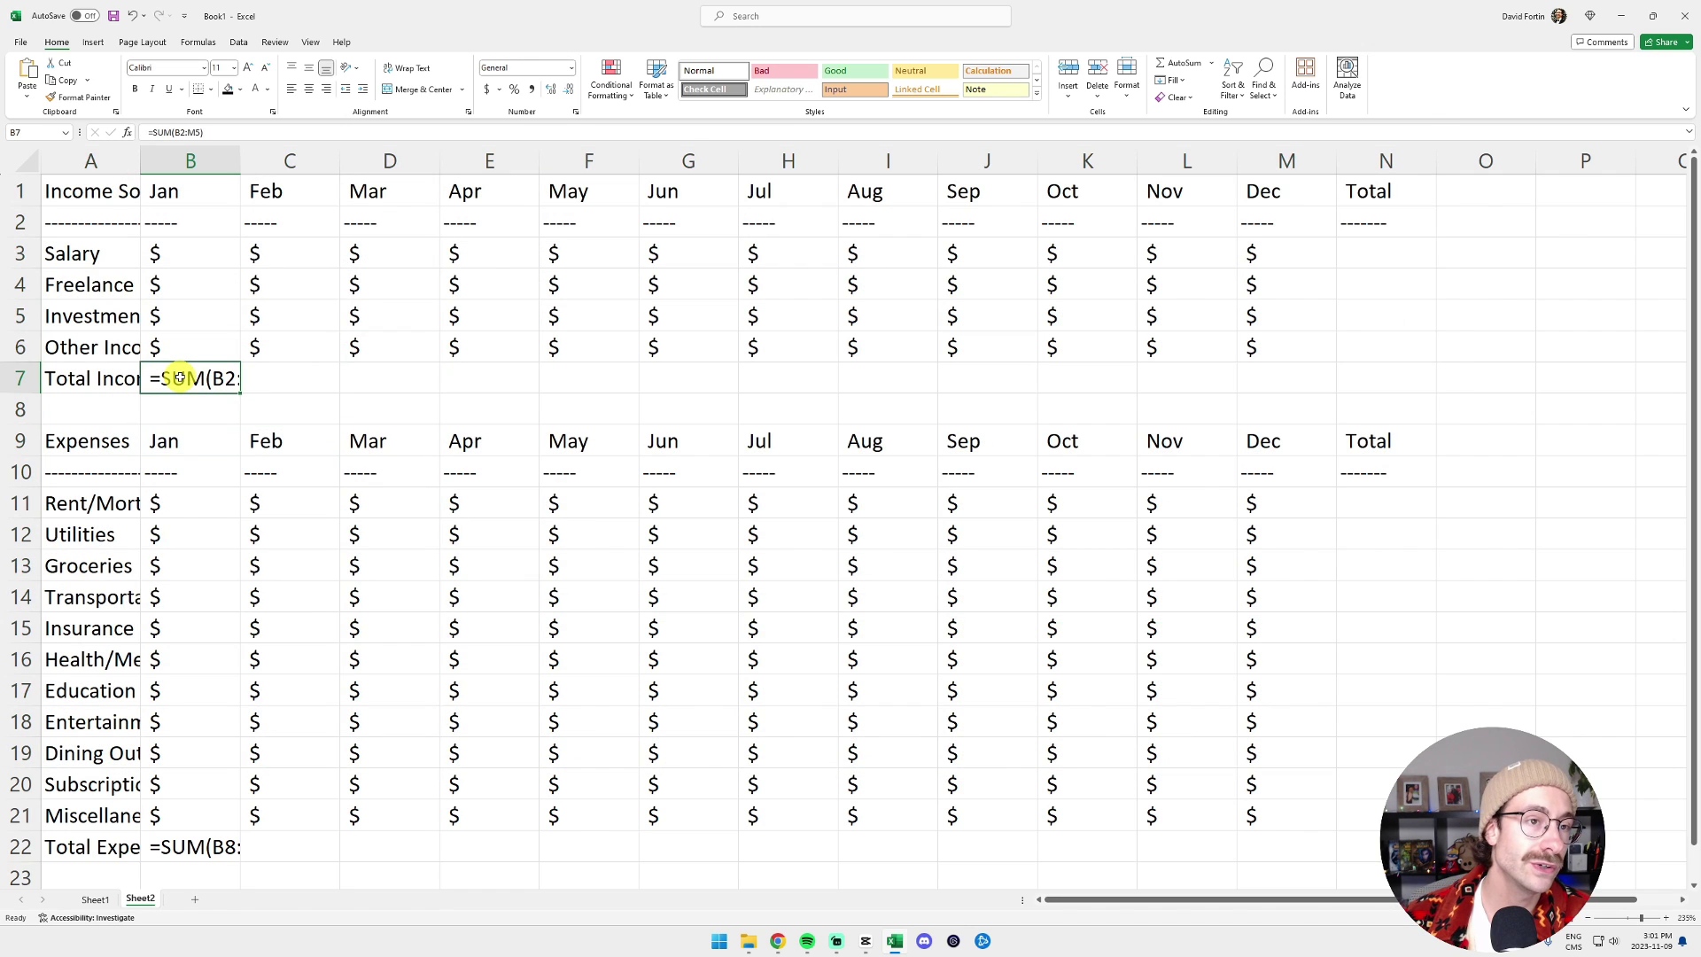
key(Delete)
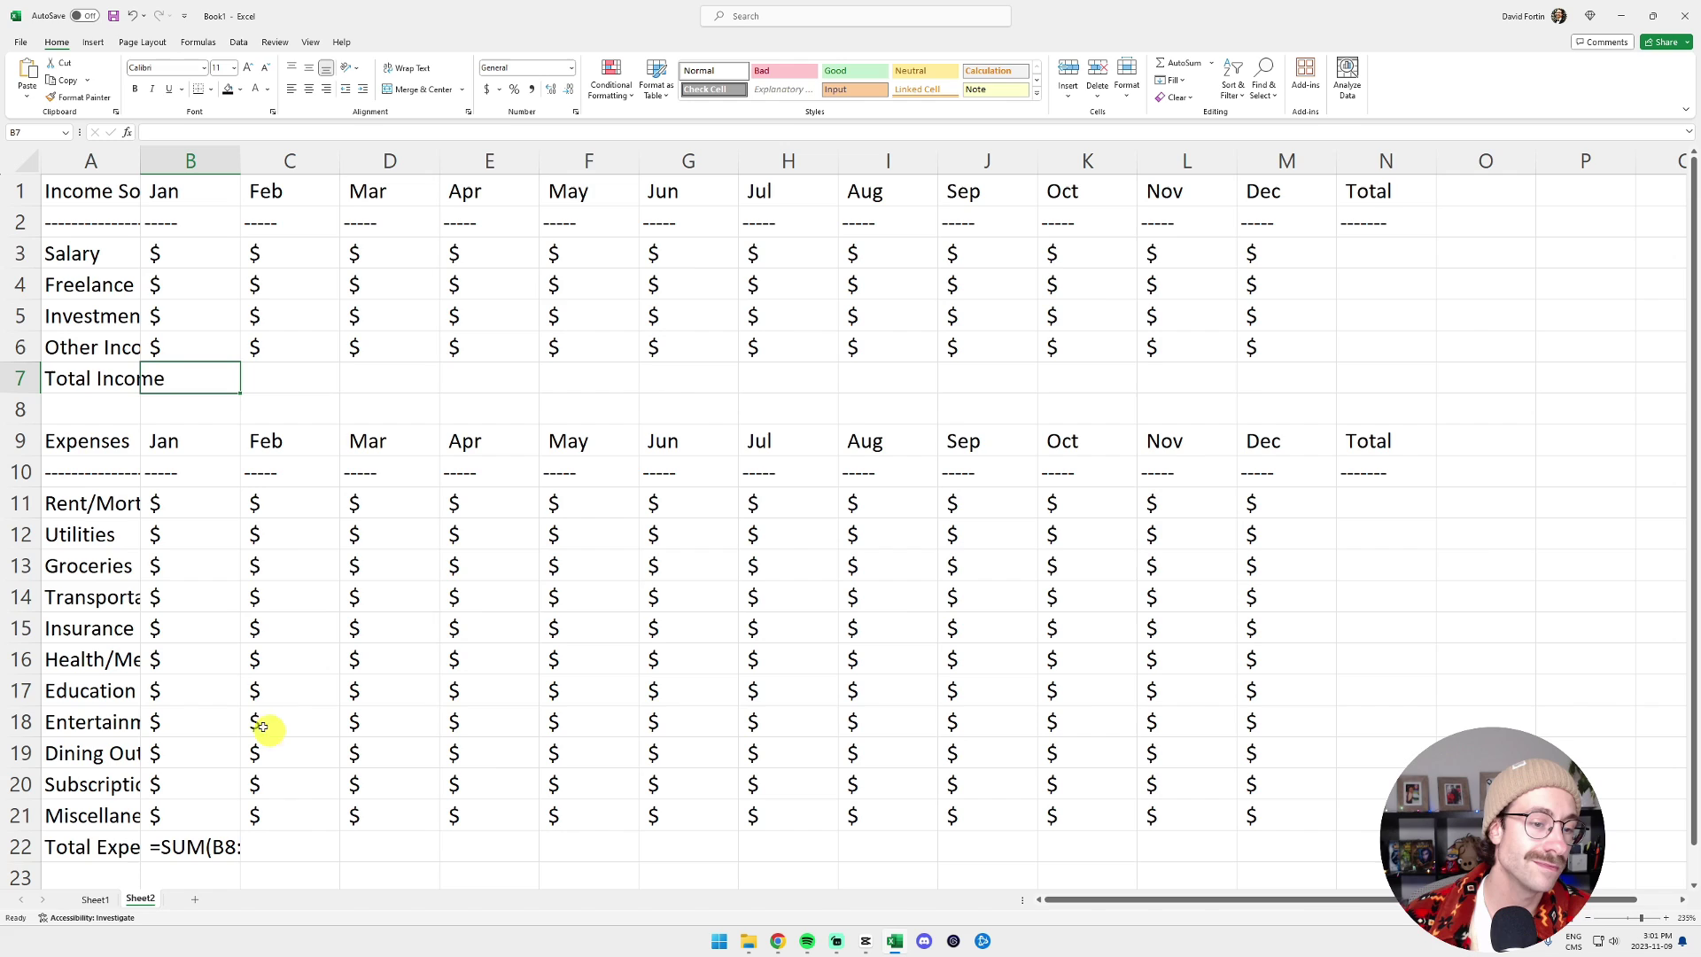
click(190, 844)
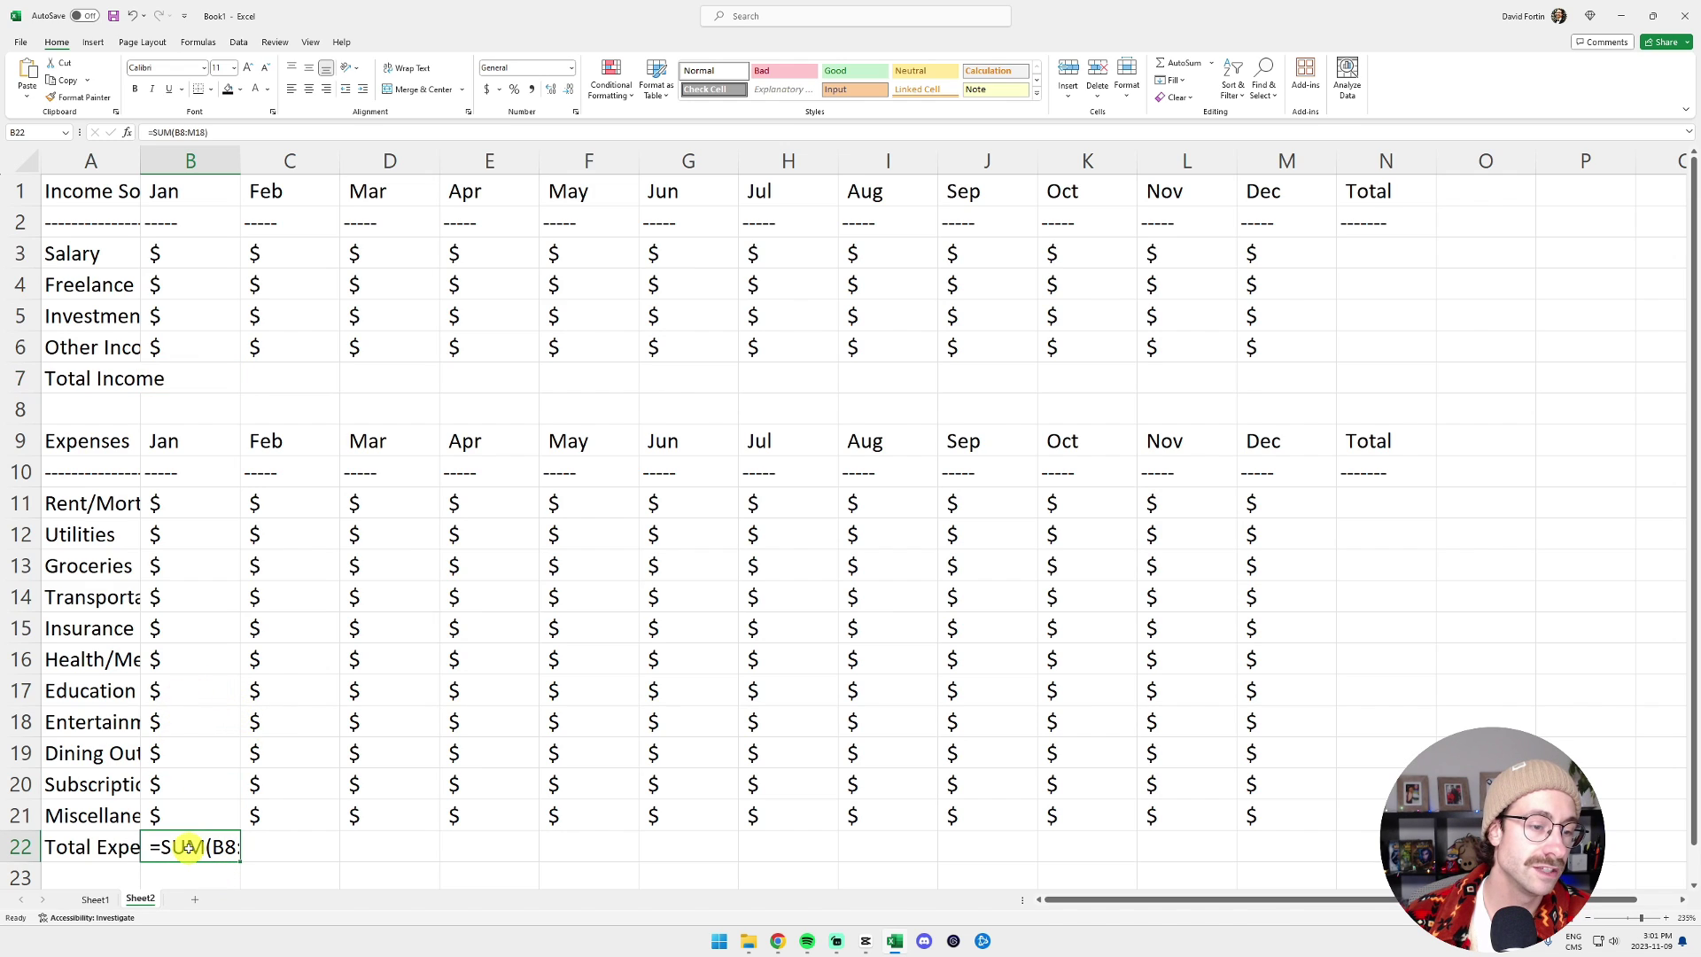
key(Delete)
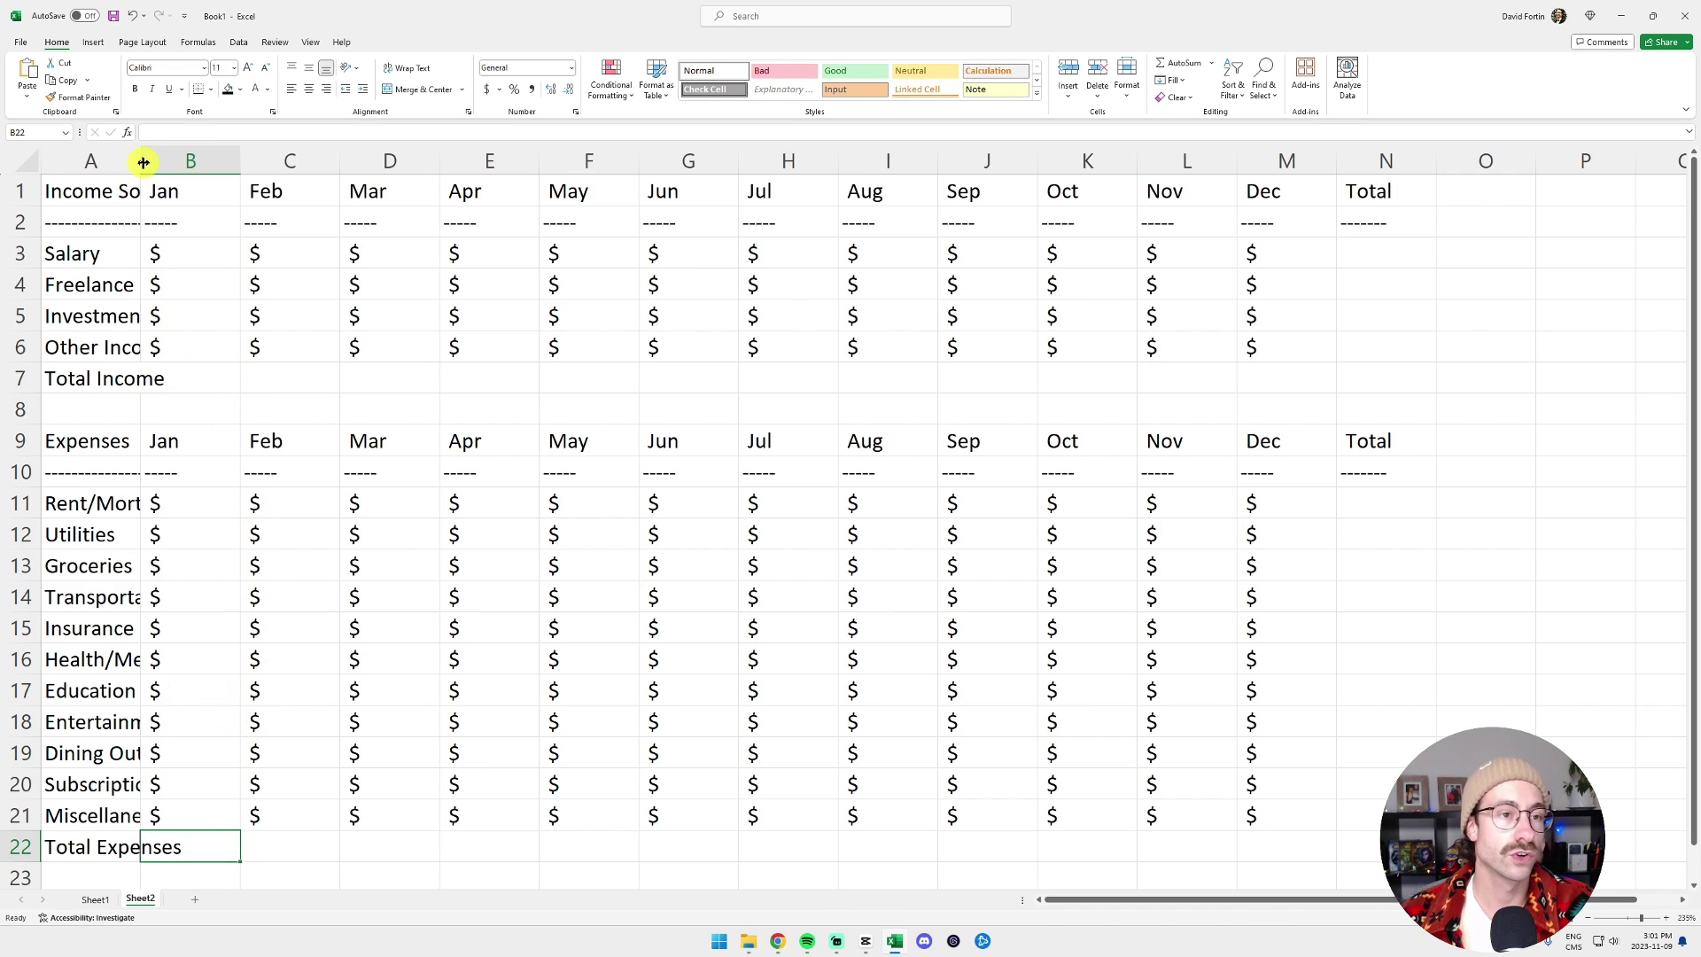
drag(141, 161, 782, 178)
- Autofit column A, insert an empty column before Jan, and add five blank rows on top
double_click(140, 160)
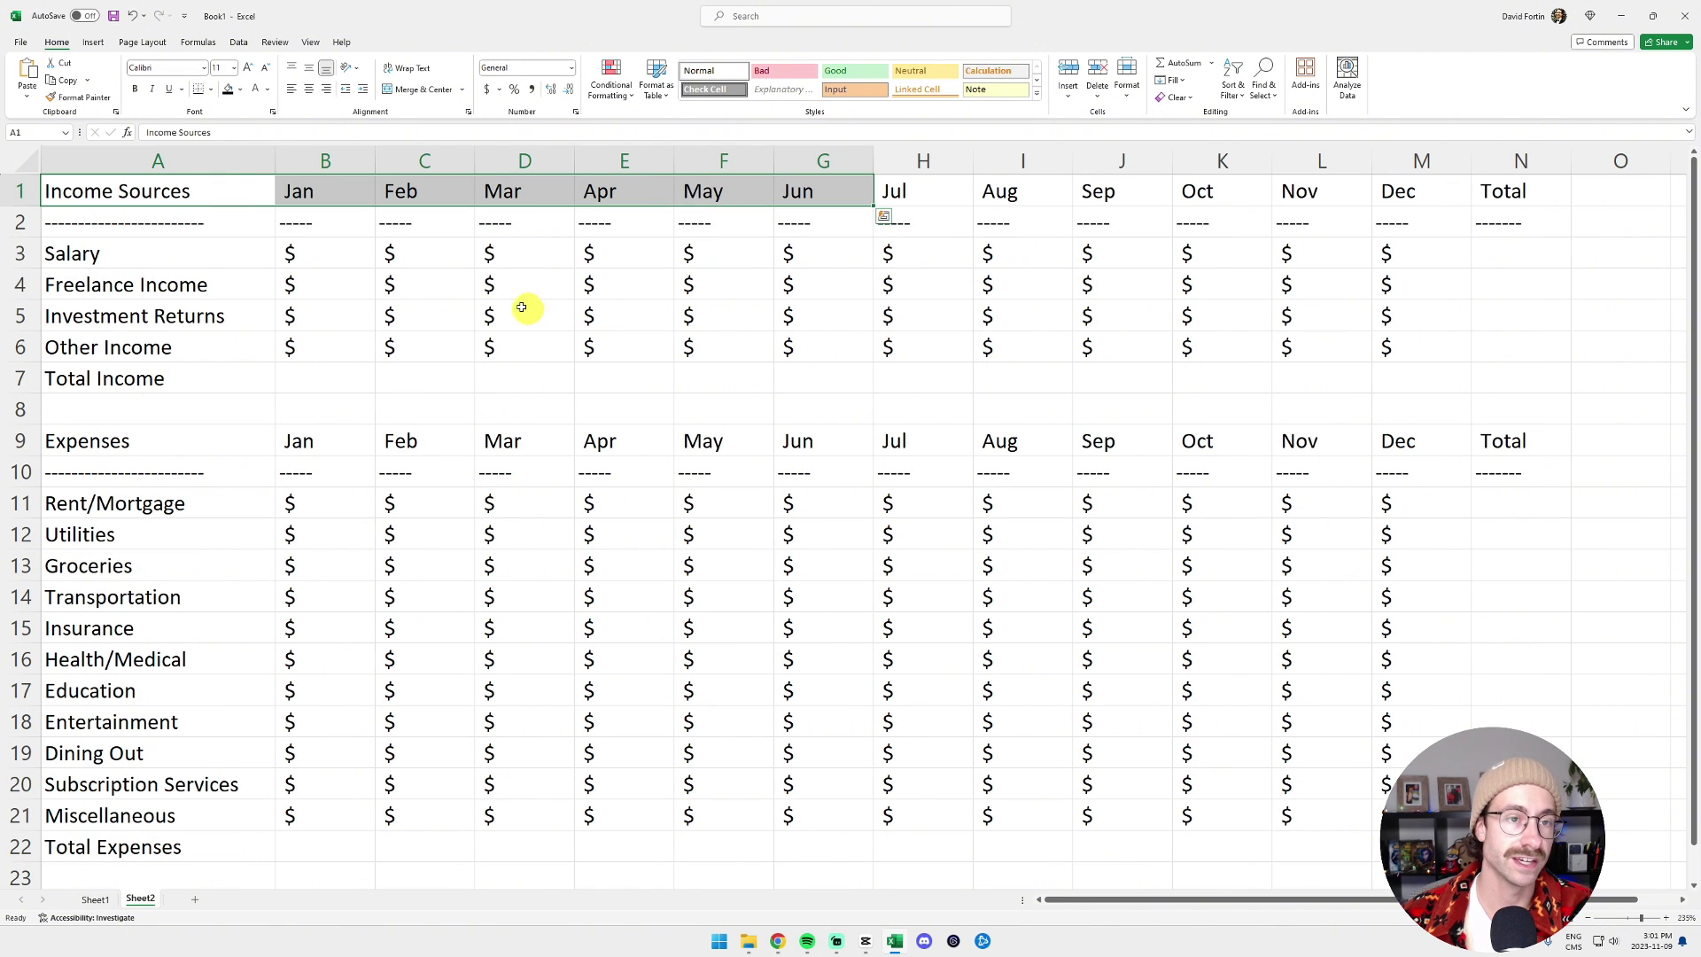
click(323, 253)
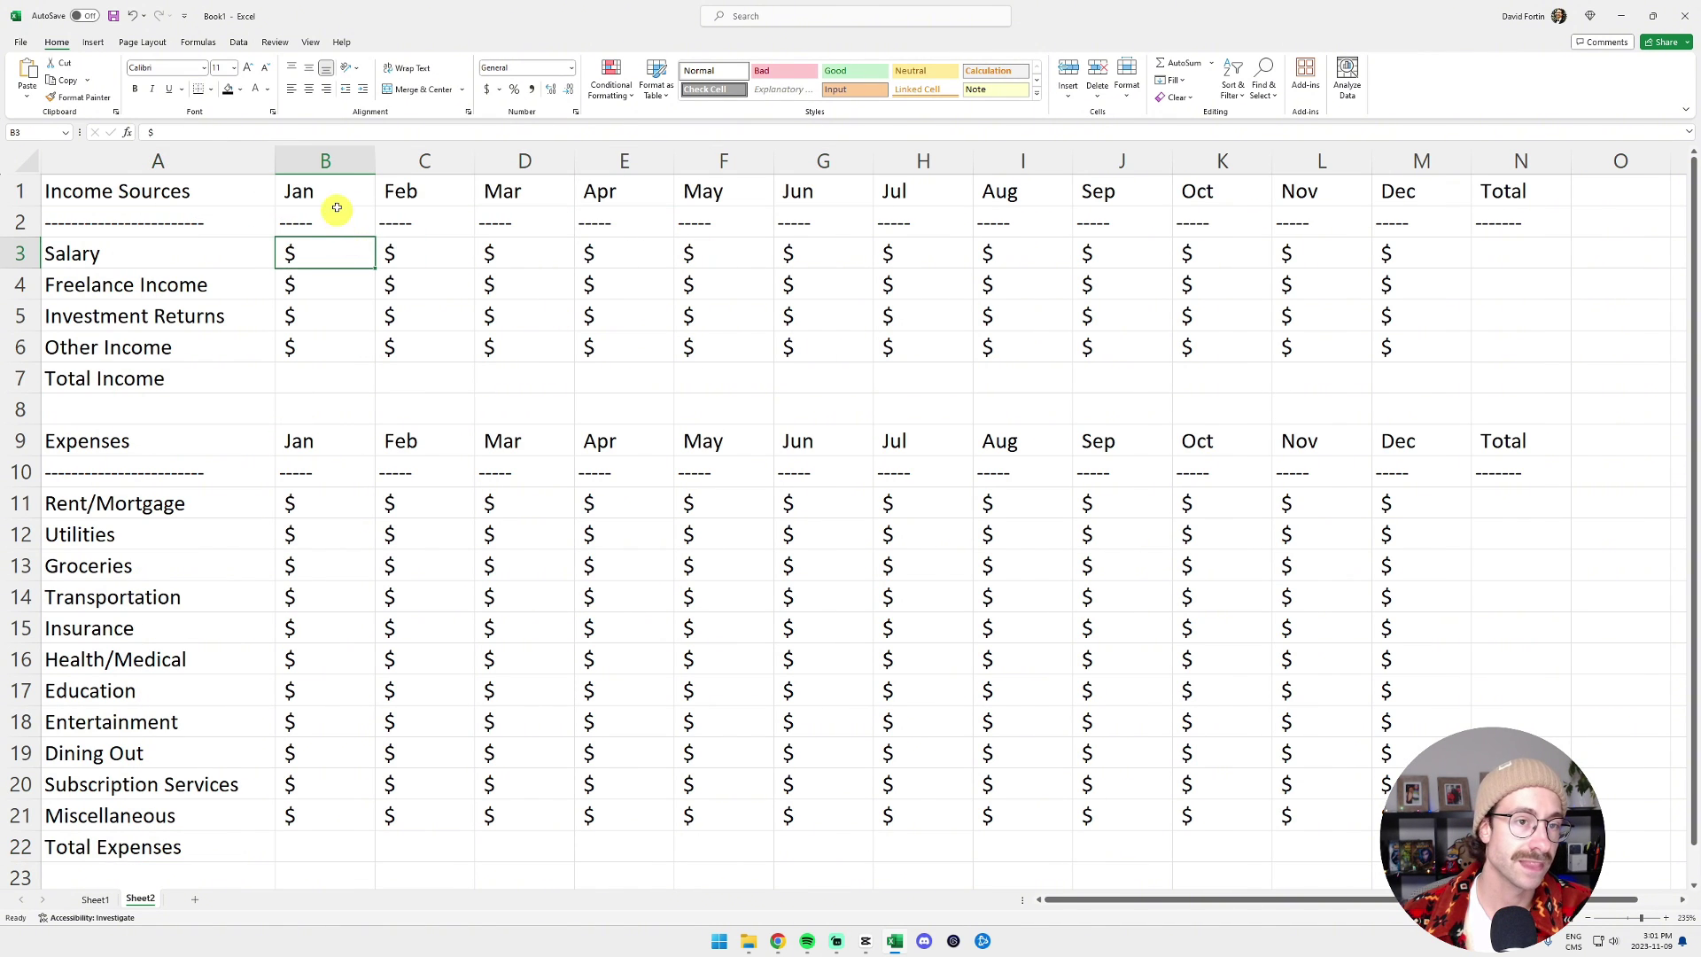
right_click(327, 158)
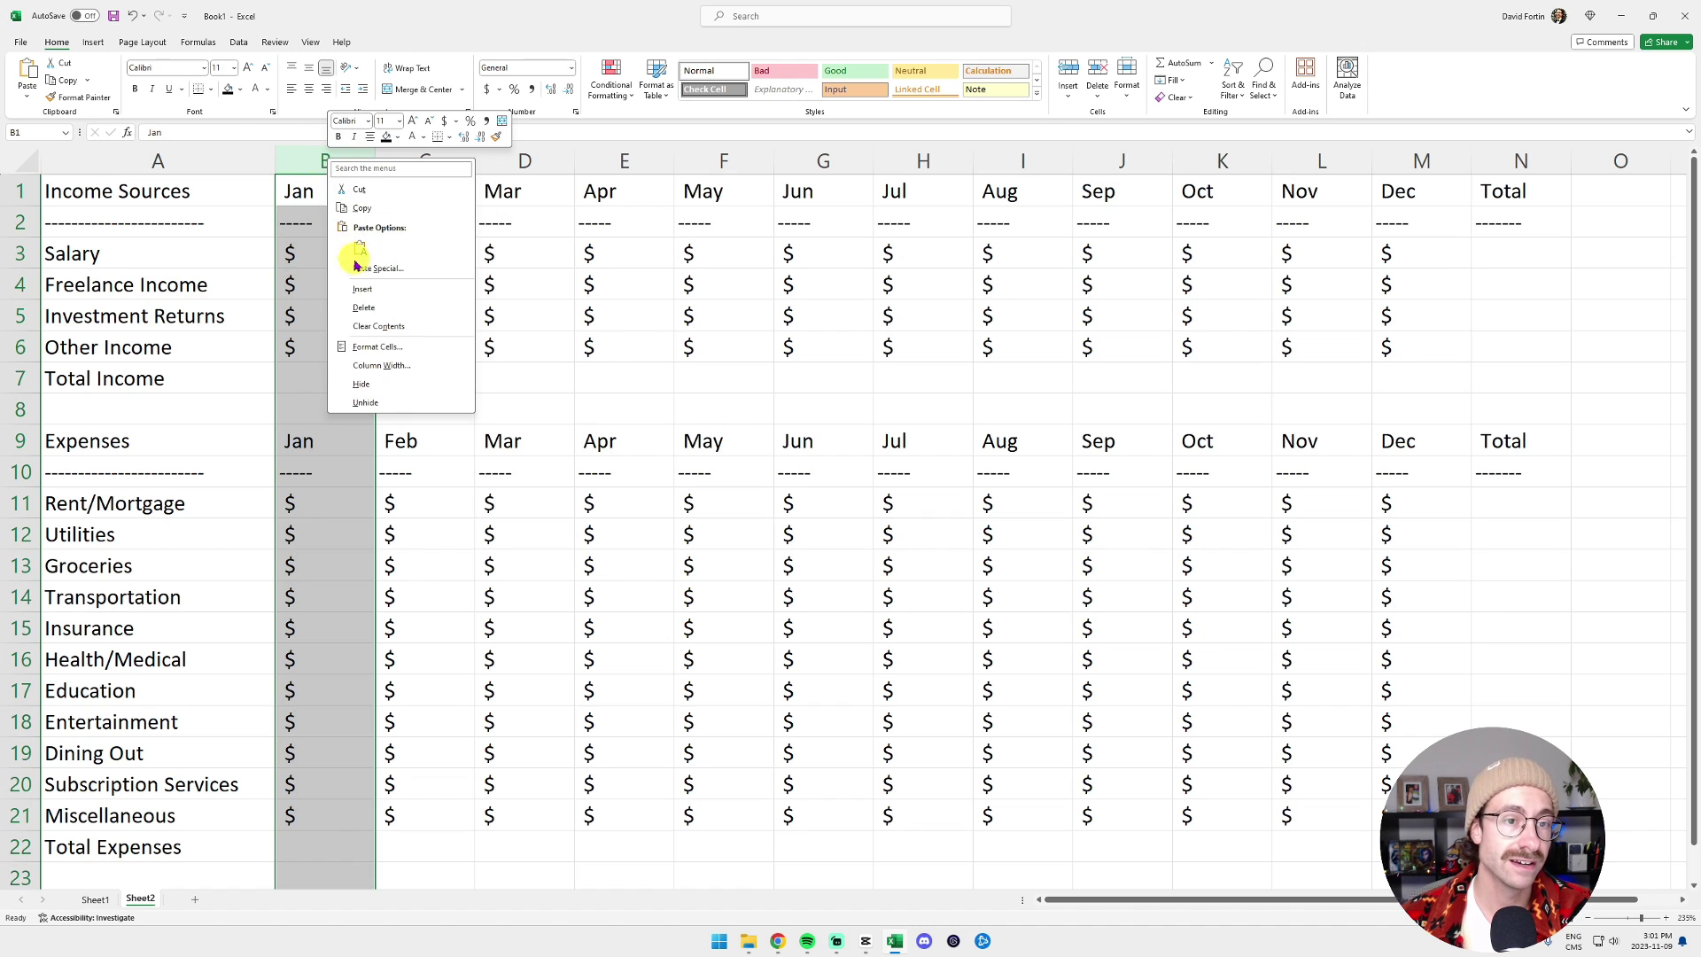
click(364, 291)
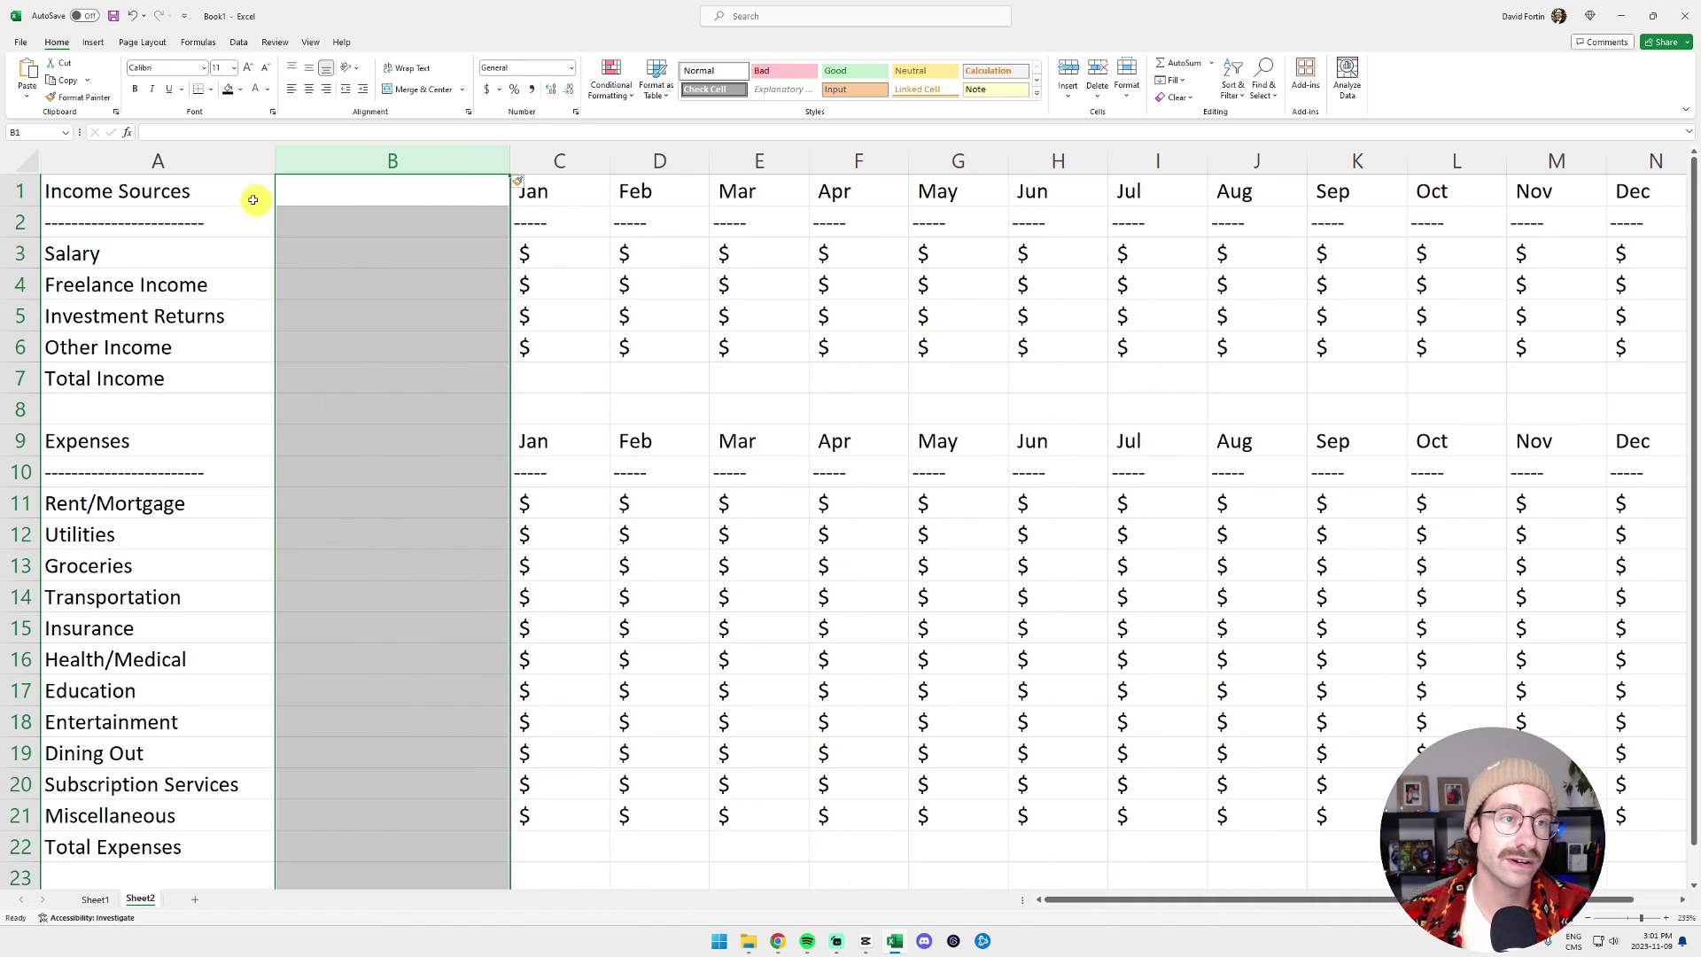
click(174, 194)
right_click(9, 194)
click(69, 317)
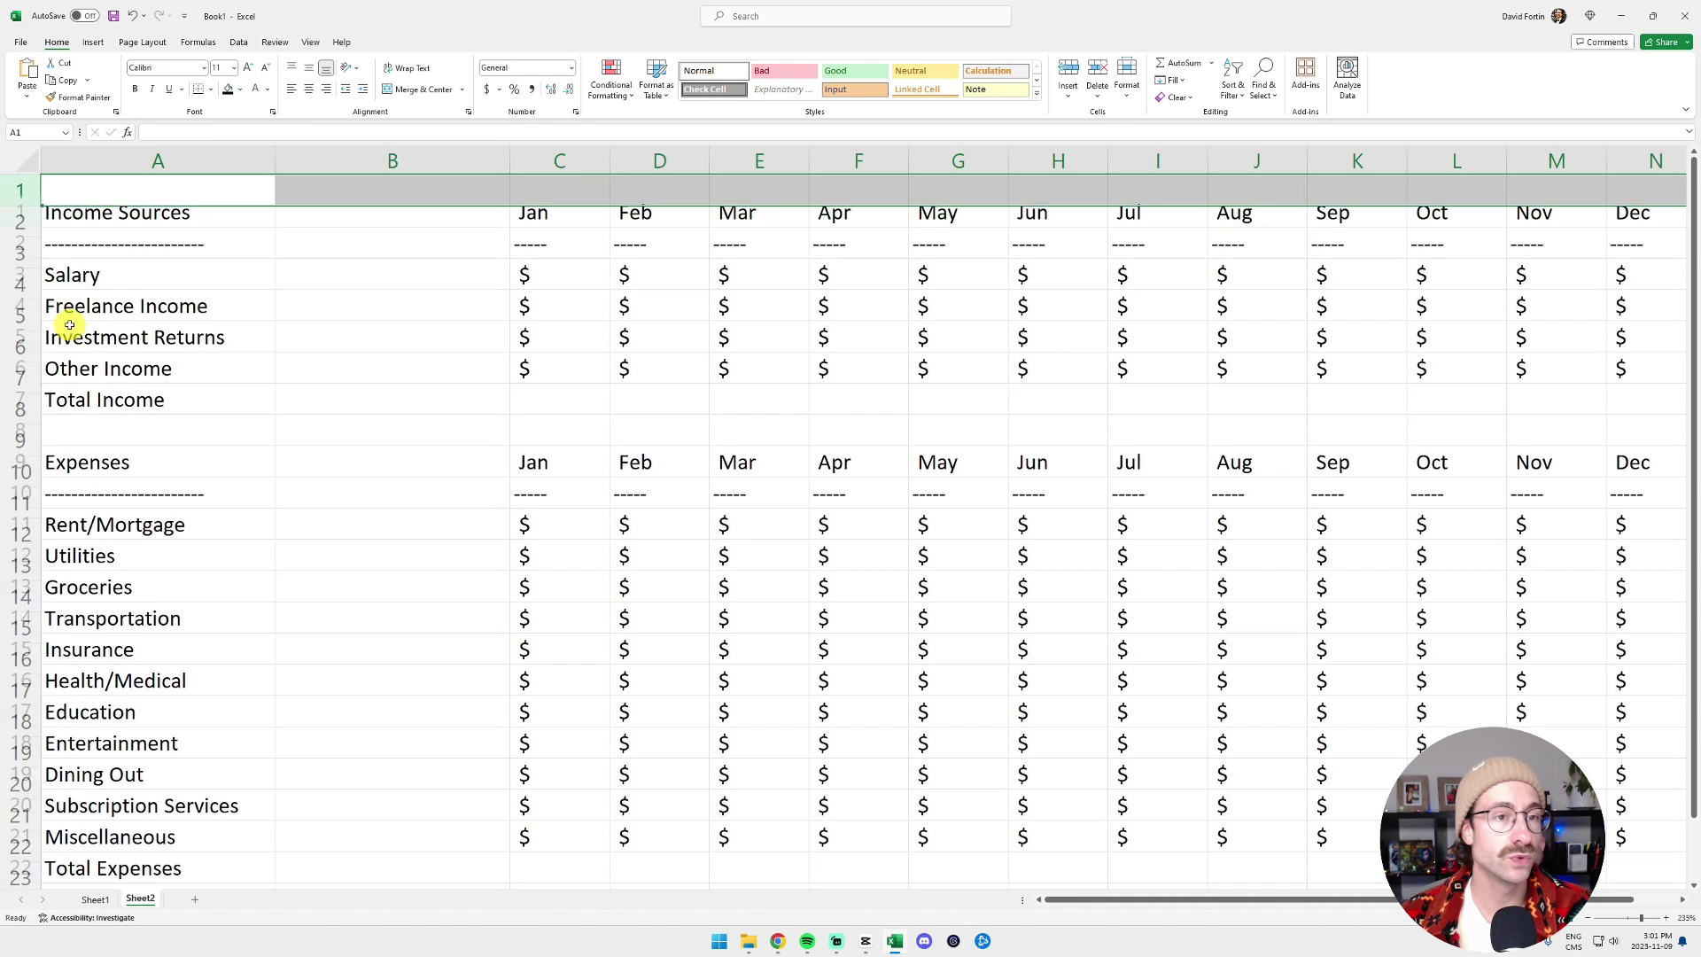
key(F4)
key(F4)
key(F4)
key(F4)
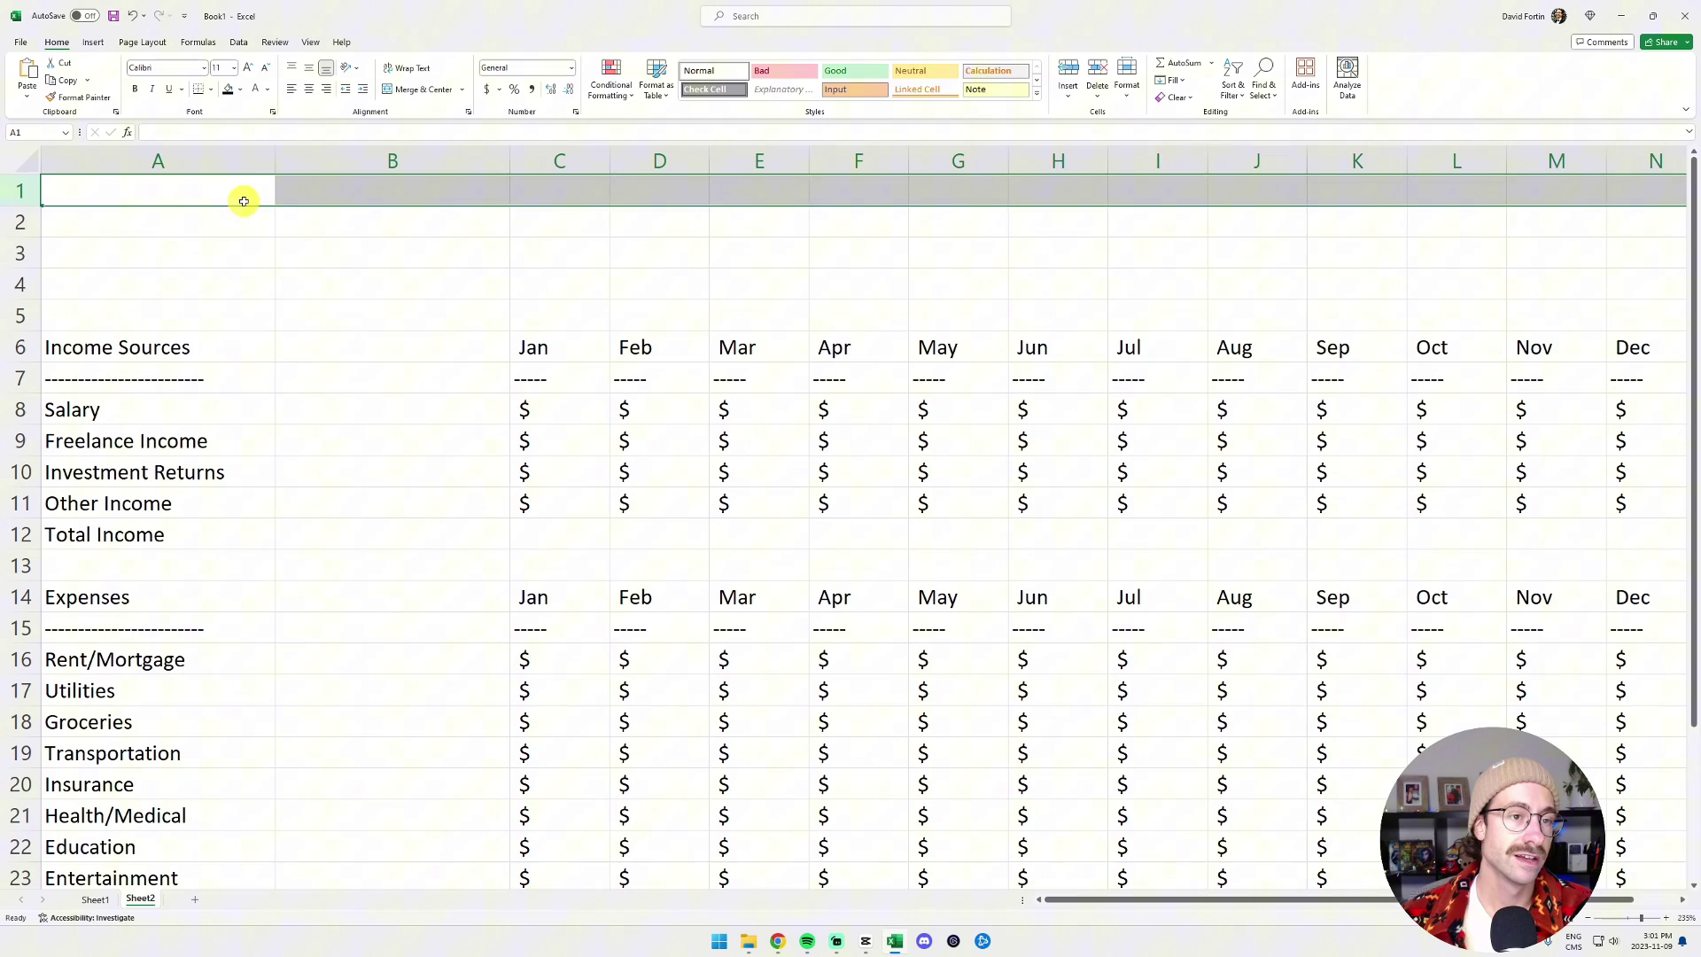
- Label A1 'Annual Salary' and A2 'Income Buffer'
click(244, 202)
text(Anna)
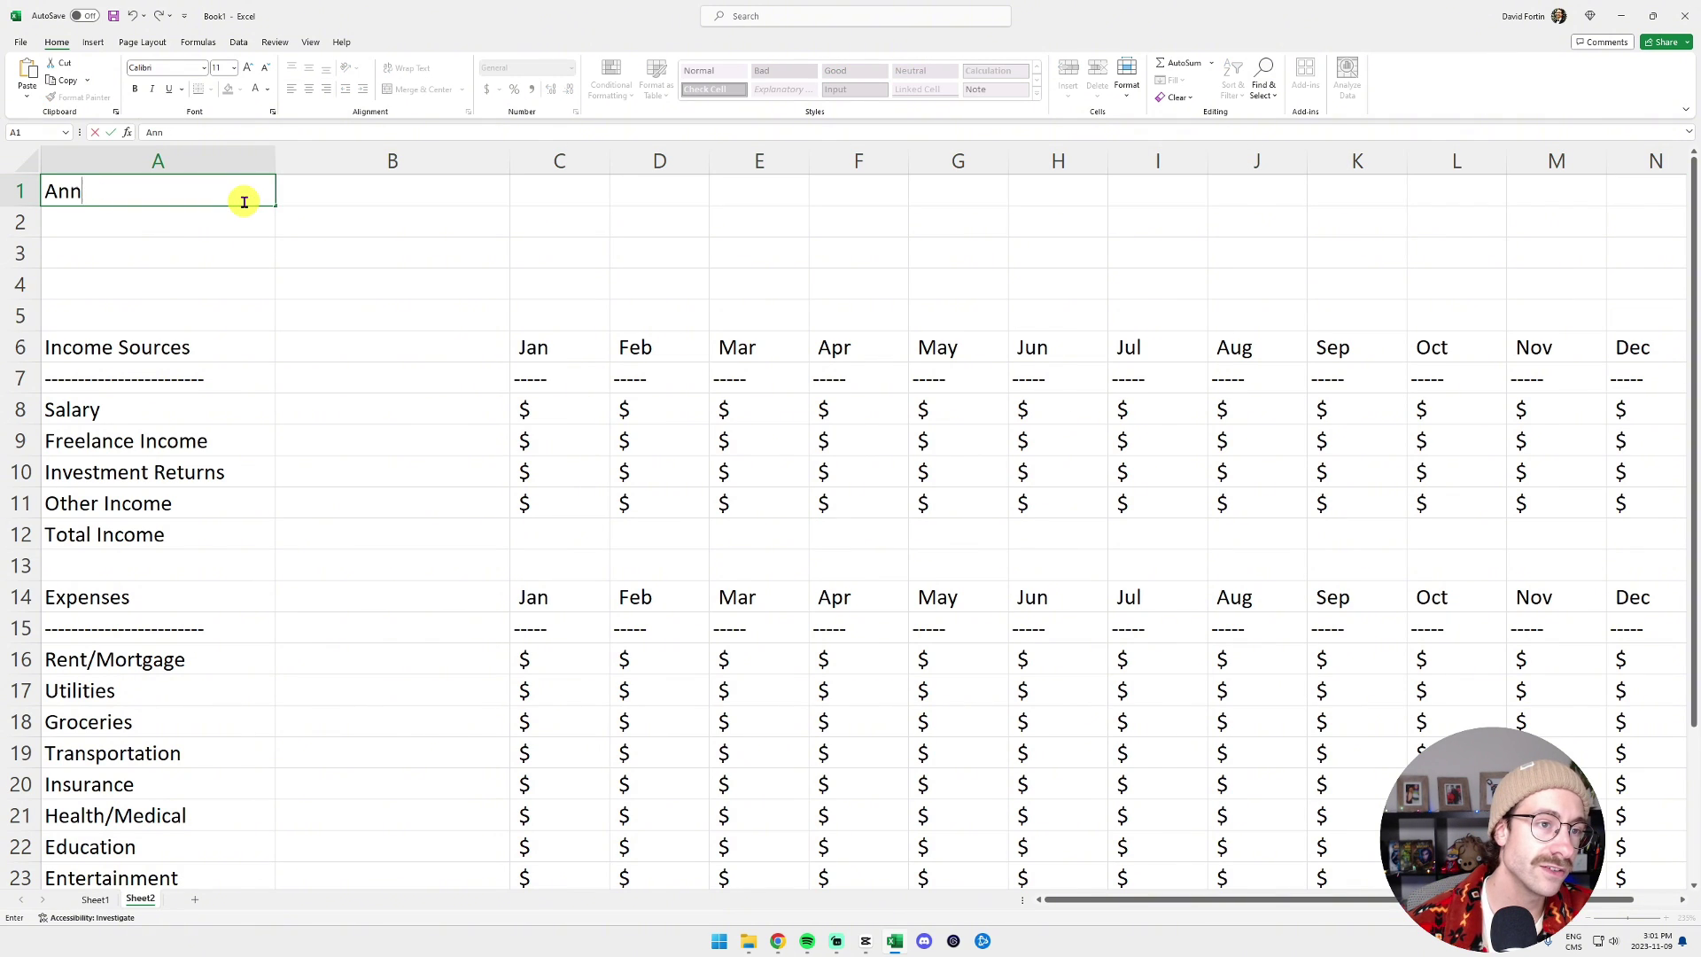
key(Return)
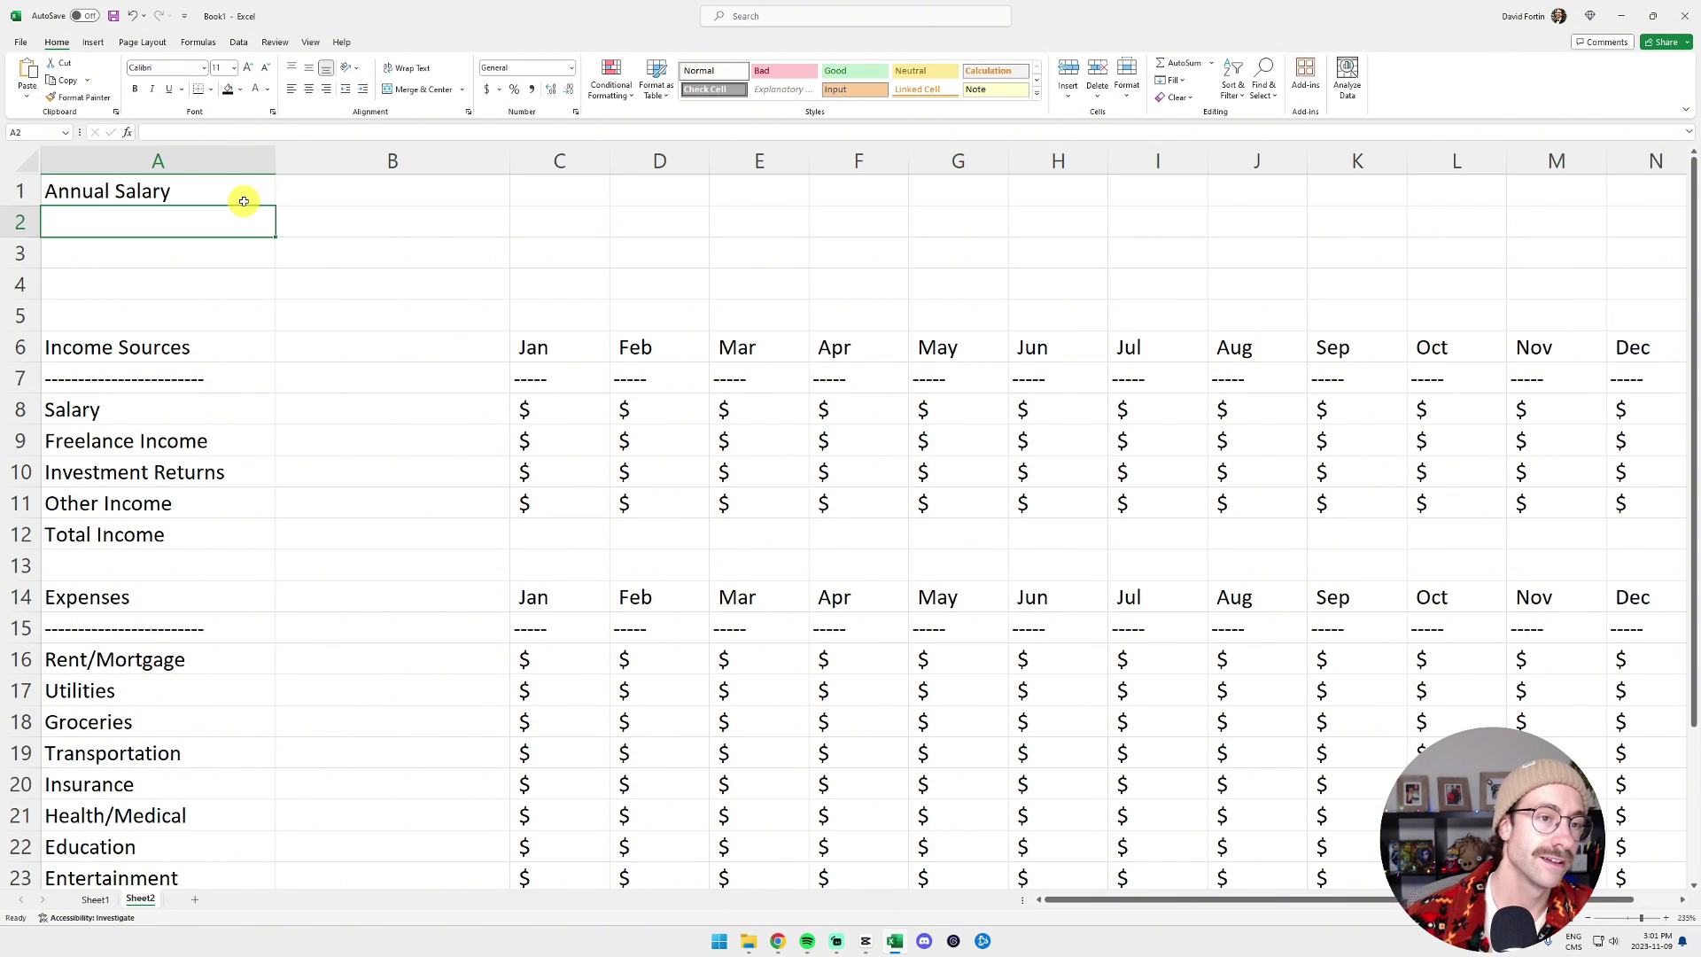
text(E)
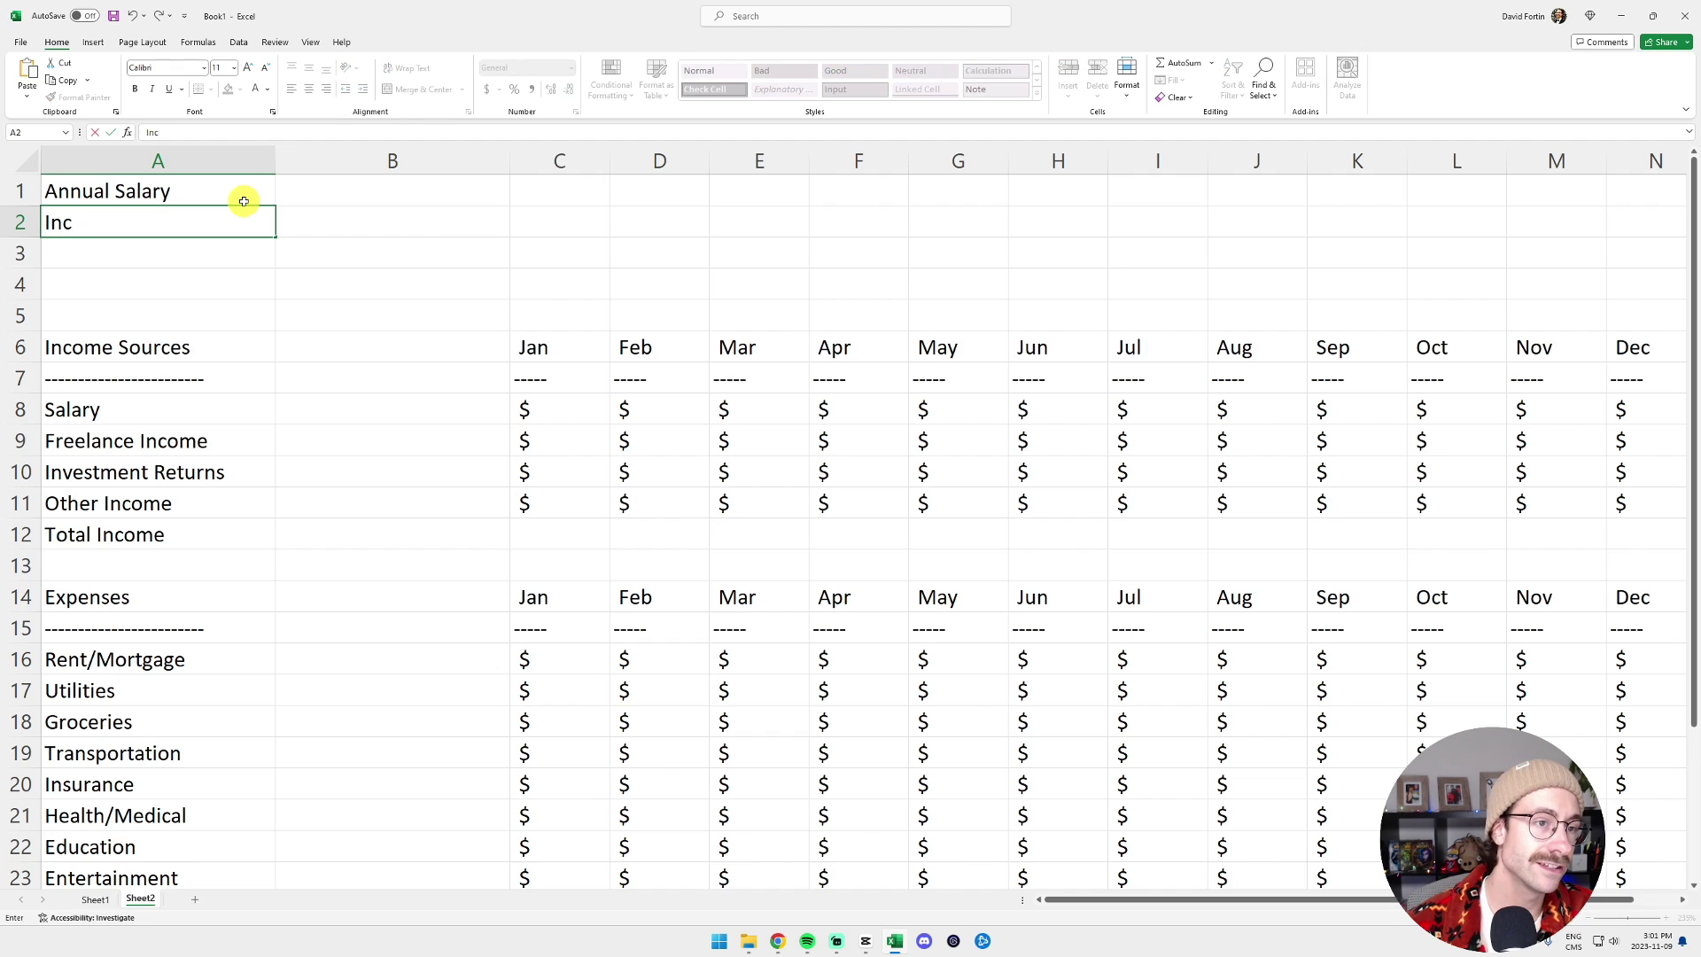
key(Return)
- Label A3 'Expense Buffer' and set both Income and Expense Buffer values to 100%
text(E)
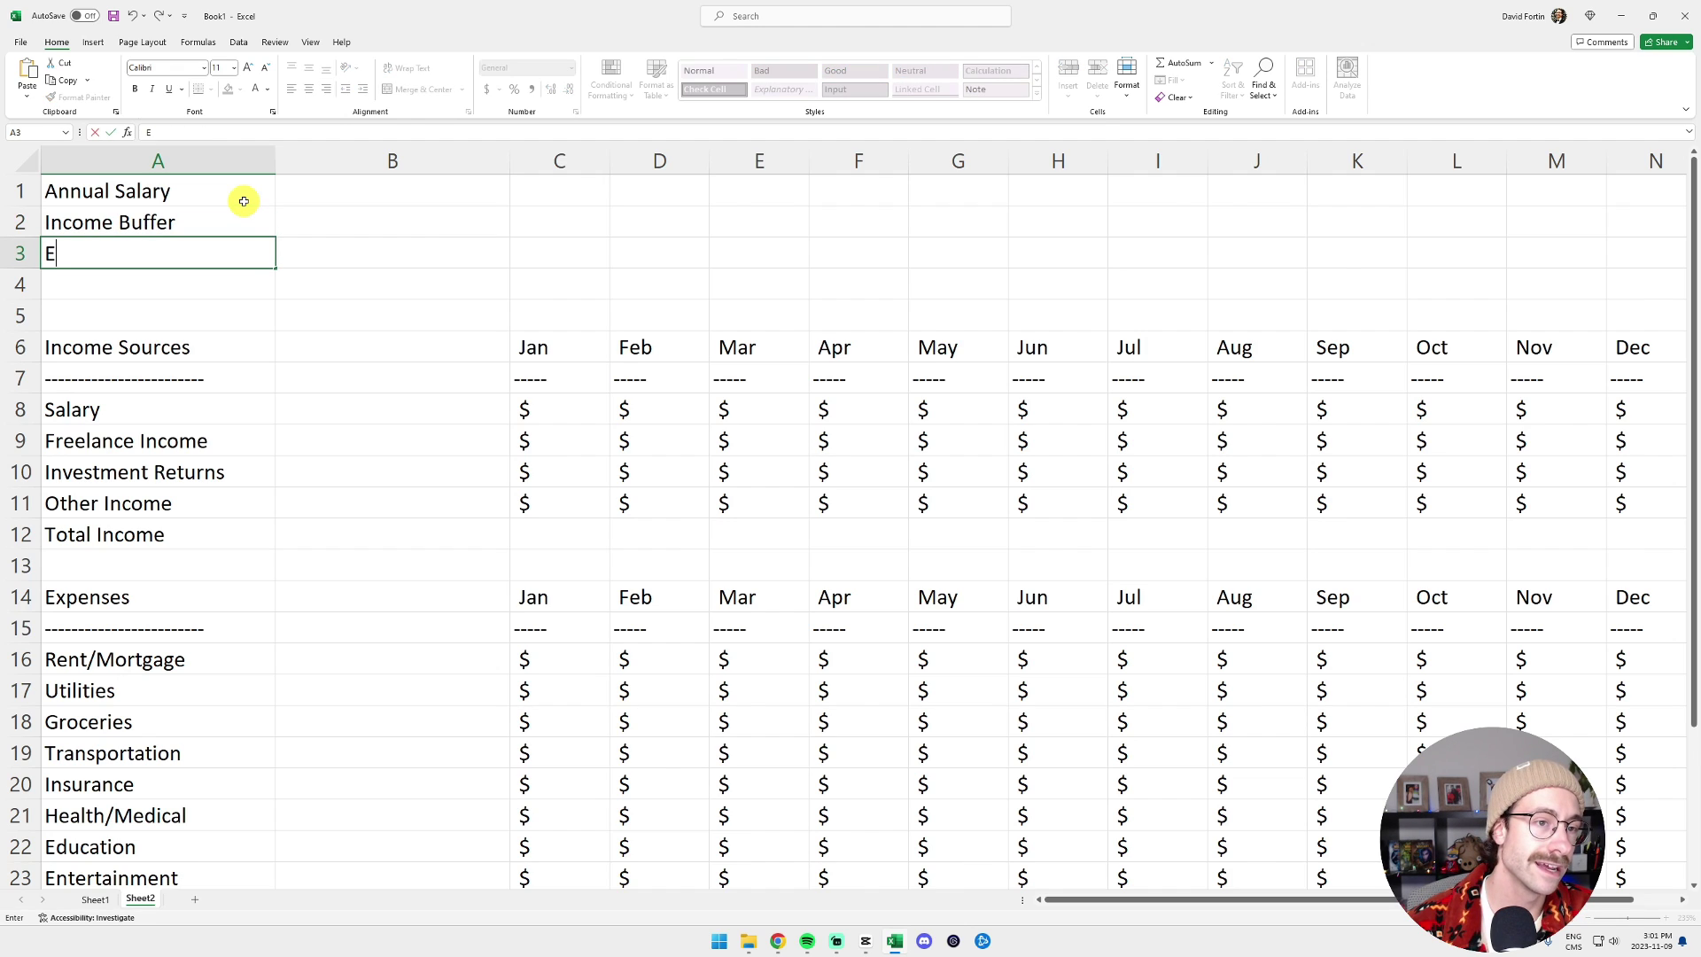
text(xpense Buffer)
key(Tab)
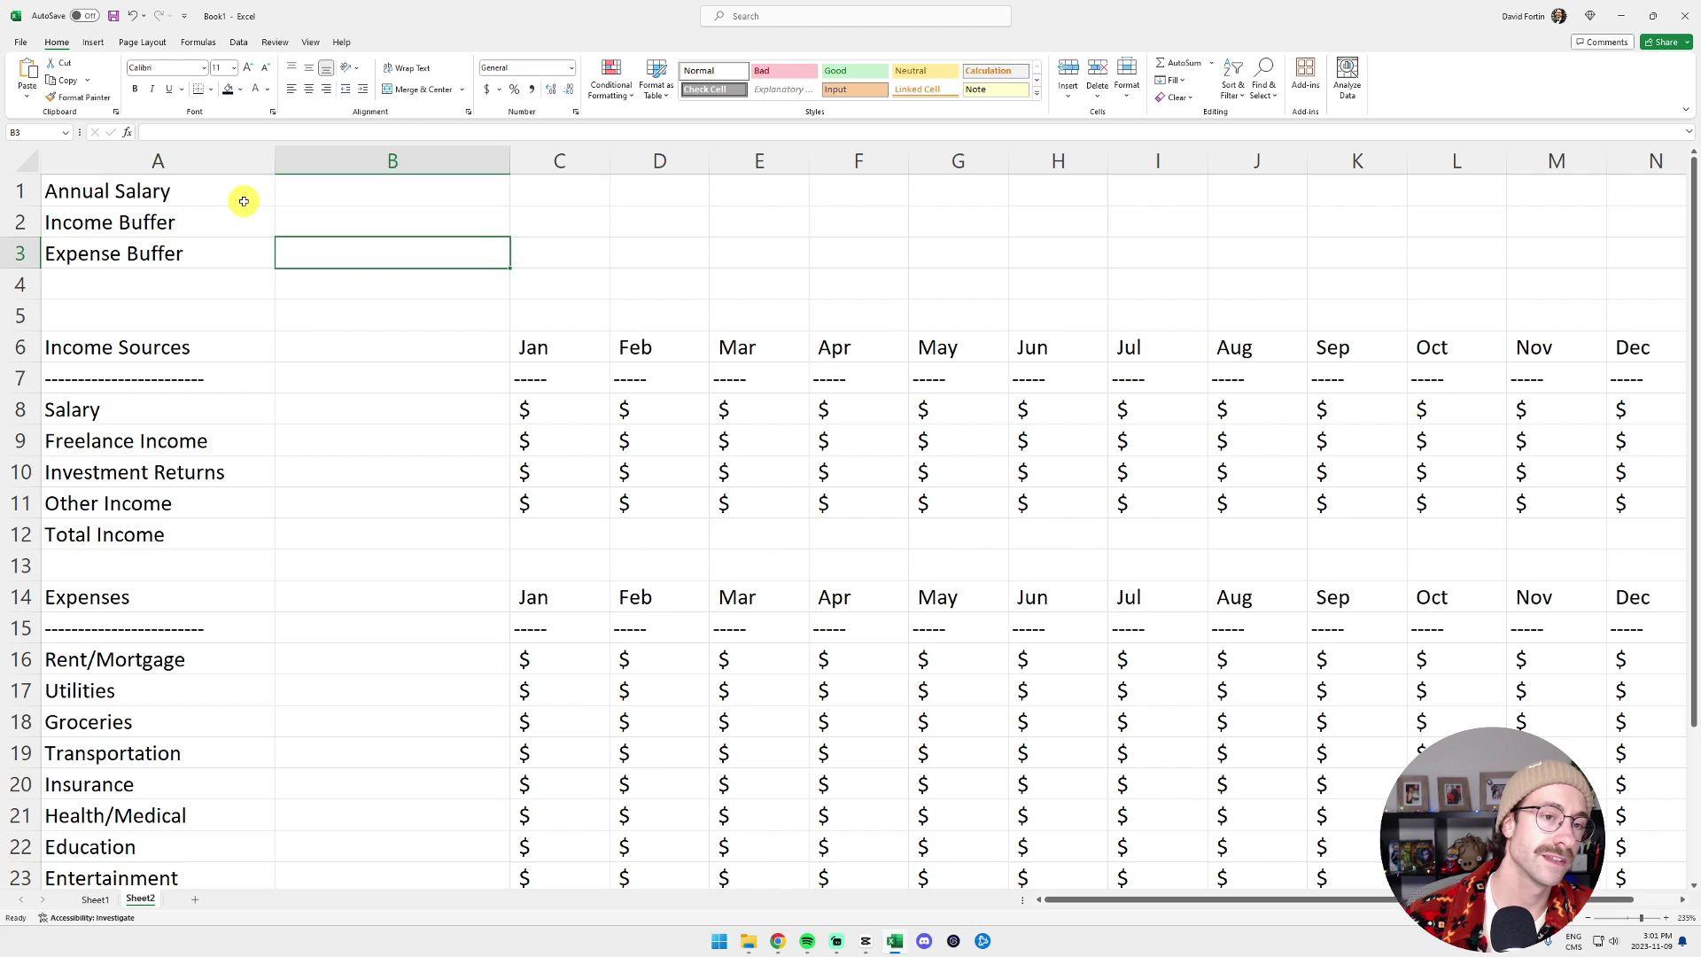
key(Up)
text(100)
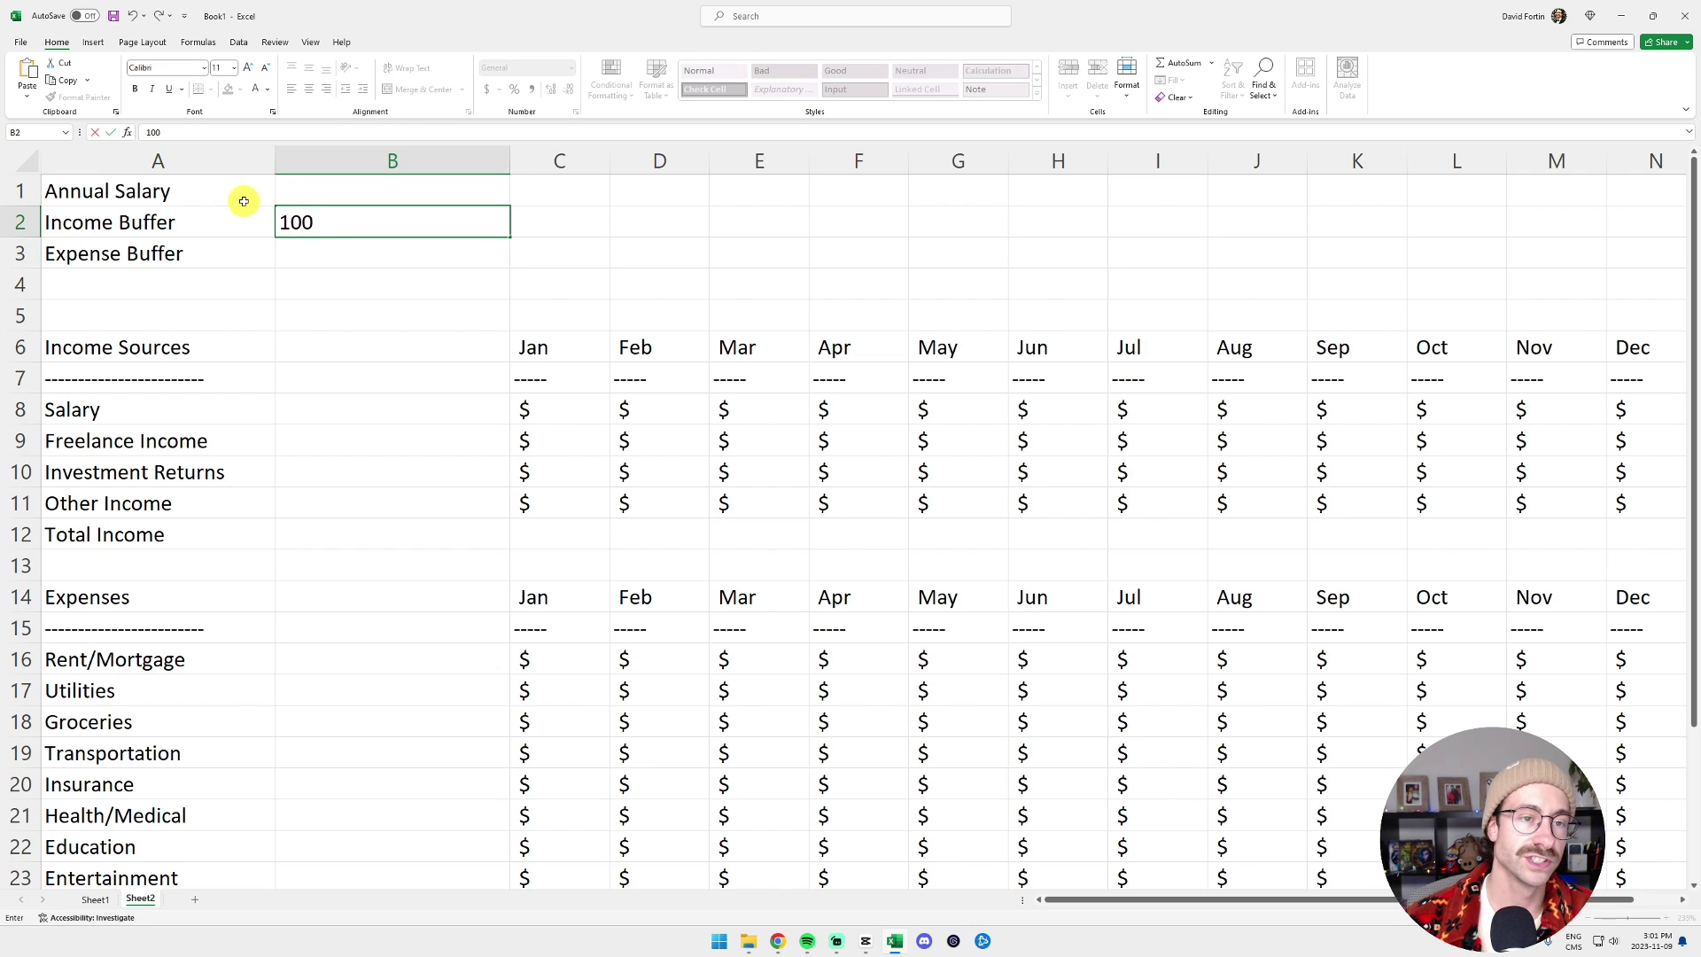
text(%)
key(Return)
key(Up)
key(ctrl+c)
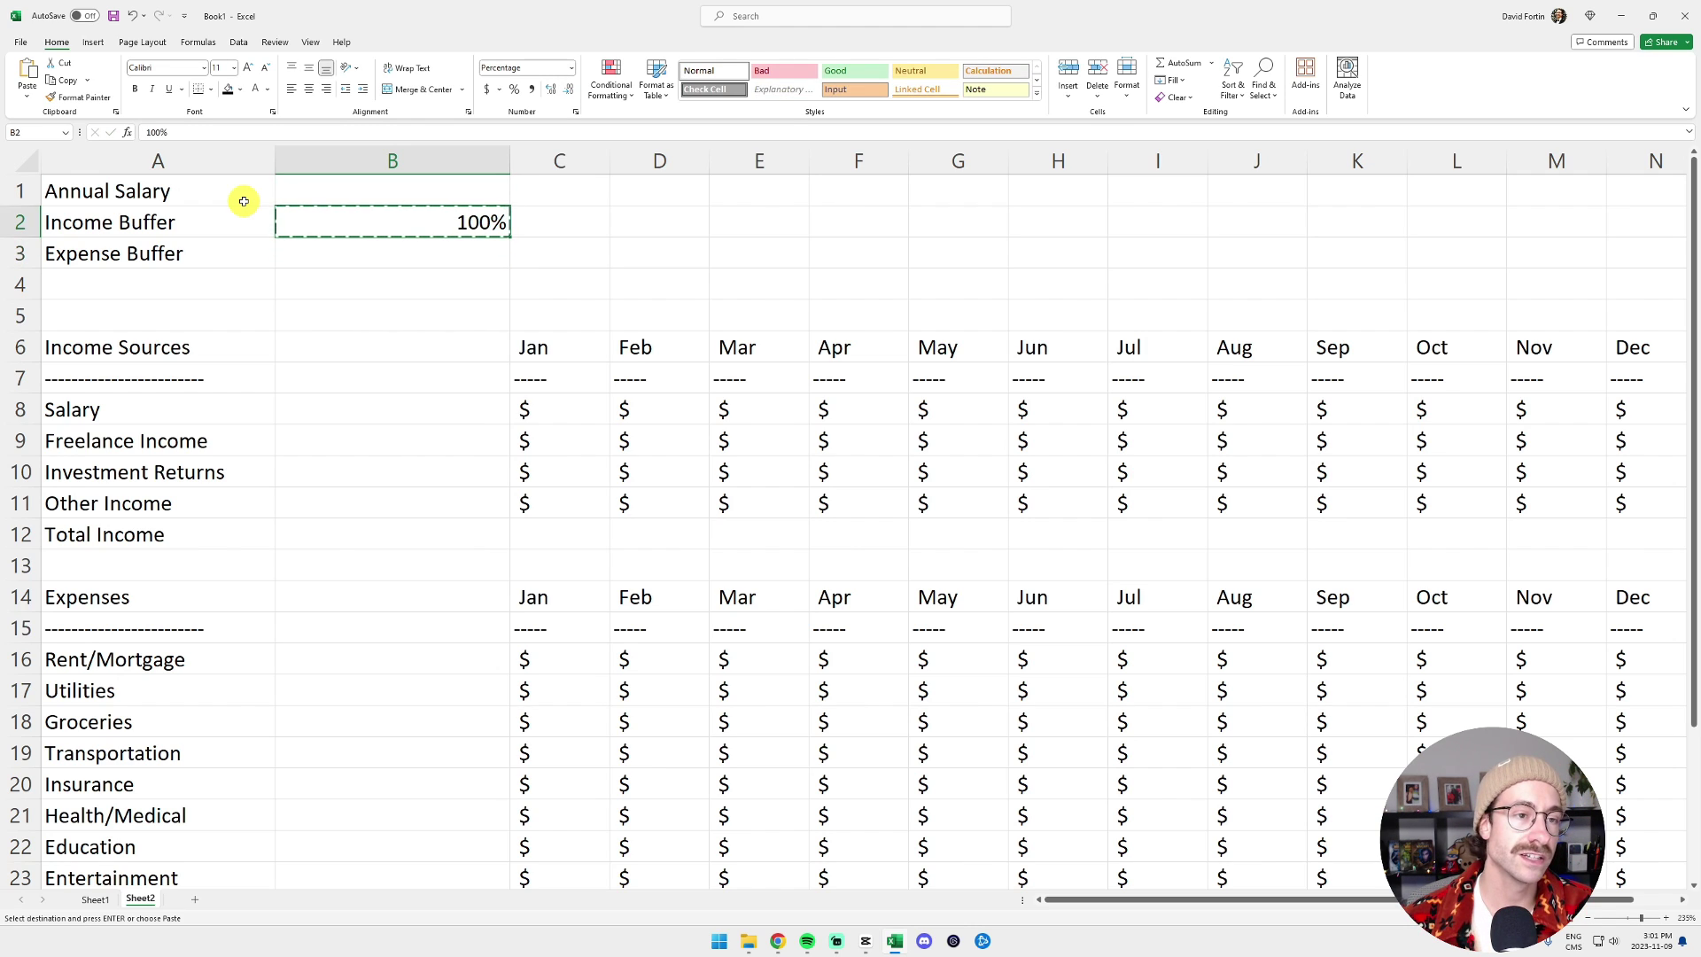
key(Down)
key(ctrl+v)
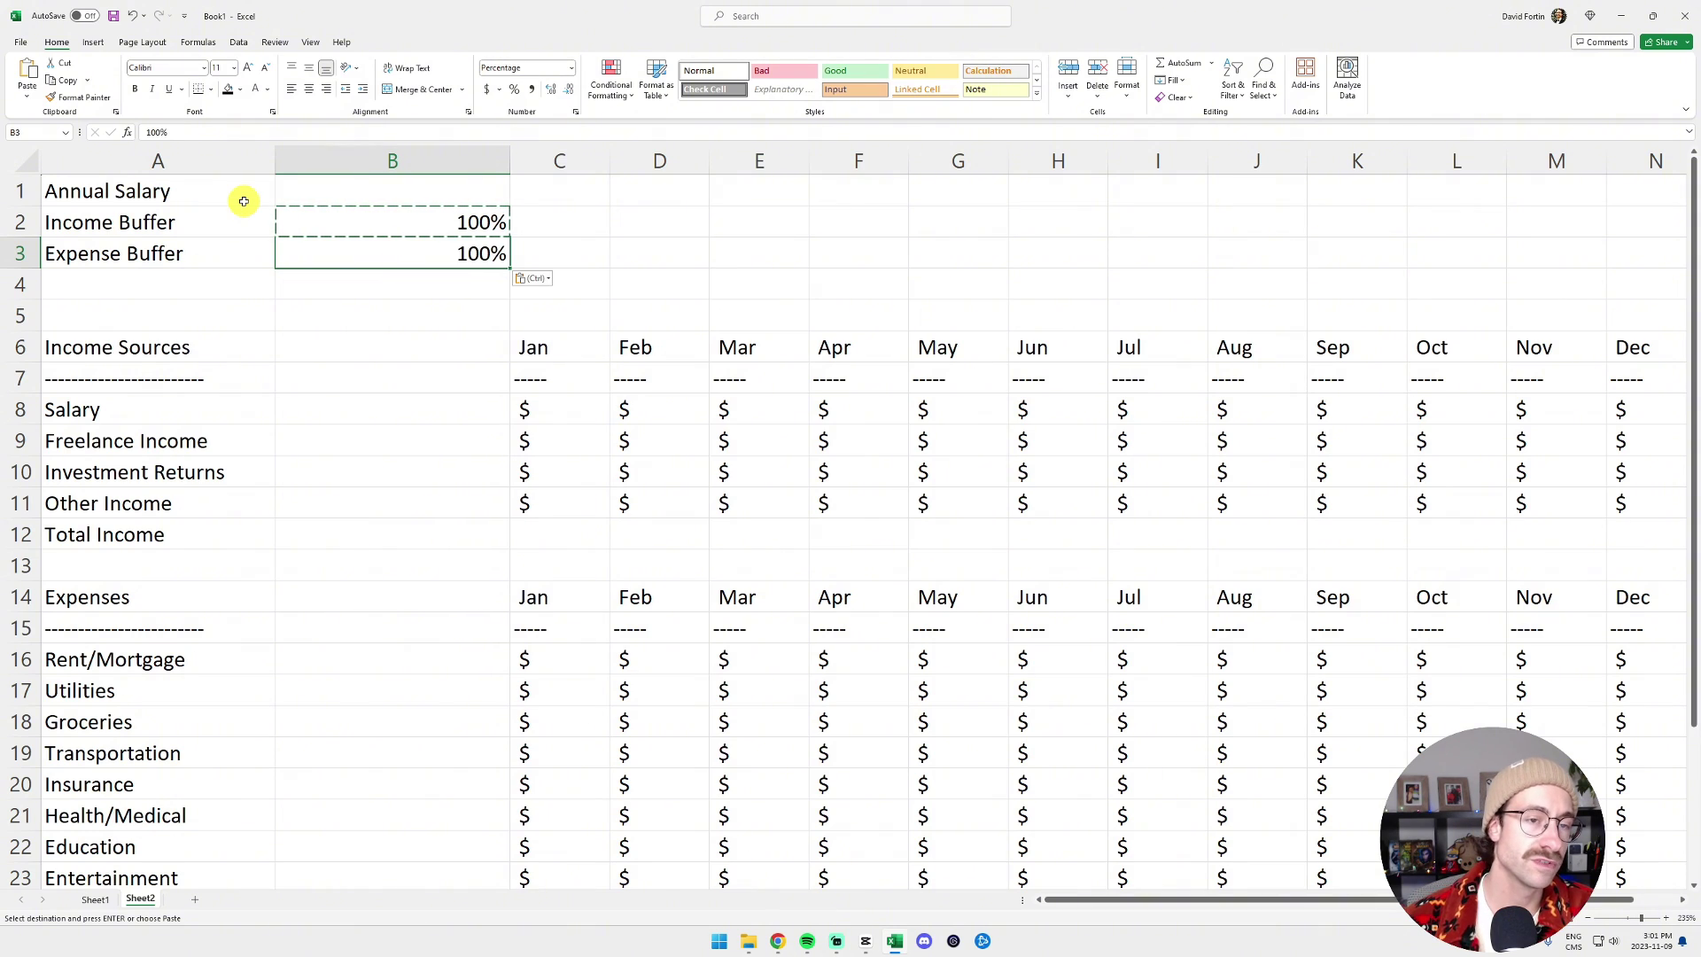
- Enter 50000 as the annual salary in B1 and fit column B to it
key(Up)
key(Up)
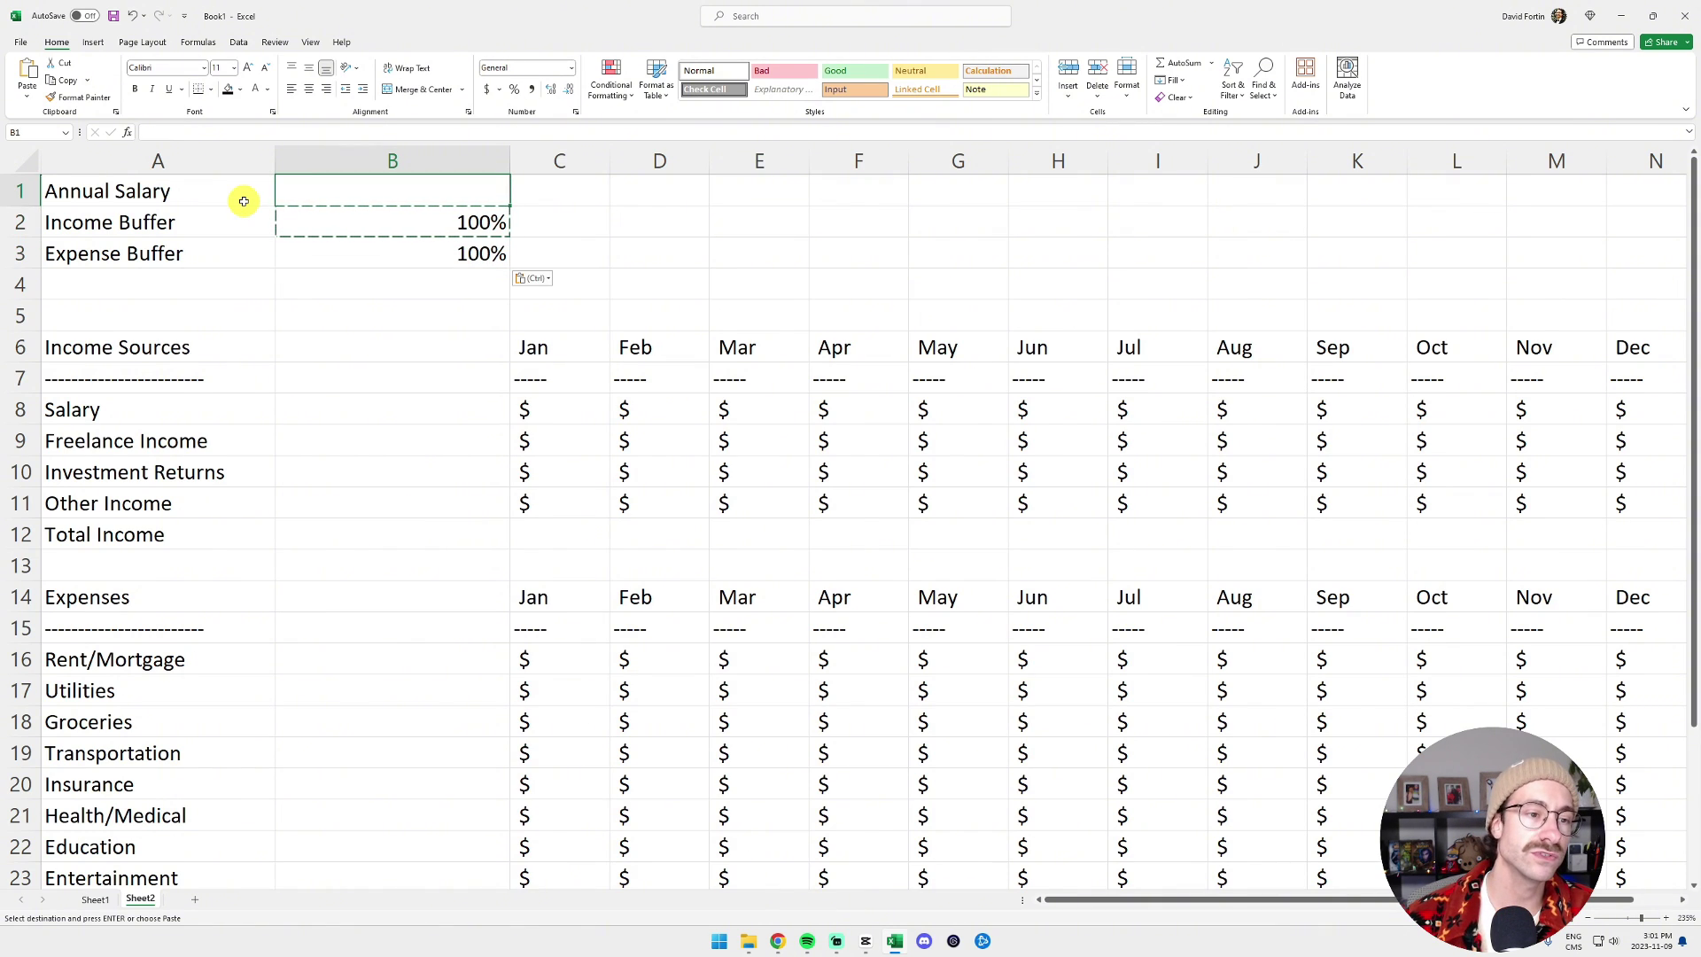
text(5000)
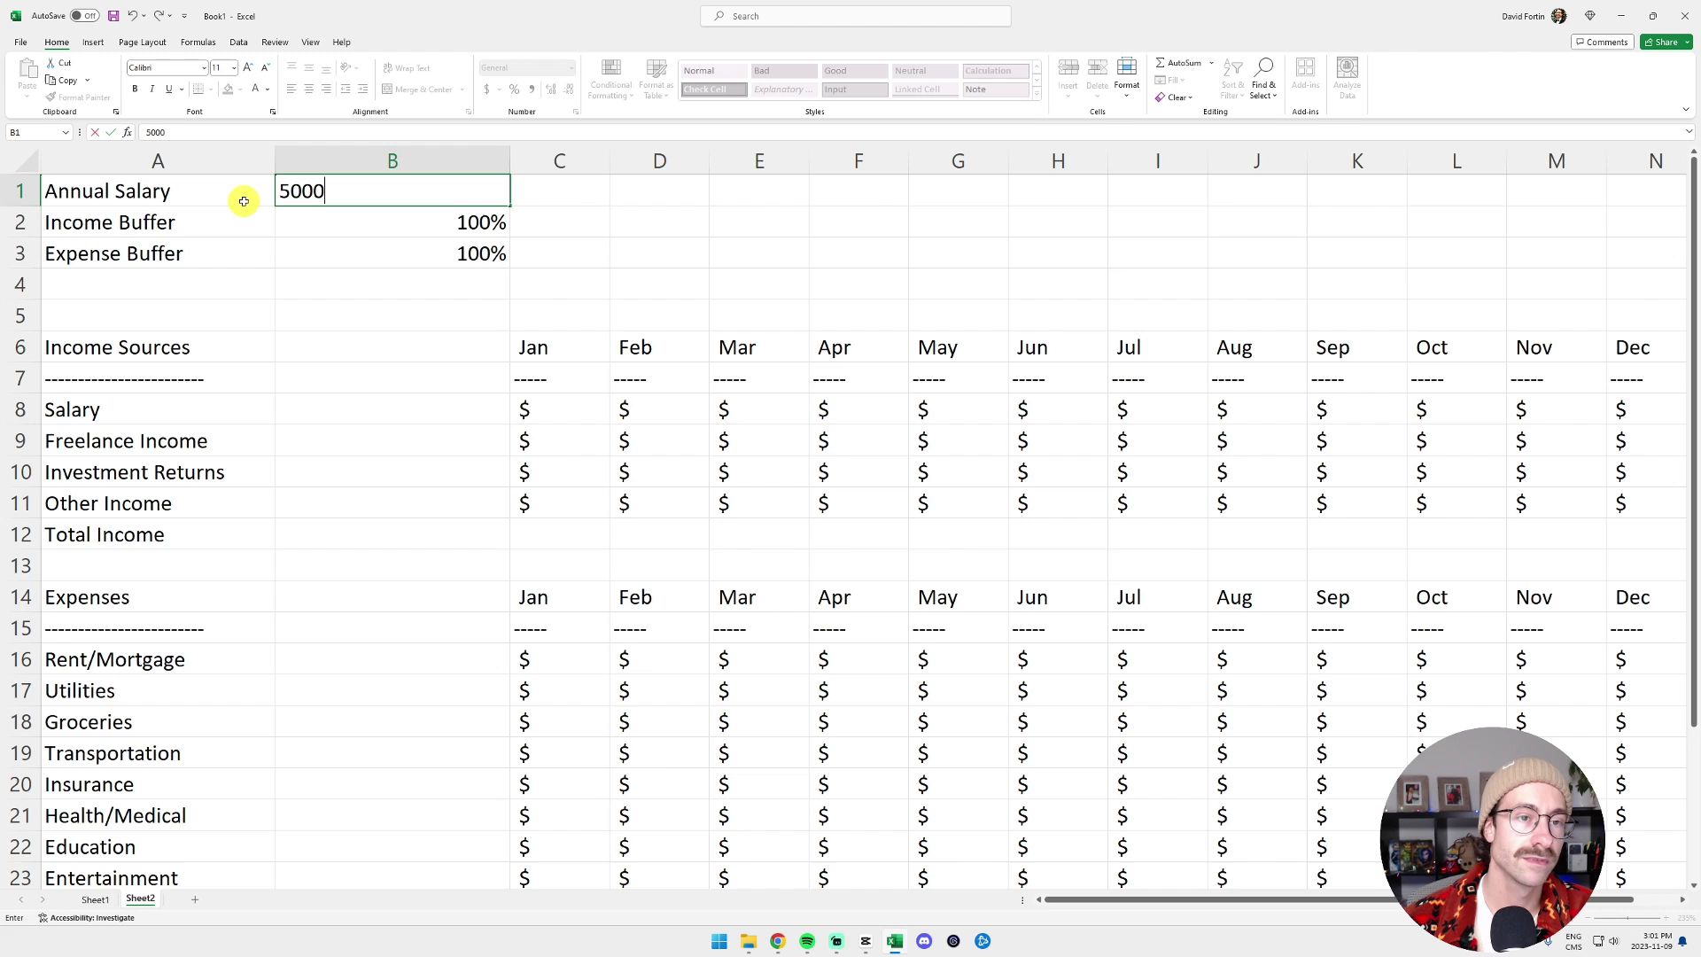
text(0)
key(Return)
key(Up)
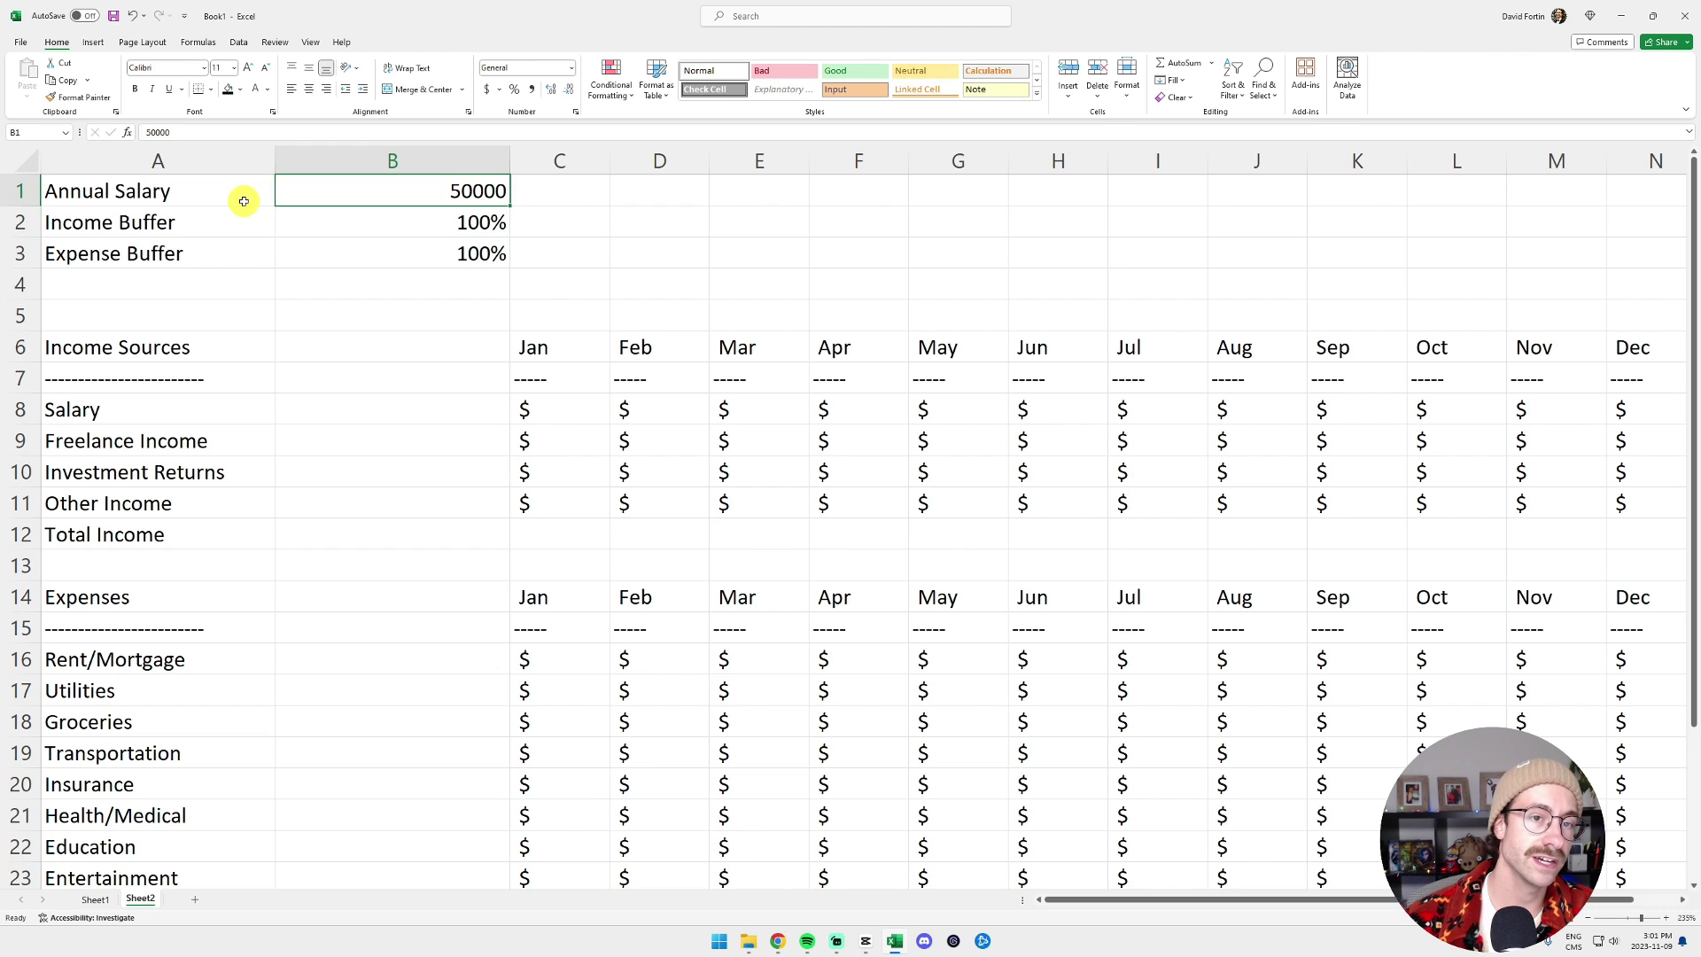
double_click(509, 160)
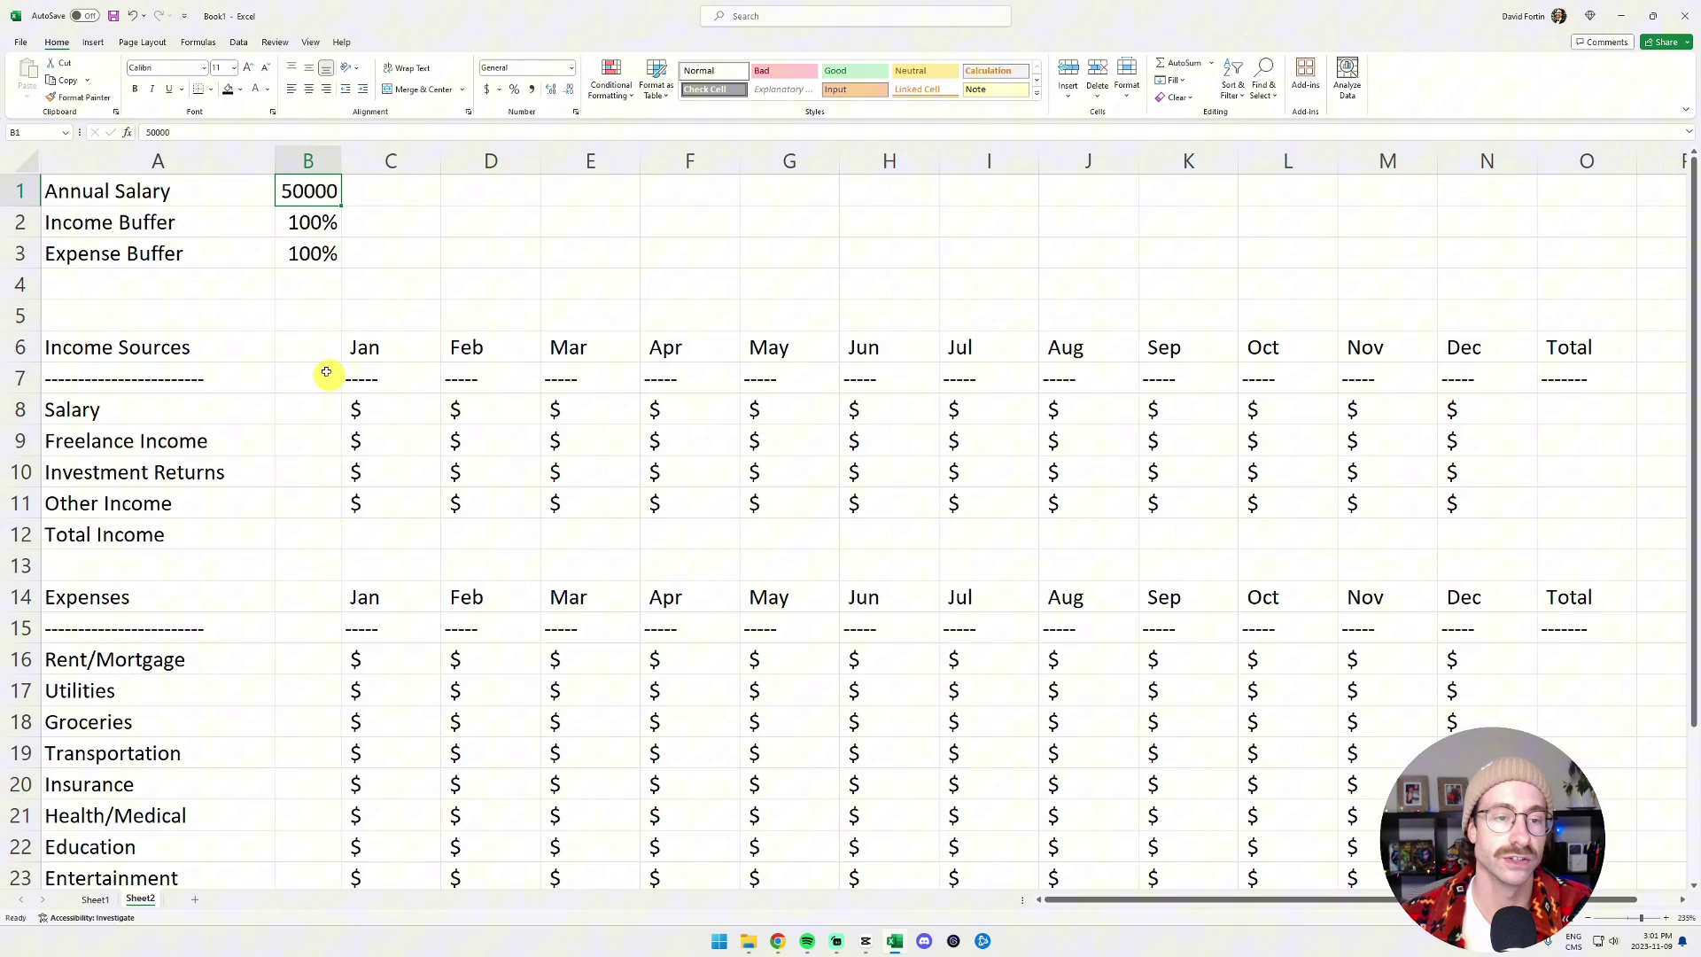
- Add a 'Monthly $' heading in B6, widen column B, and delete the dashed separator row
click(158, 161)
click(306, 160)
click(325, 341)
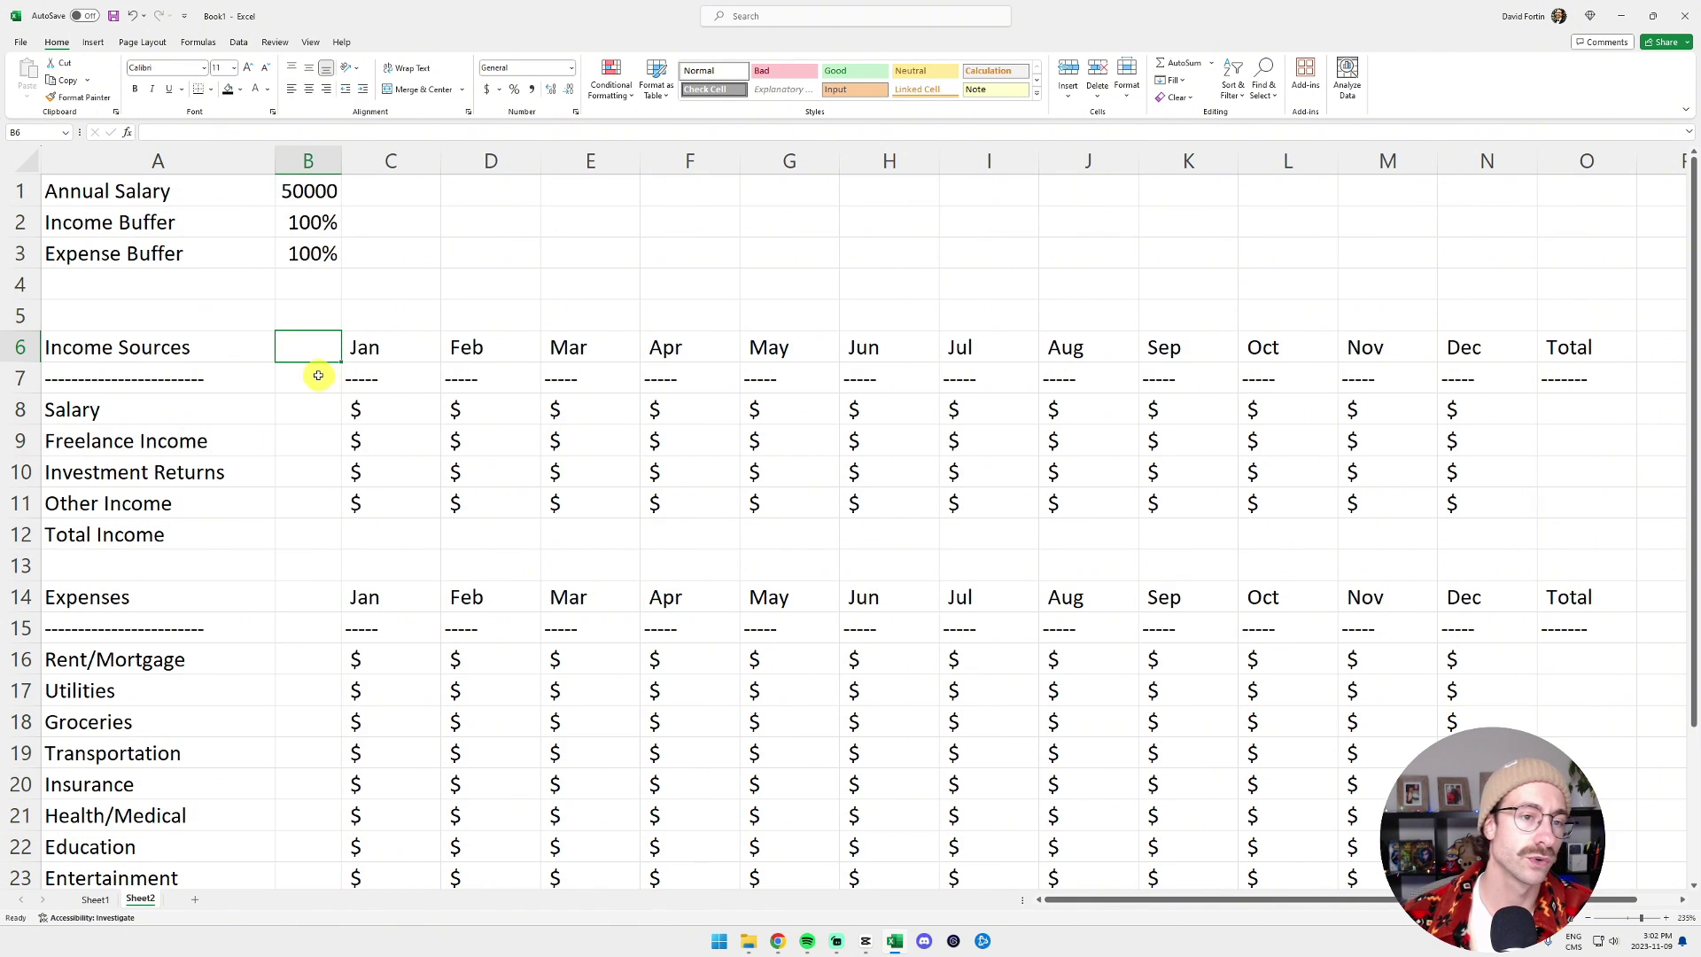
text(Month)
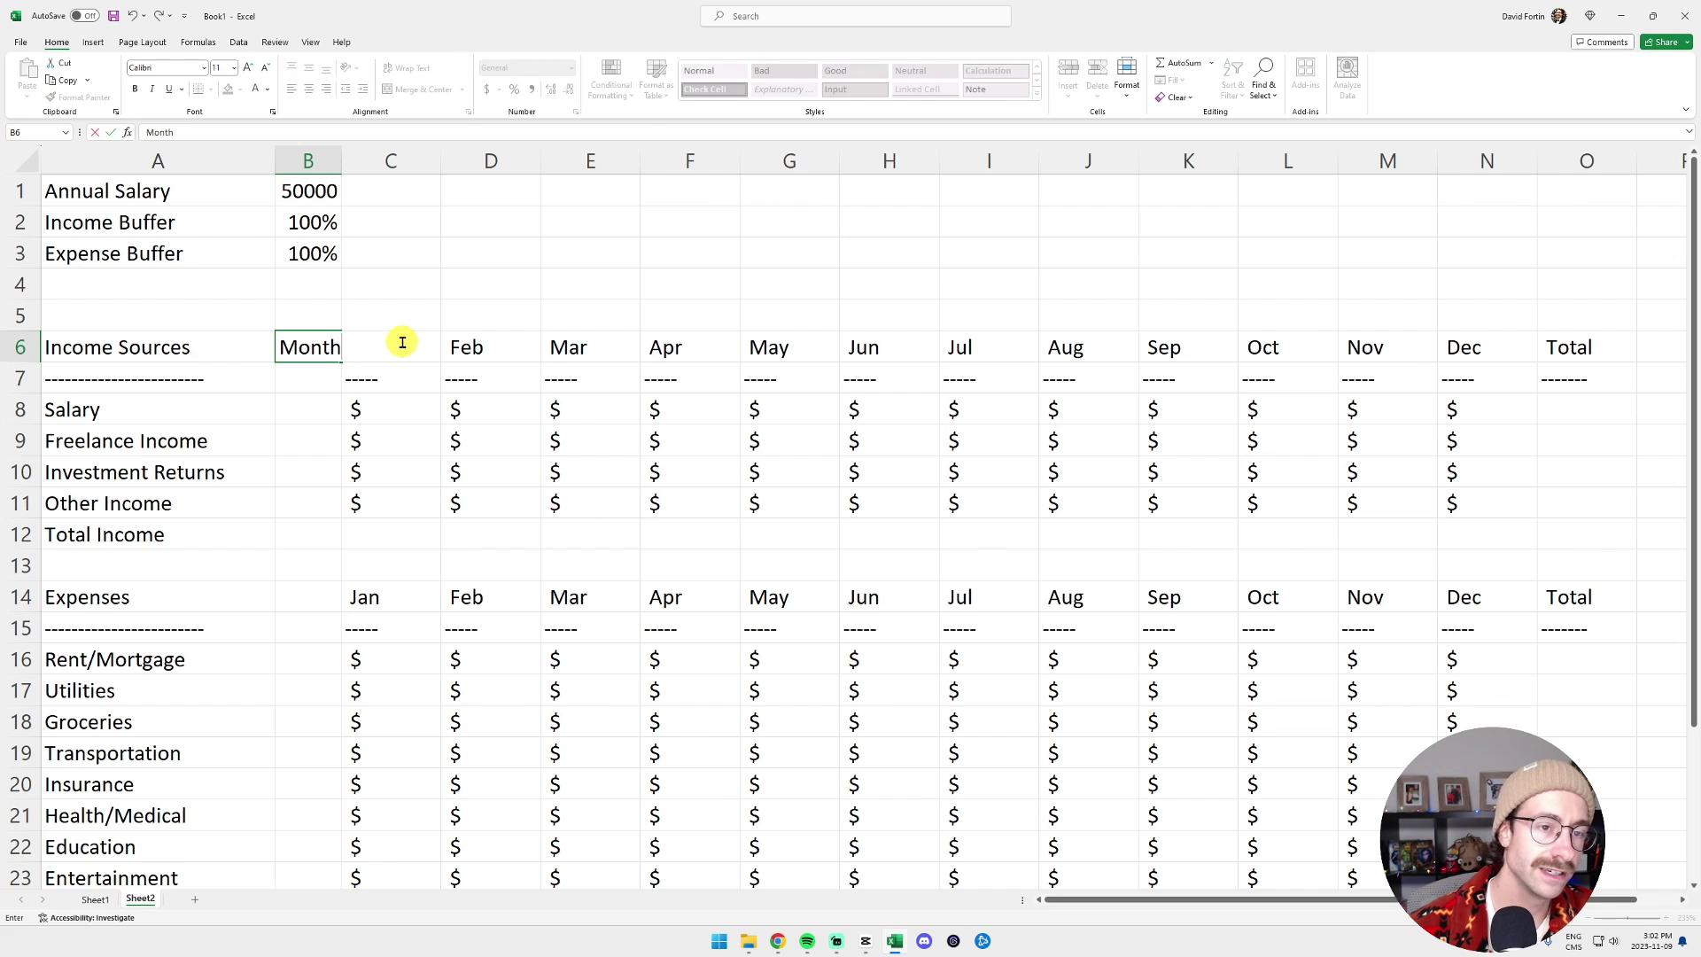
text(ly $)
key(Return)
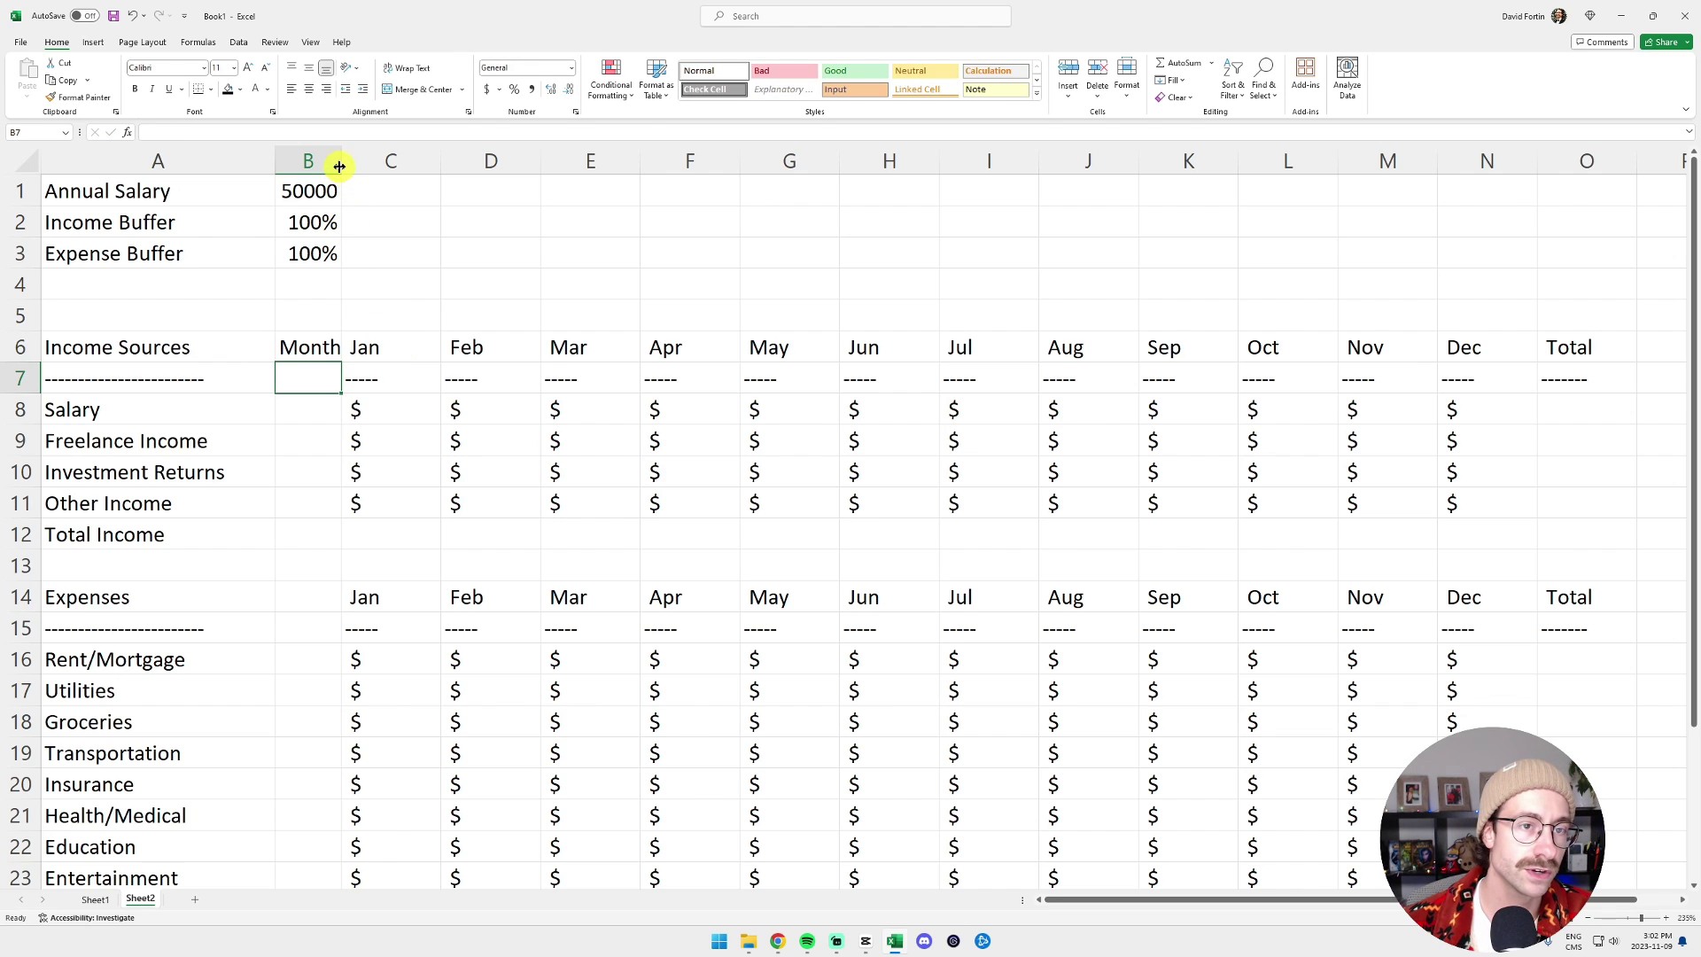
drag(341, 163, 385, 208)
click(406, 375)
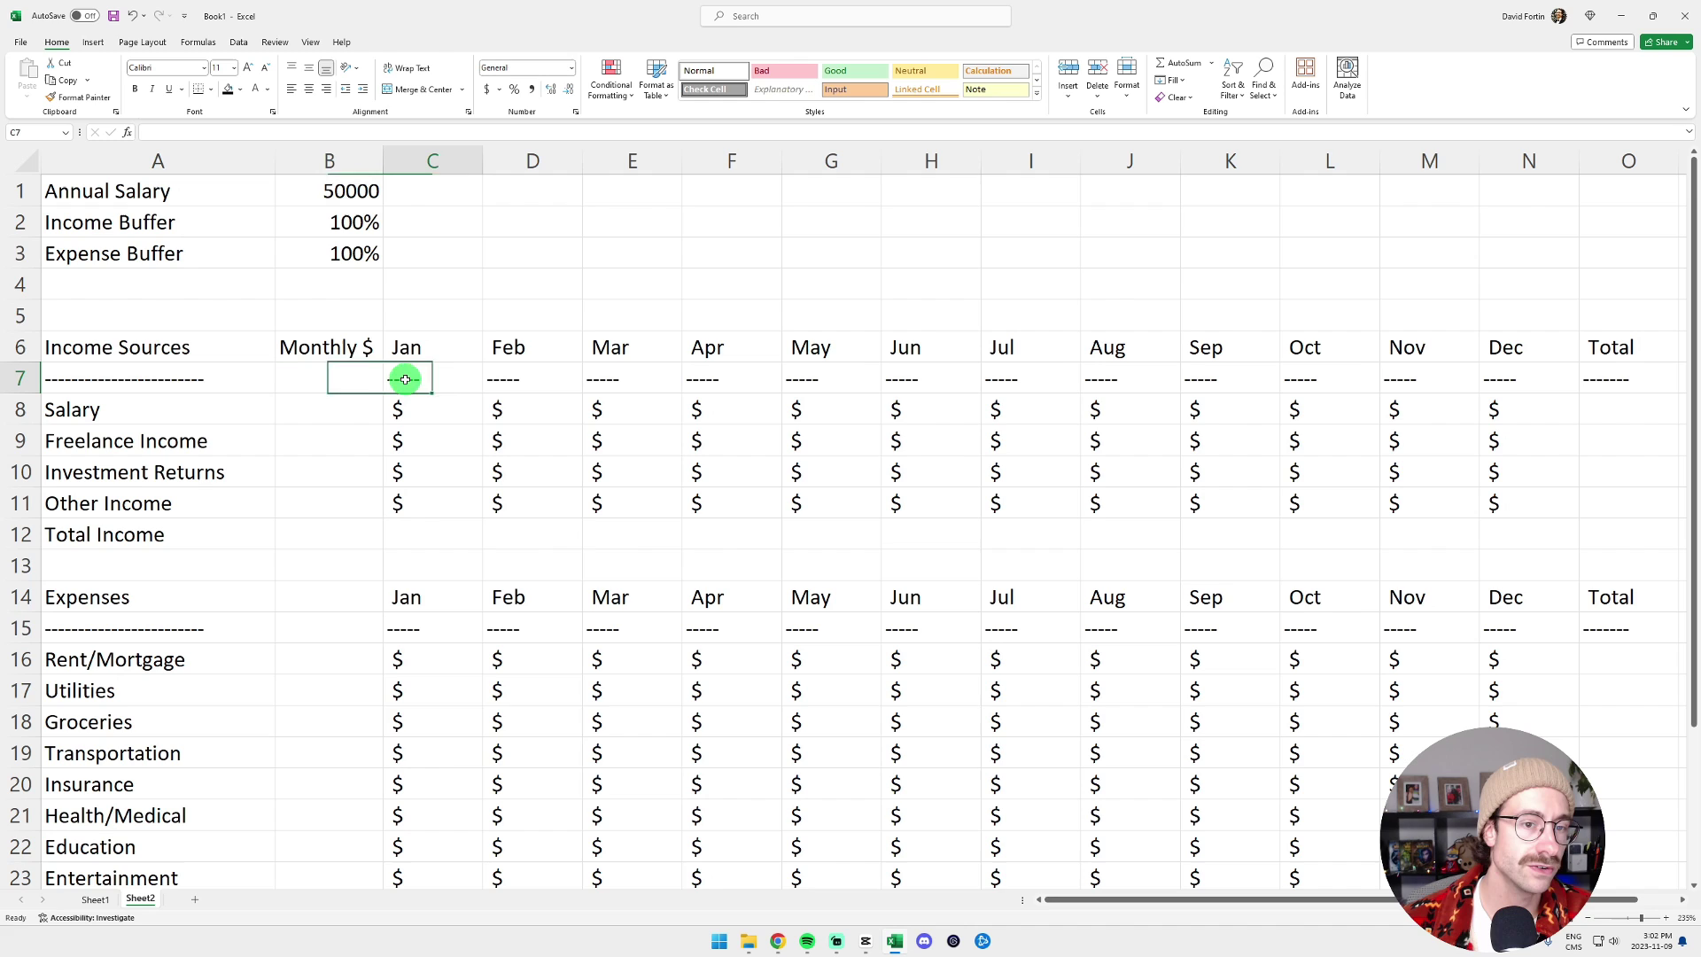
right_click(17, 379)
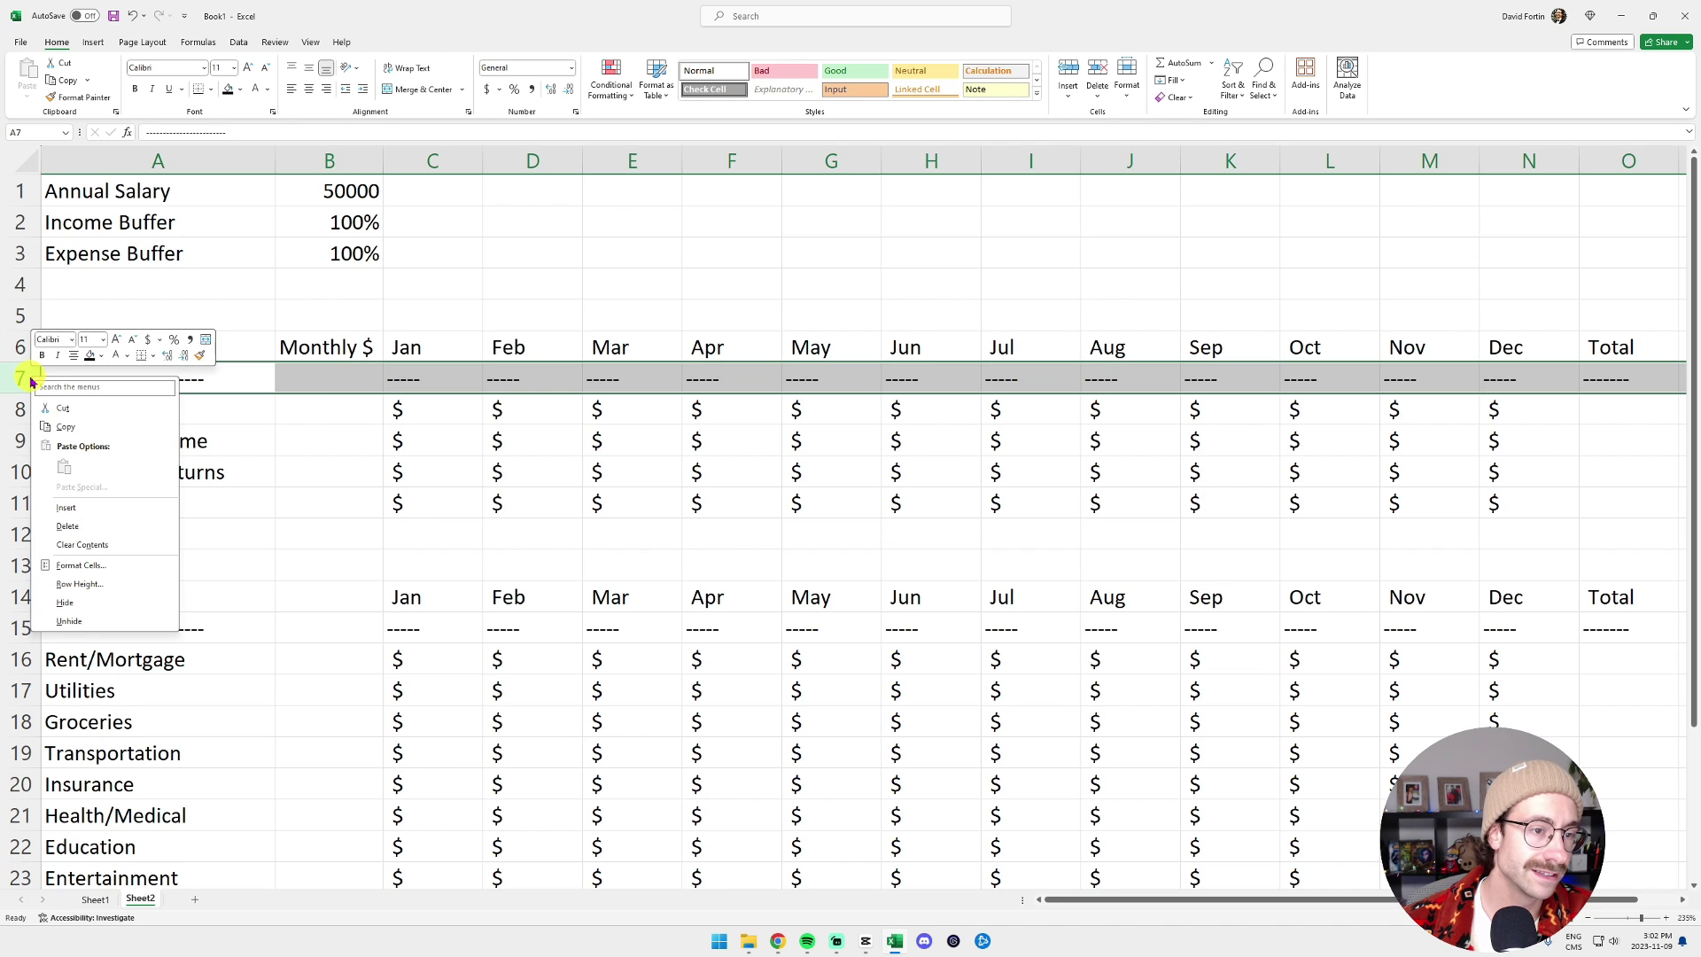
click(74, 526)
click(513, 519)
- Enter the monthly salary as =B1/12 and incomes of 2000, 1000 and 500 in B8:B10
click(312, 381)
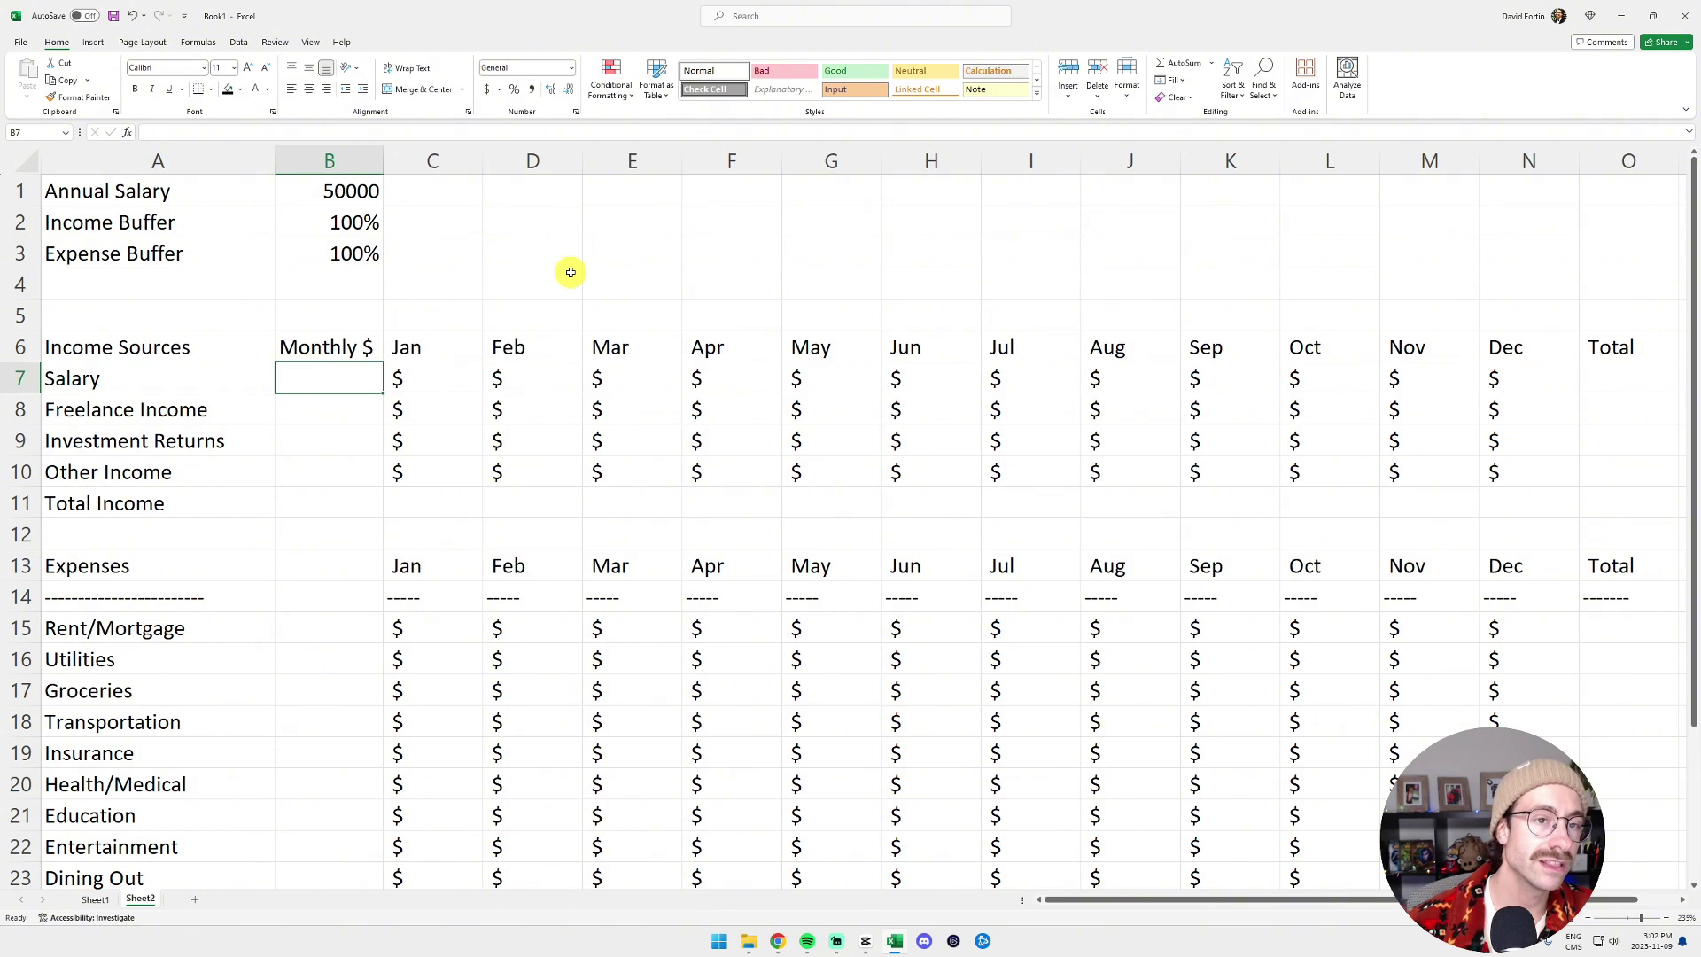
text(=)
key(Up)
key(Up)
key(Up)
key(Up)
key(Up)
key(Up)
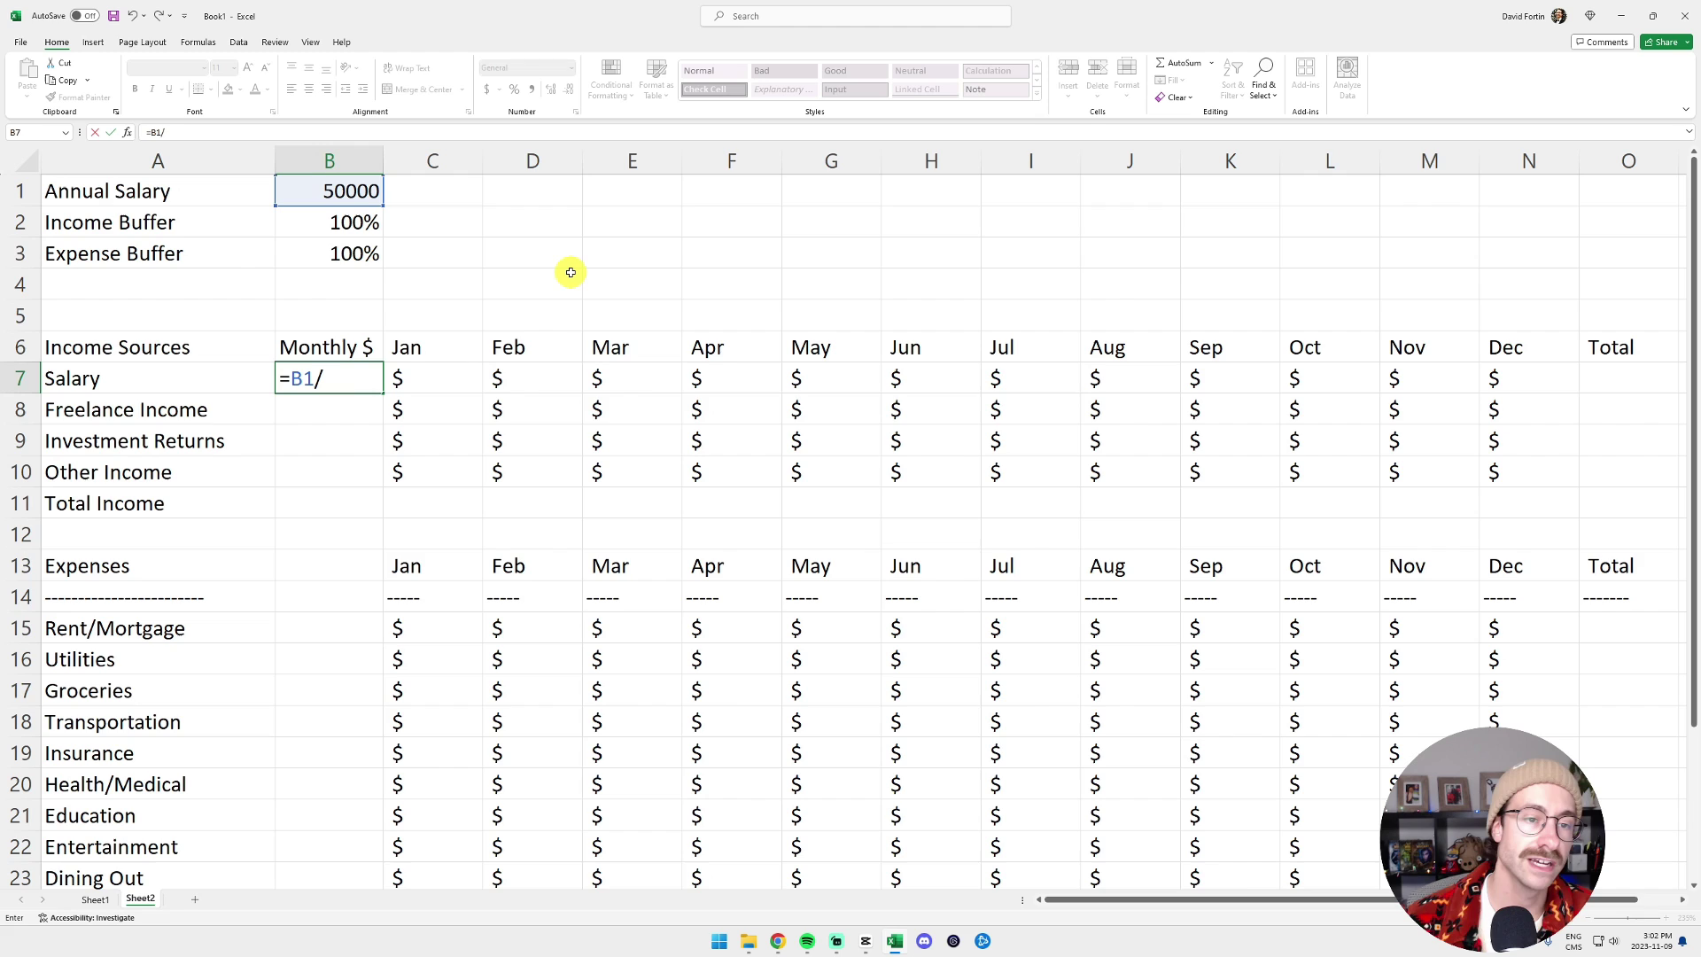
key(Return)
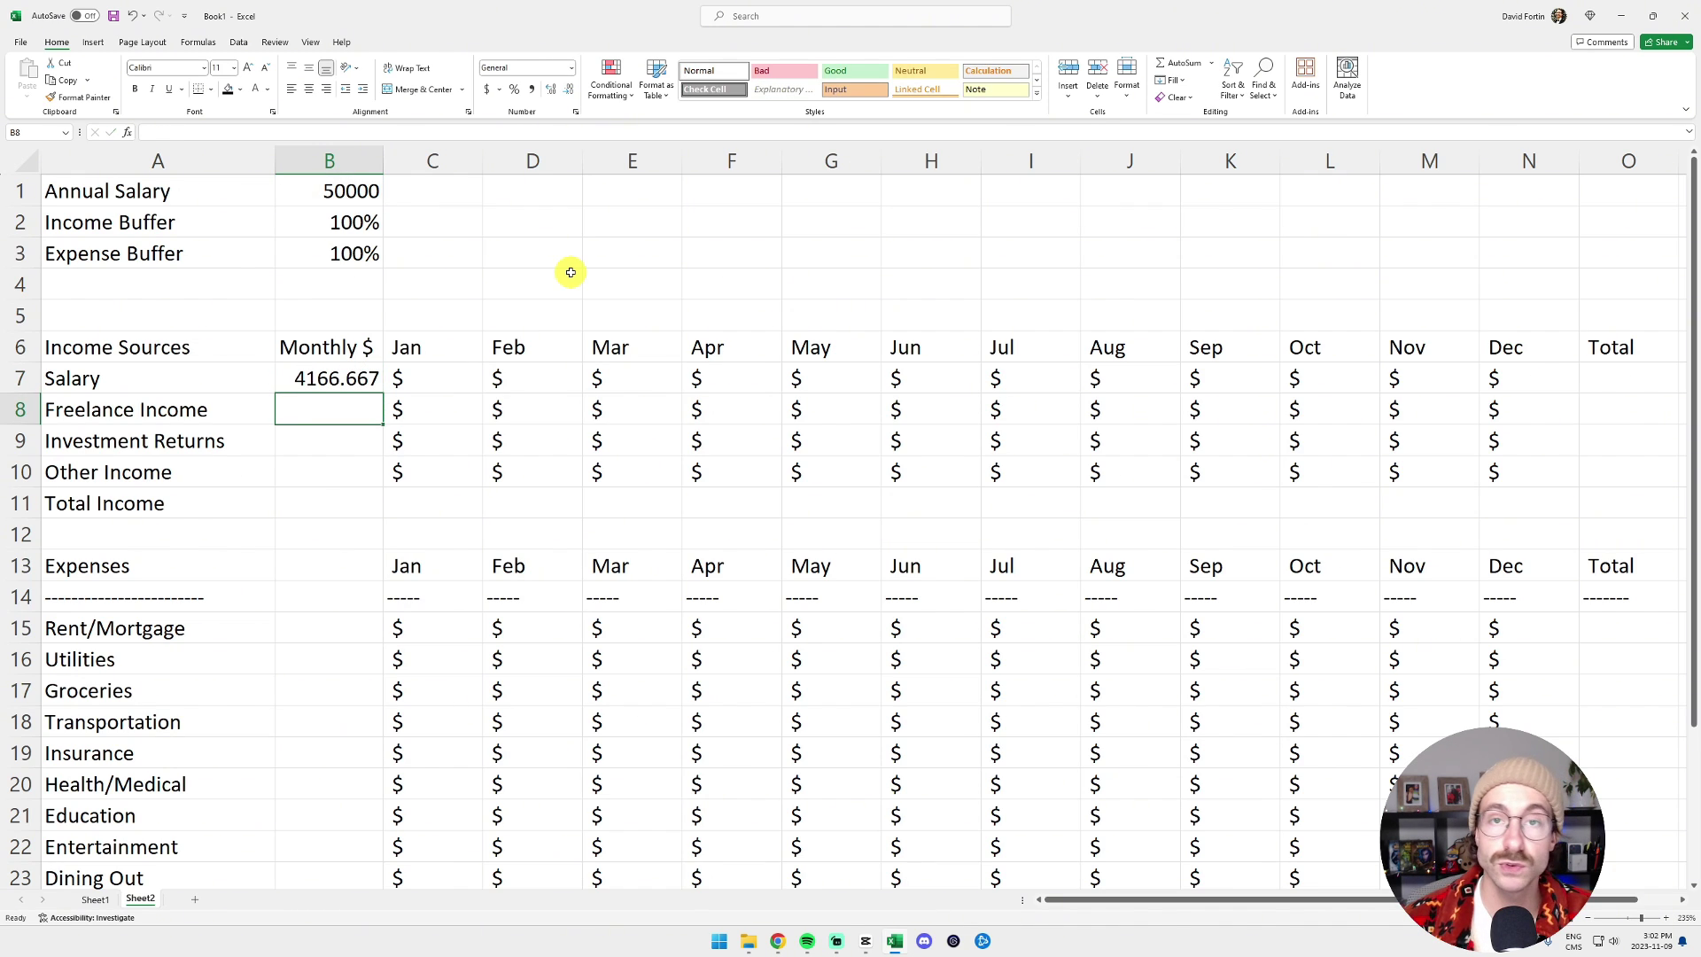
text(2000)
key(Return)
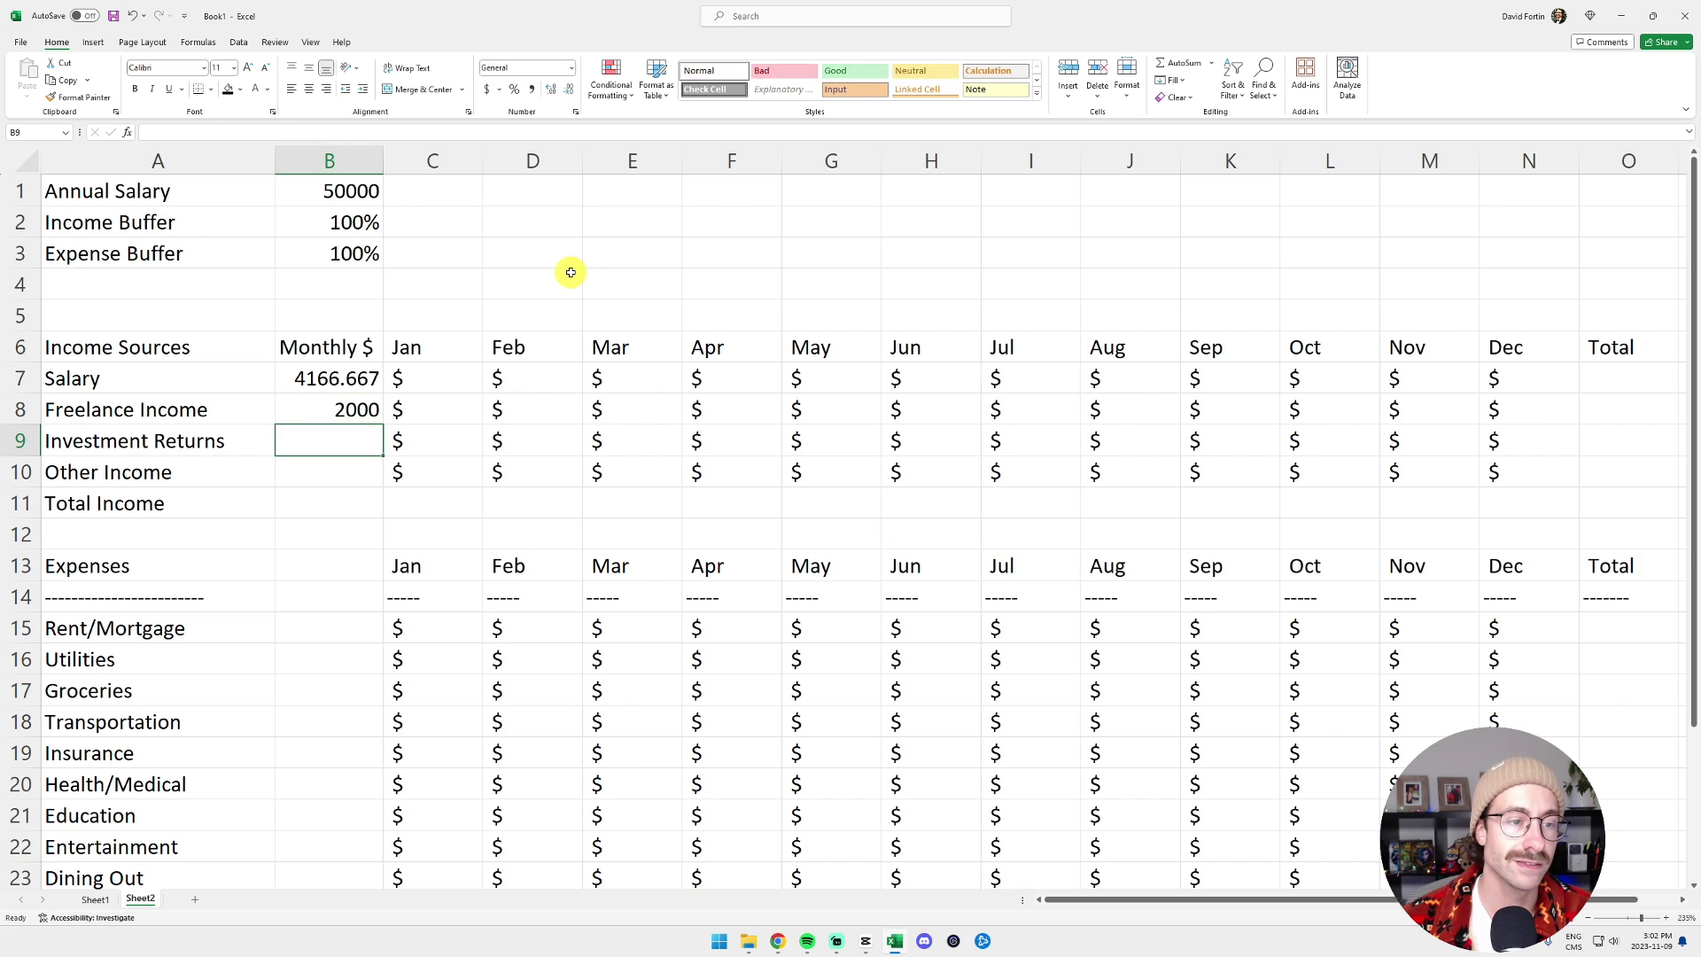
text(1000)
key(Return)
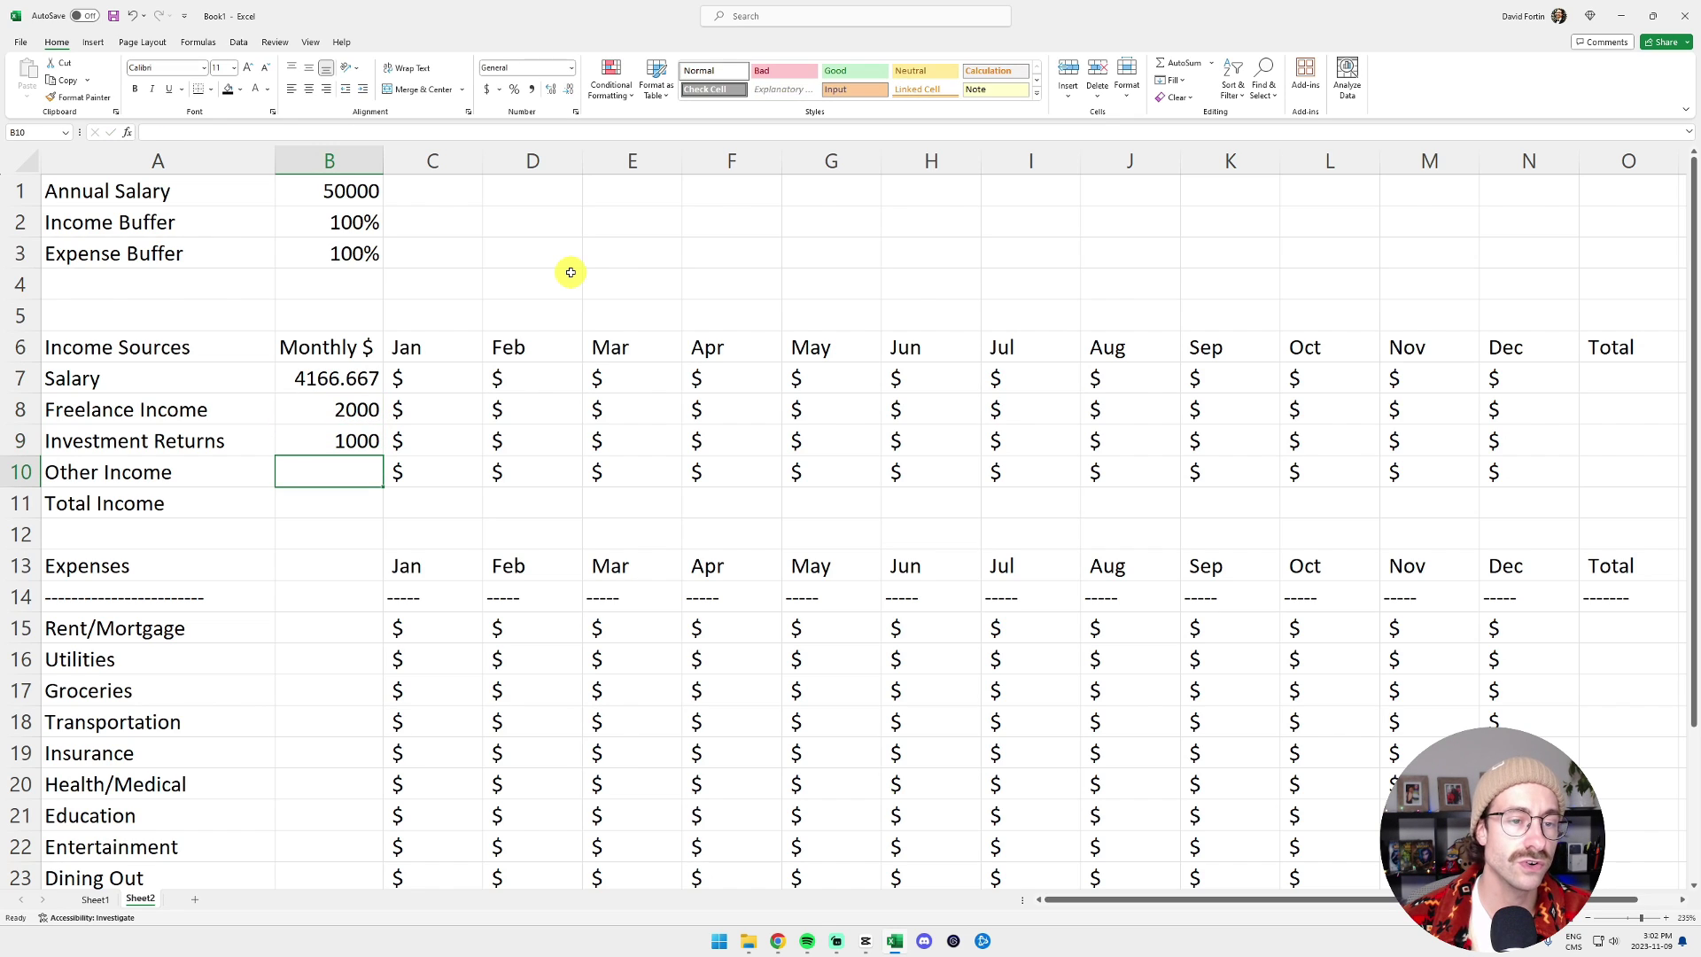
text(500)
key(Return)
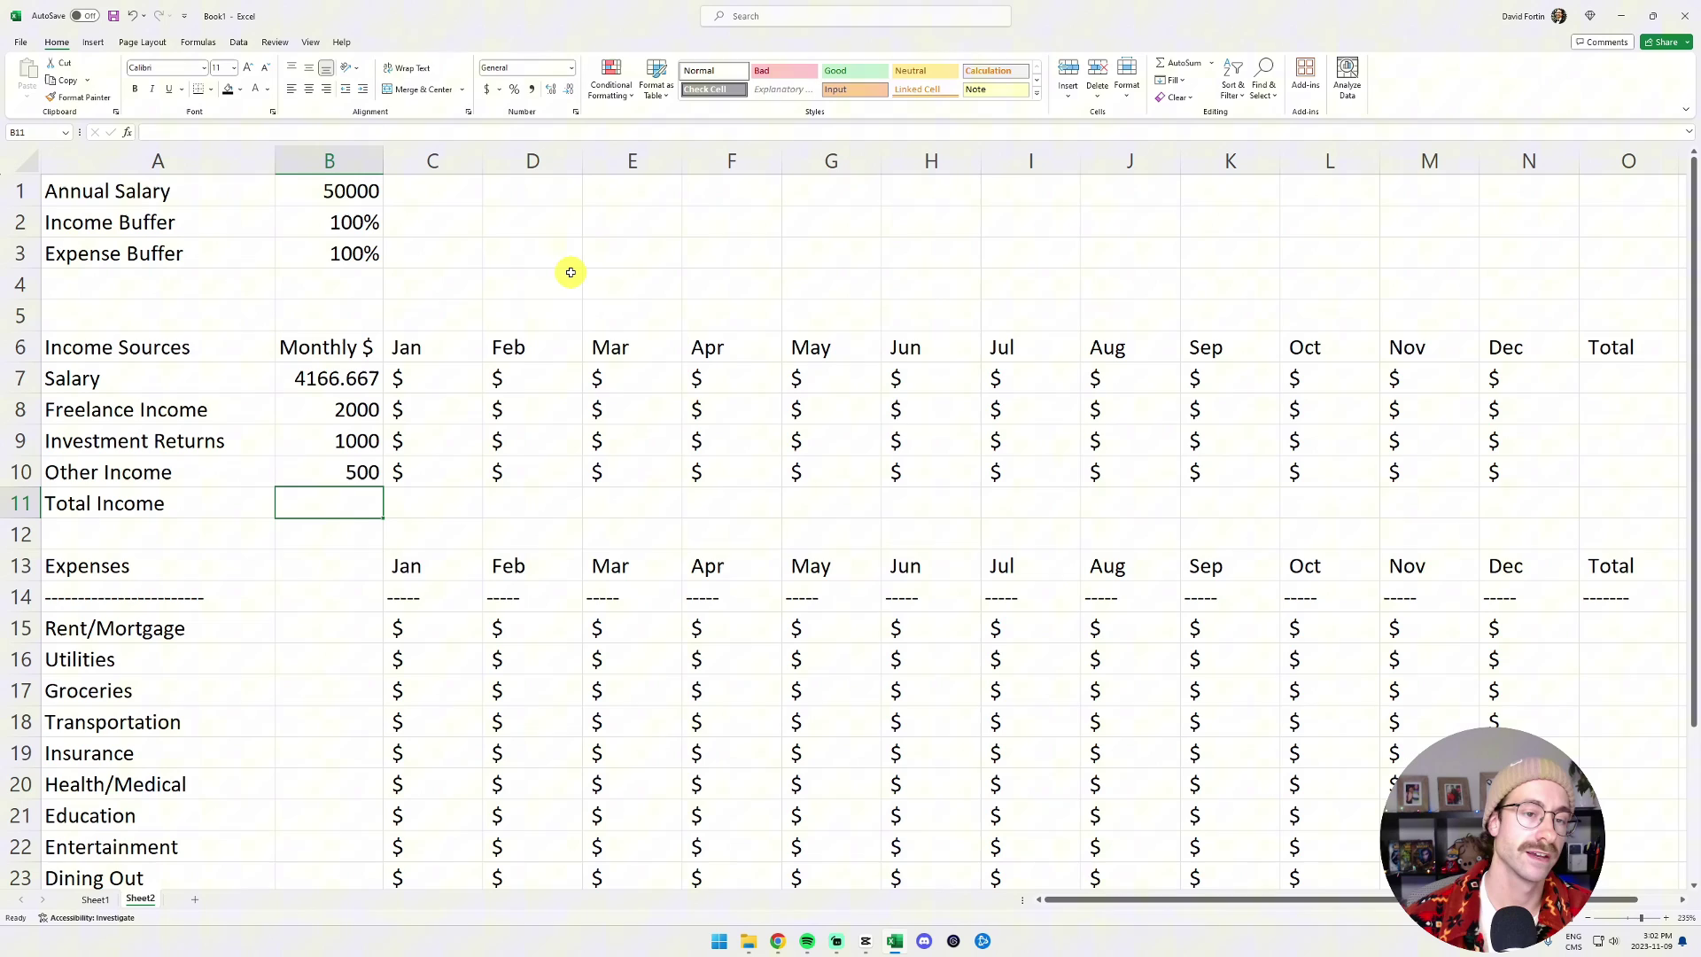
- Sum B7:B10 as Total Income in B11 and fill the formula across row 11
text(=sum()
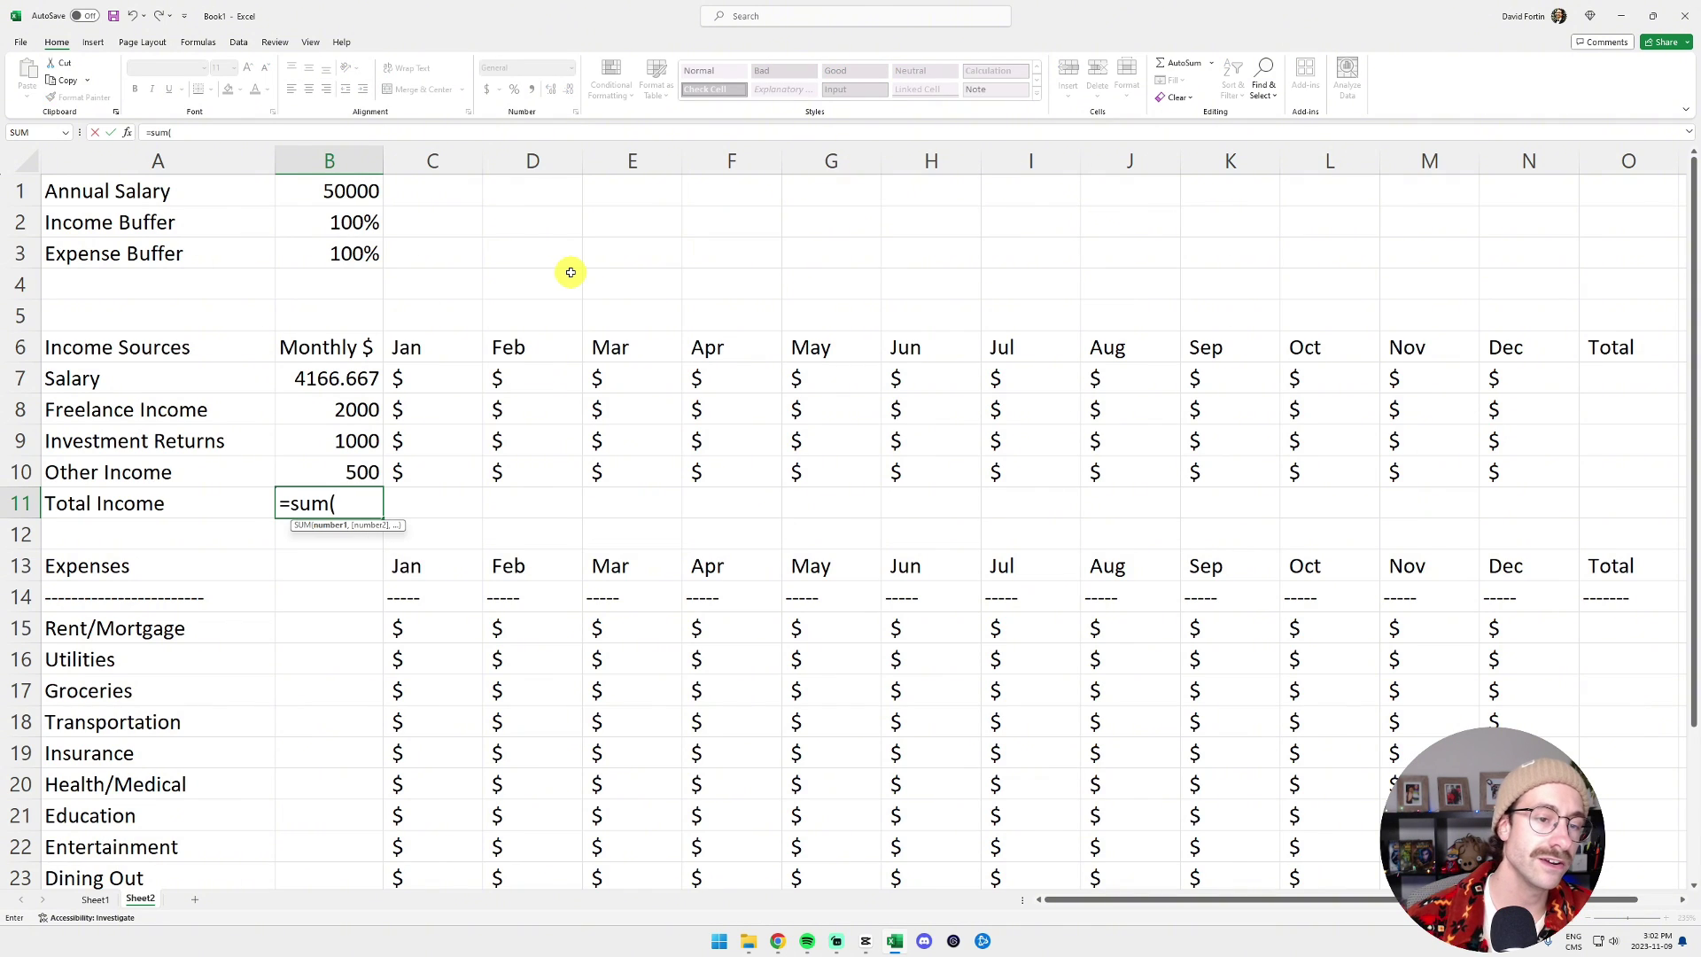
key(Up)
key(shift+Up)
key(shift+Up)
key(shift+Up)
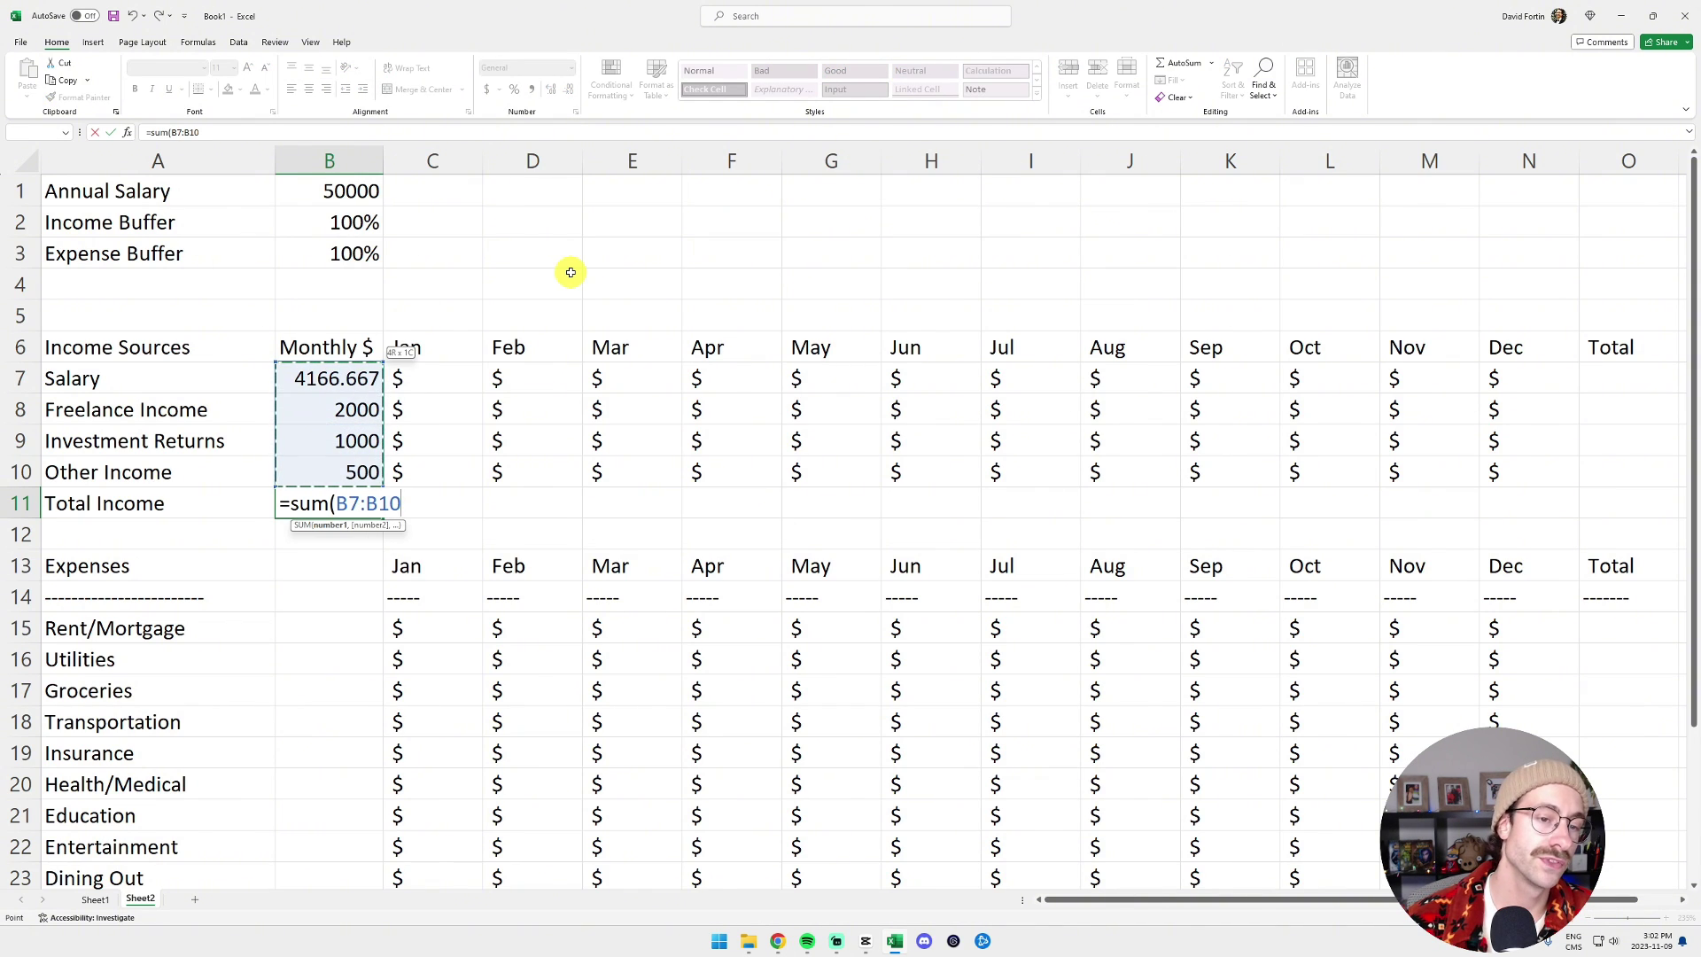
key(Return)
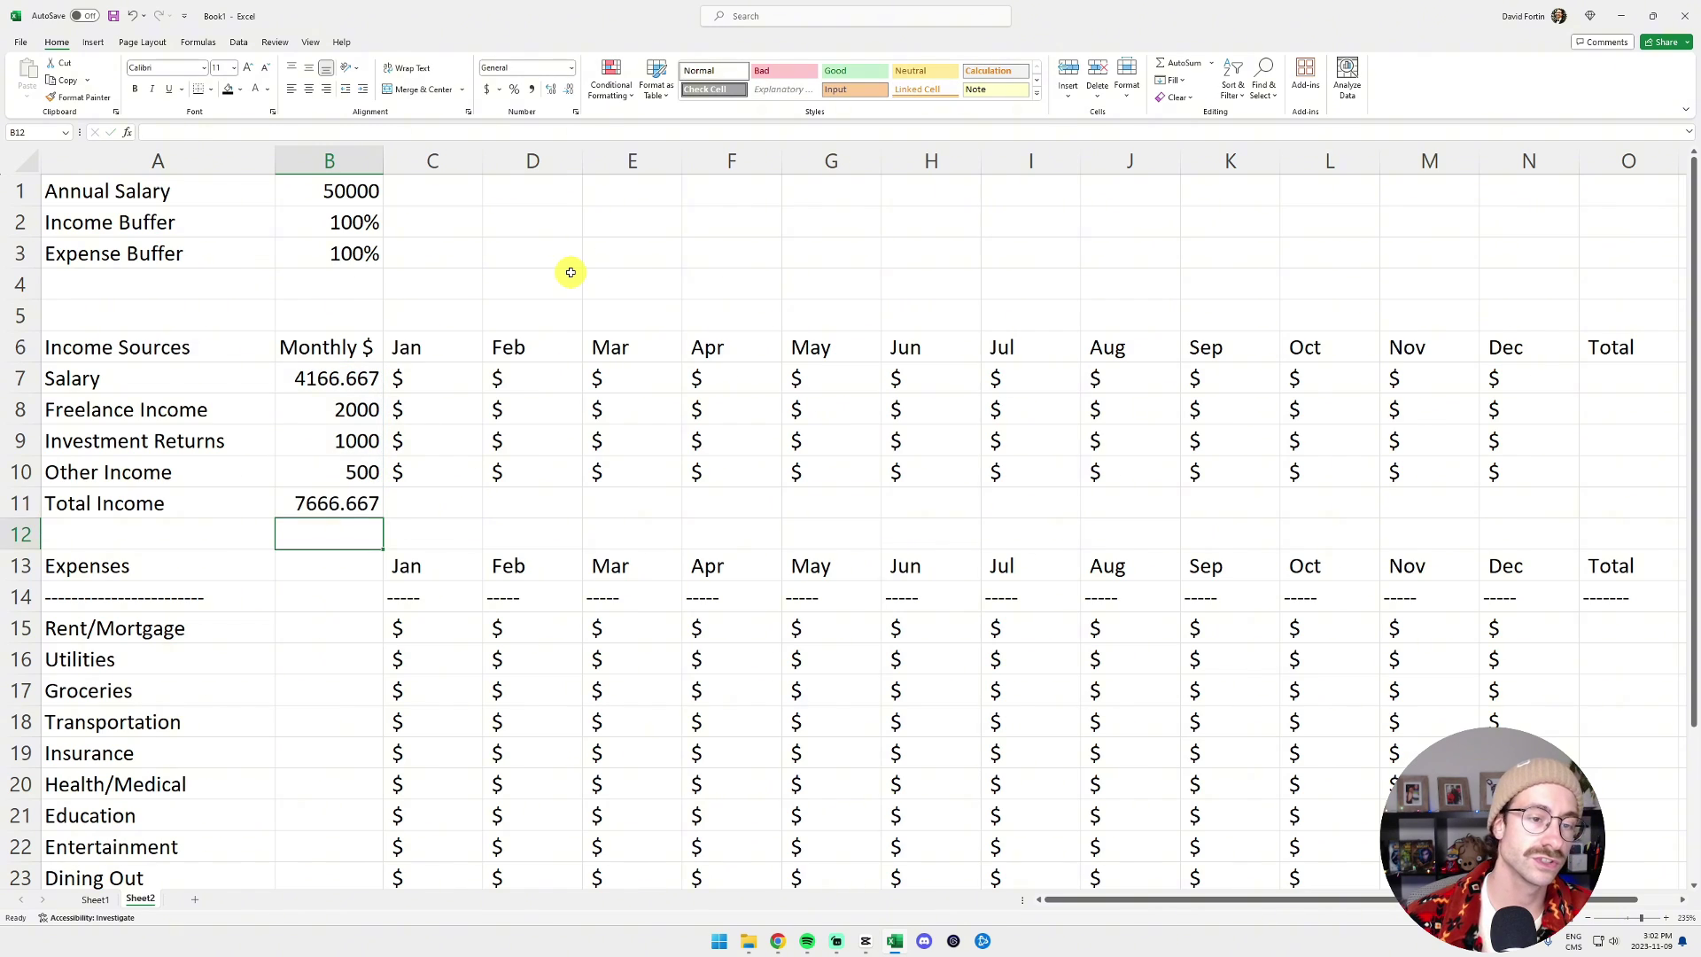
key(Up)
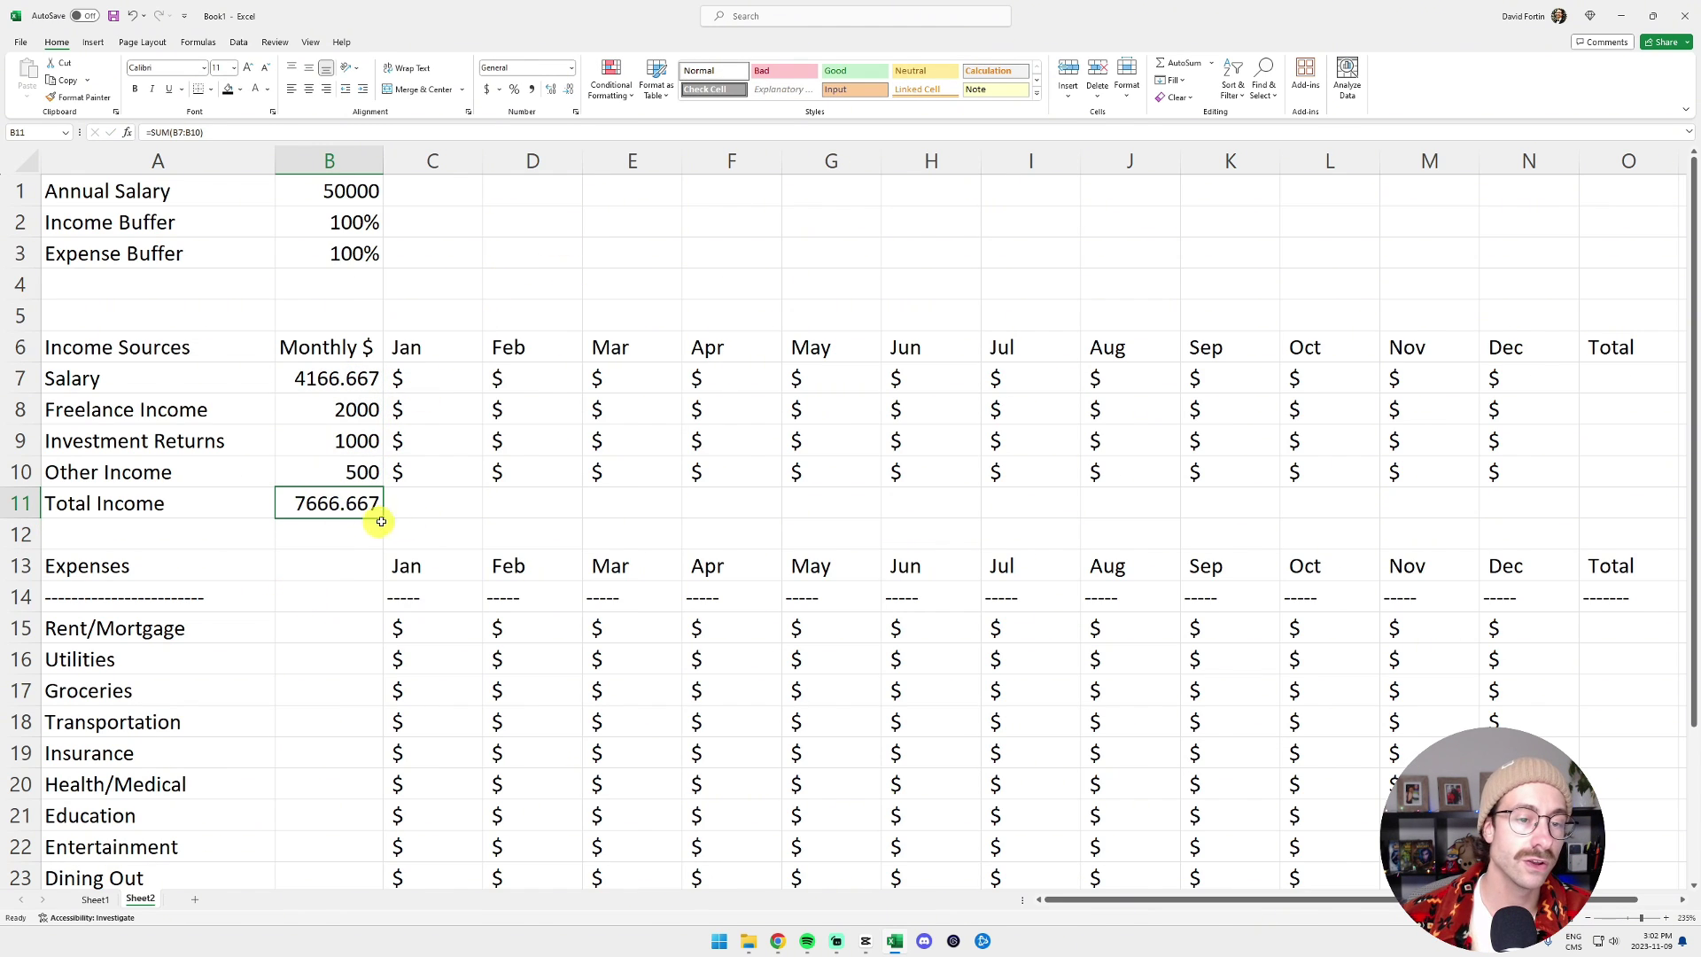
drag(382, 521, 1641, 539)
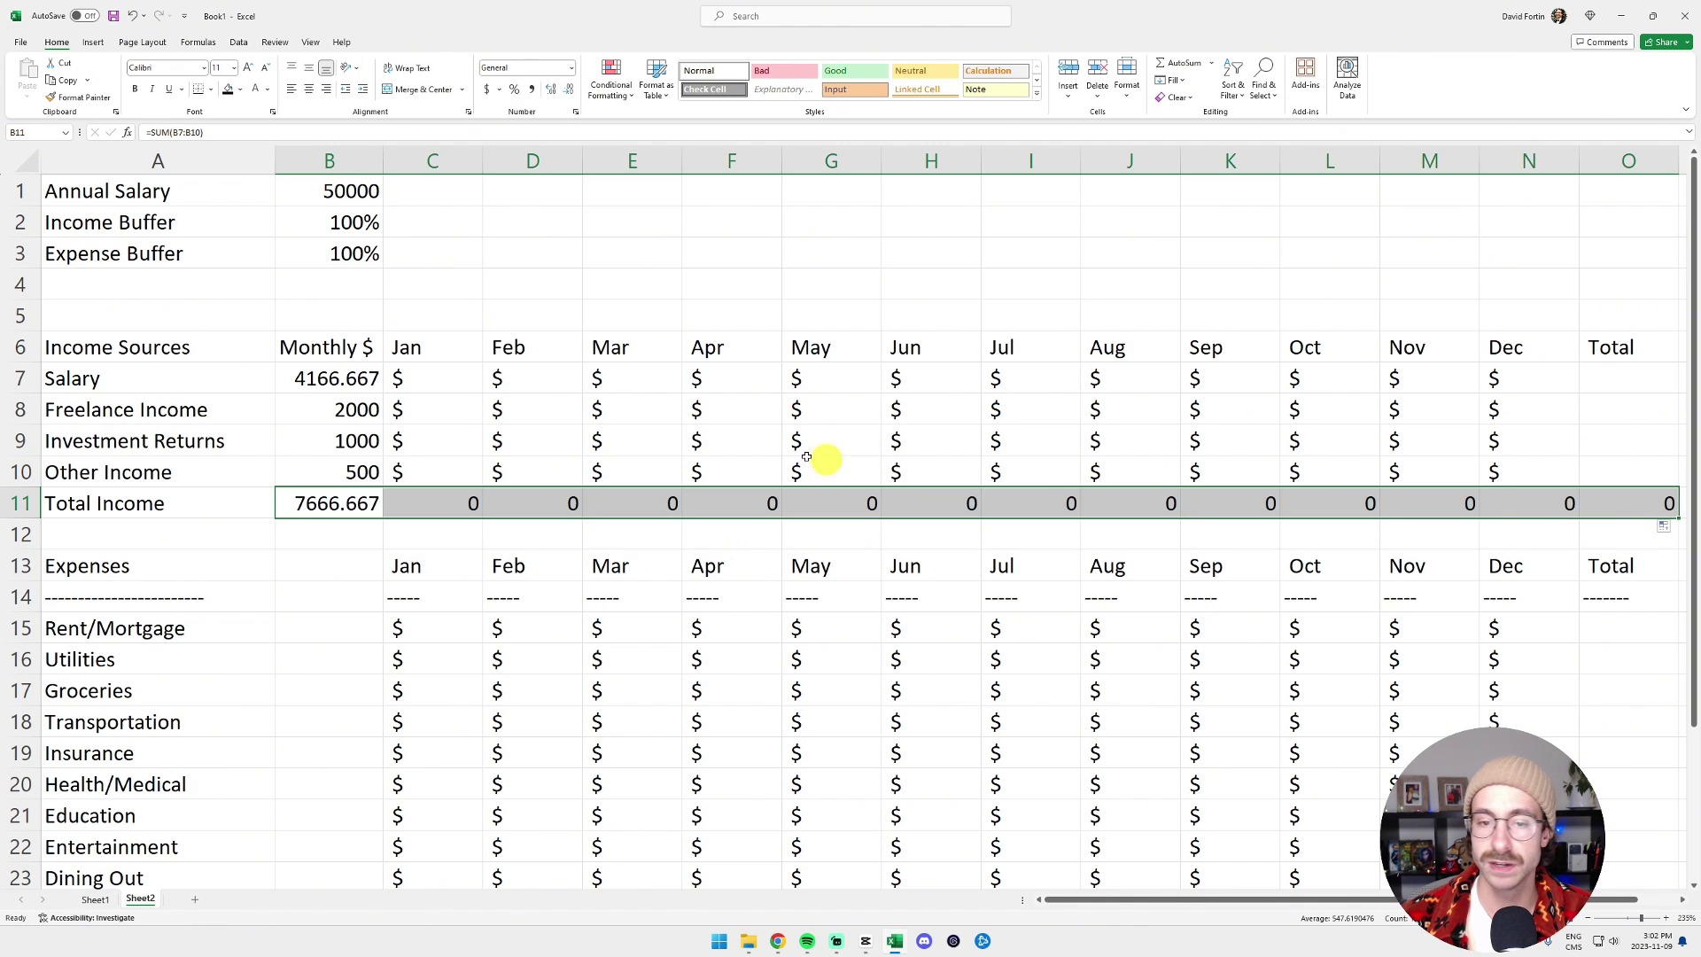
- Enter =$B7 in C7 and fill it down and across to N10 for every month
click(440, 379)
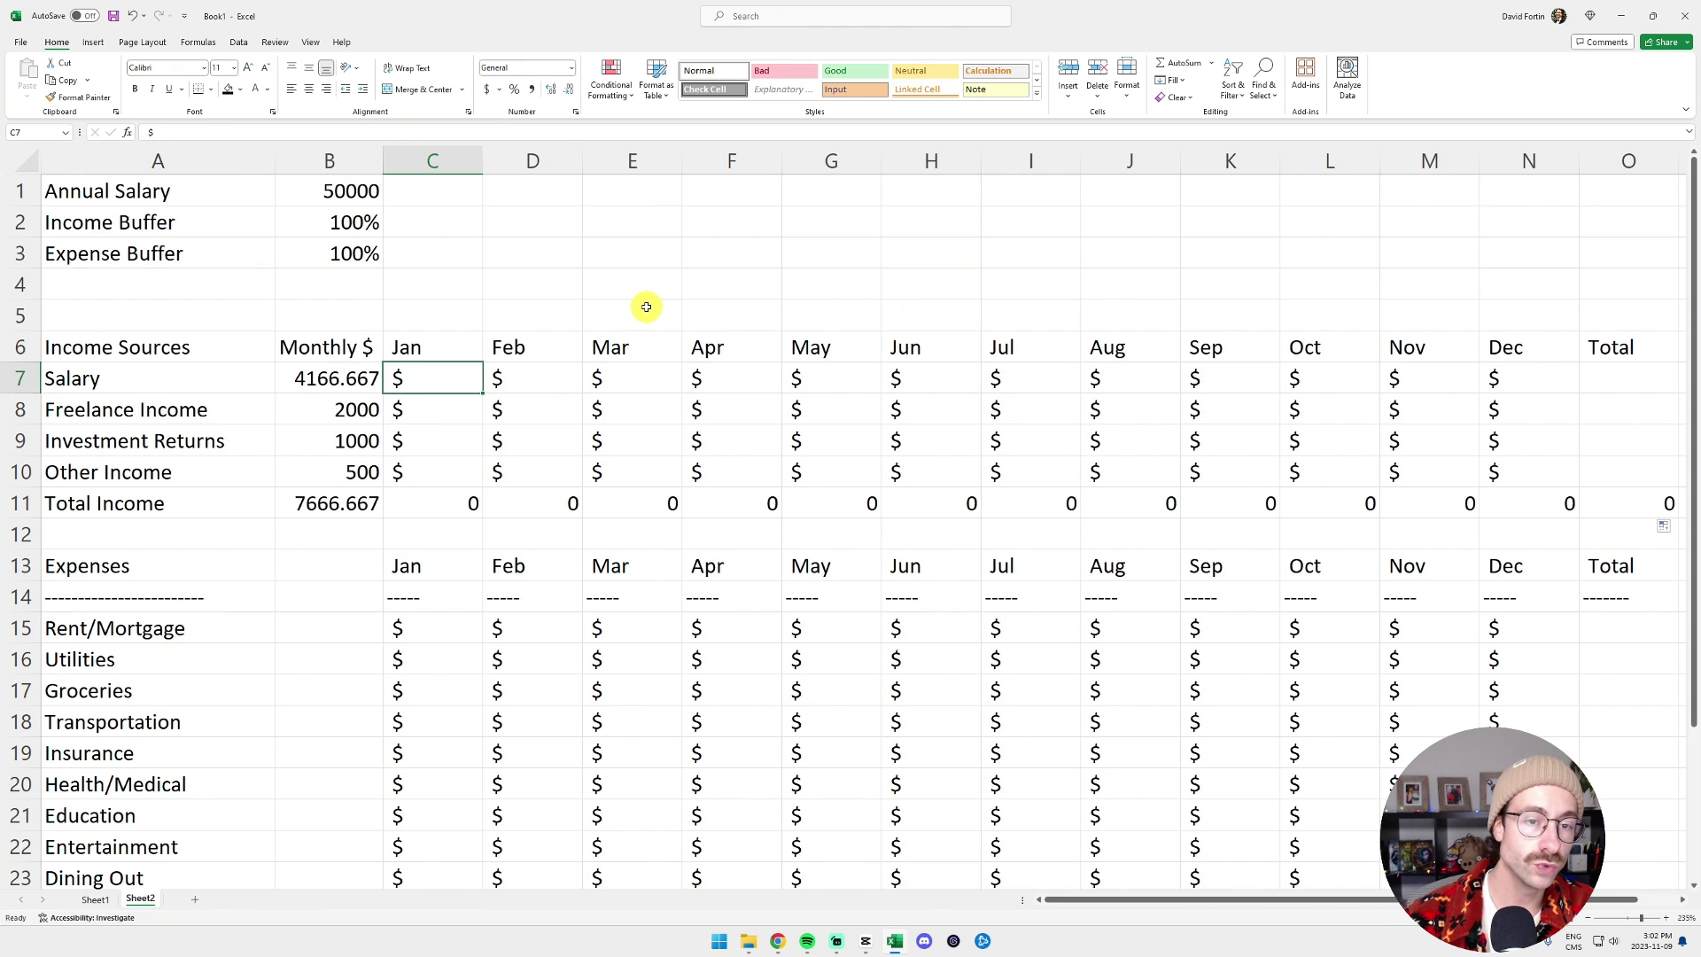
text(=)
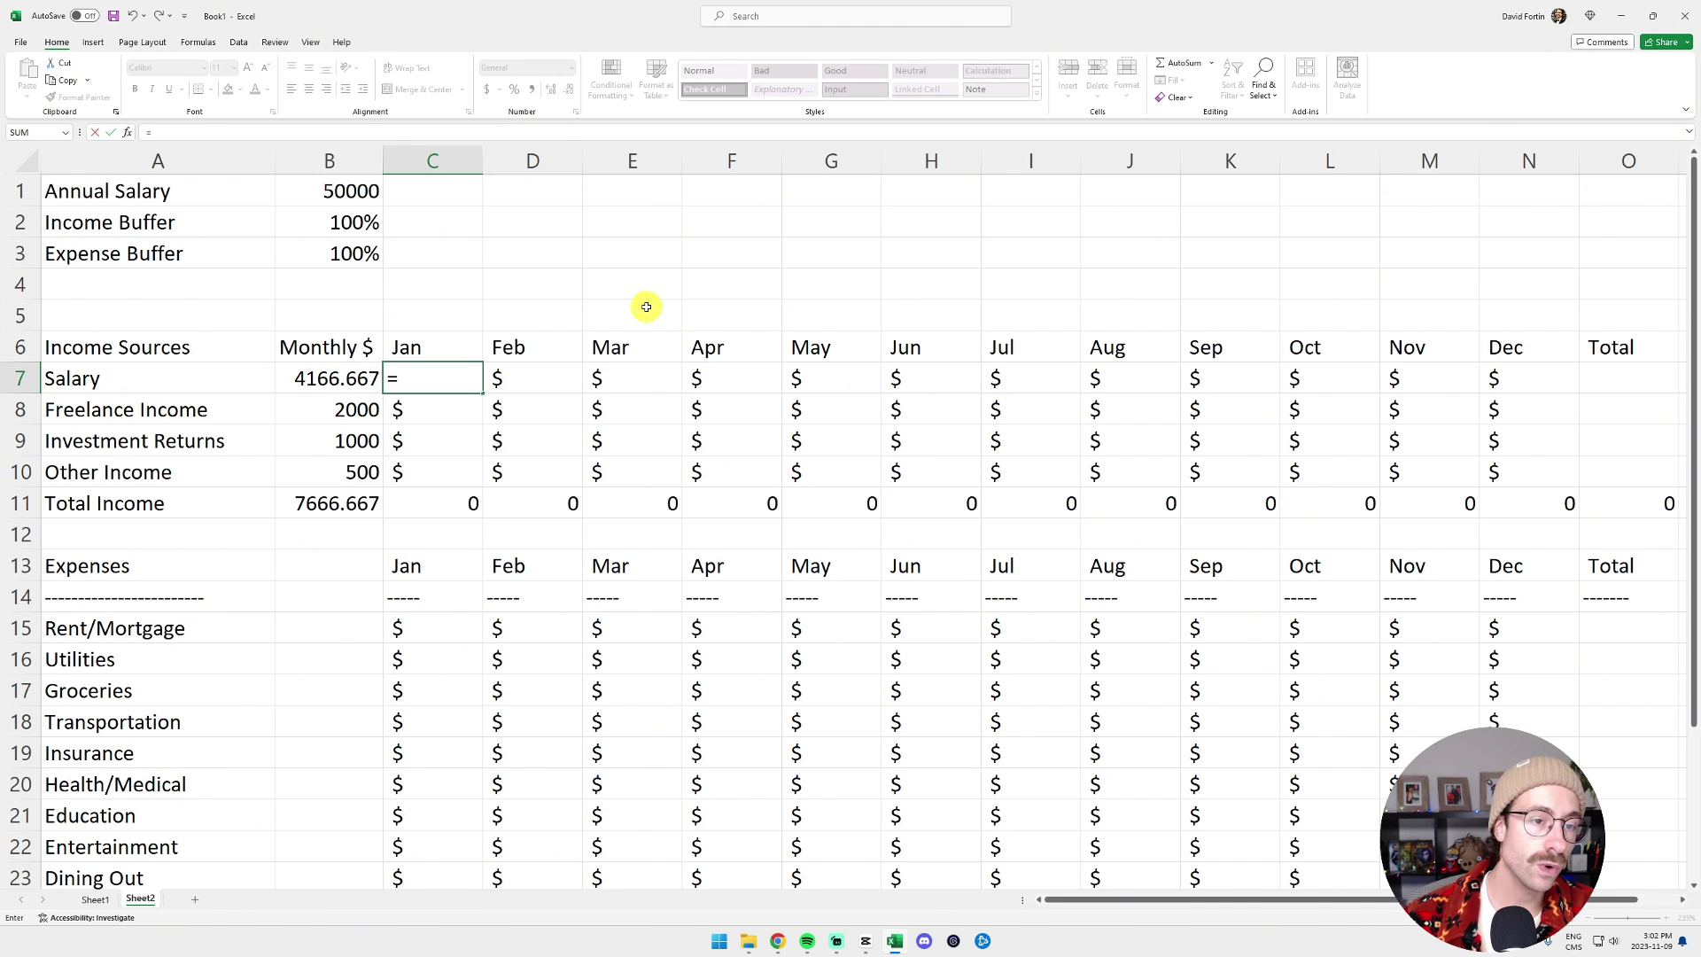
key(Left)
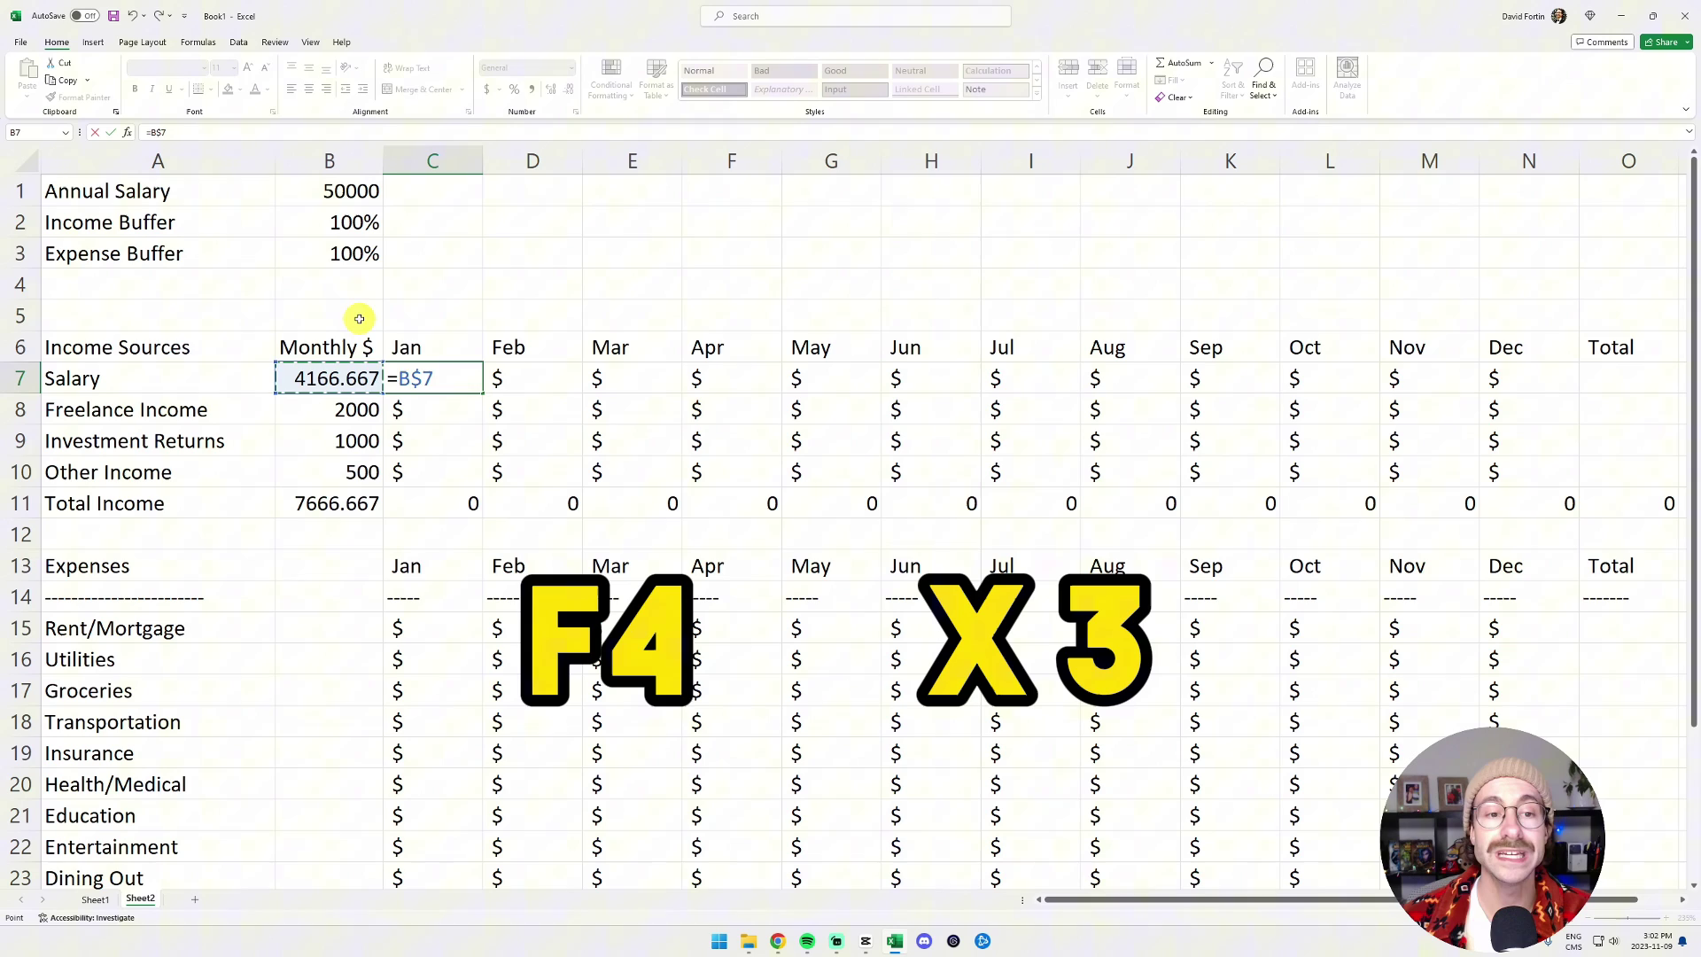
key(F4)
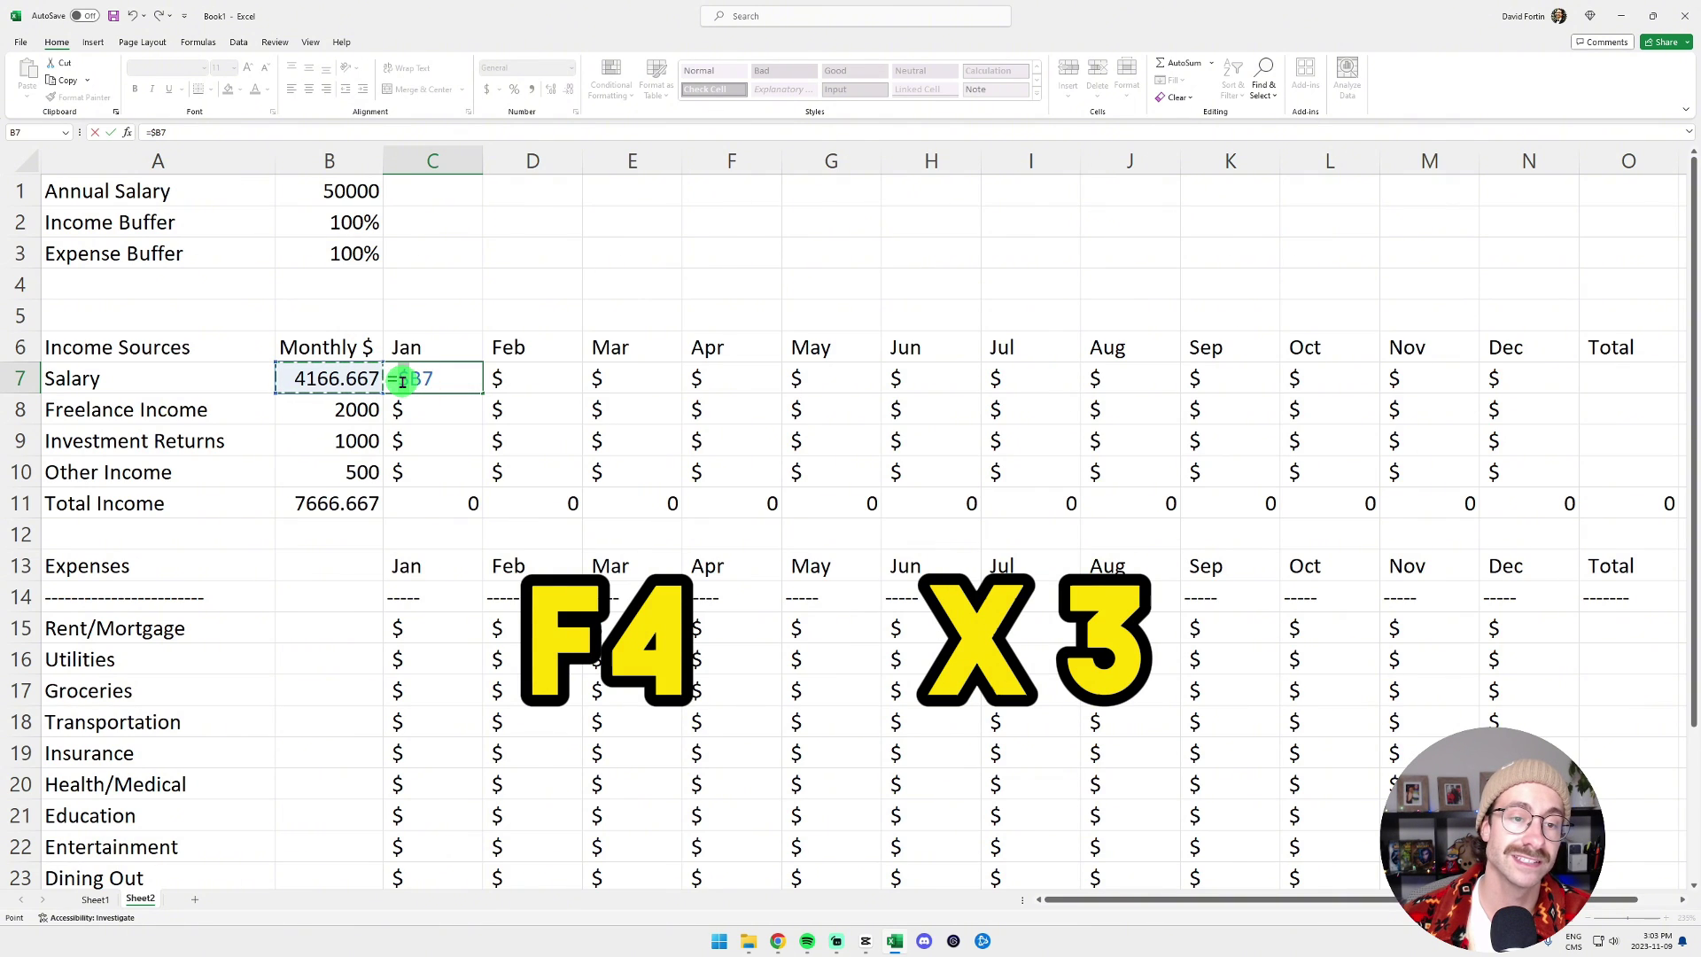
key(Return)
click(457, 372)
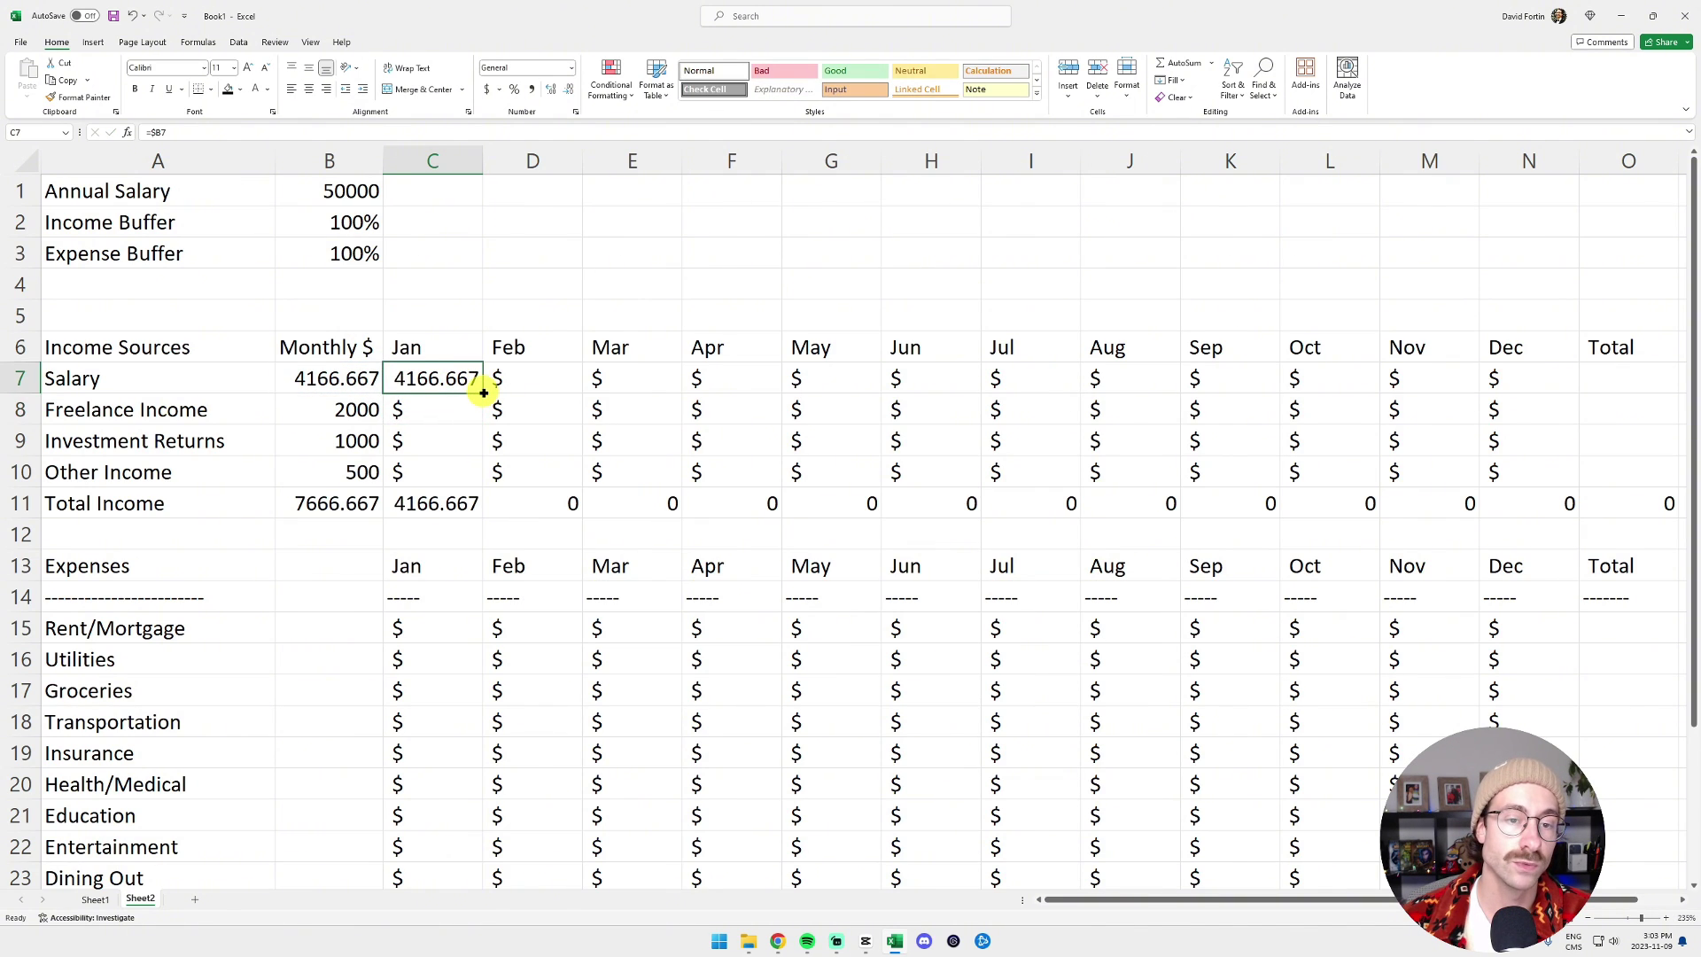
drag(484, 393, 1581, 511)
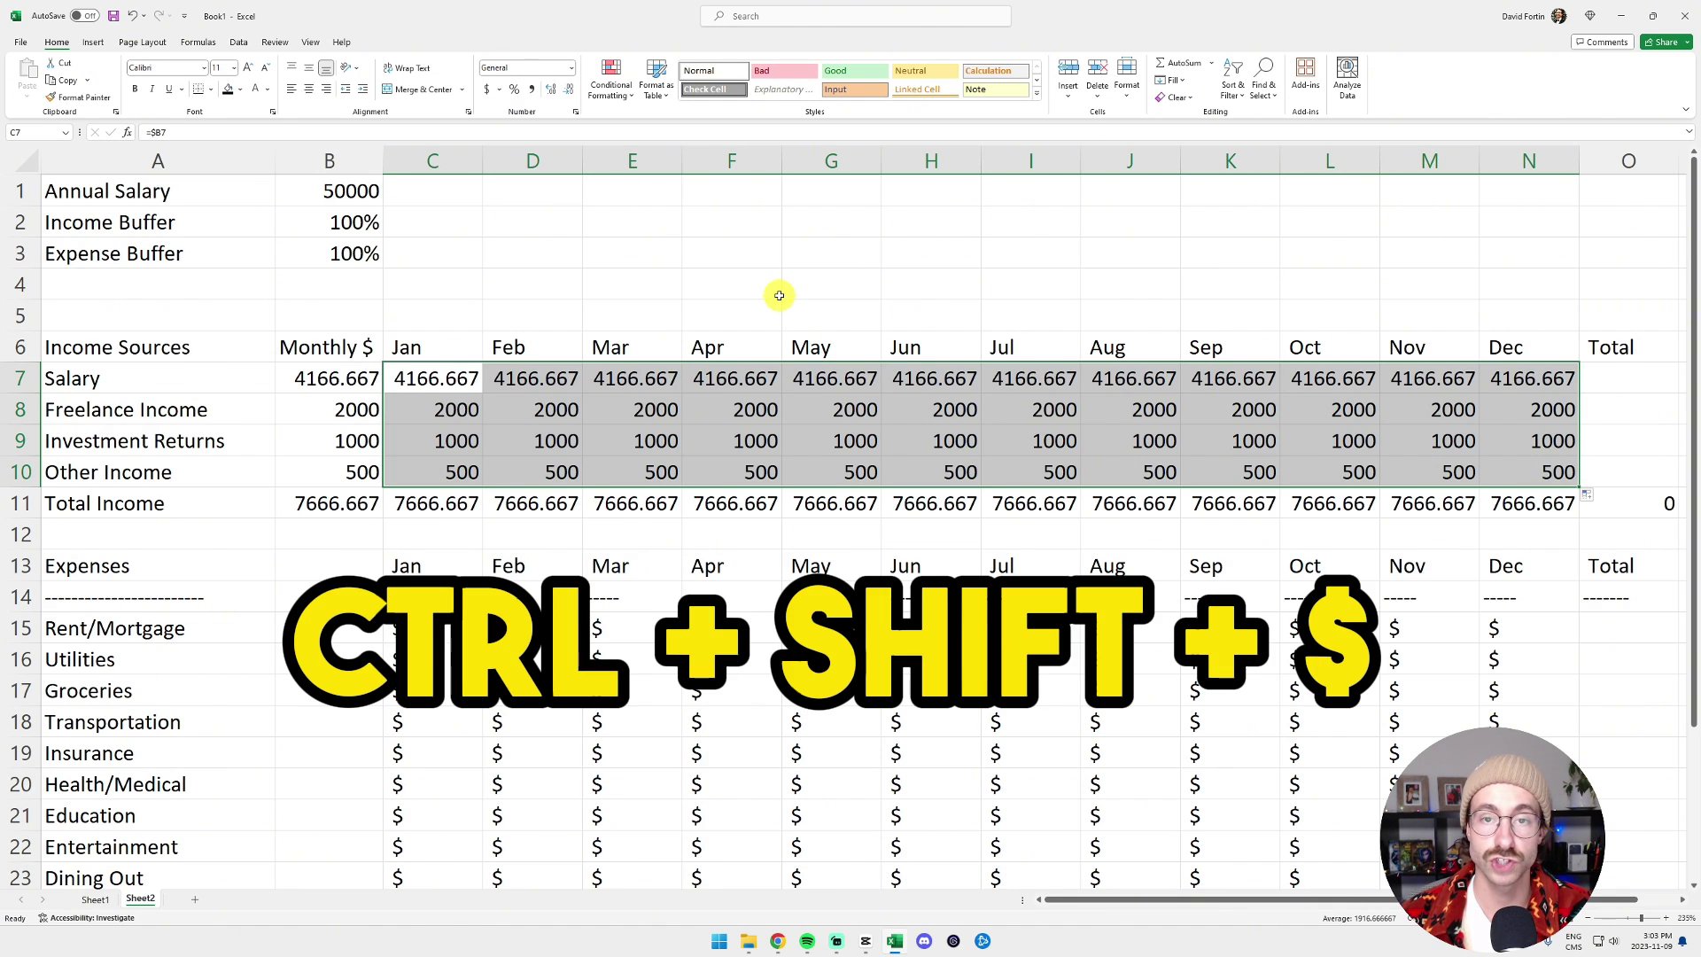
- Format the income table B7:N11 as currency with no decimal places
key(ctrl+shift+dollar)
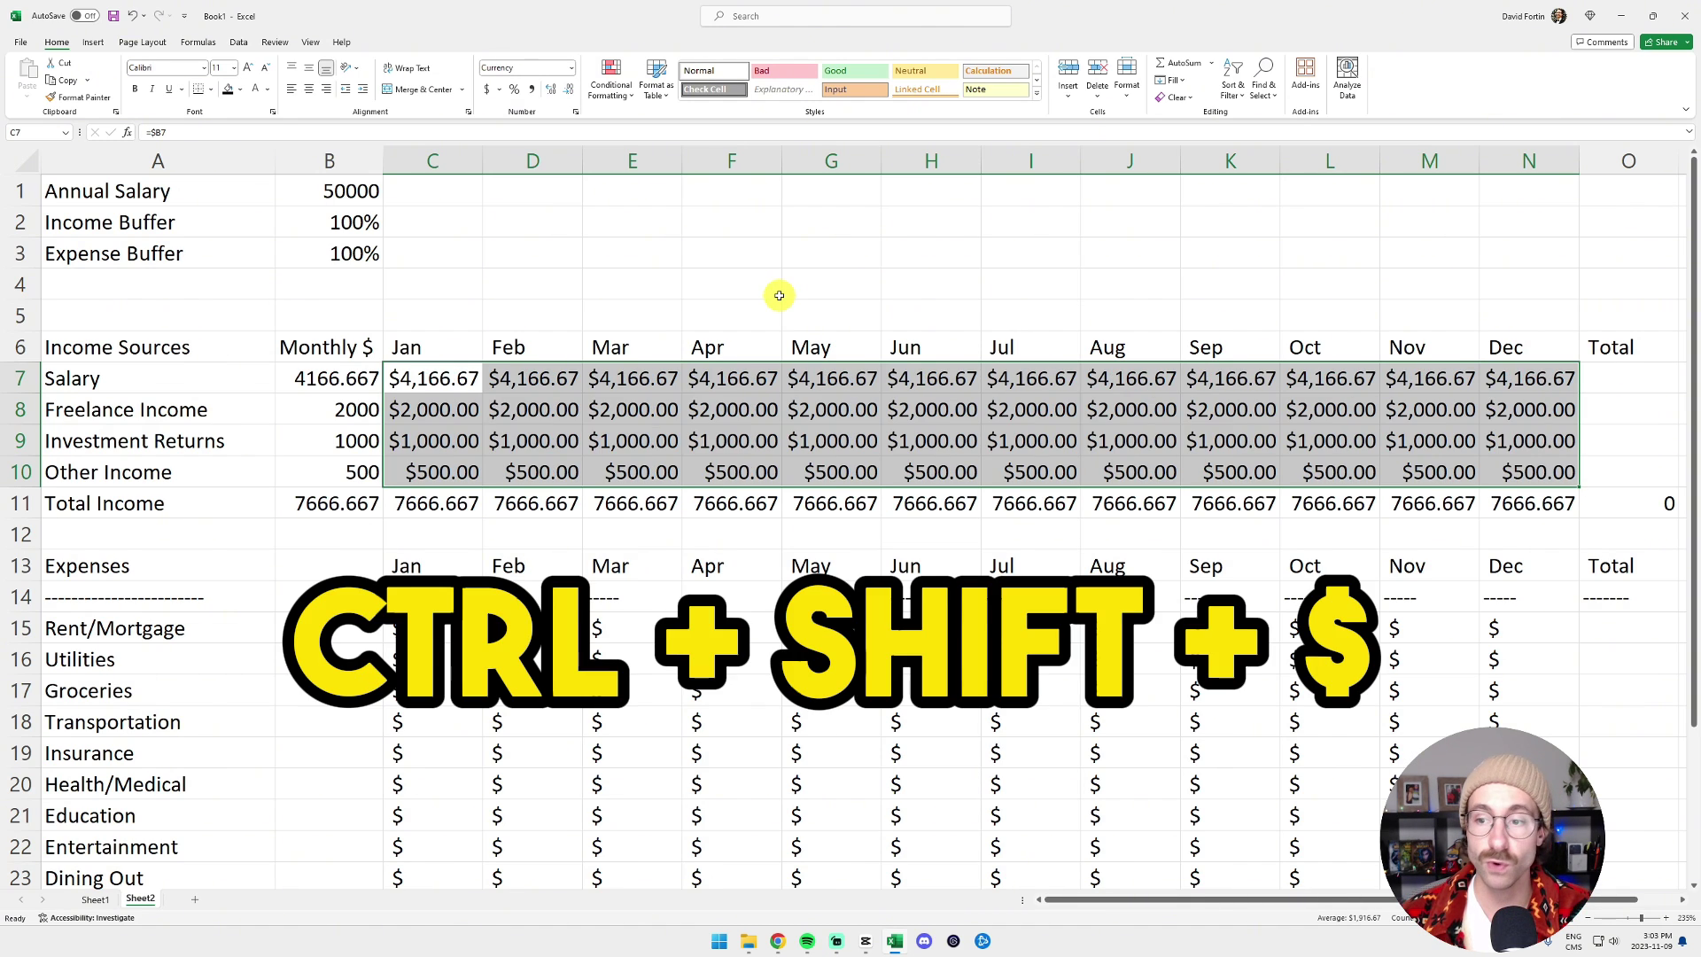
click(570, 95)
click(570, 95)
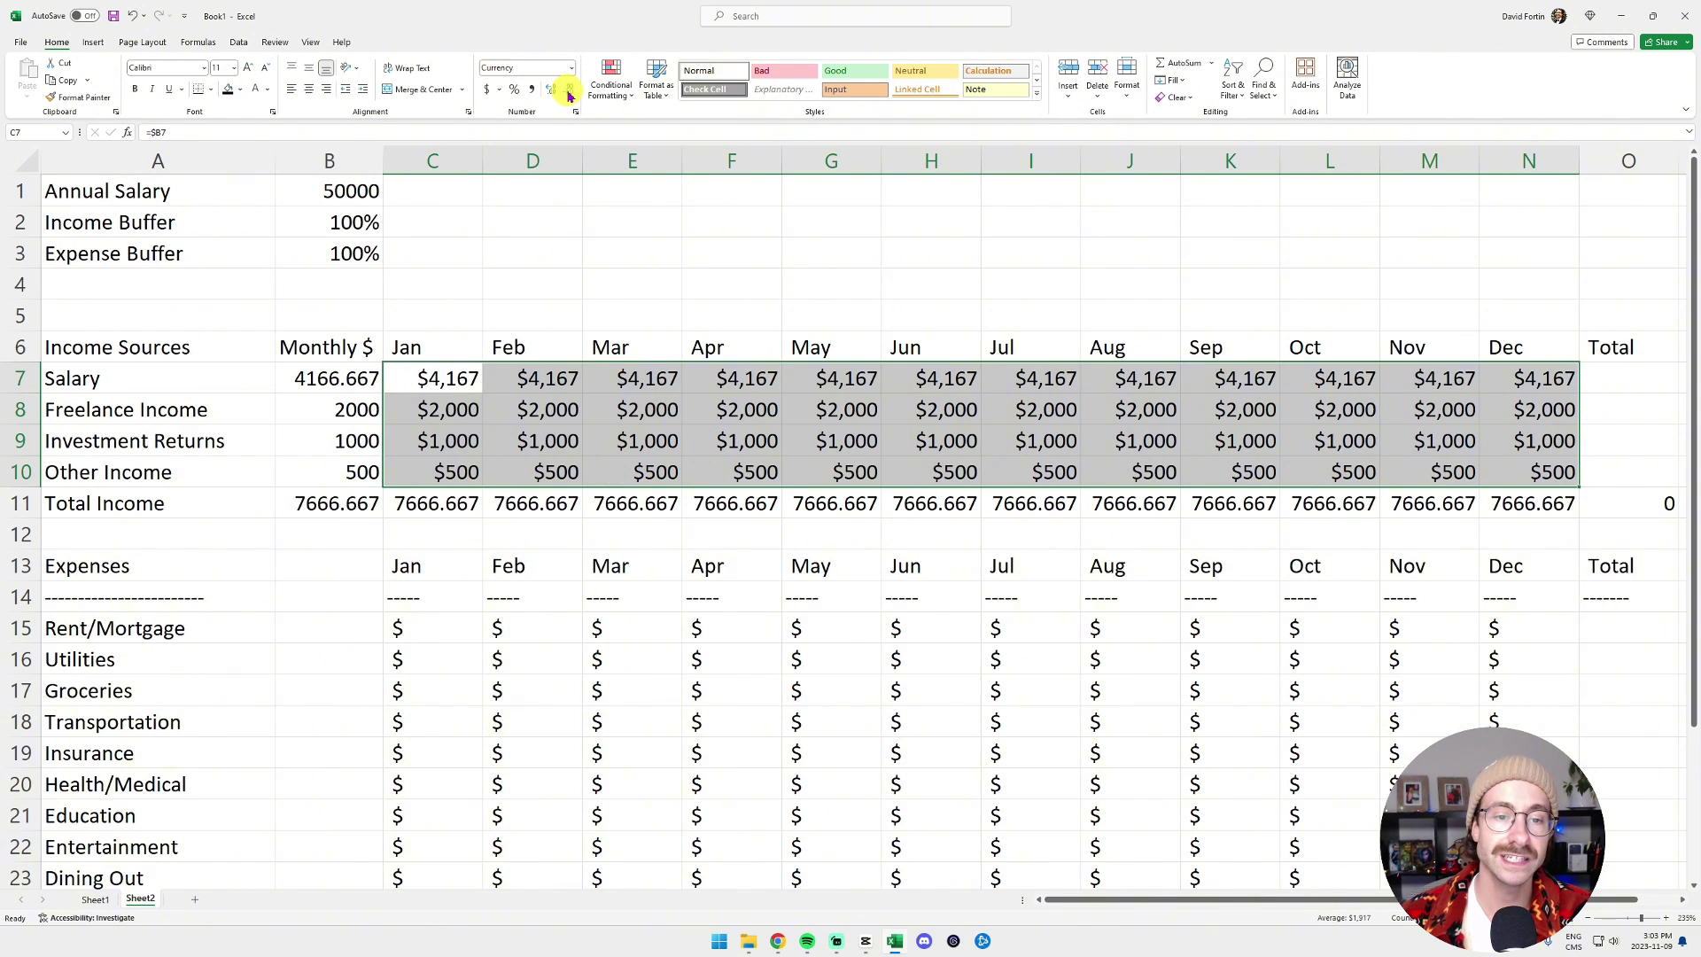
click(733, 324)
click(825, 306)
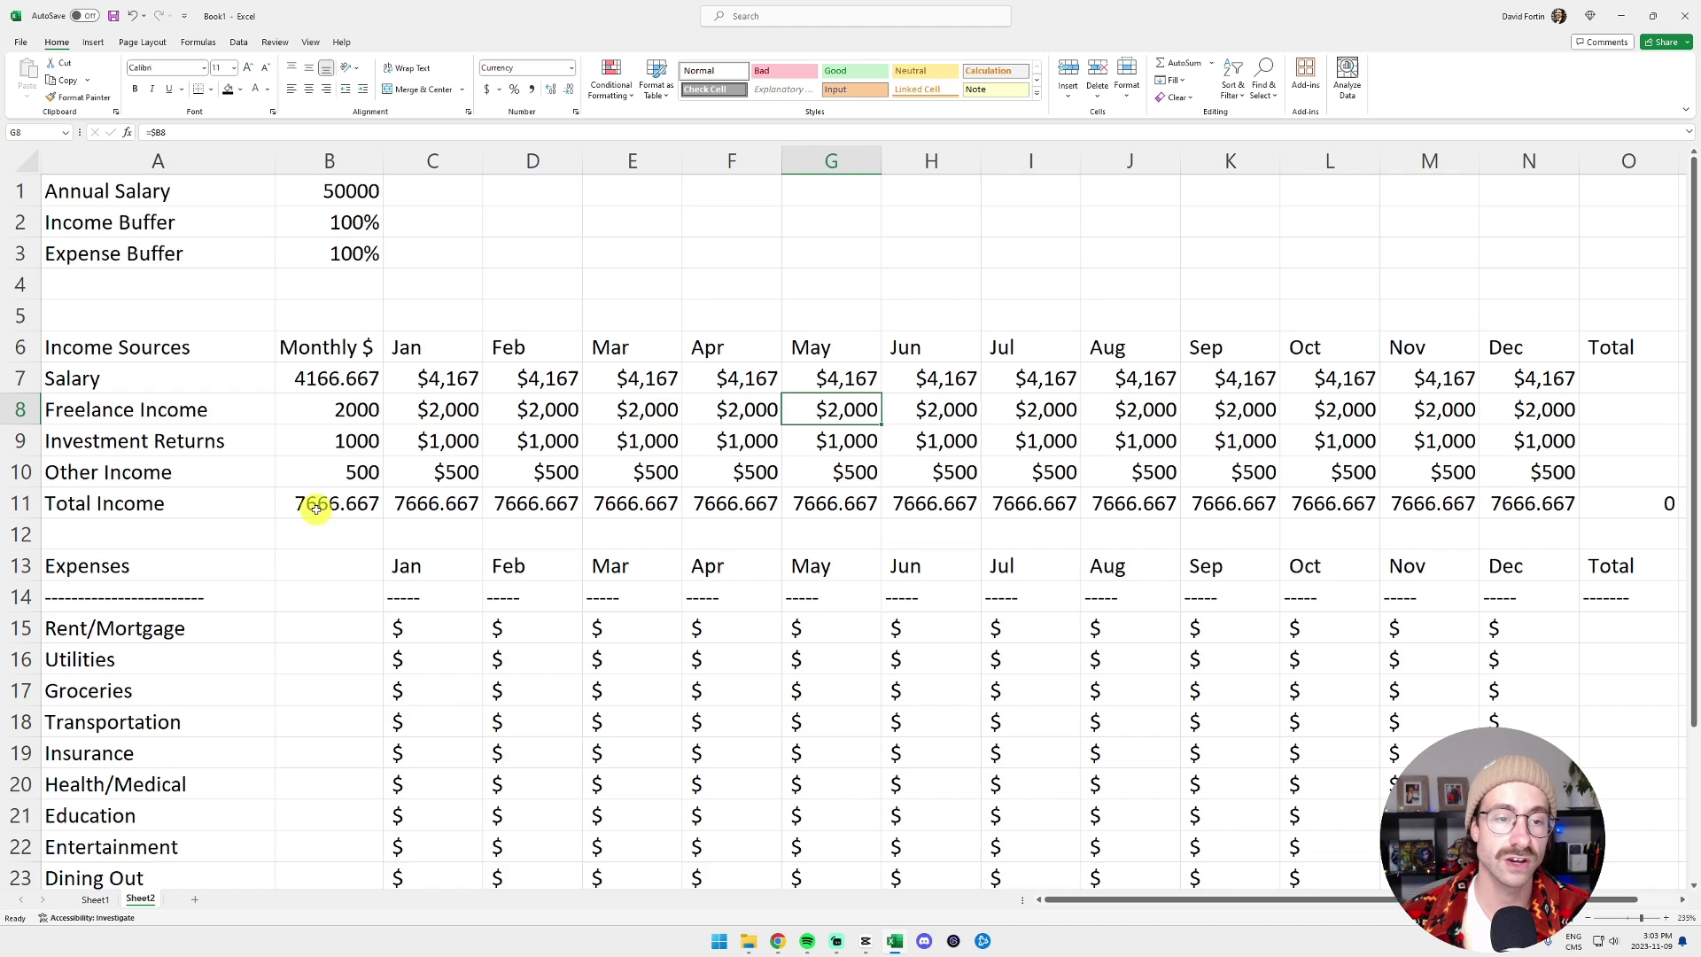
click(343, 374)
drag(343, 374, 1557, 501)
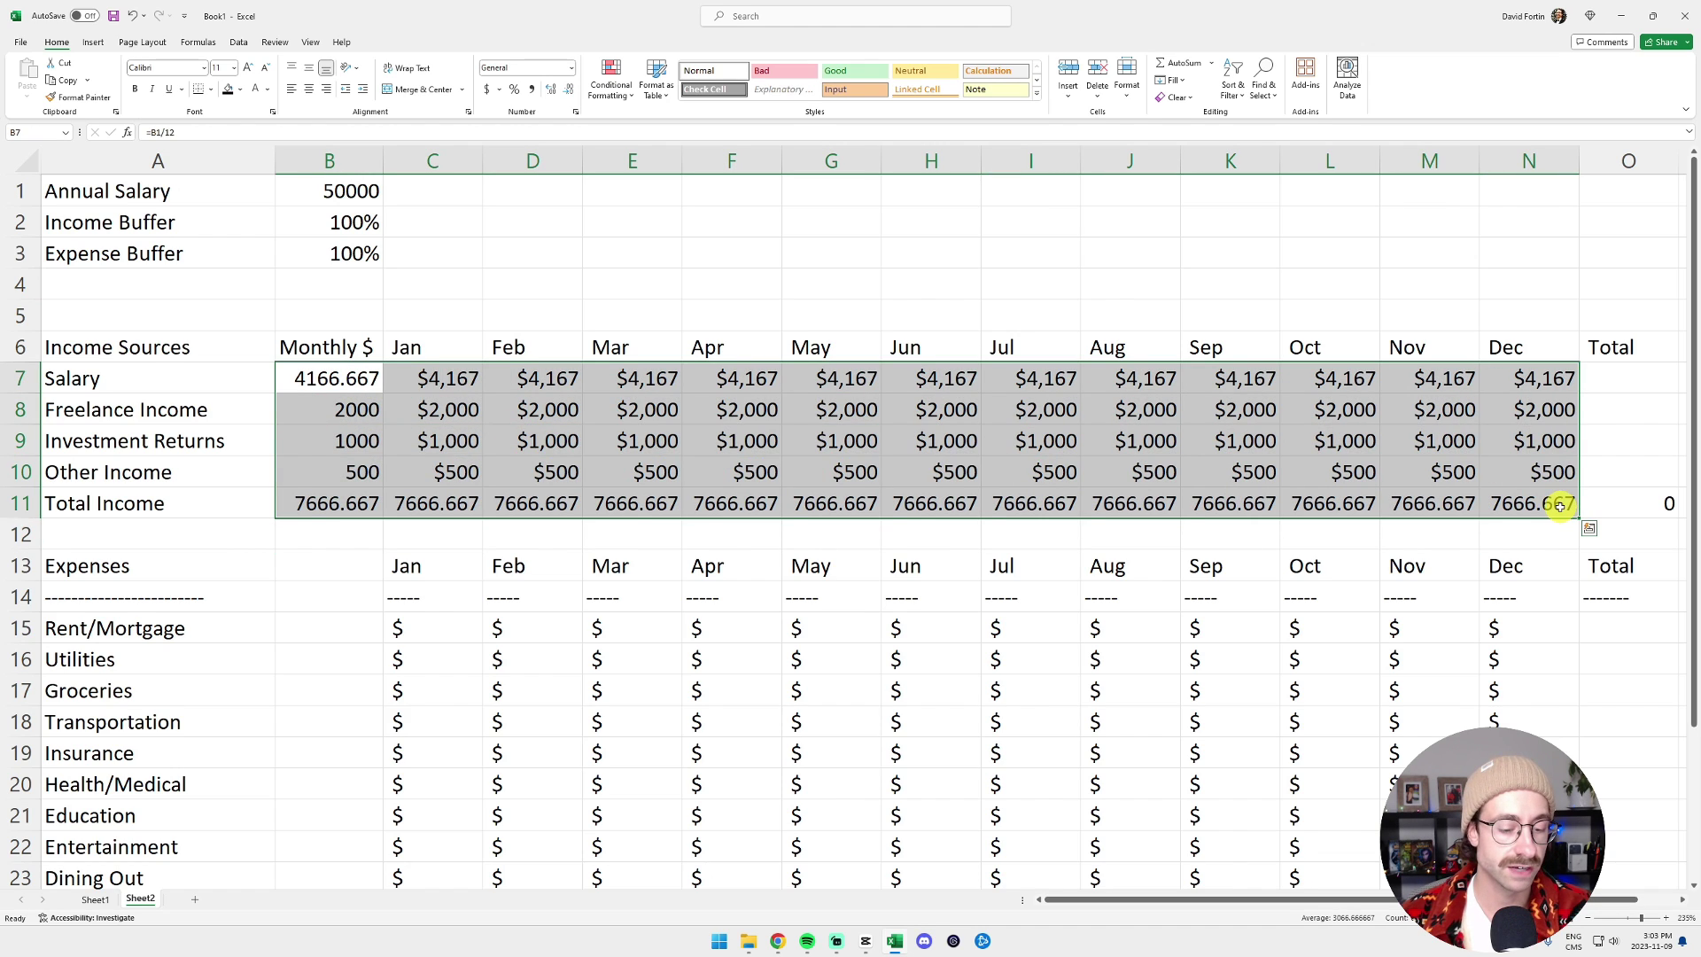
key(ctrl+shift+4)
click(570, 90)
click(570, 89)
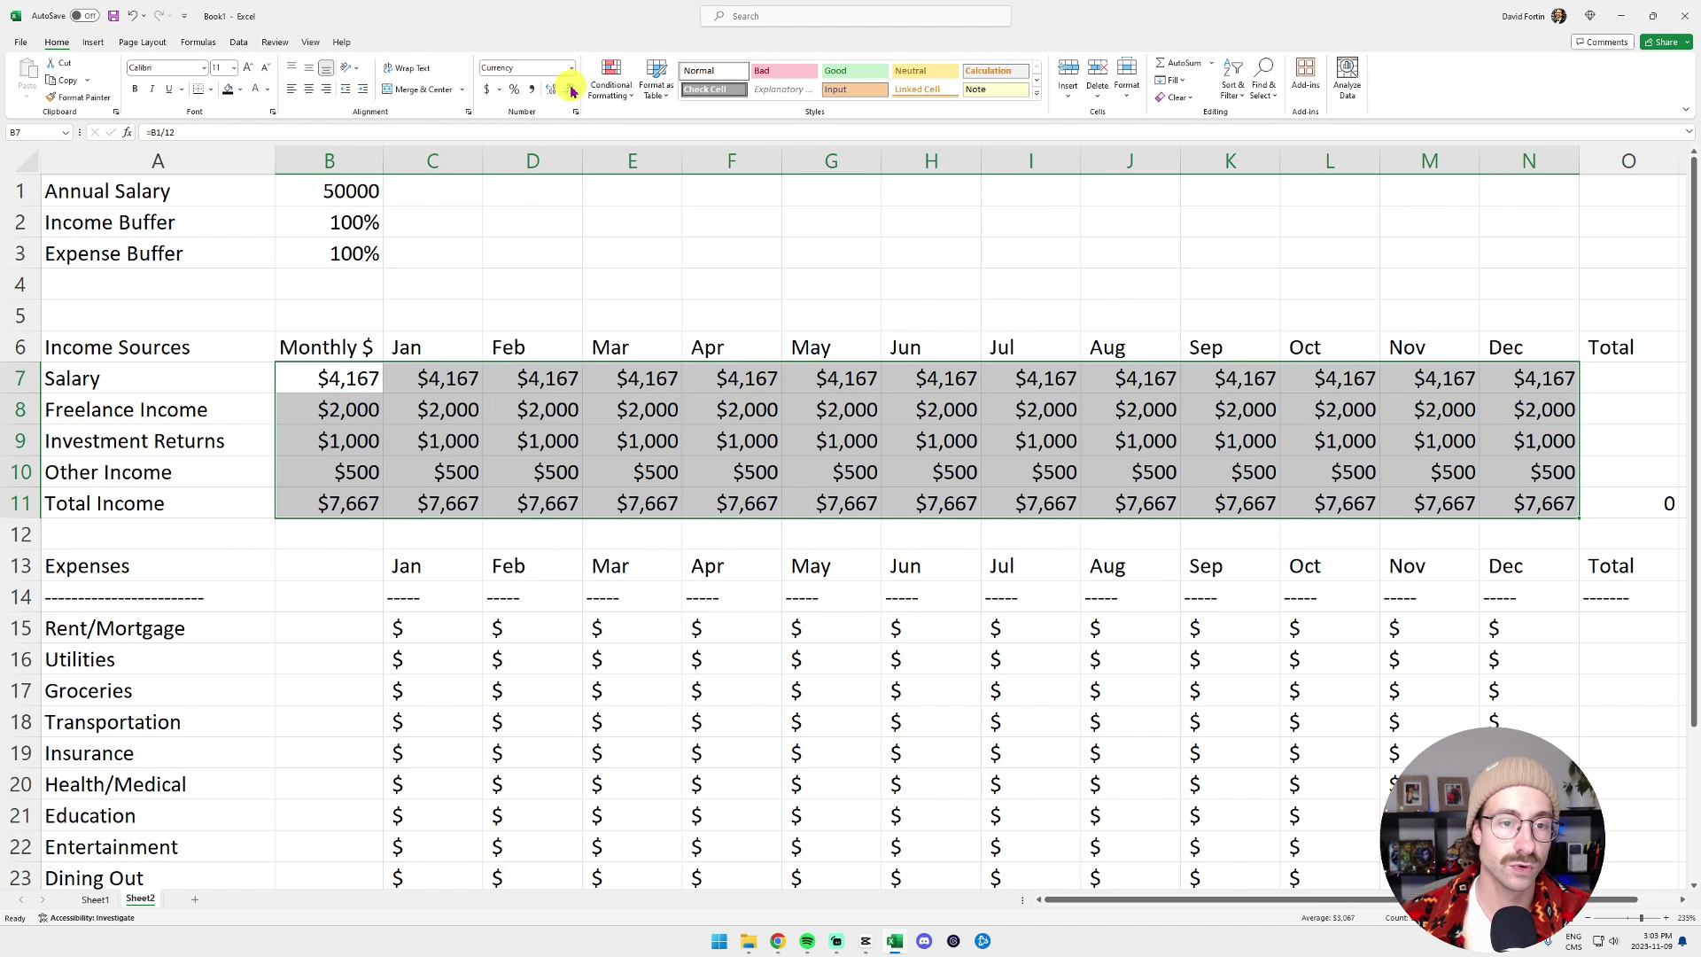
click(591, 275)
click(334, 379)
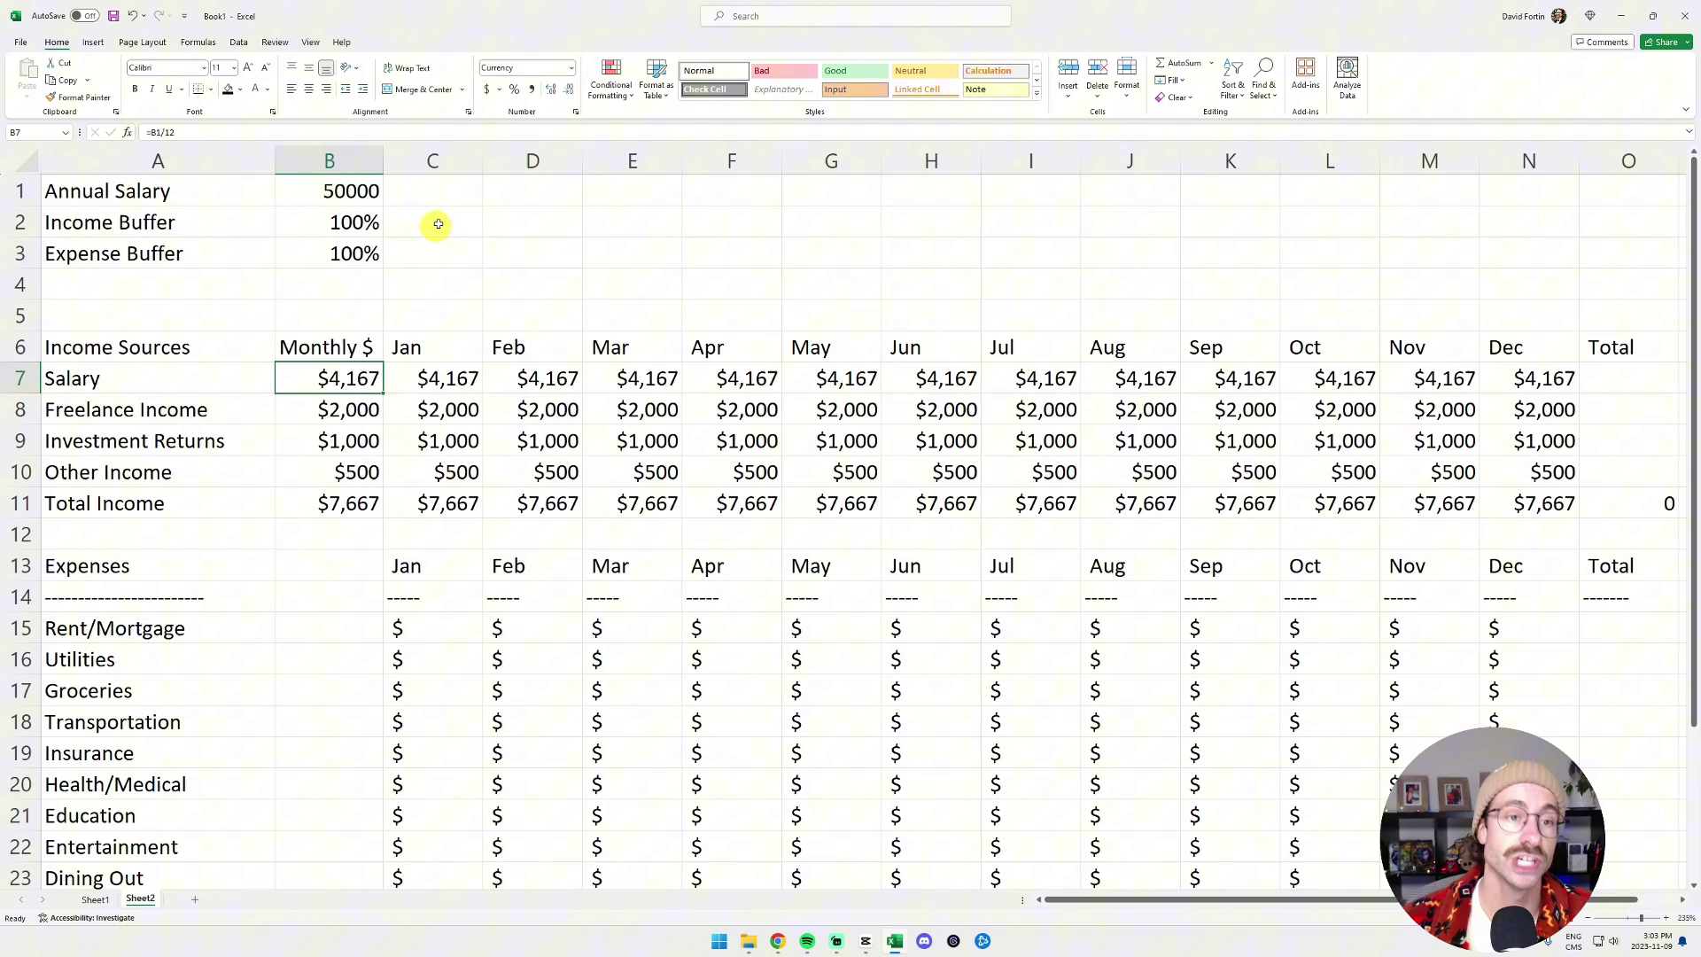
- Test the salary link with 60000, restore 50000 in B1, and fill B1 yellow
click(350, 190)
text(6)
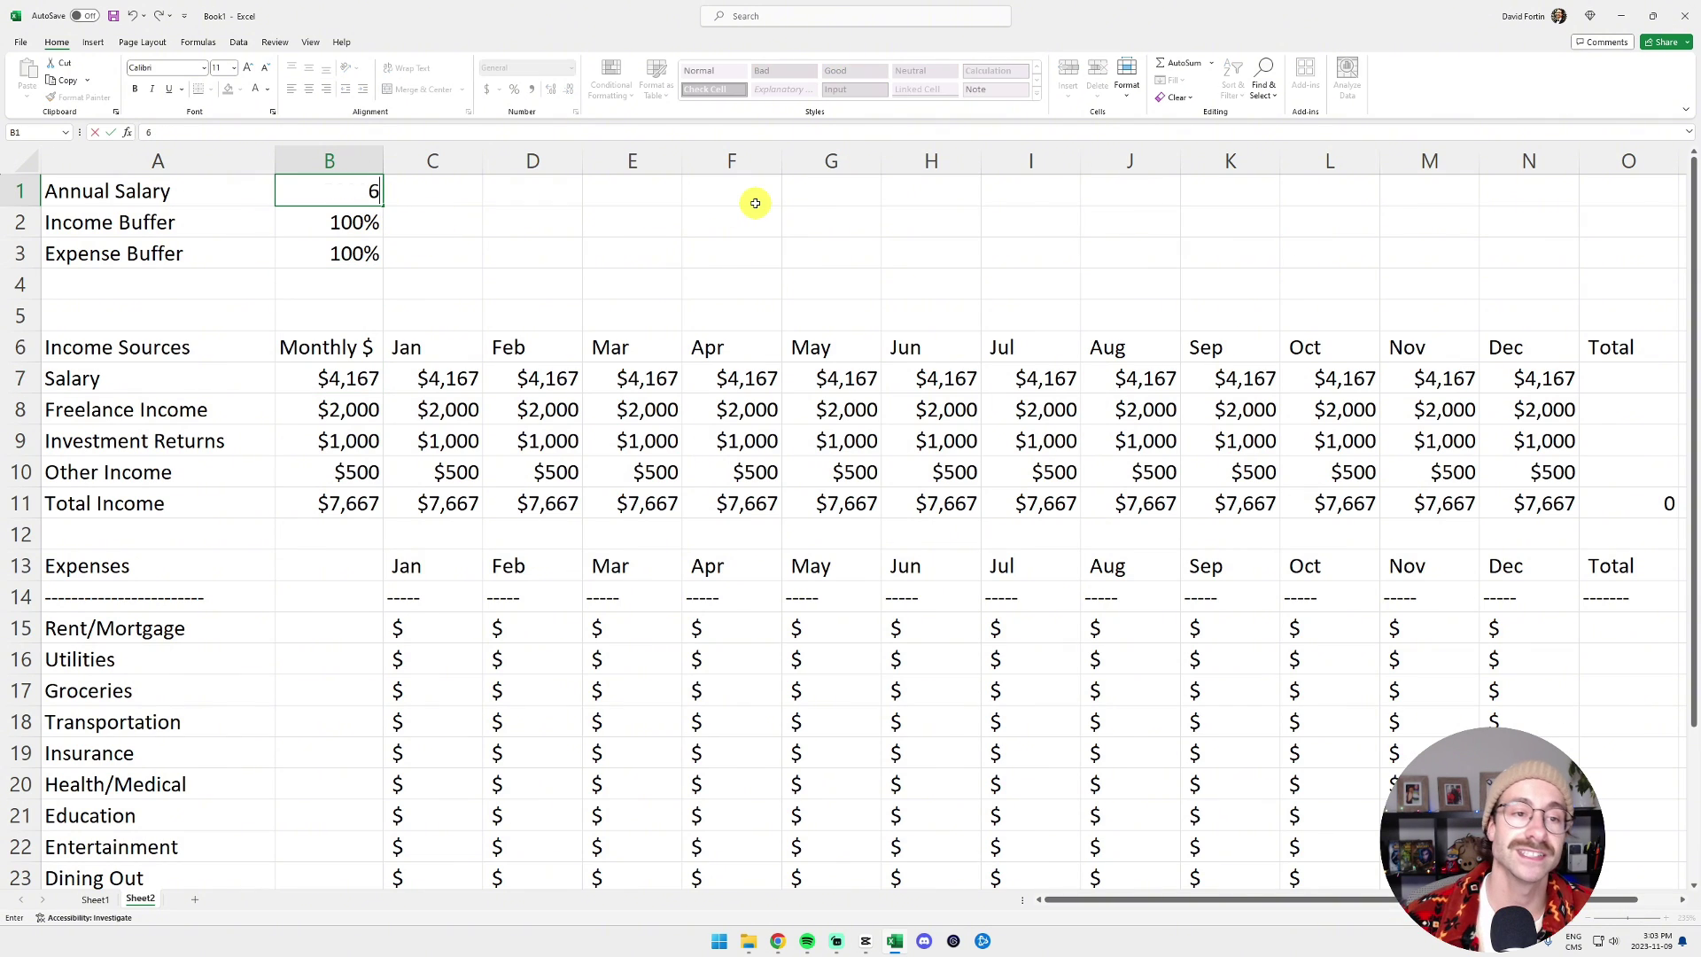
key(Return)
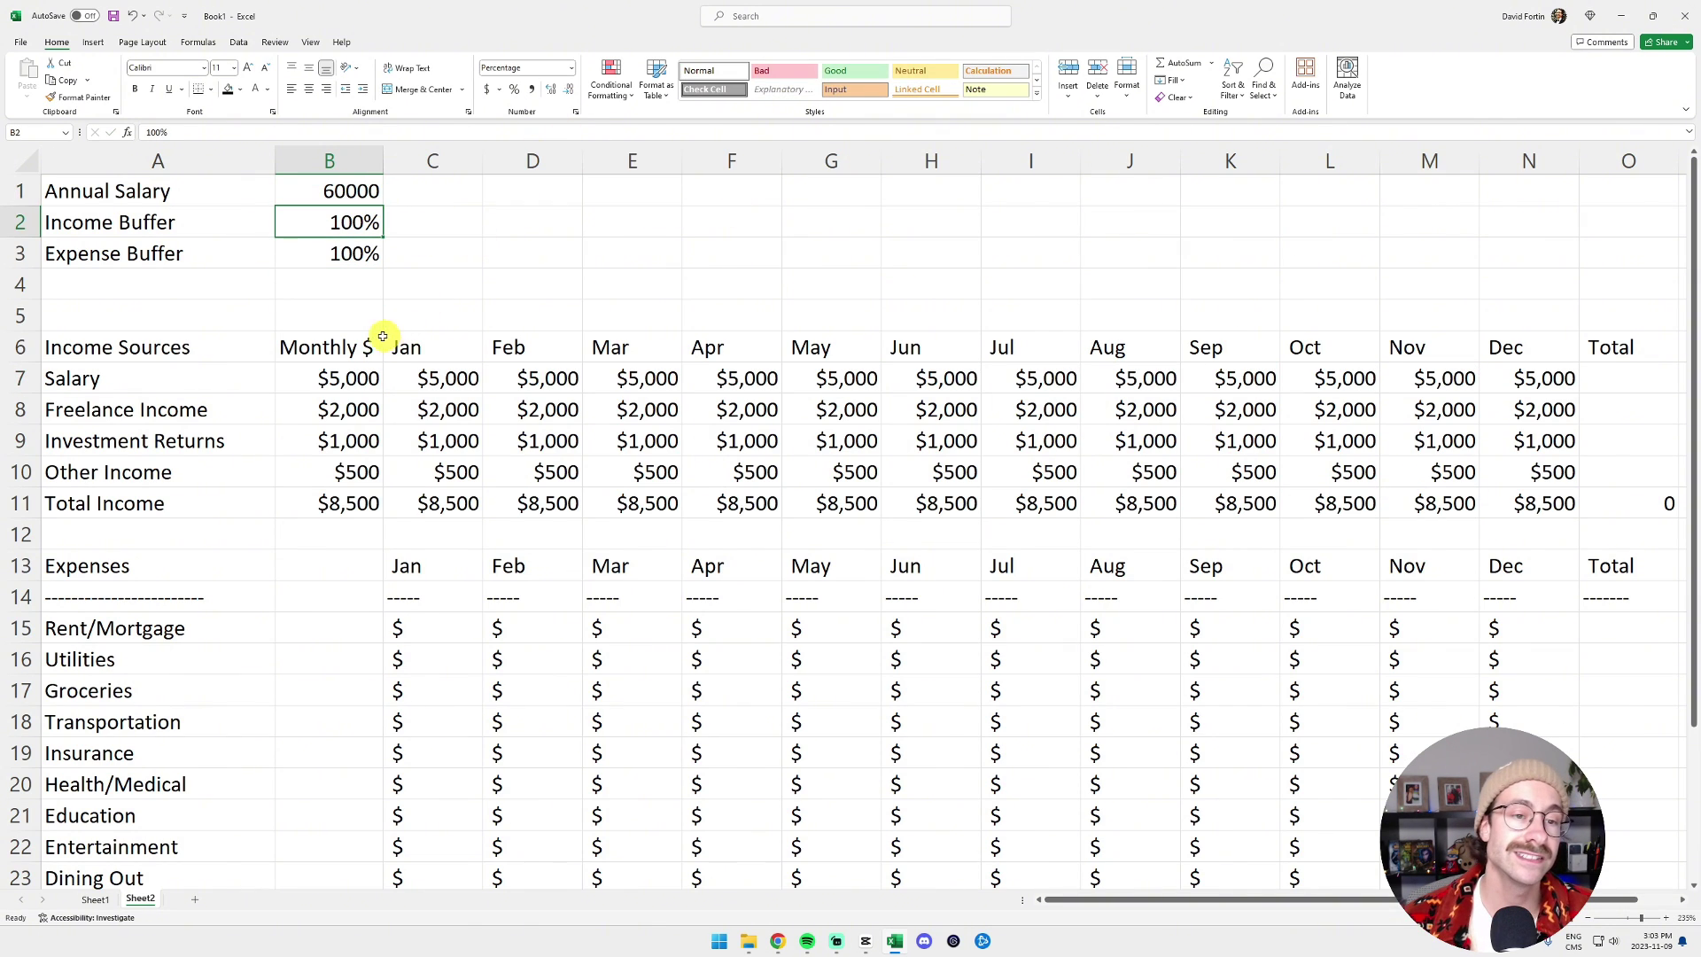
drag(330, 374, 1542, 394)
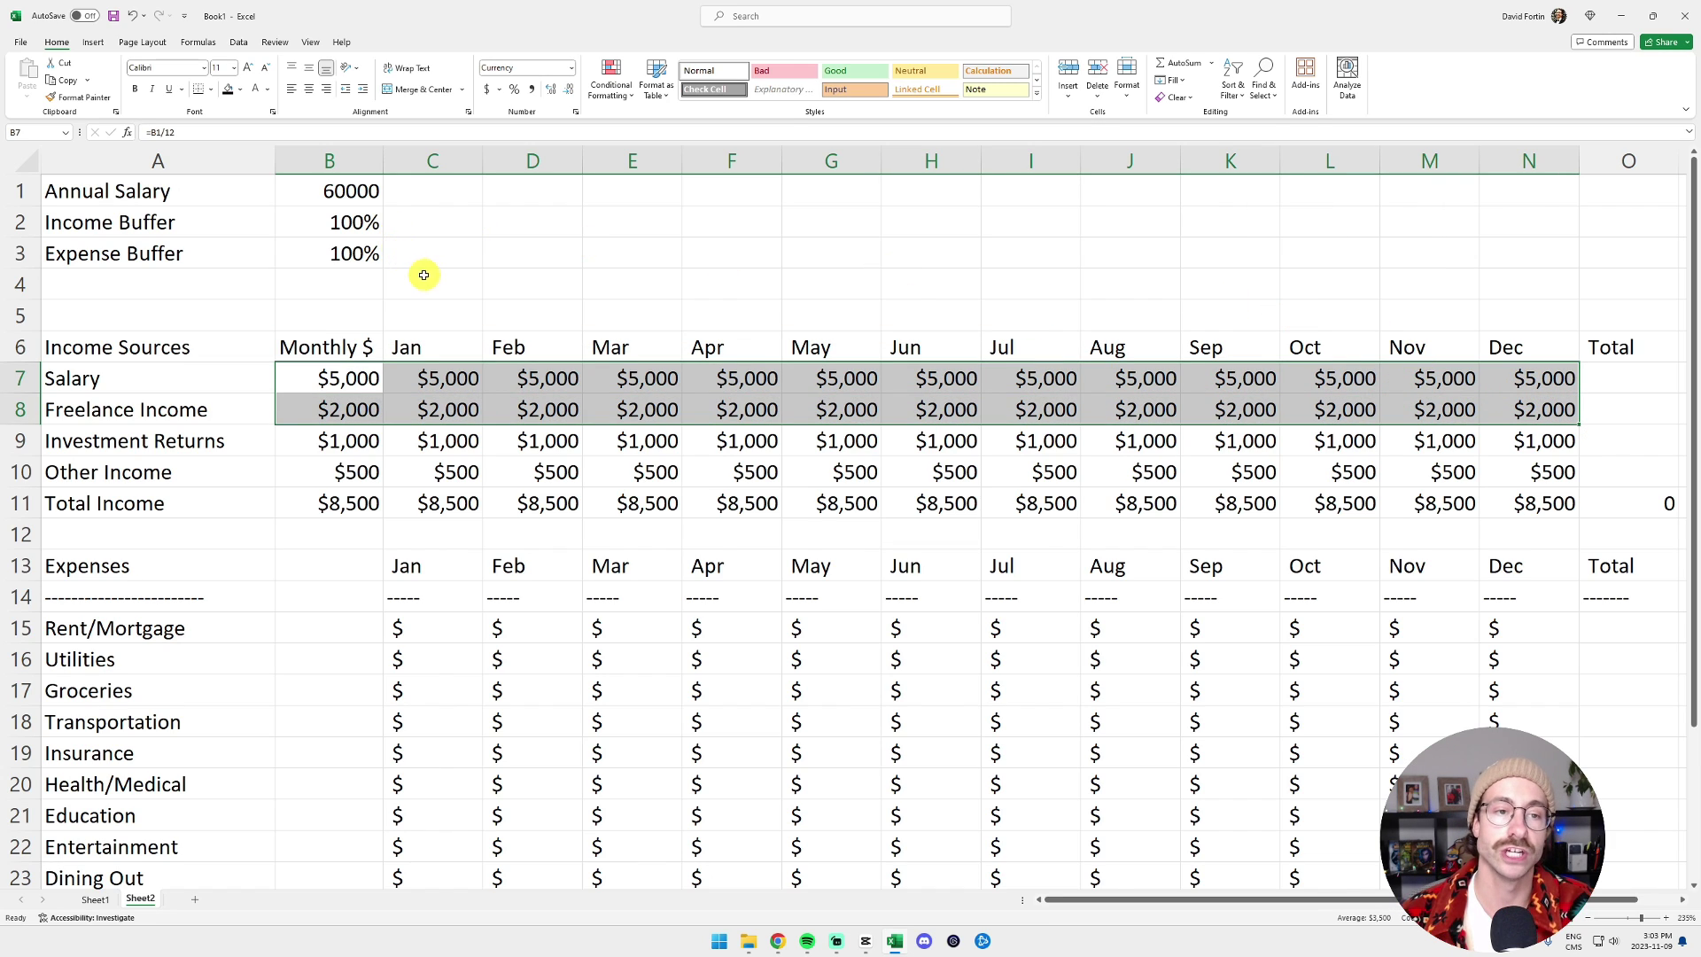
click(349, 190)
text(50000)
key(ctrl+Return)
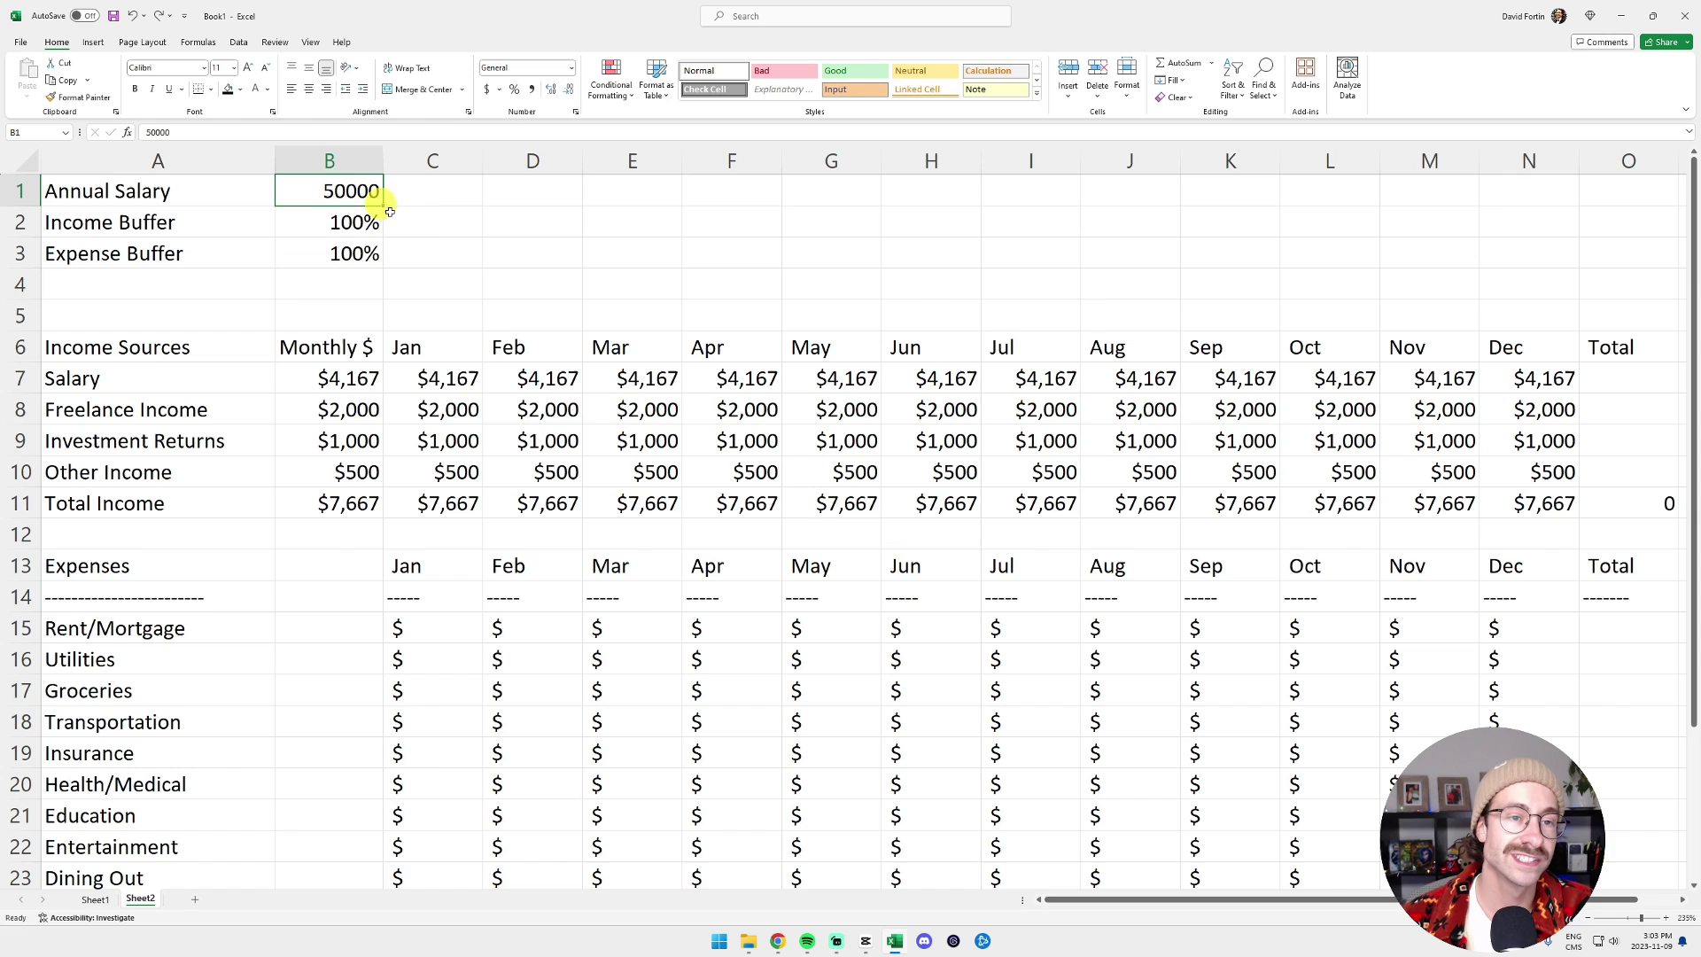
click(241, 89)
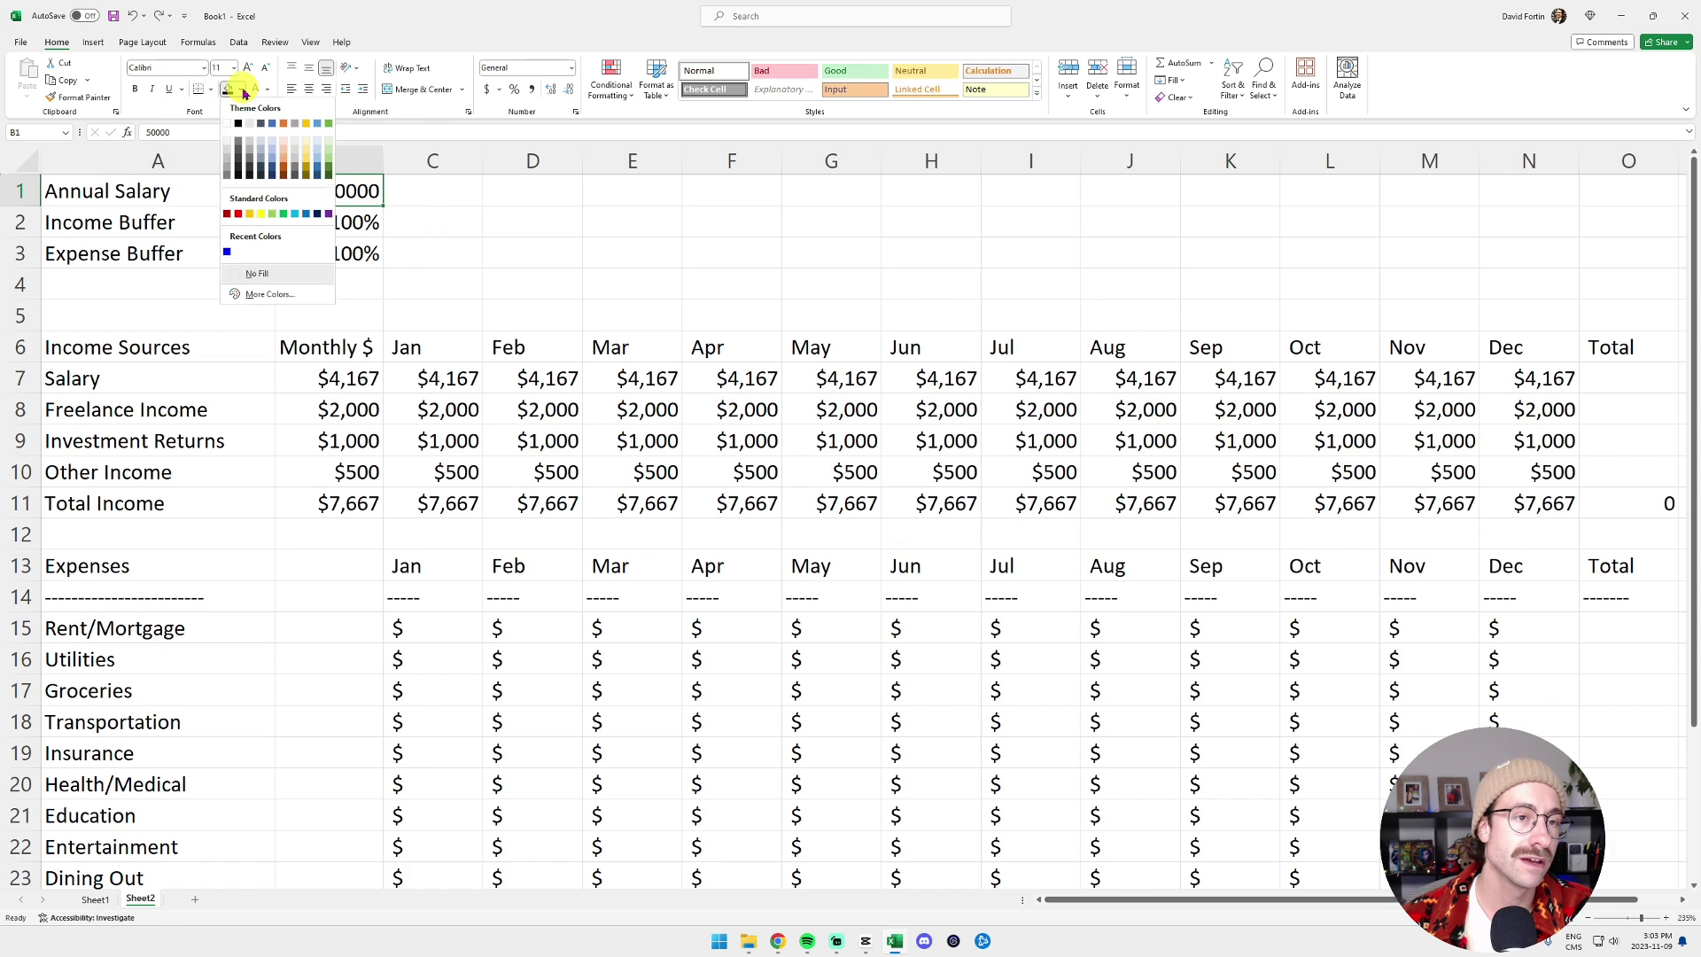
click(263, 217)
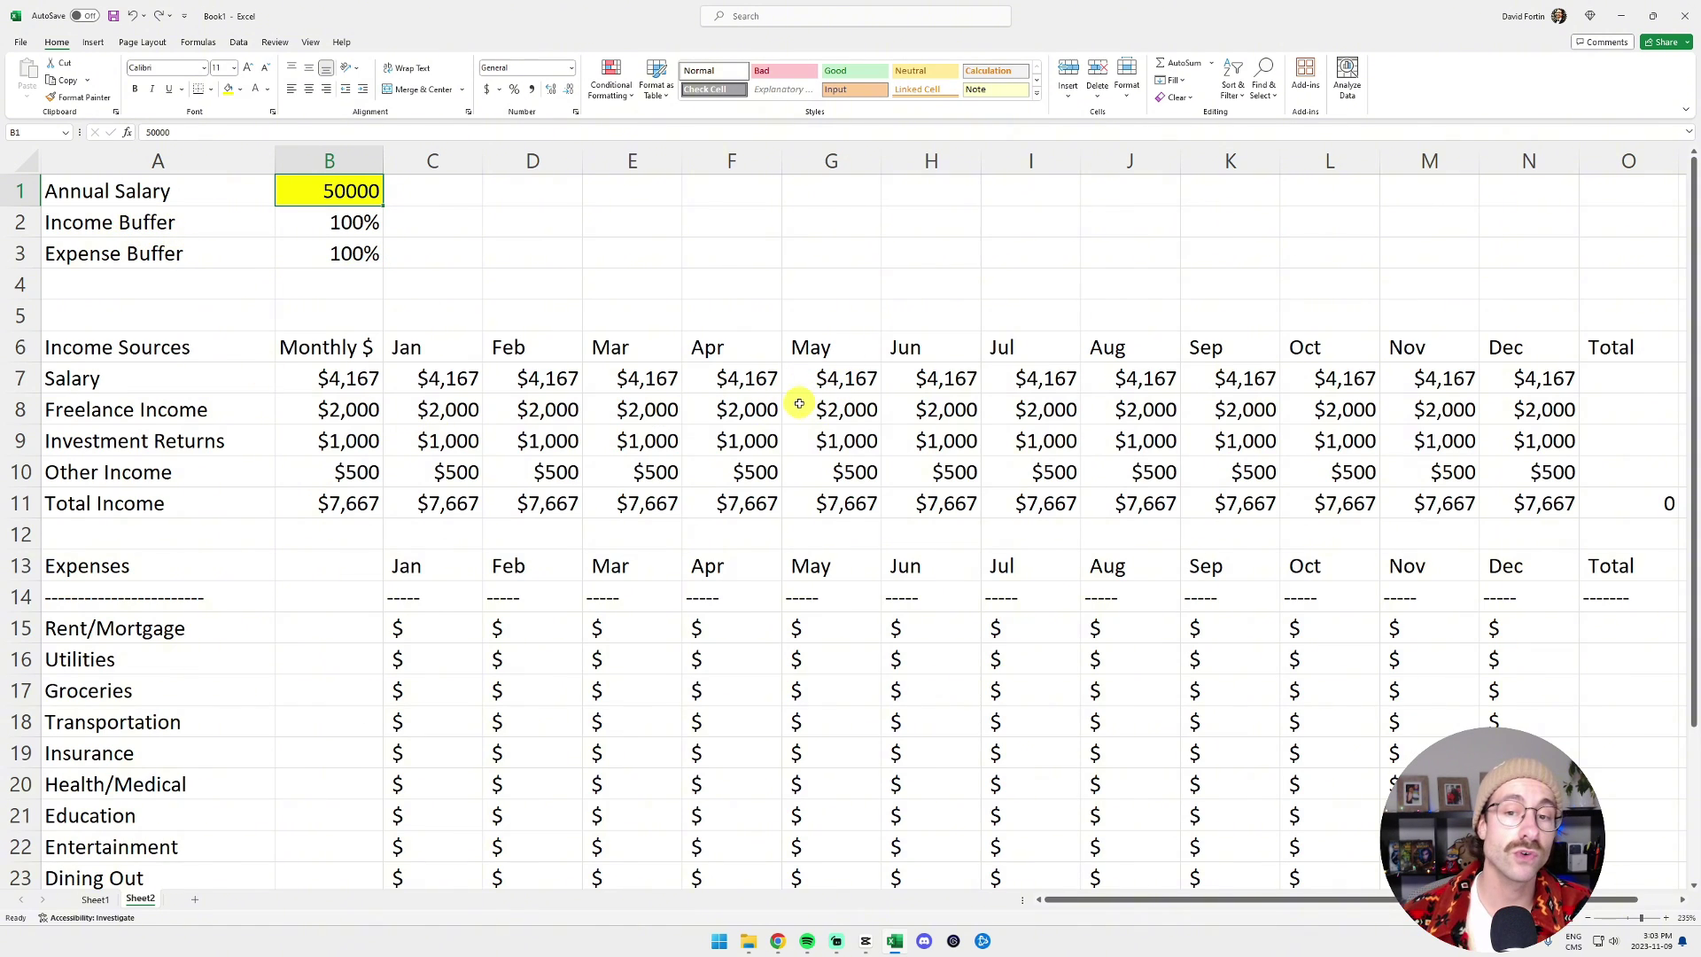
- Add yearly totals in O7:O10 using =SUM(C7:N7) copied down each income row
click(1610, 378)
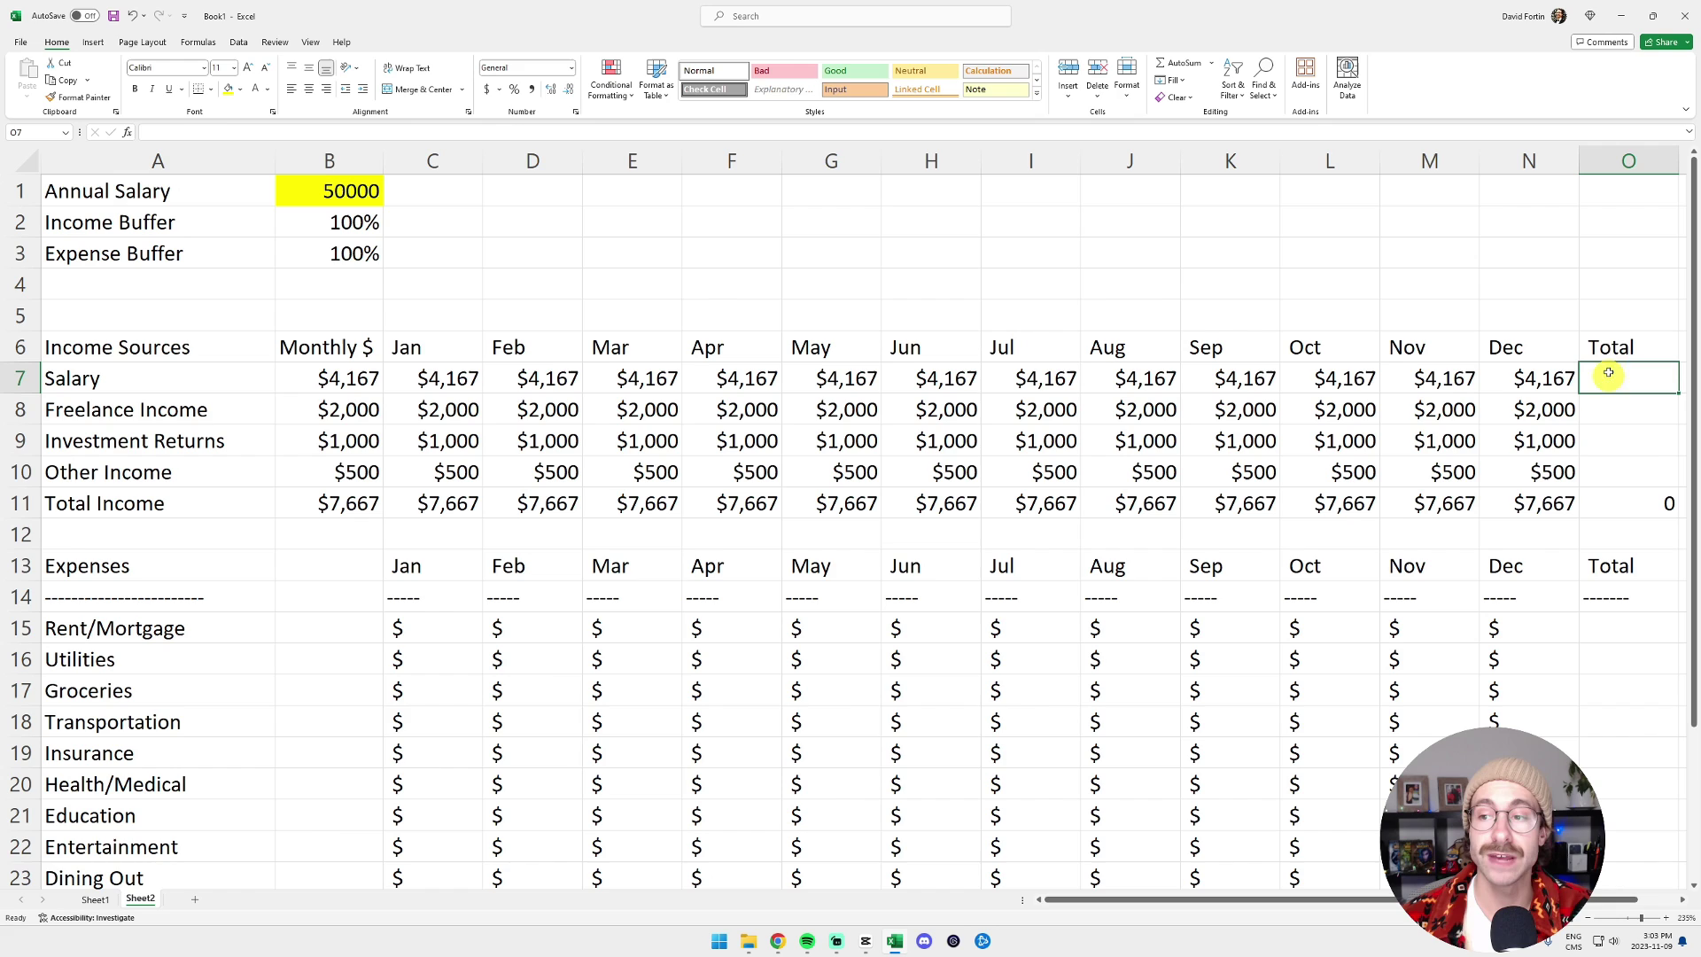
text(=sum()
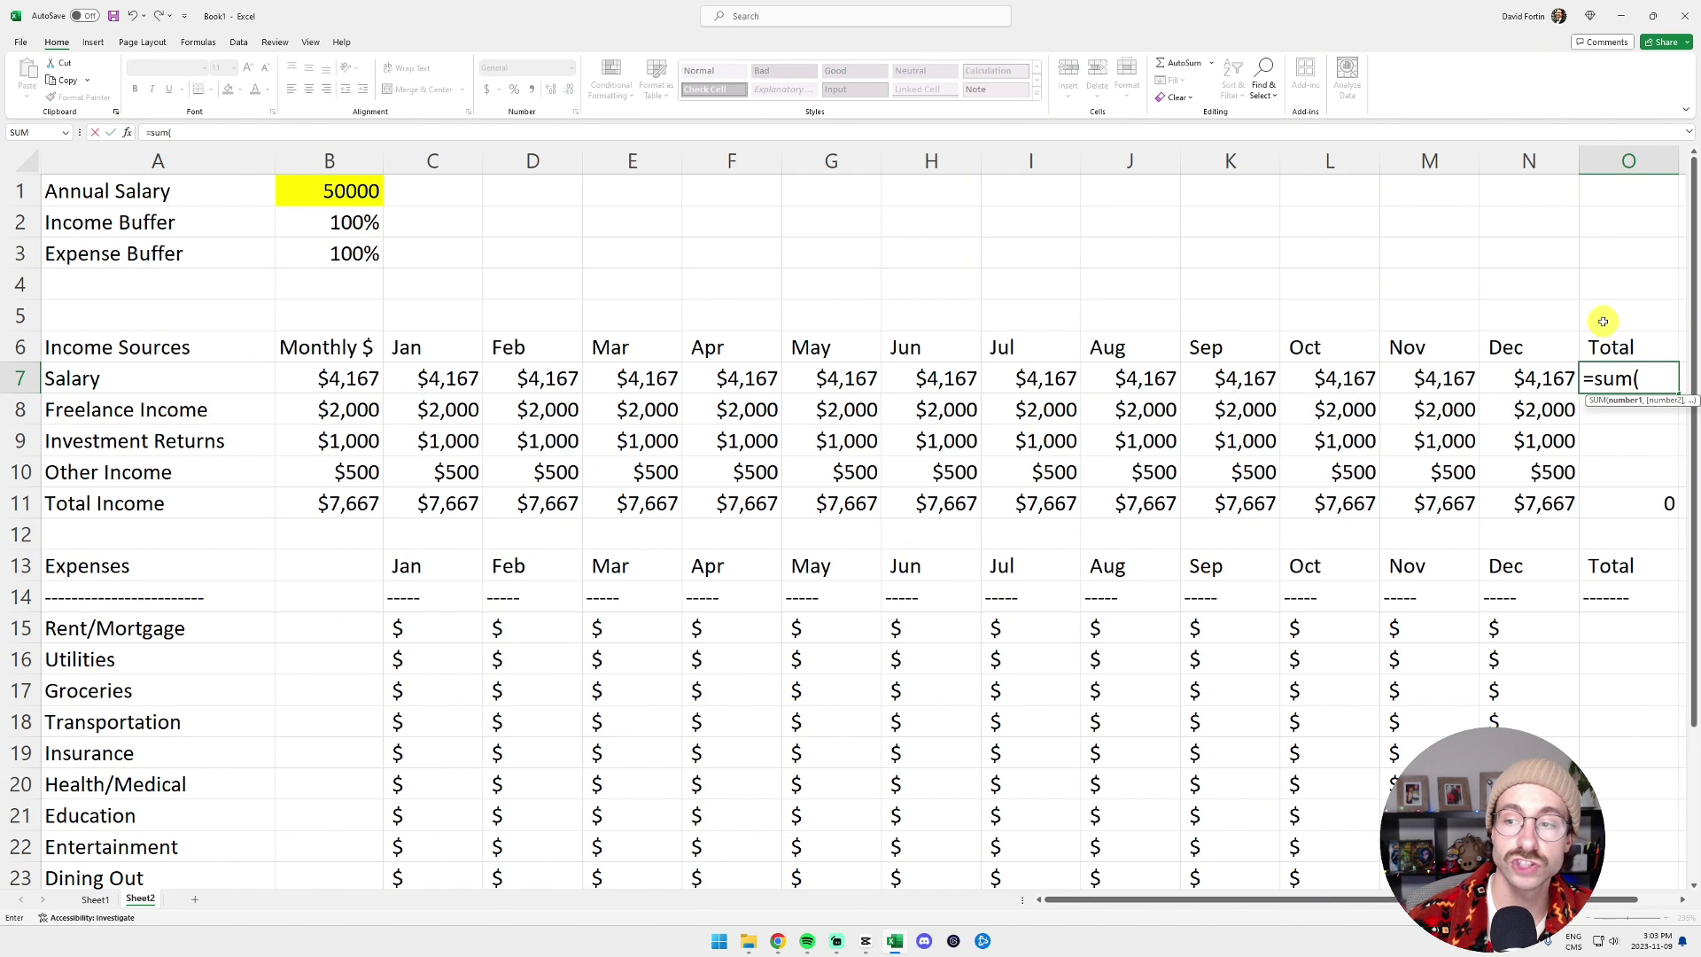
key(Left)
key(shift+Left)
key(shift+Left)
key(shift+Left)
key(shift+Left)
key(shift+Left)
key(shift+Left)
key(shift+Left)
key(shift+Left)
key(shift+Left)
key(shift+Left)
key(shift+Left)
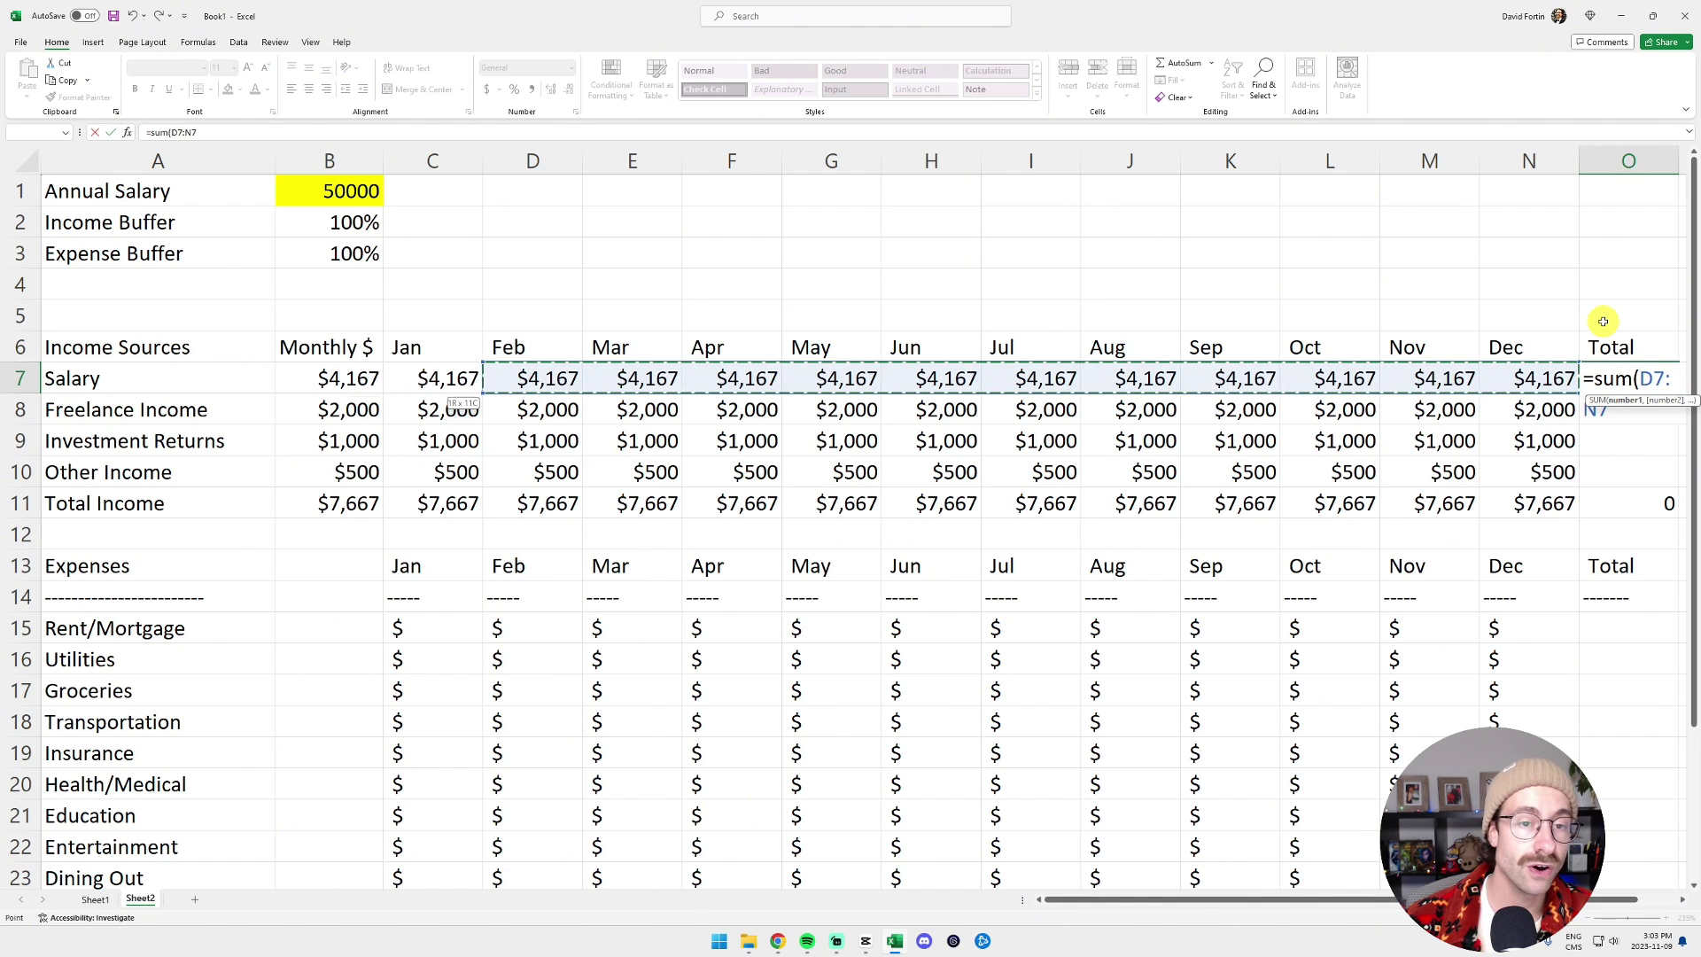
key(ctrl+Return)
key(ctrl+c)
key(Down)
key(shift+Down)
key(shift+Down)
key(ctrl+v)
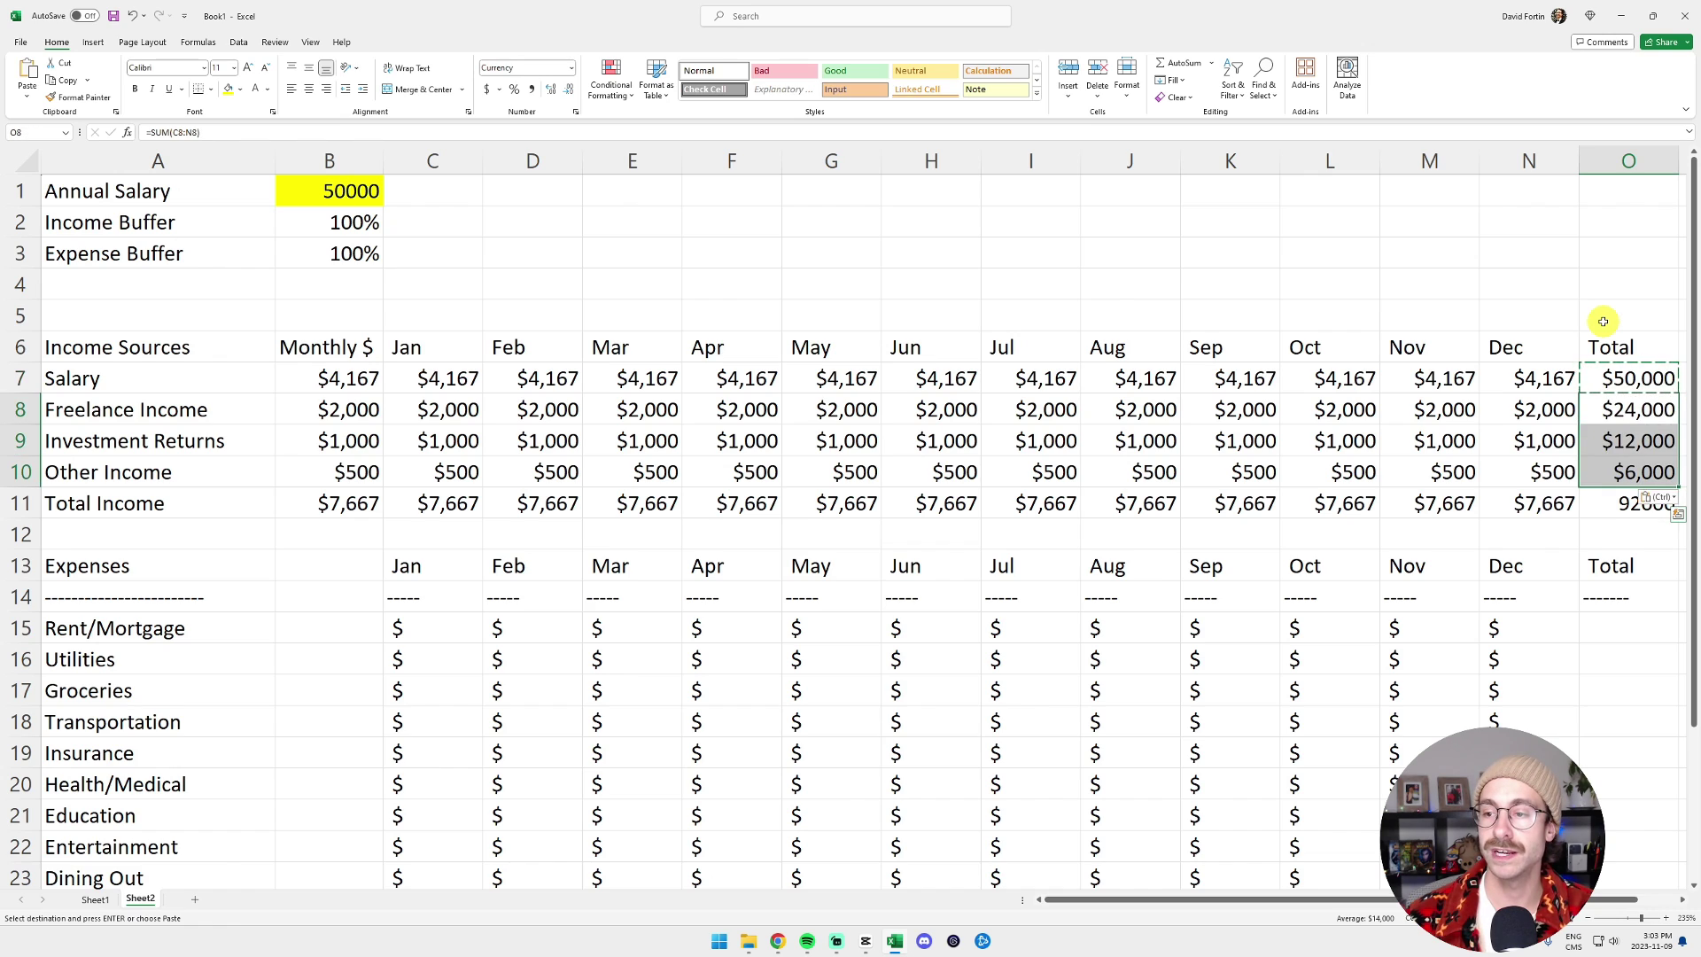
key(Escape)
- Make the income header row bold with black fill and white text
drag(1631, 346, 167, 346)
key(ctrl+b)
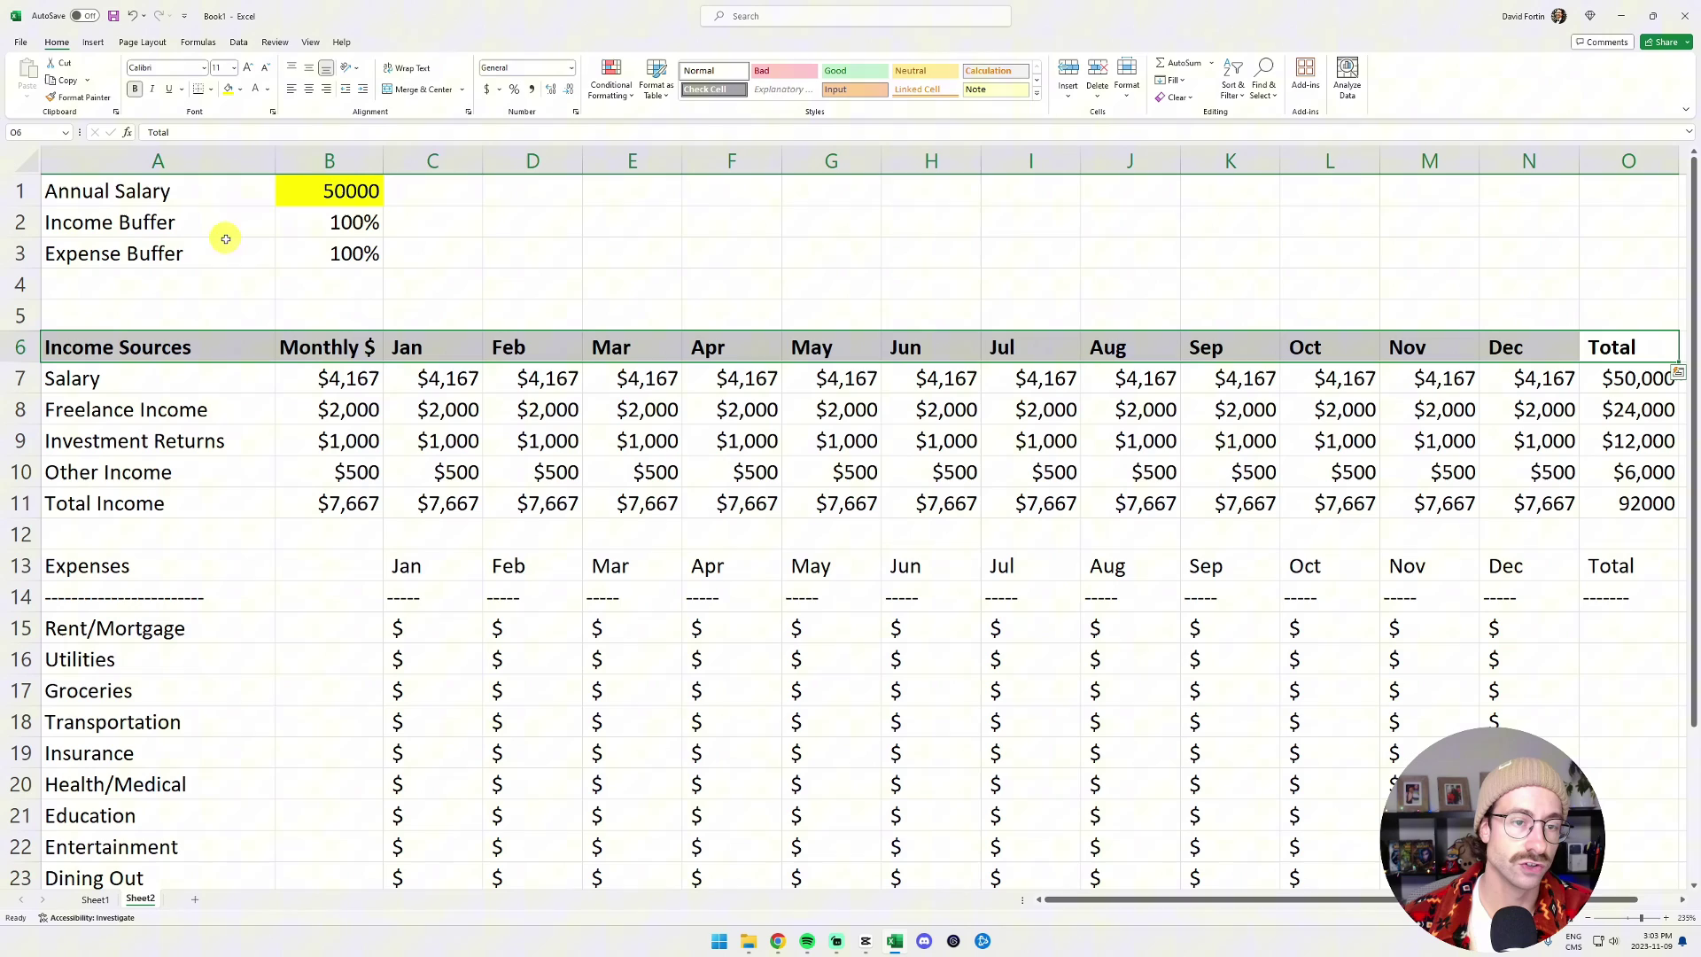
click(241, 89)
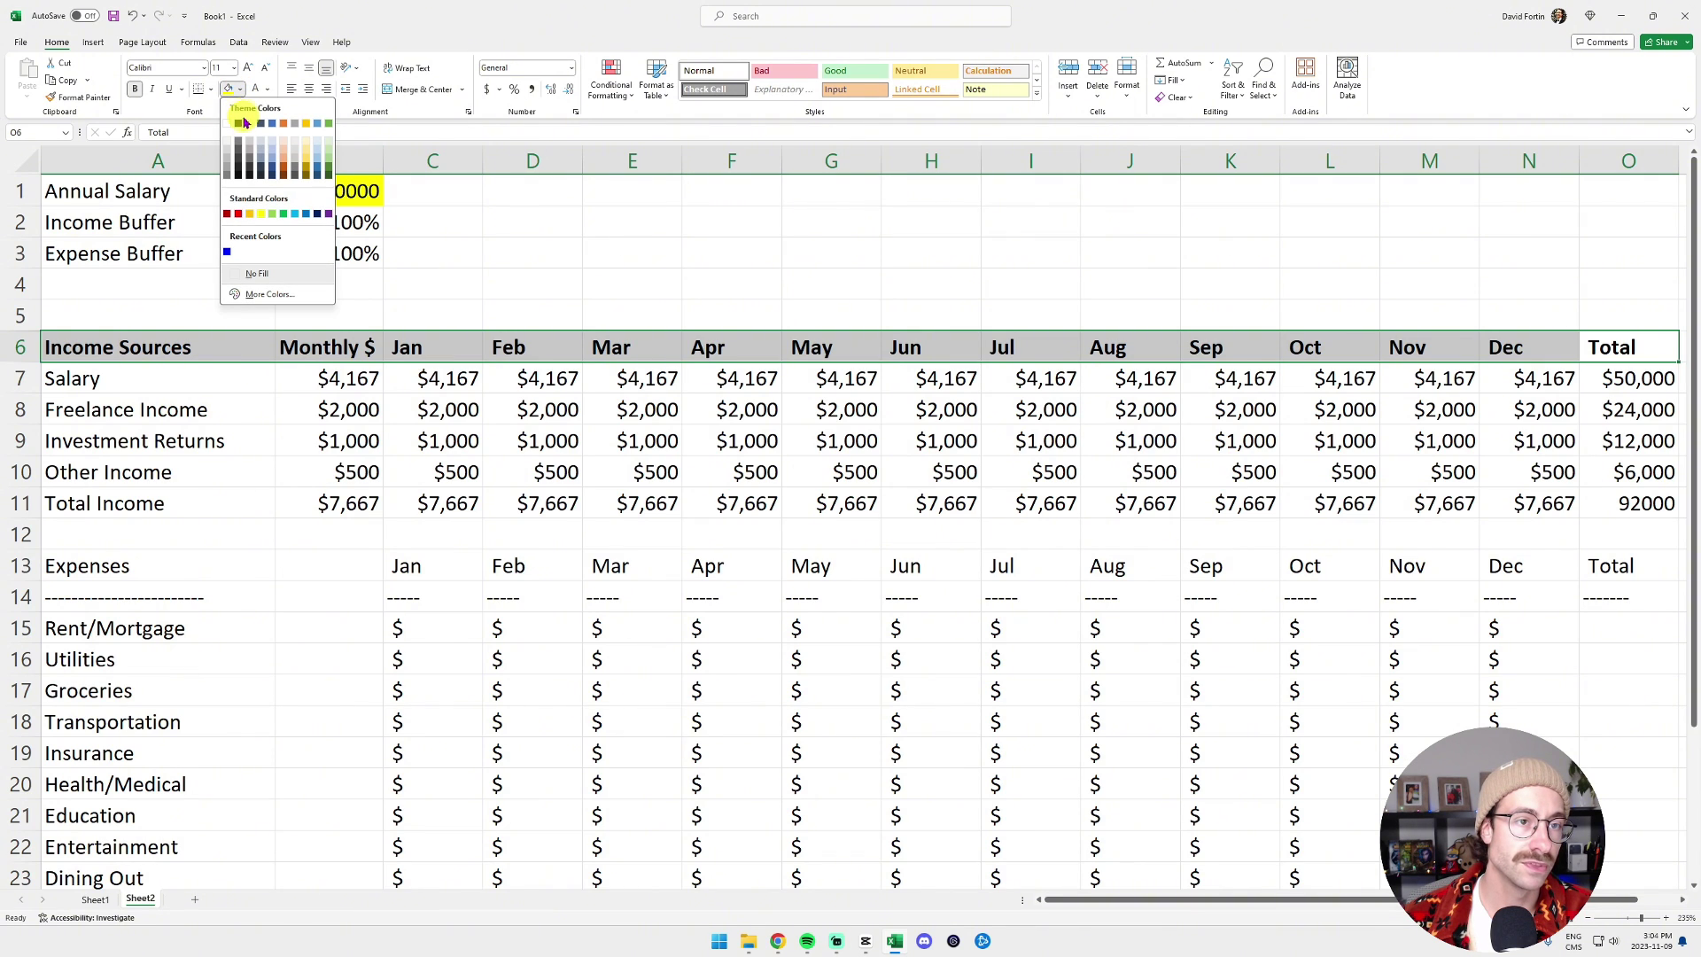
click(240, 124)
click(266, 91)
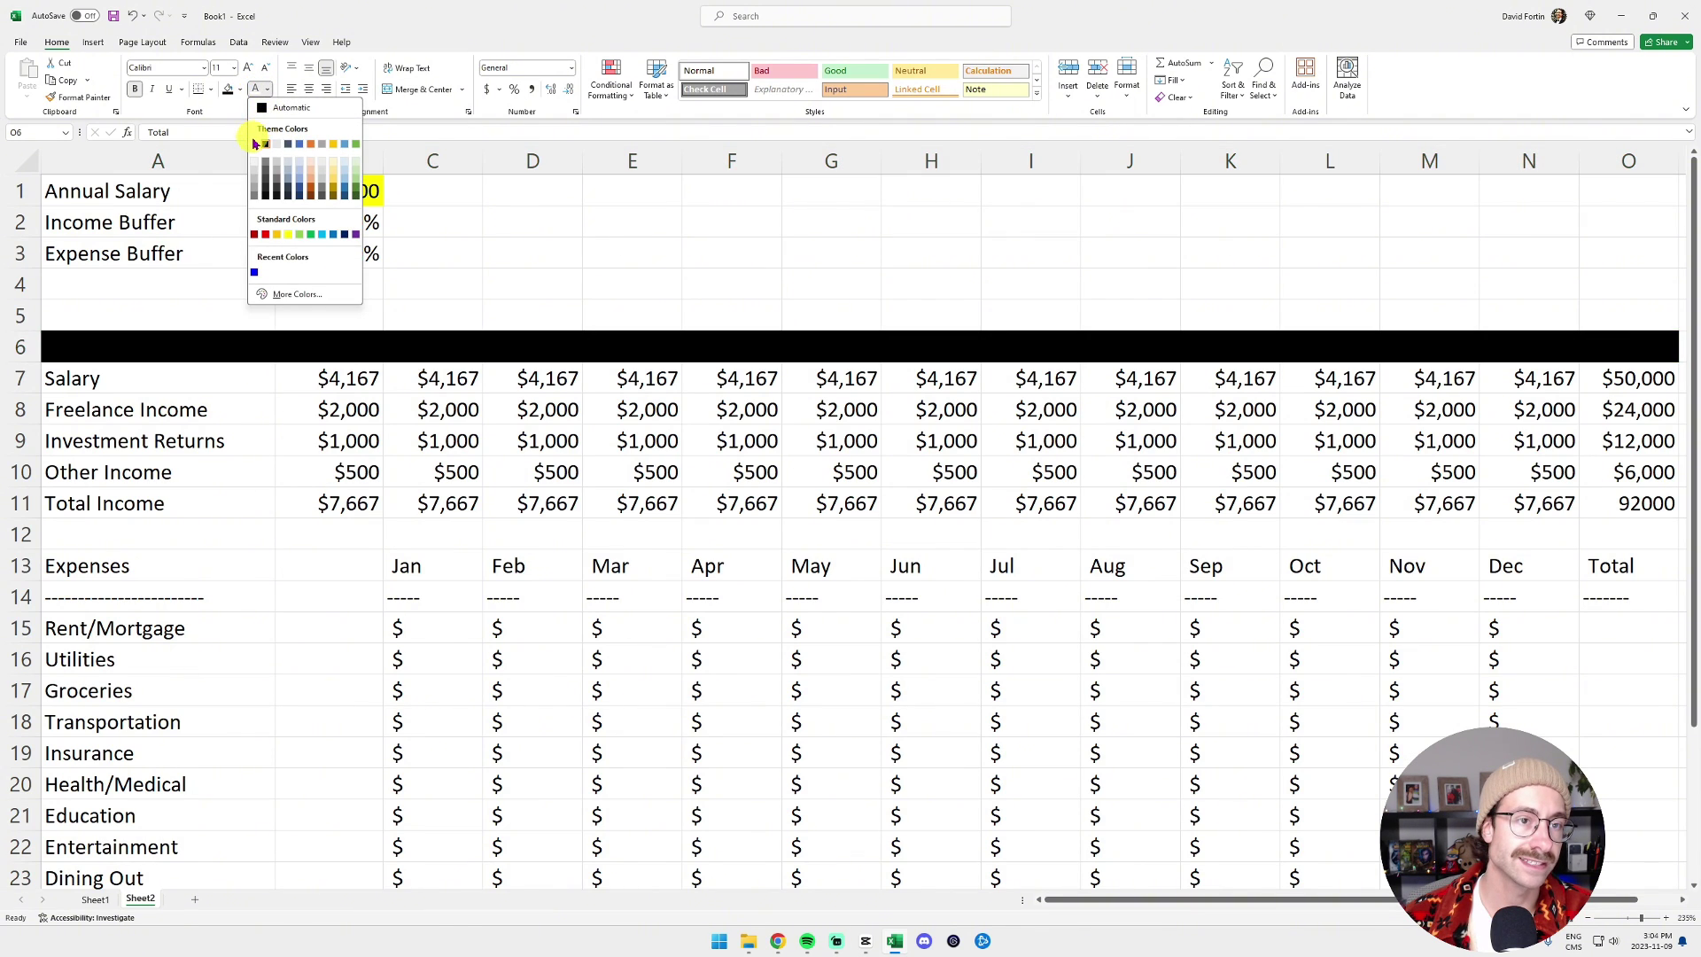
click(257, 125)
click(589, 276)
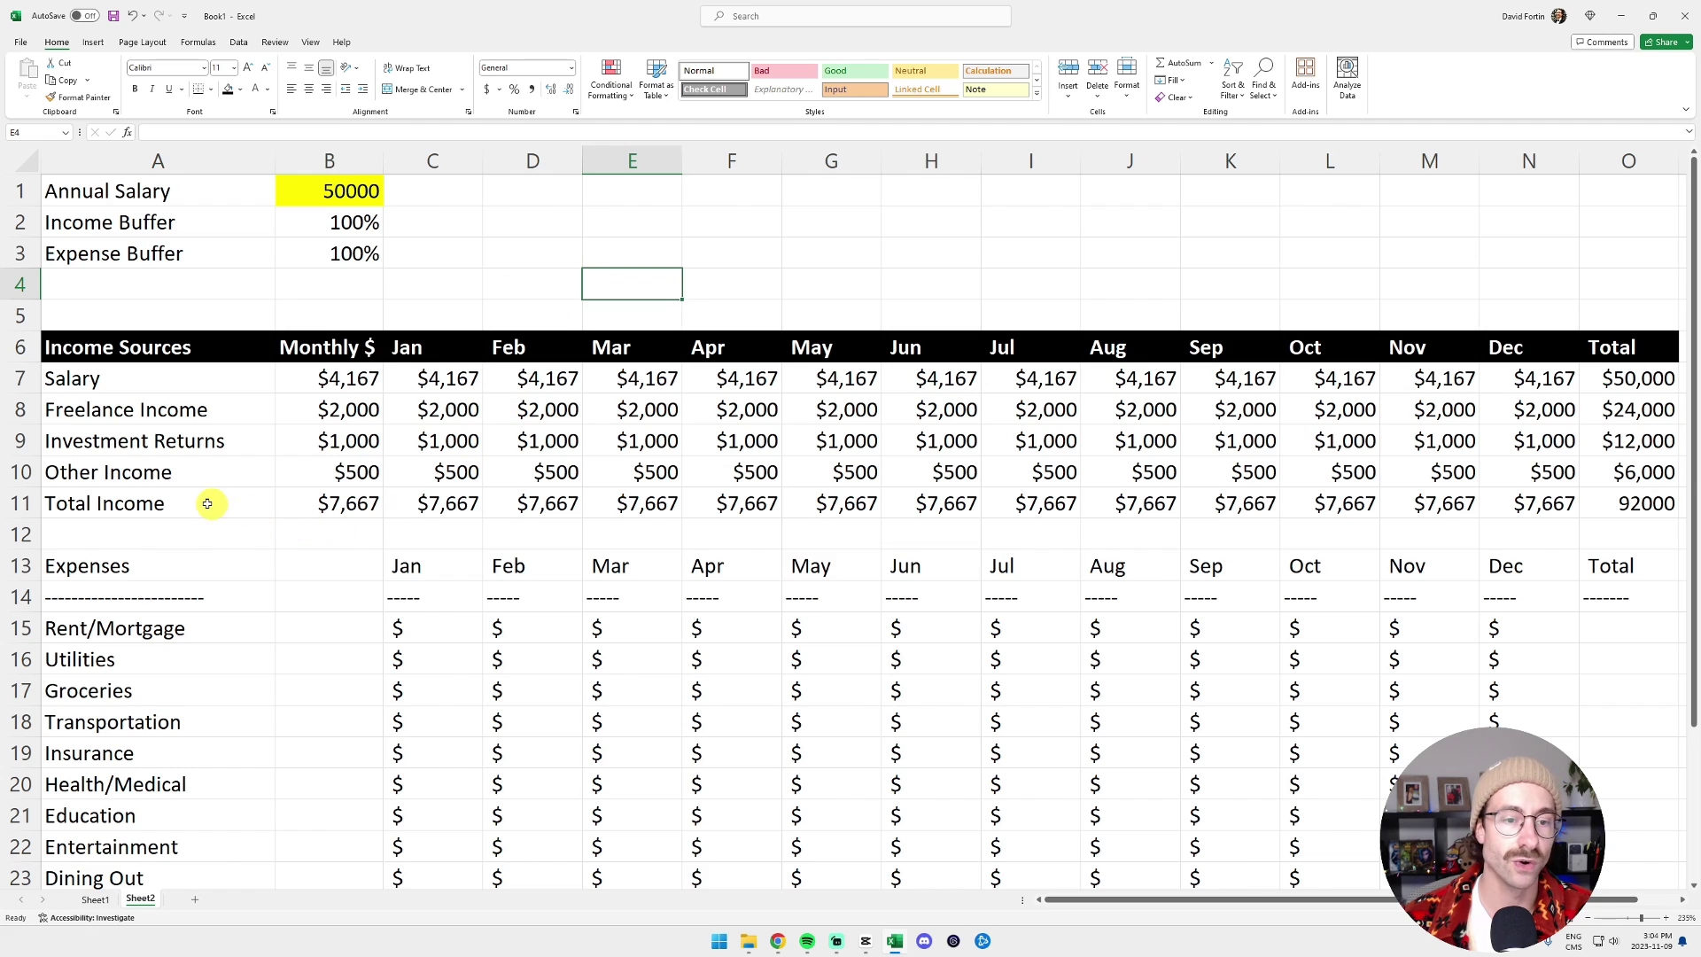
- Make the Total Income row bold blue and bold the yearly totals O7:O10
drag(159, 502, 1641, 510)
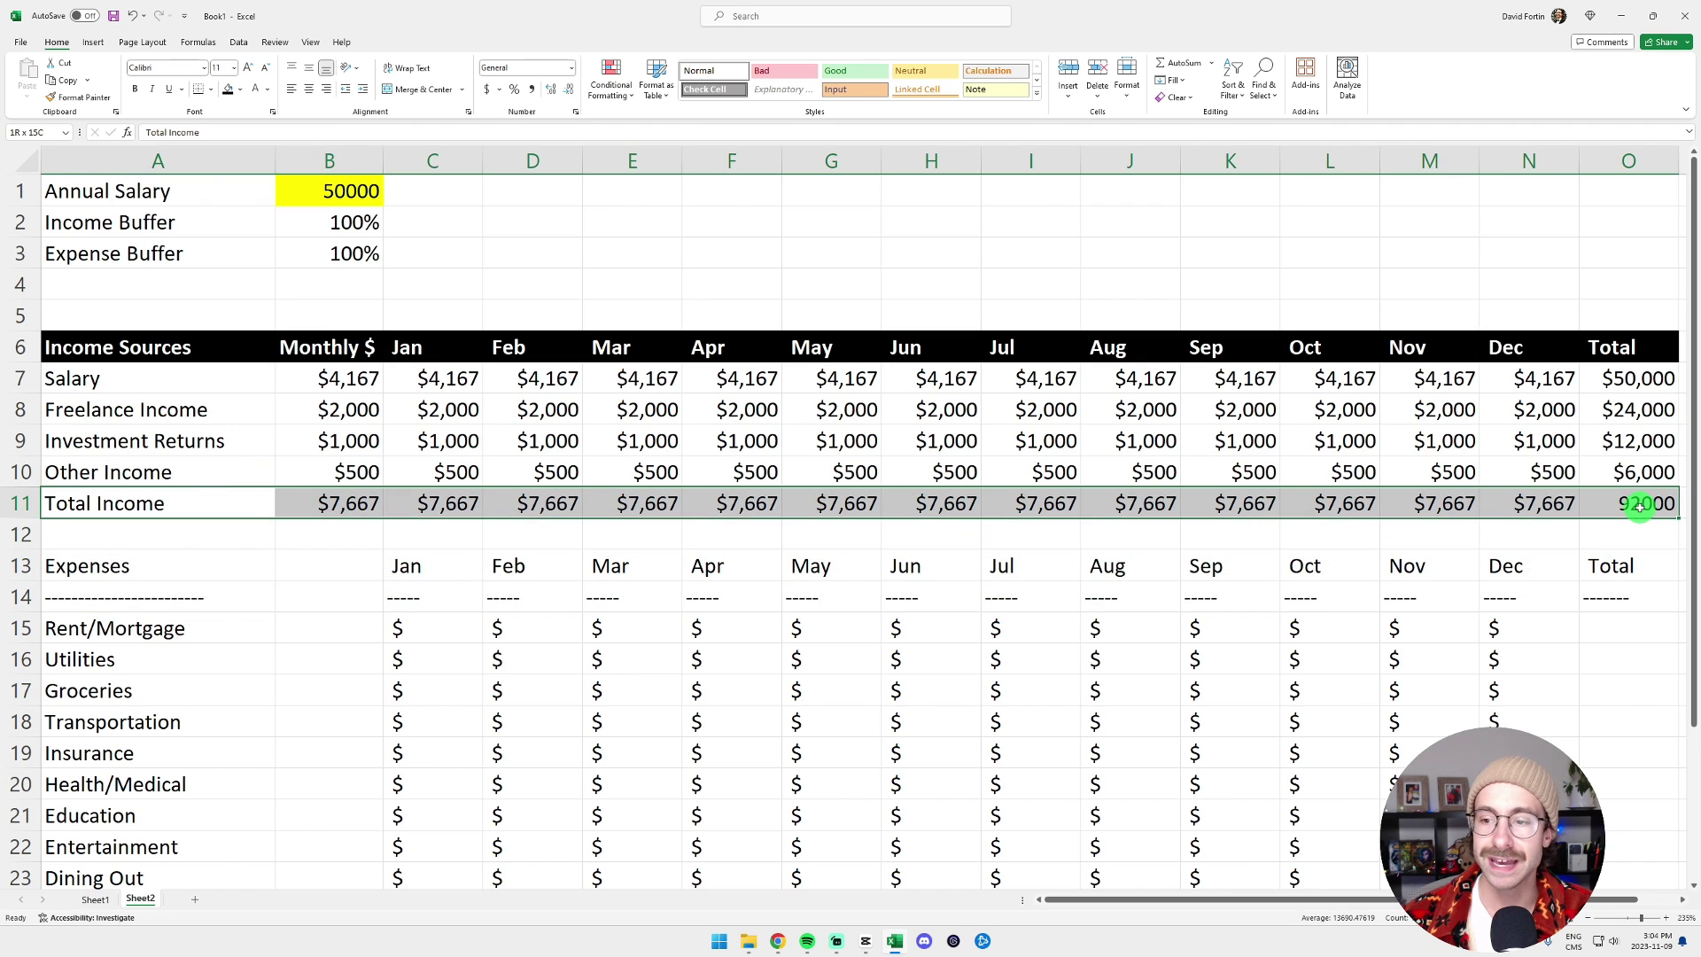
key(ctrl+b)
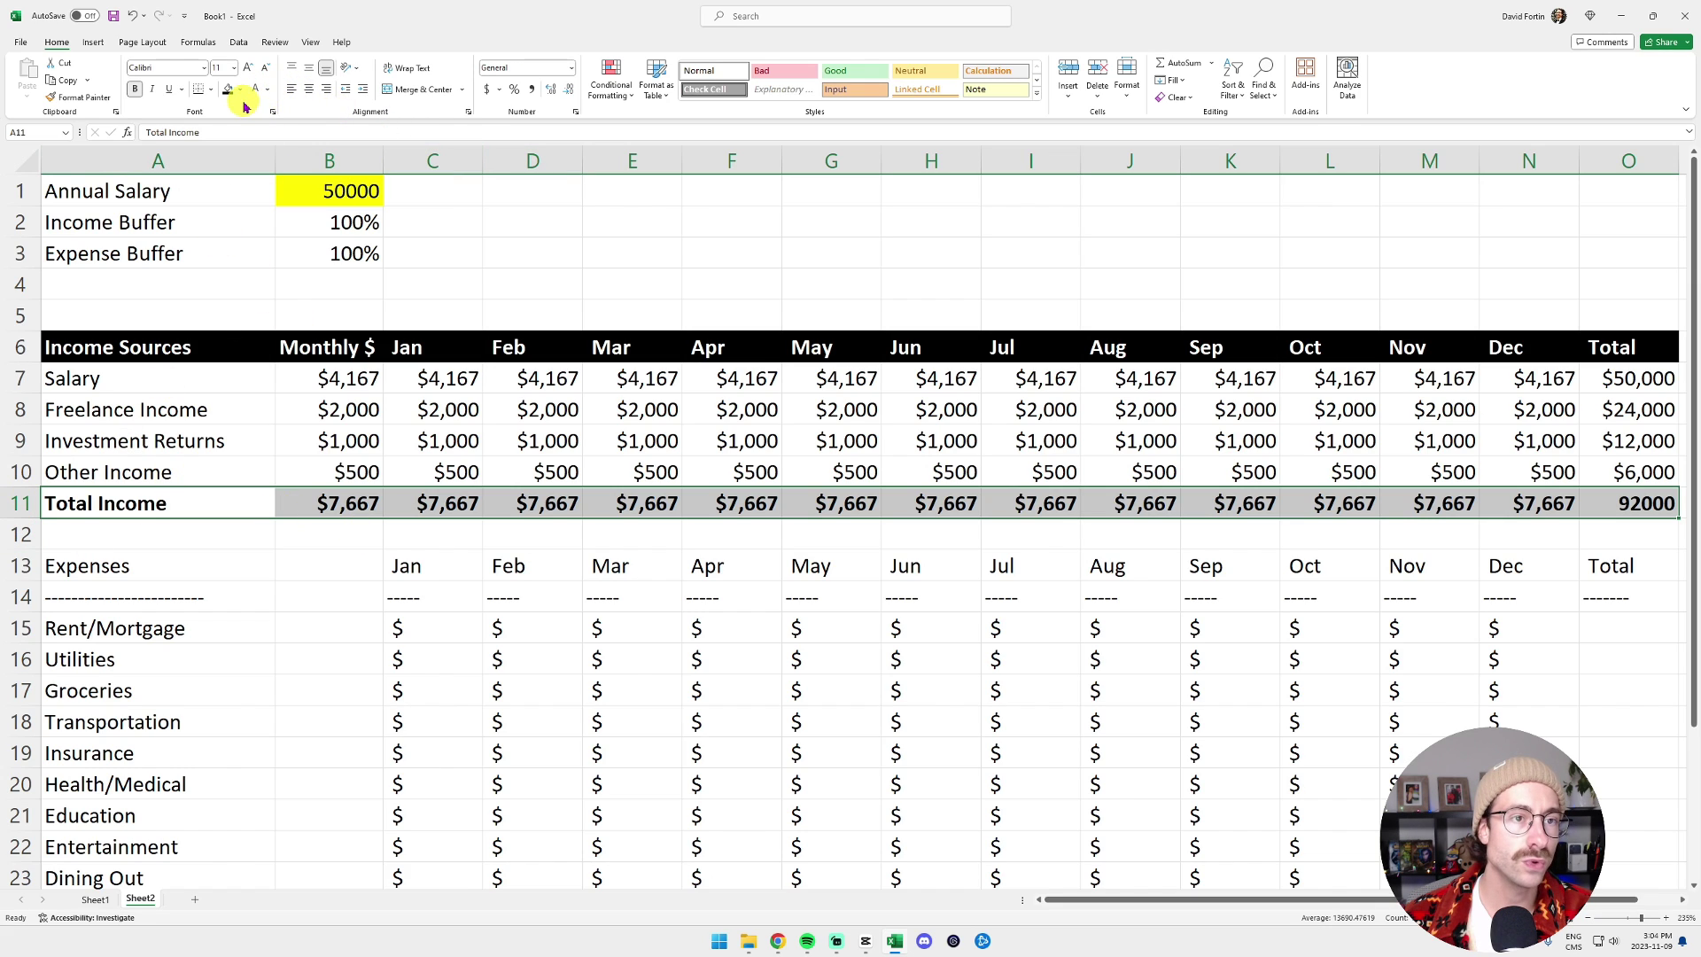
click(269, 90)
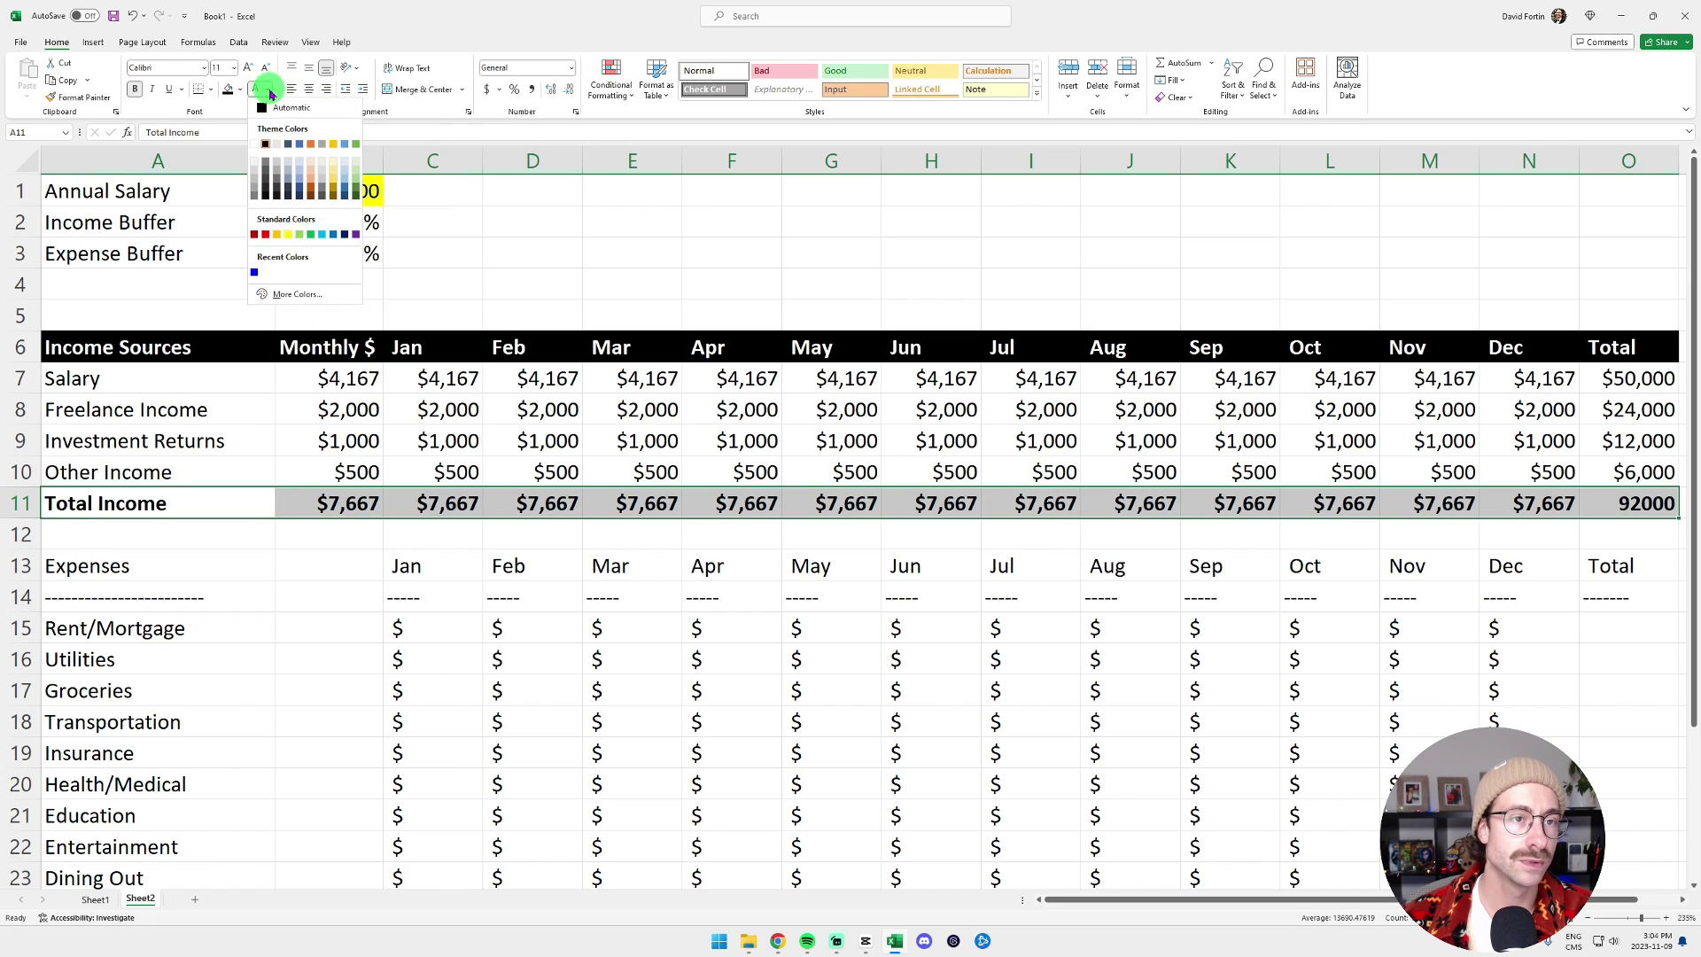
click(256, 277)
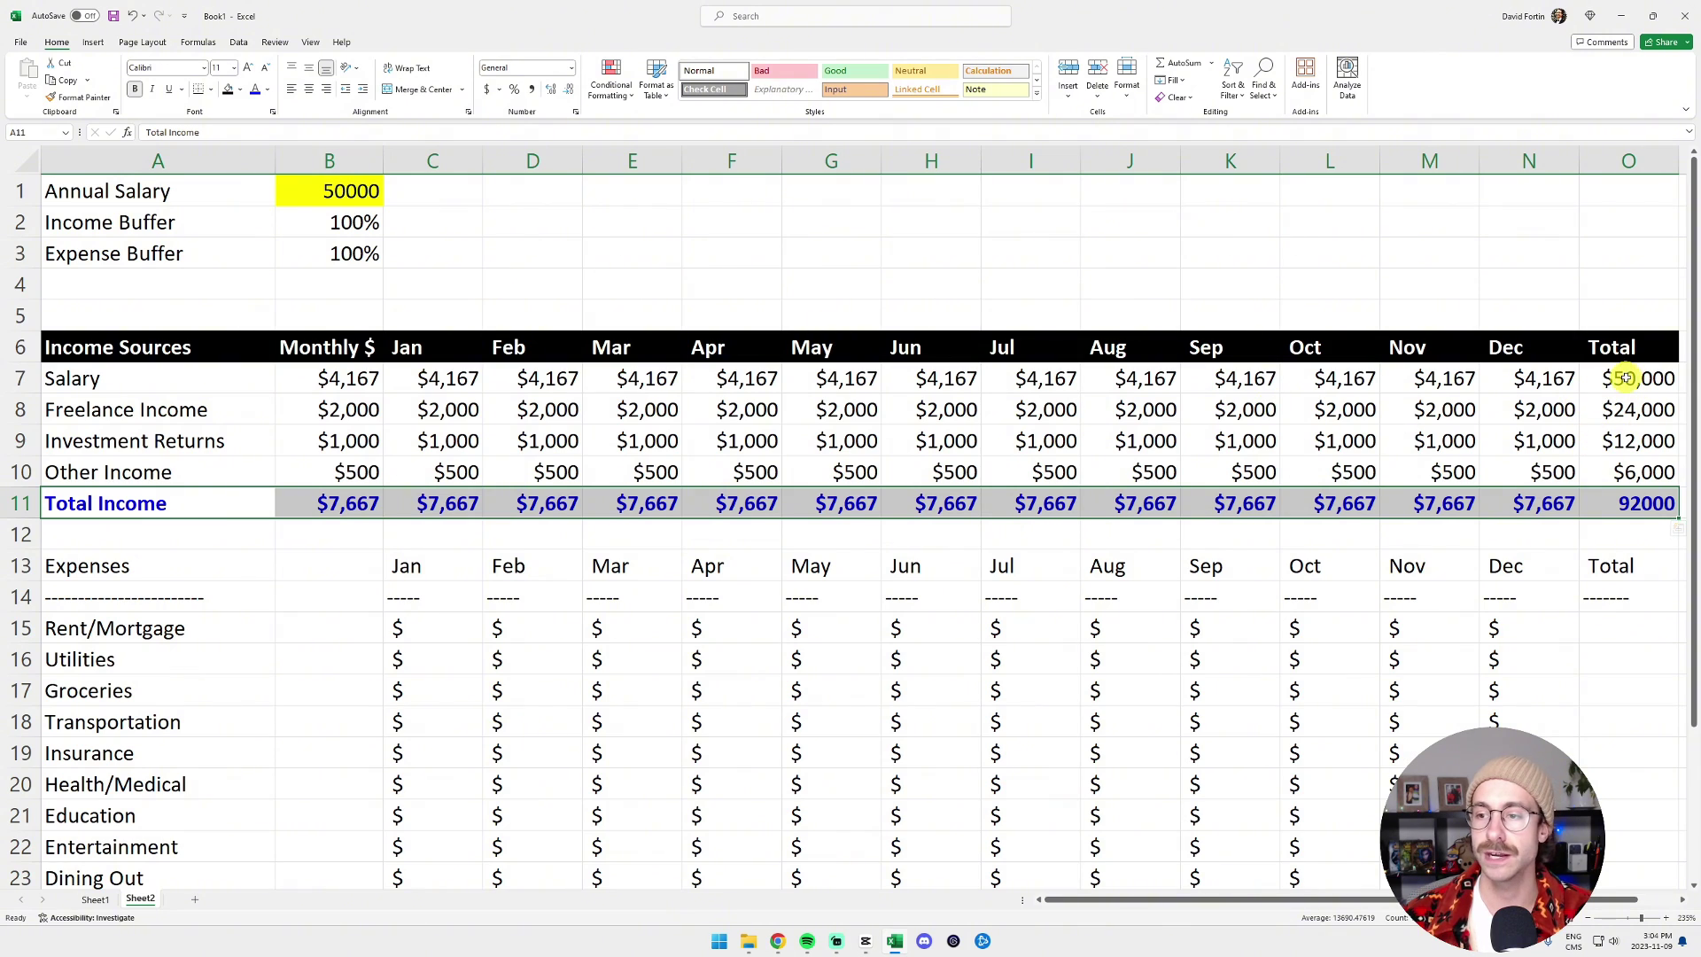
drag(1626, 379, 1630, 472)
click(136, 91)
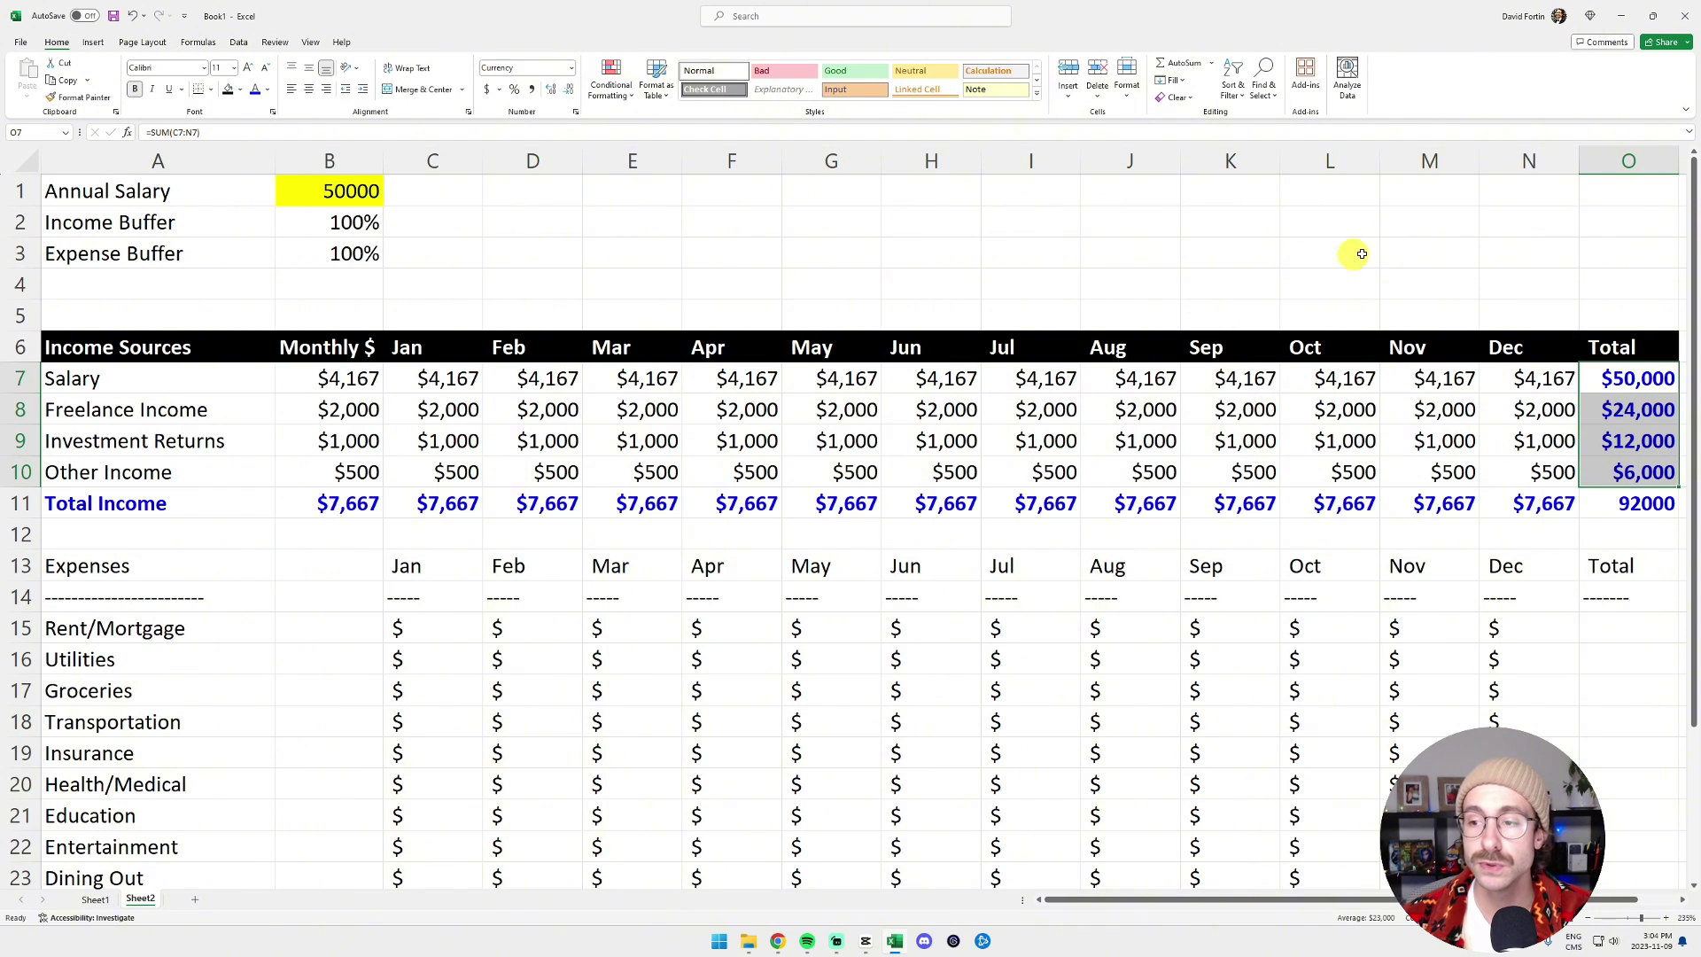
click(1427, 253)
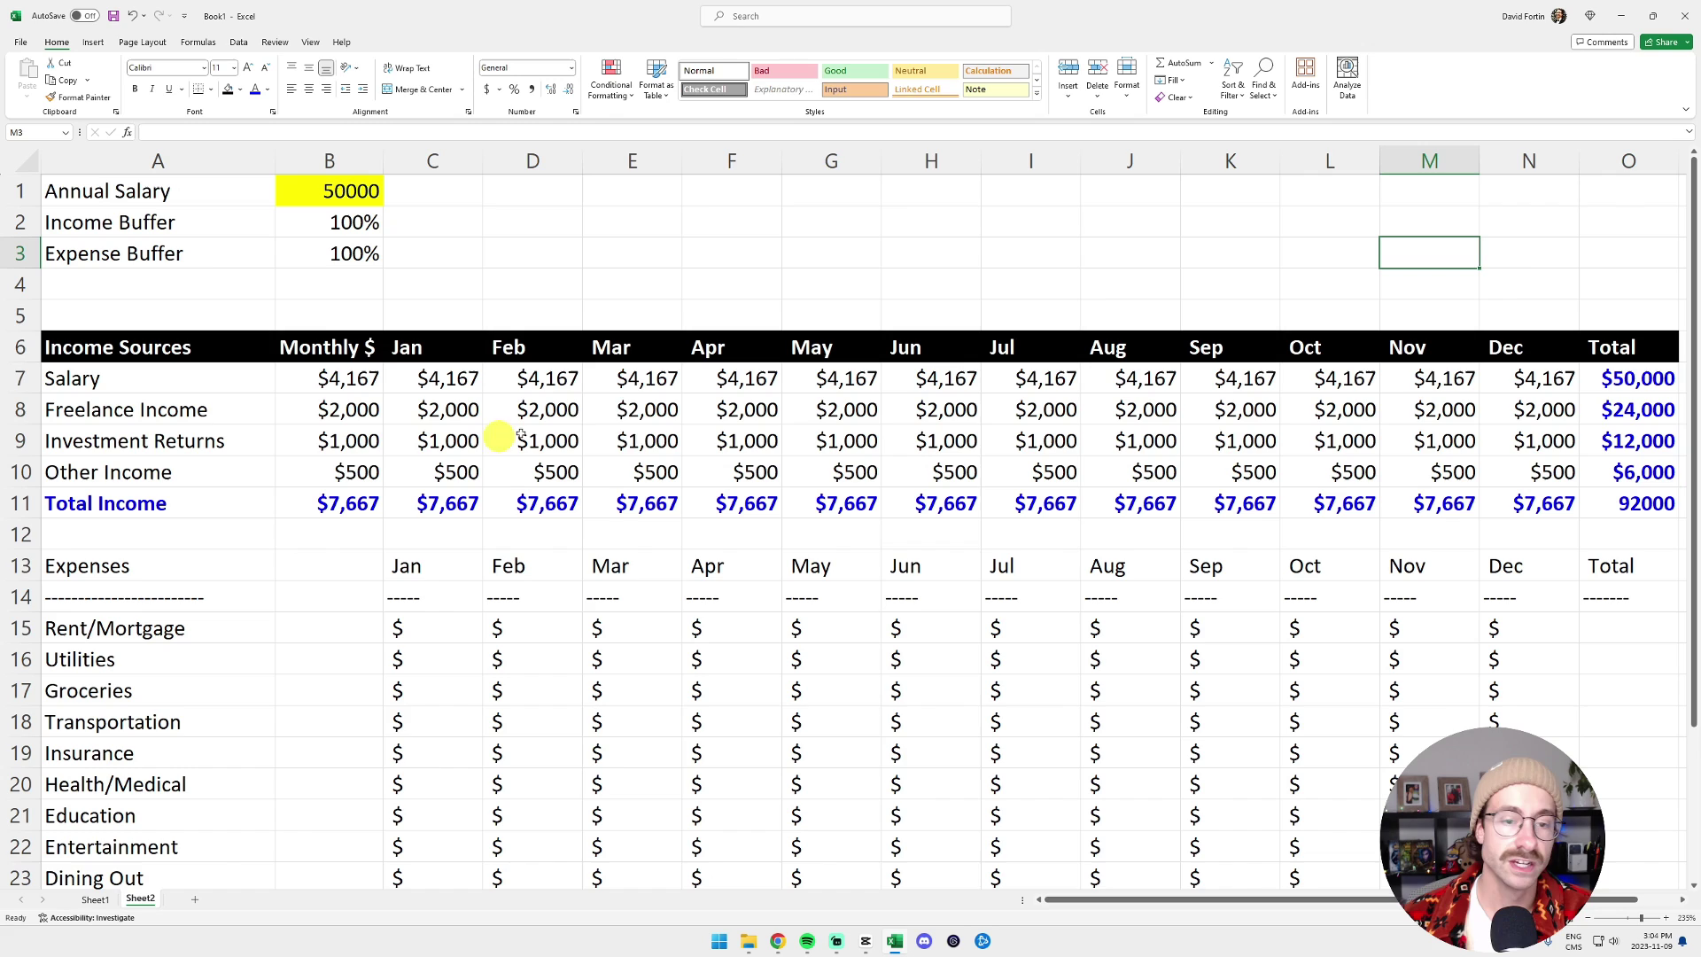
click(1635, 503)
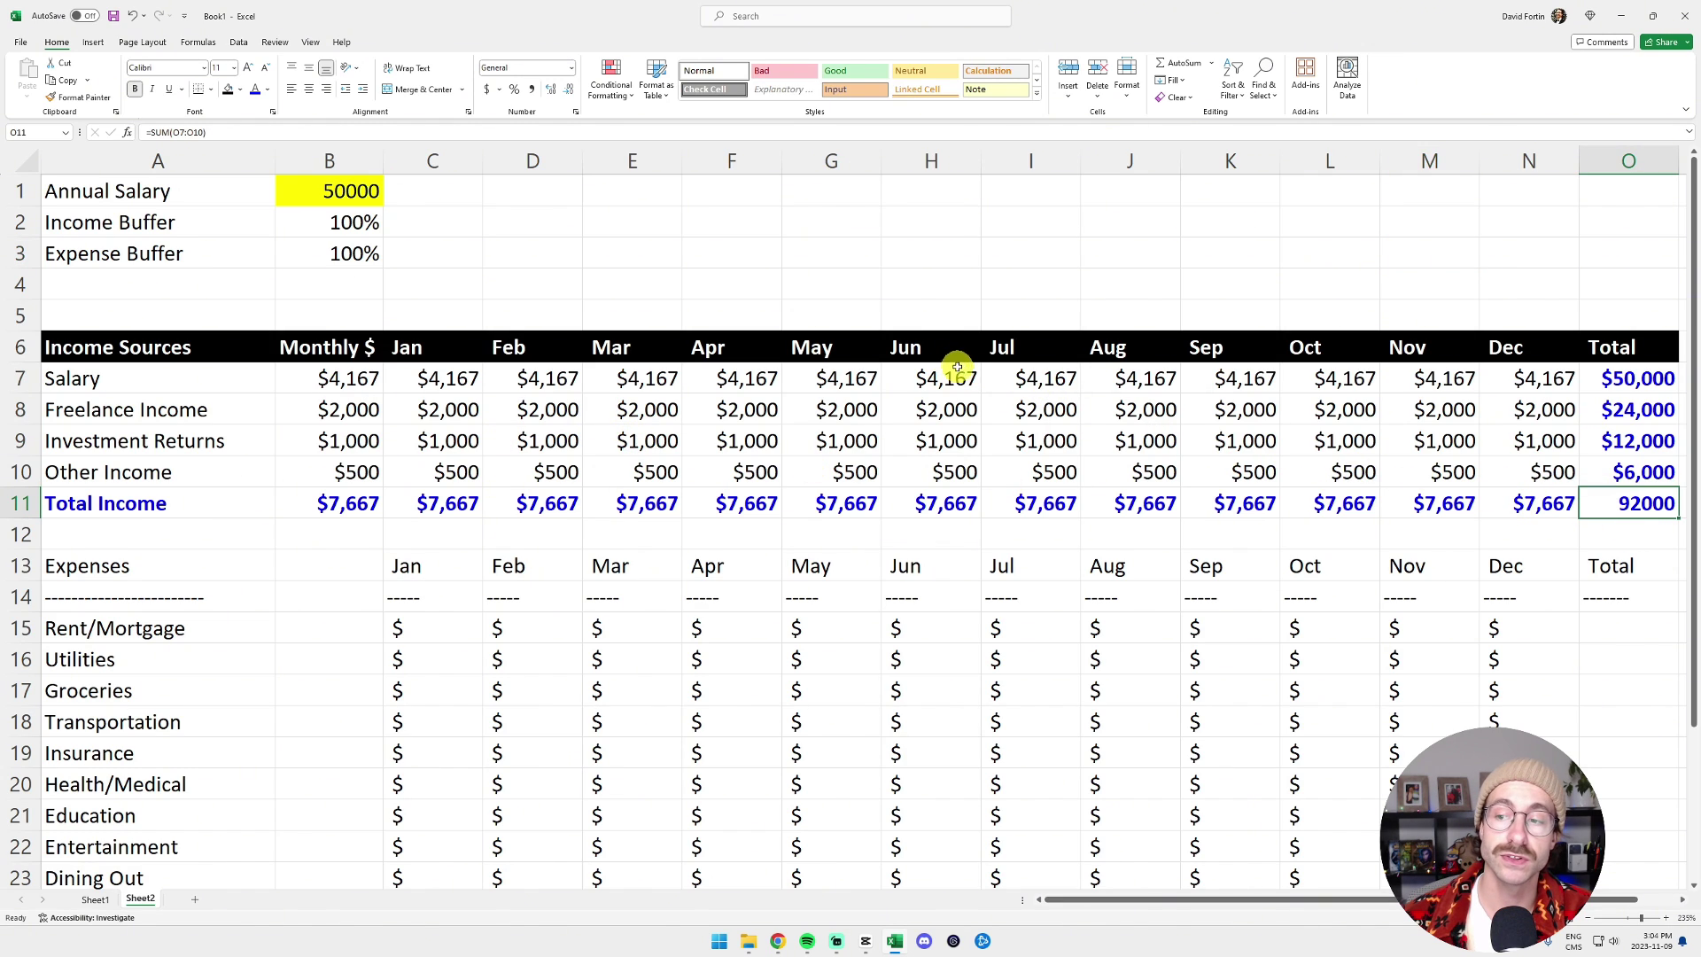
click(336, 193)
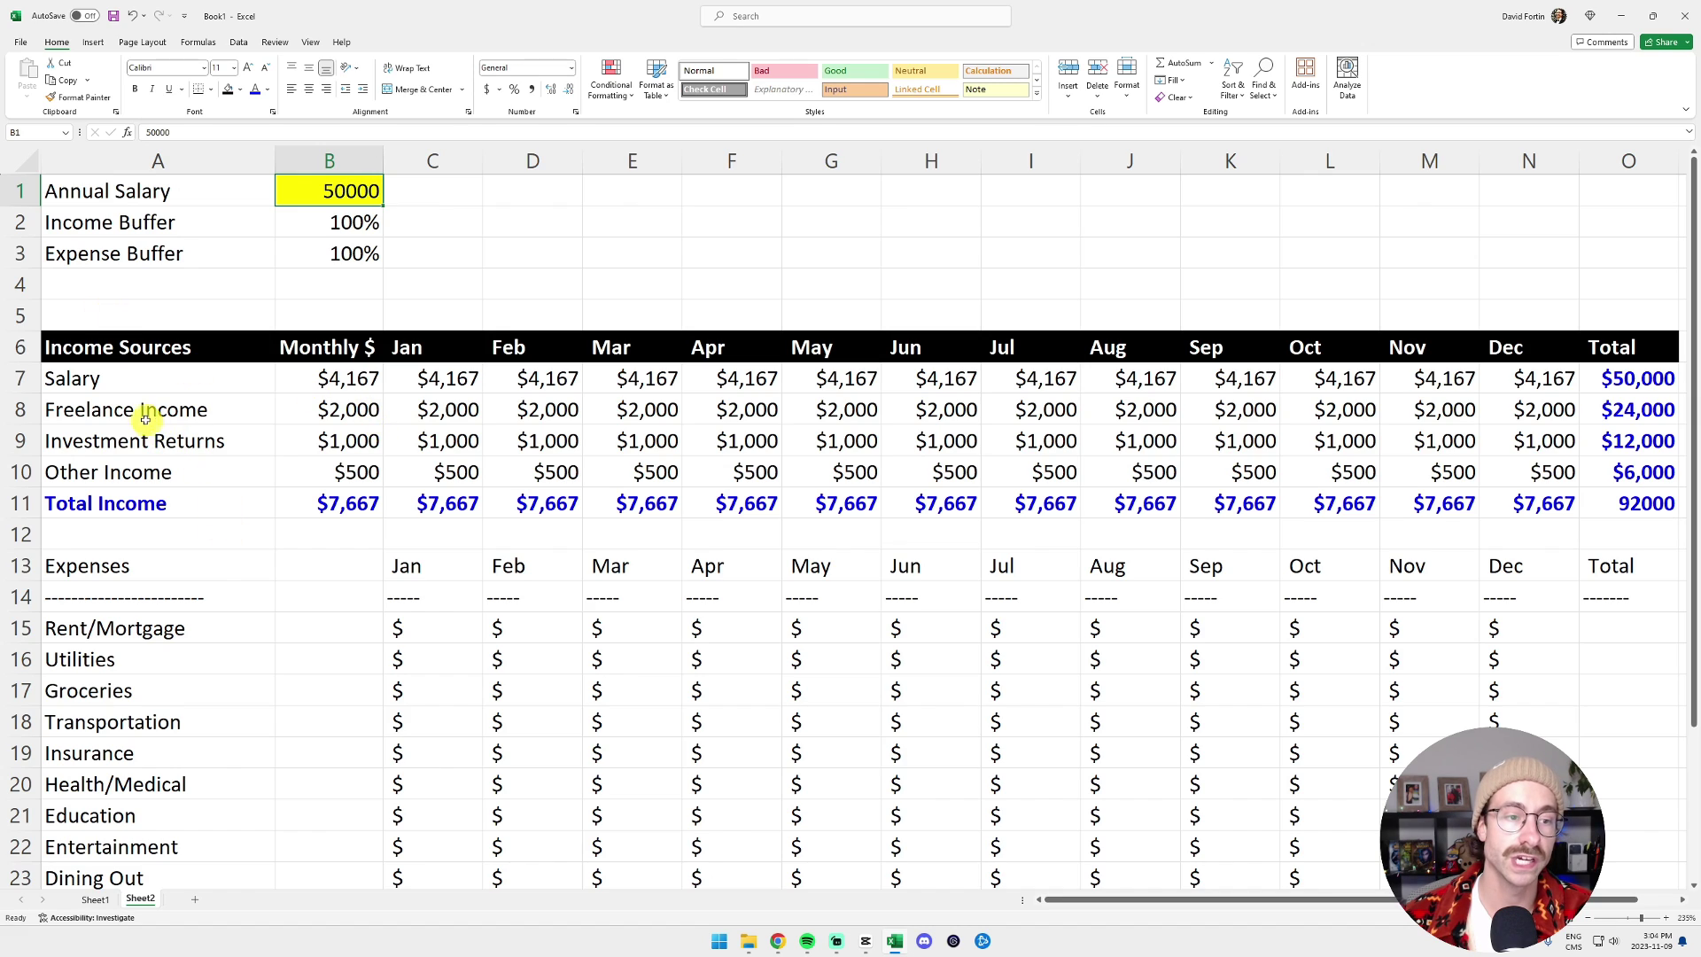
drag(144, 410, 159, 472)
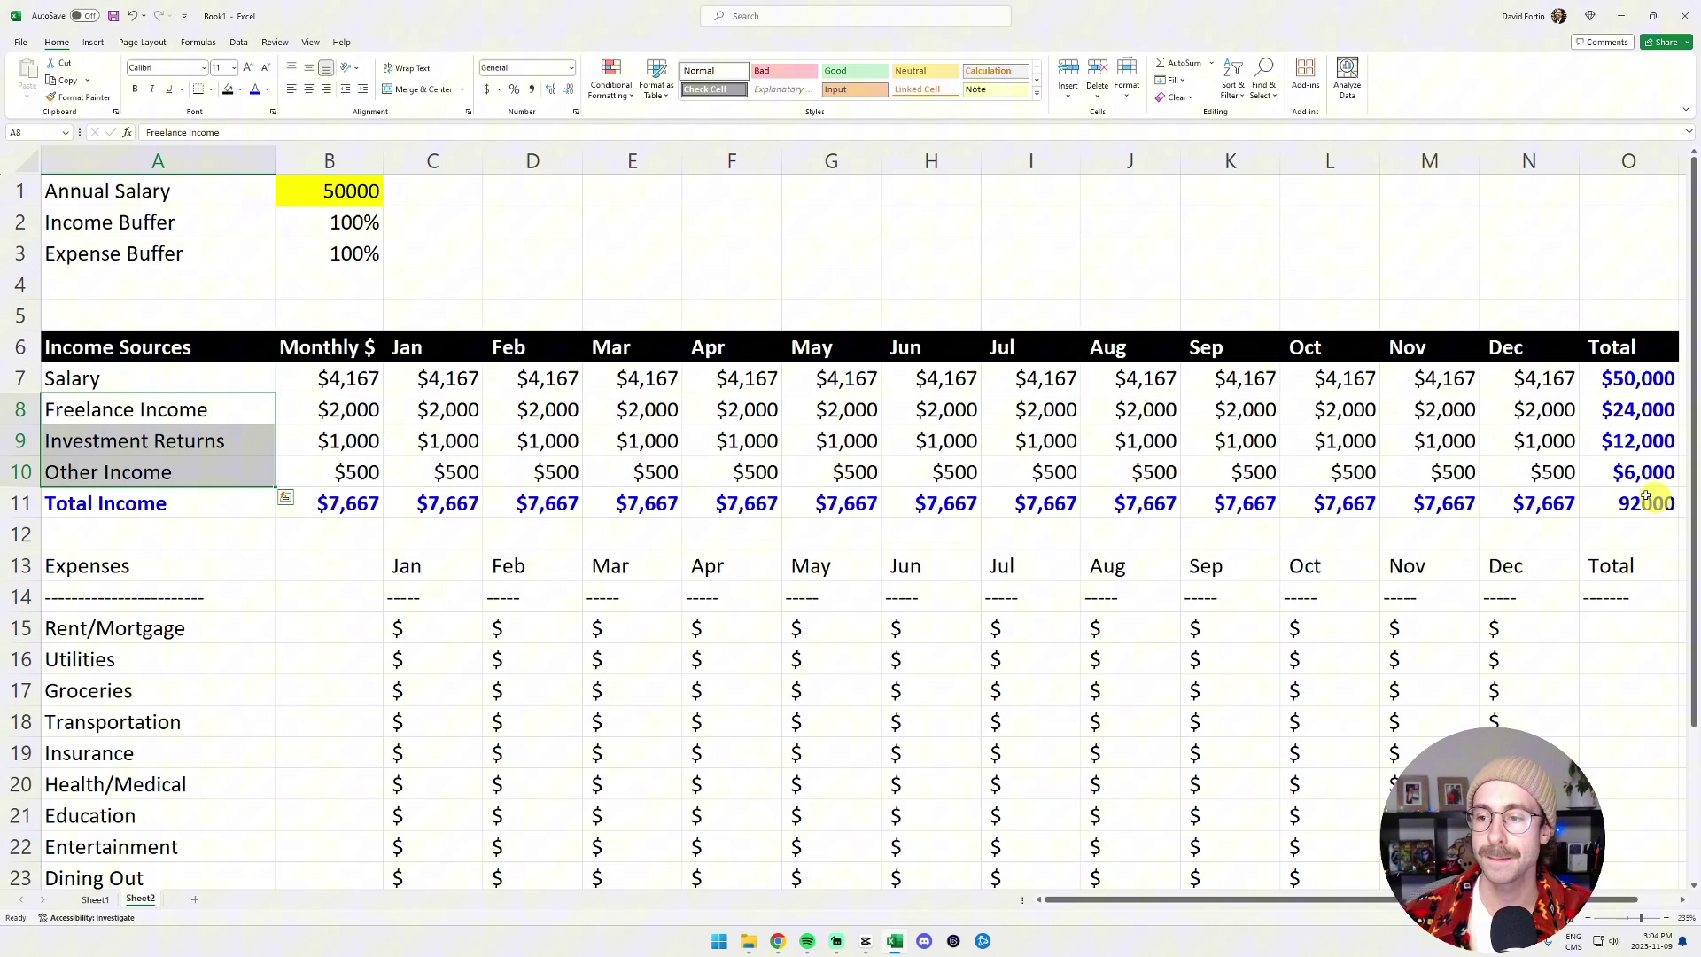
- Copy the expense category names Rent/Mortgage through Miscellaneous in A15:A25
scroll(489, 333, down, 1)
scroll(489, 332, down, 1)
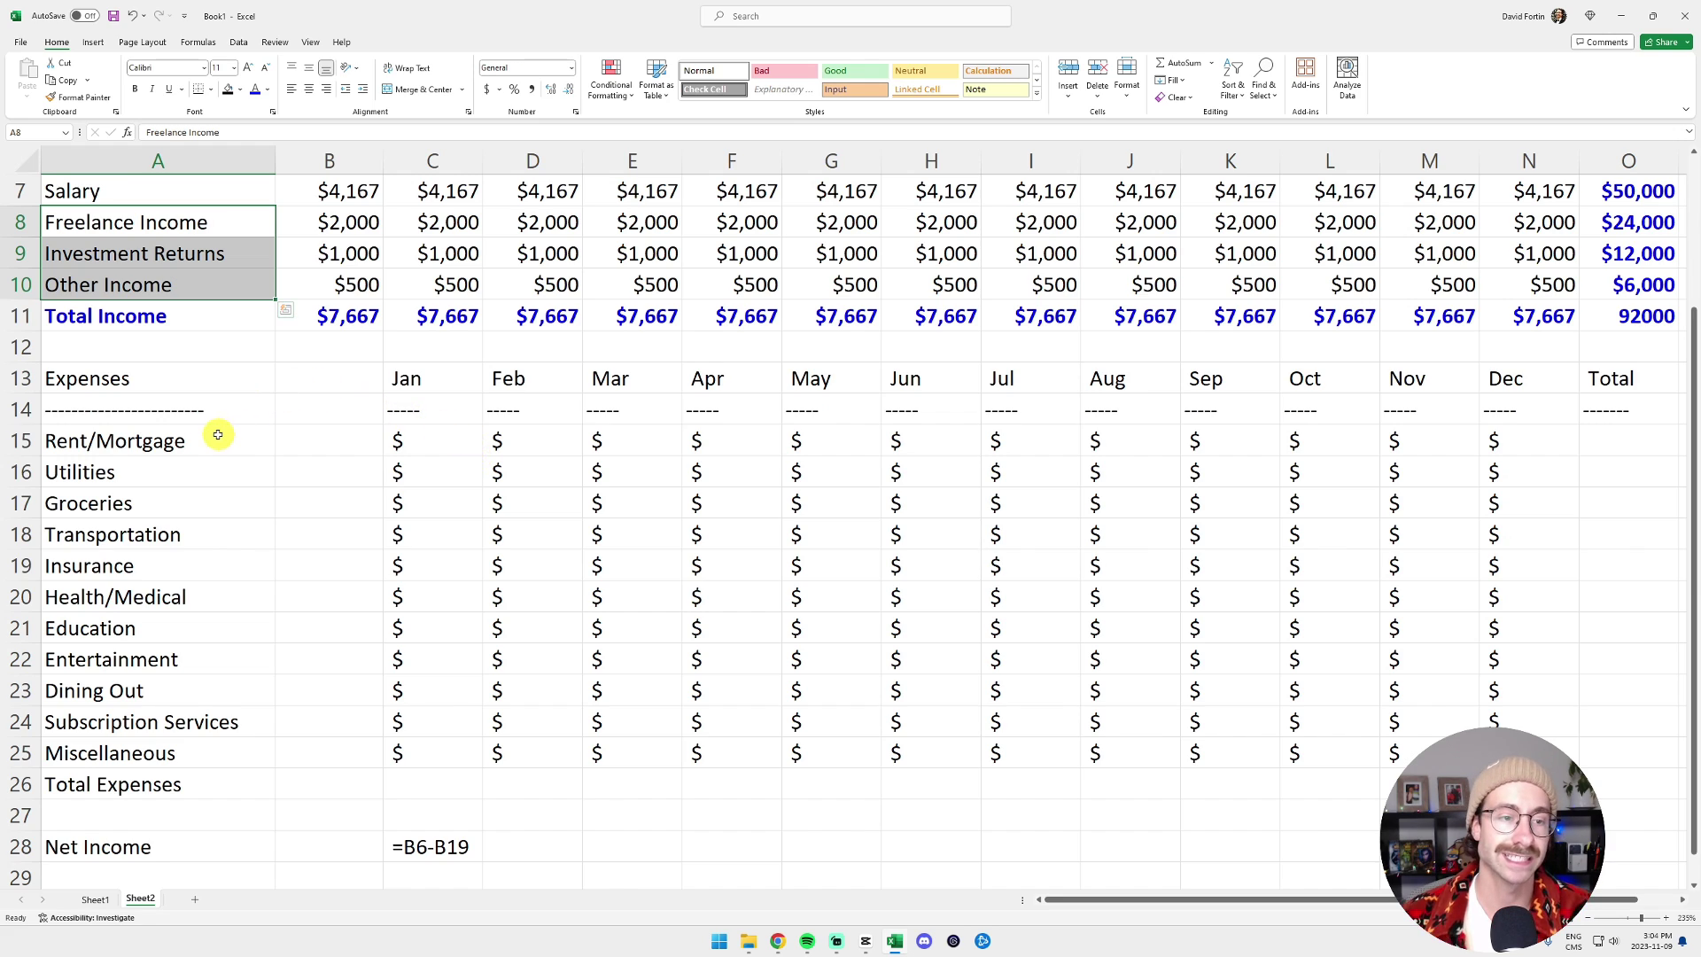
drag(216, 434, 239, 747)
key(ctrl+c)
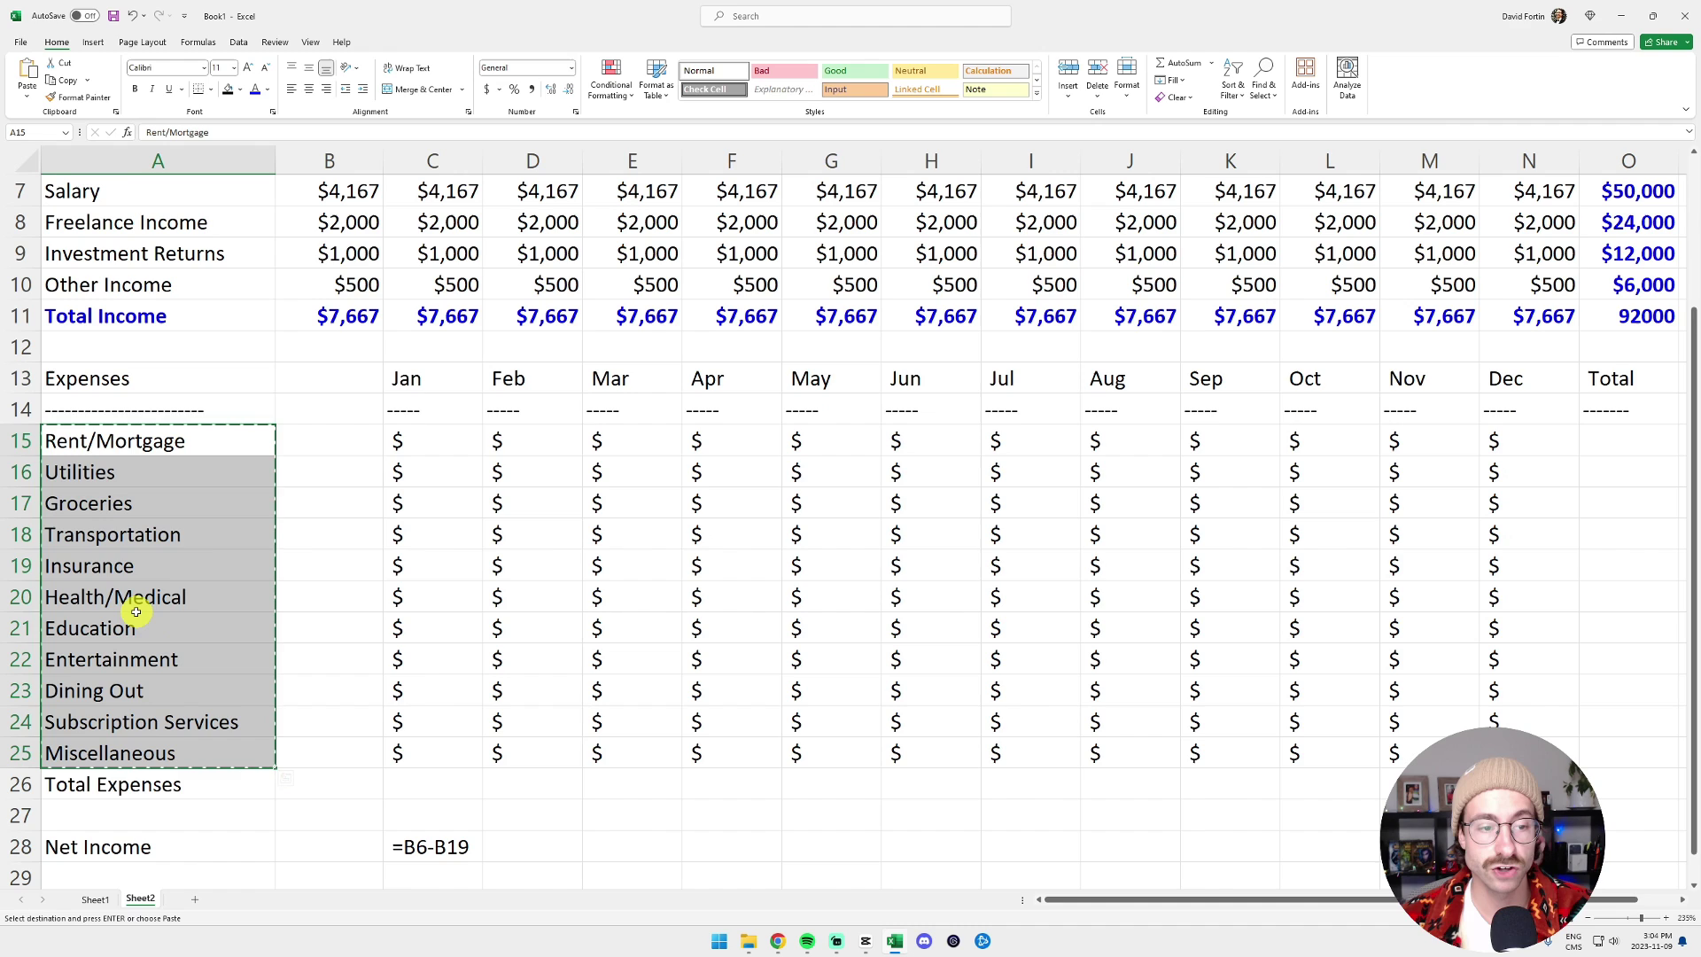
key(alt+Tab)
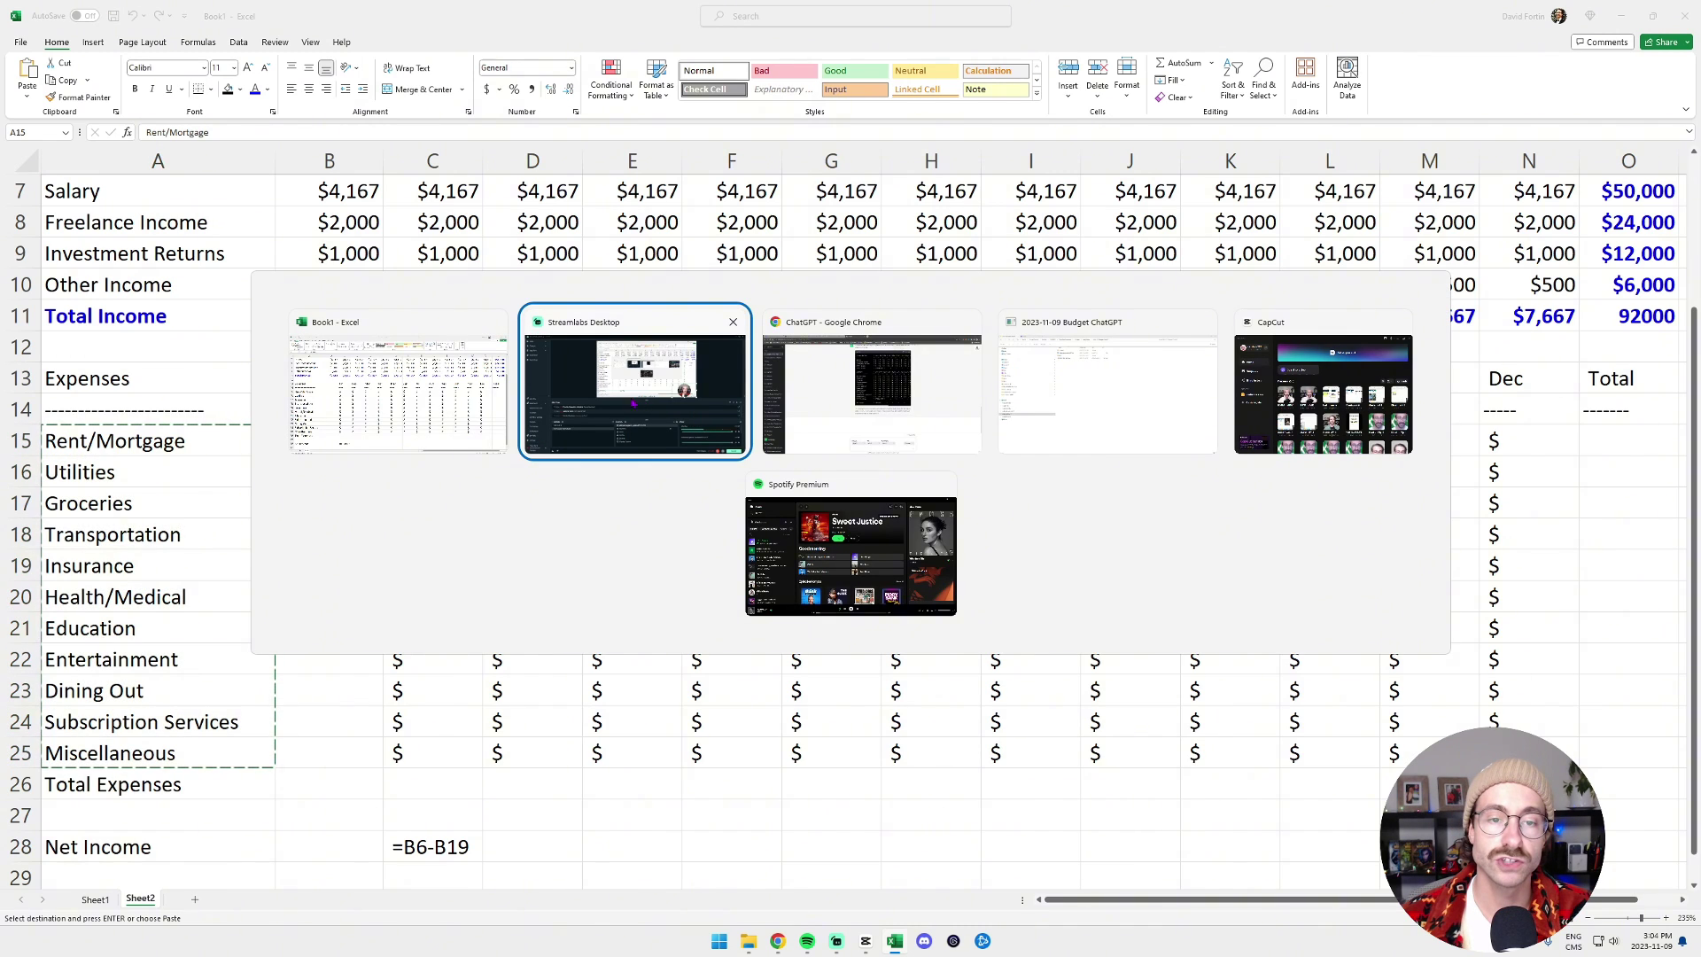
- Ask ChatGPT 'Do you think I miss any other expenses?' with the pasted expense list
key(alt+Tab)
text(H)
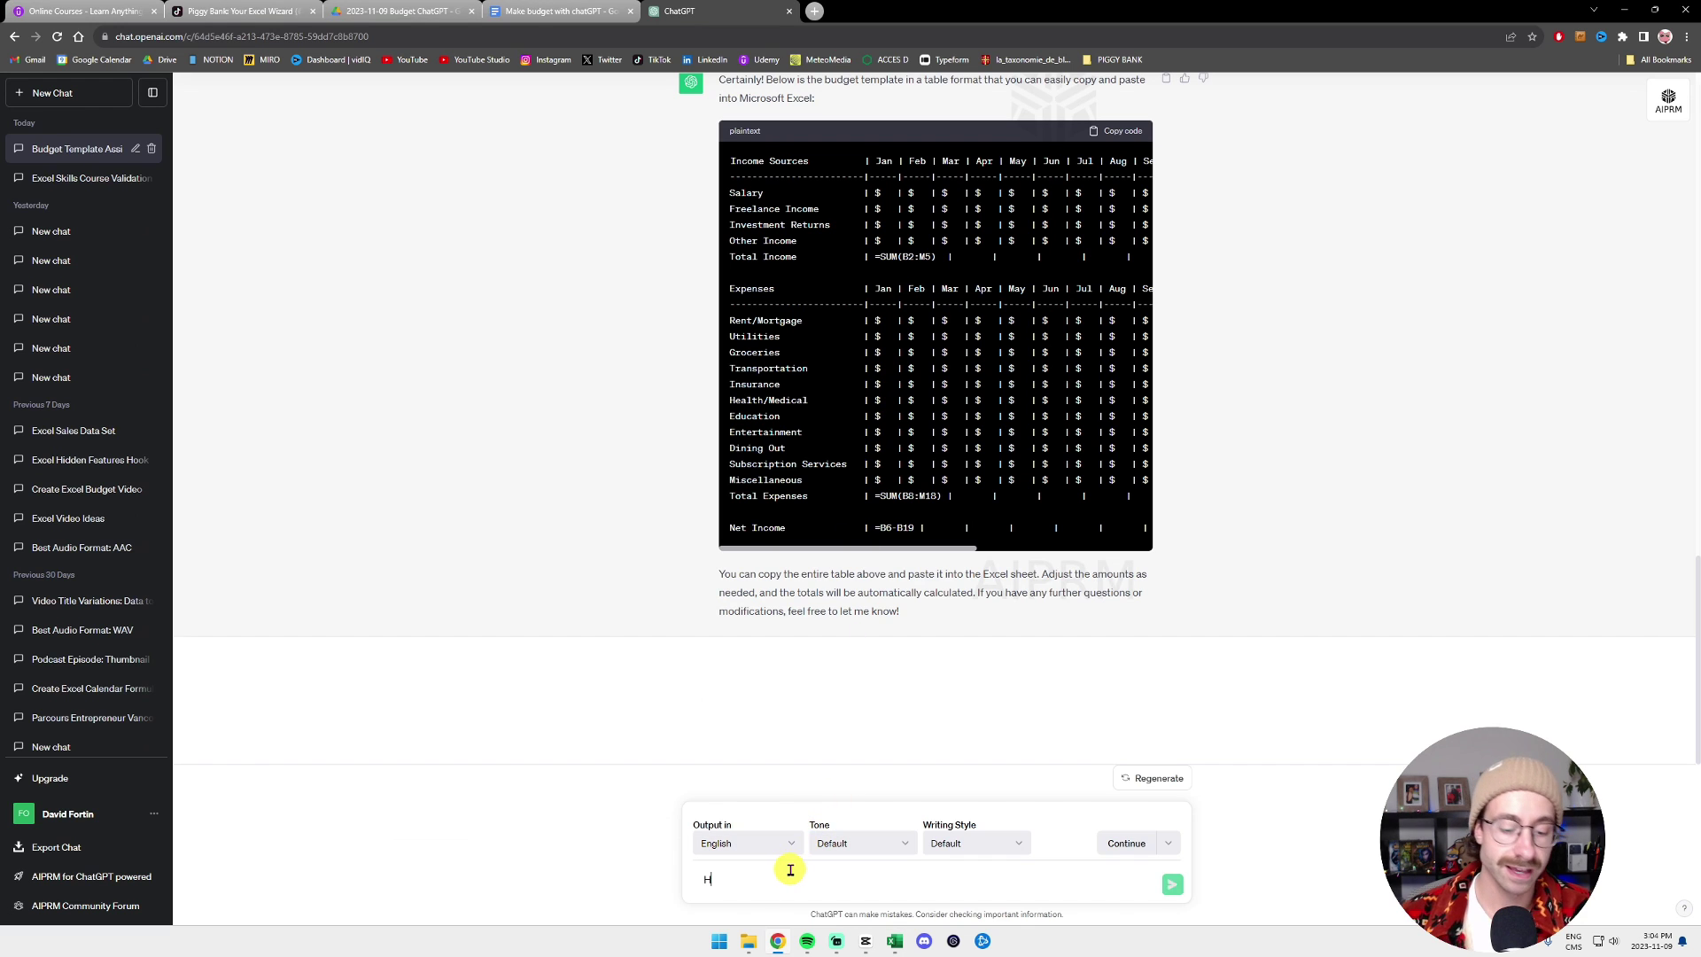
text(ello, I ahve teh)
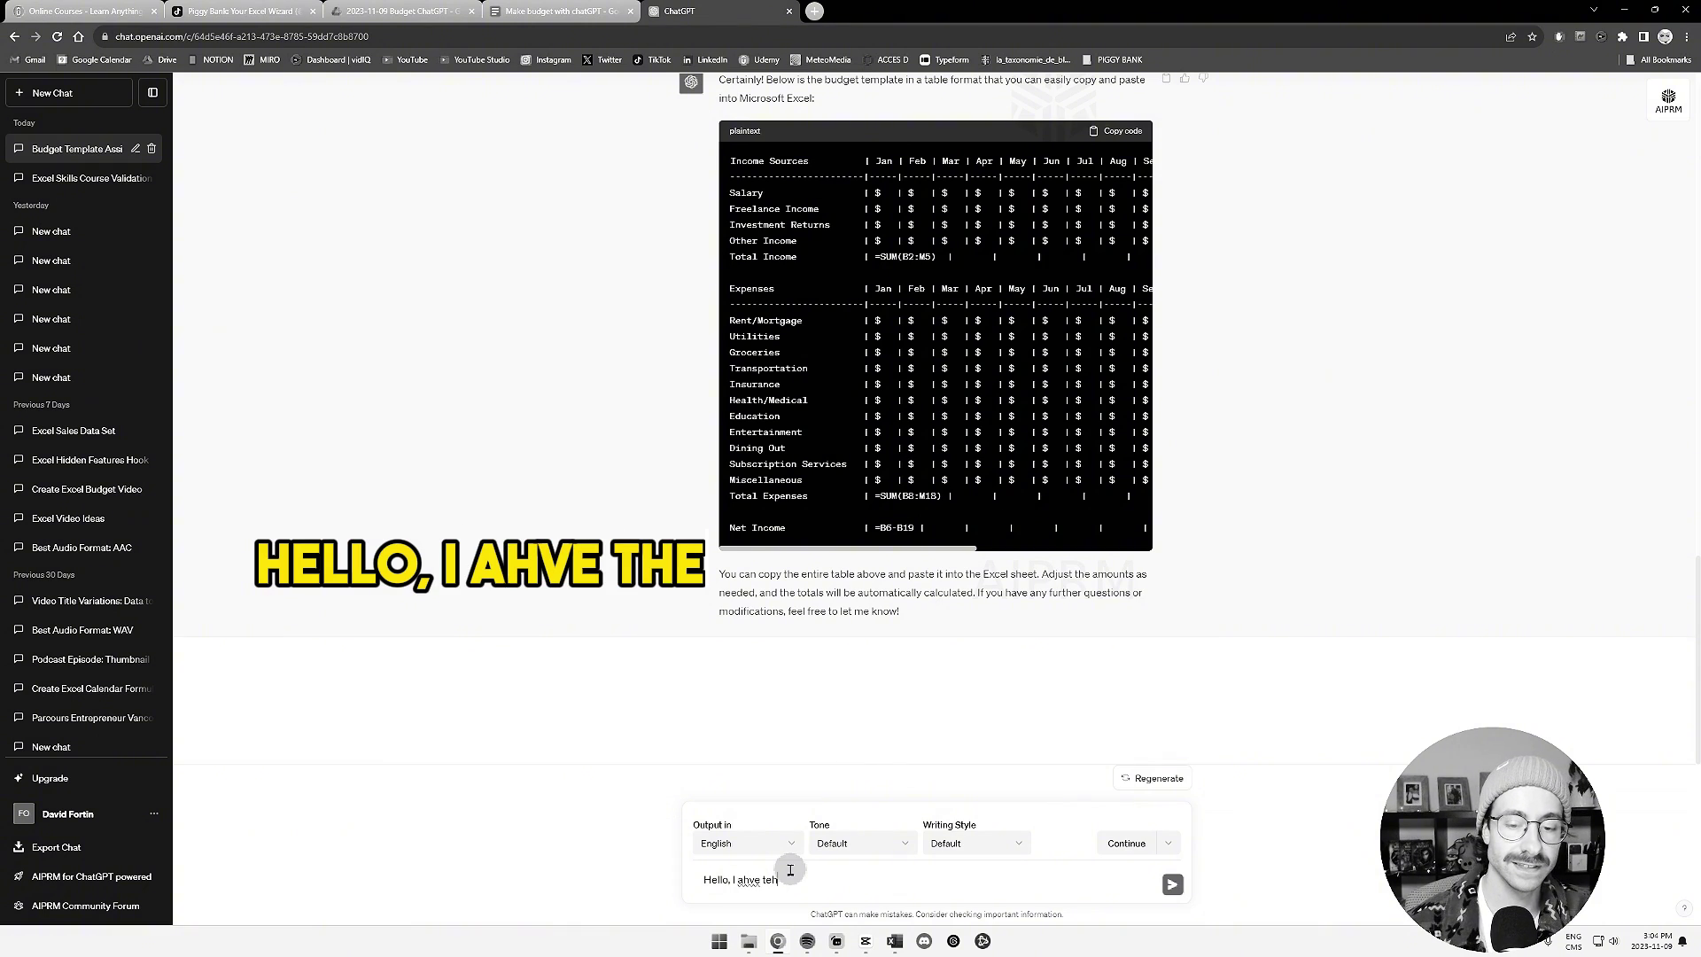
key(BackSpace)
key(BackSpace)
text(hese expenses in)
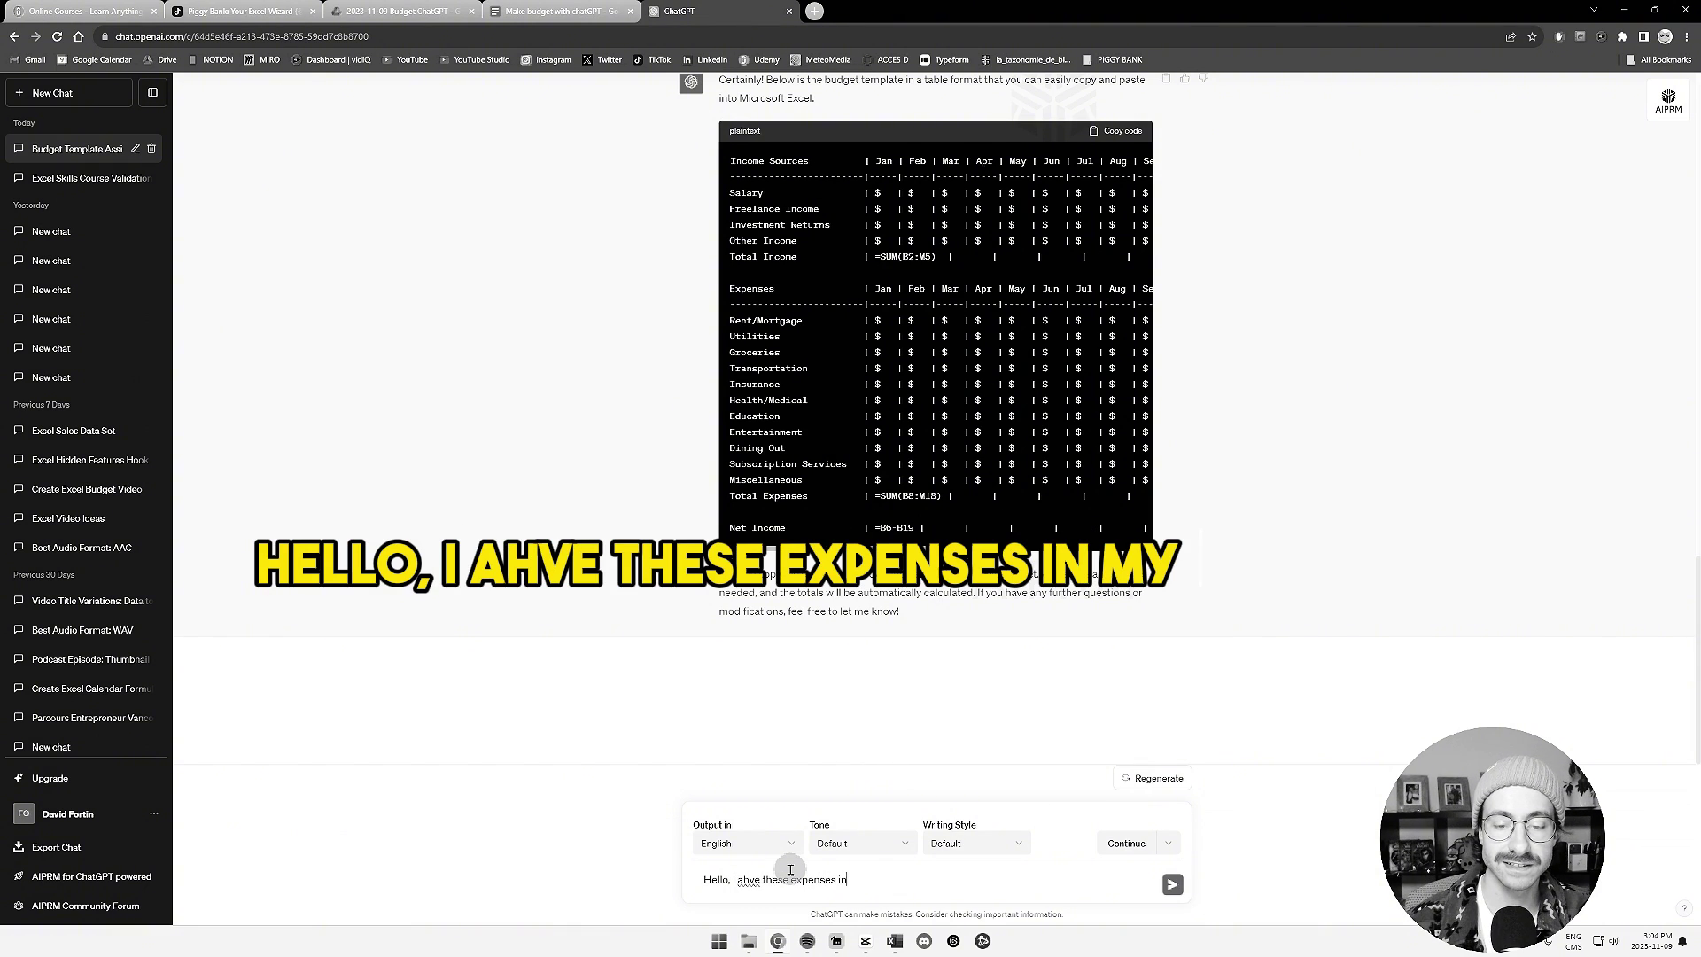
text( my budget :)
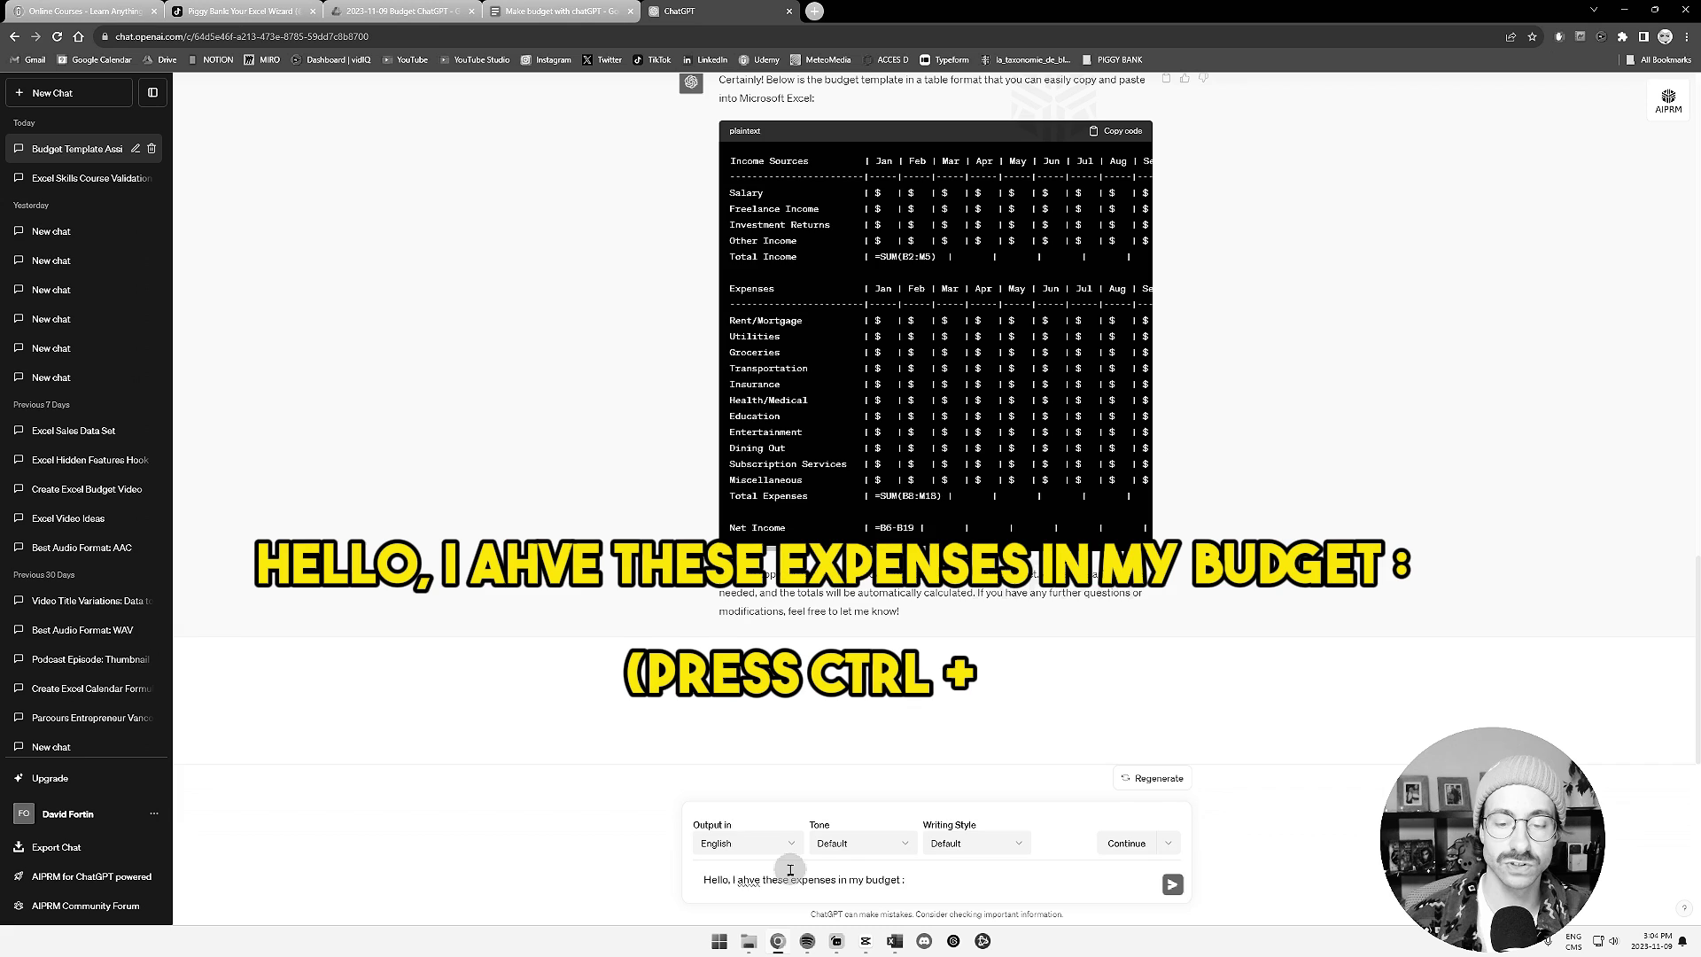
key(ctrl+v)
key(shift+Return)
key(shift+Return)
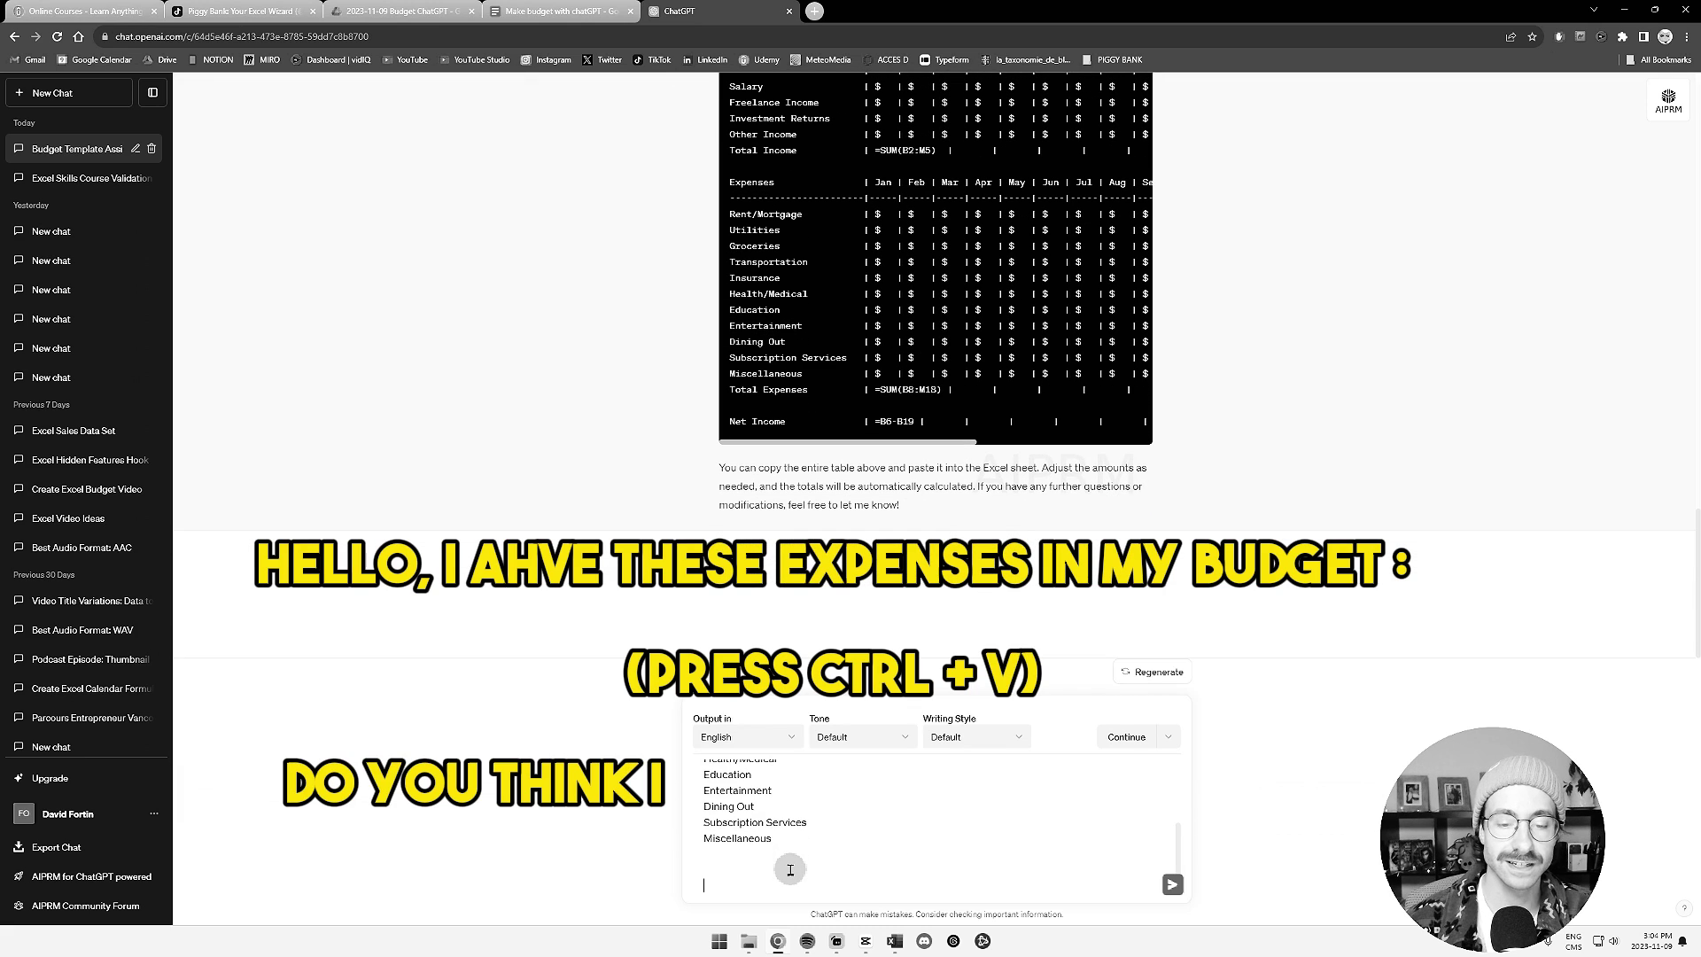
text(DO you think I miss a)
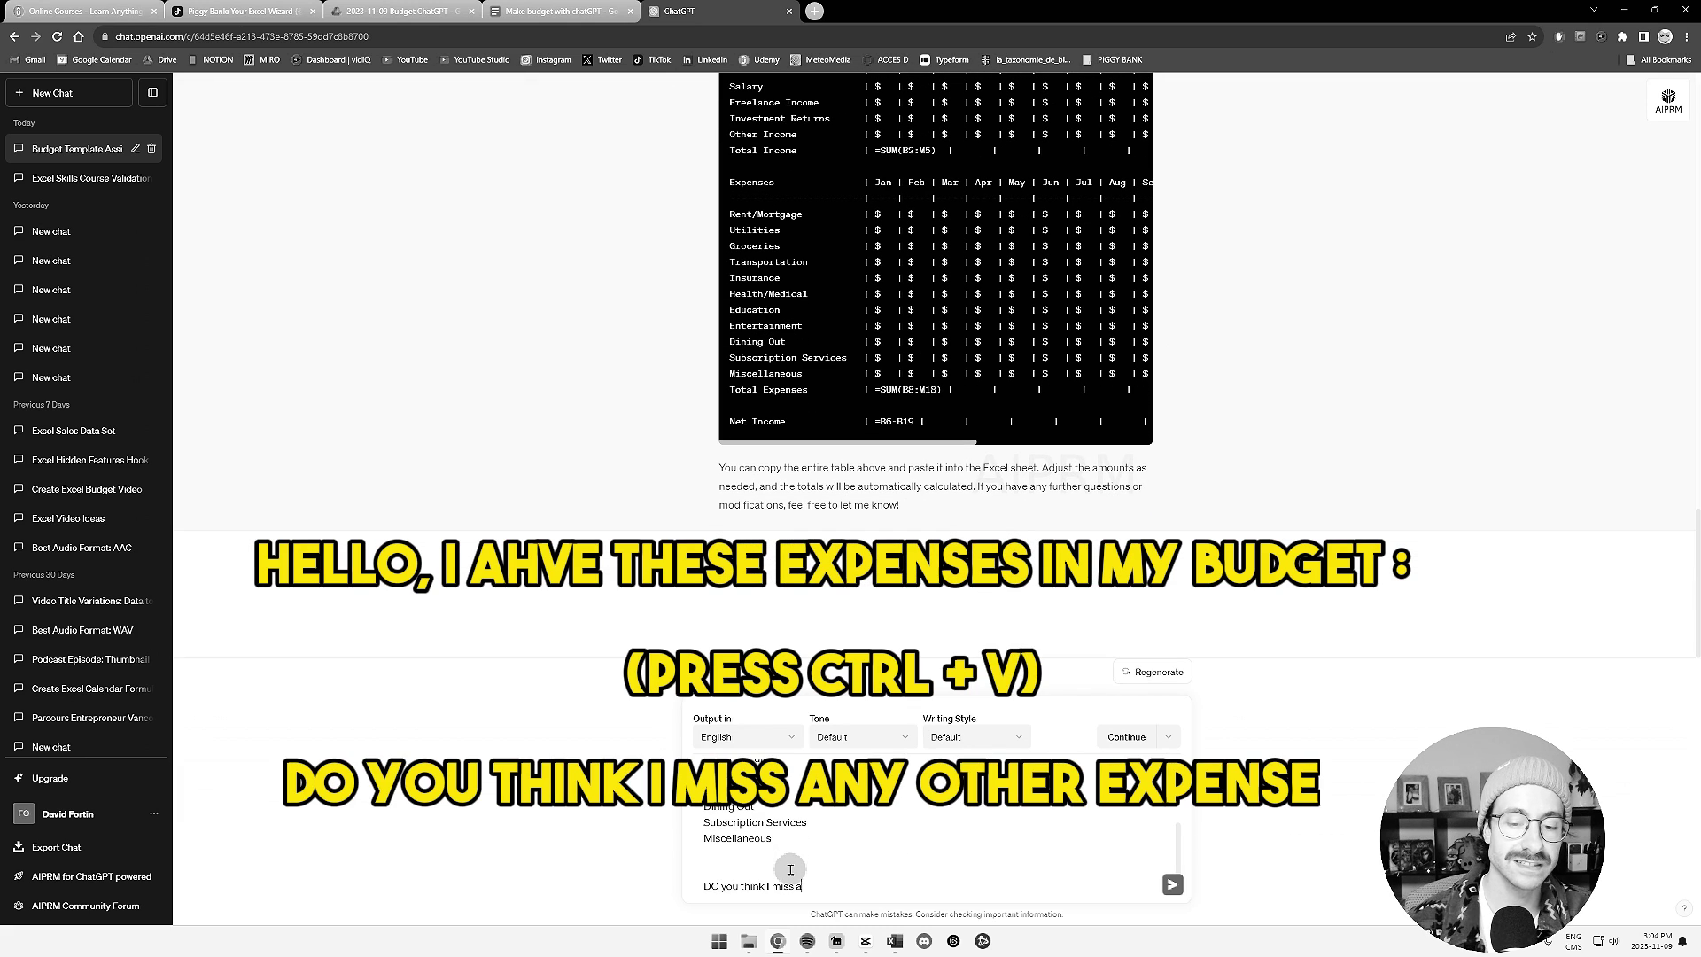
text(ny other expenses?)
key(Return)
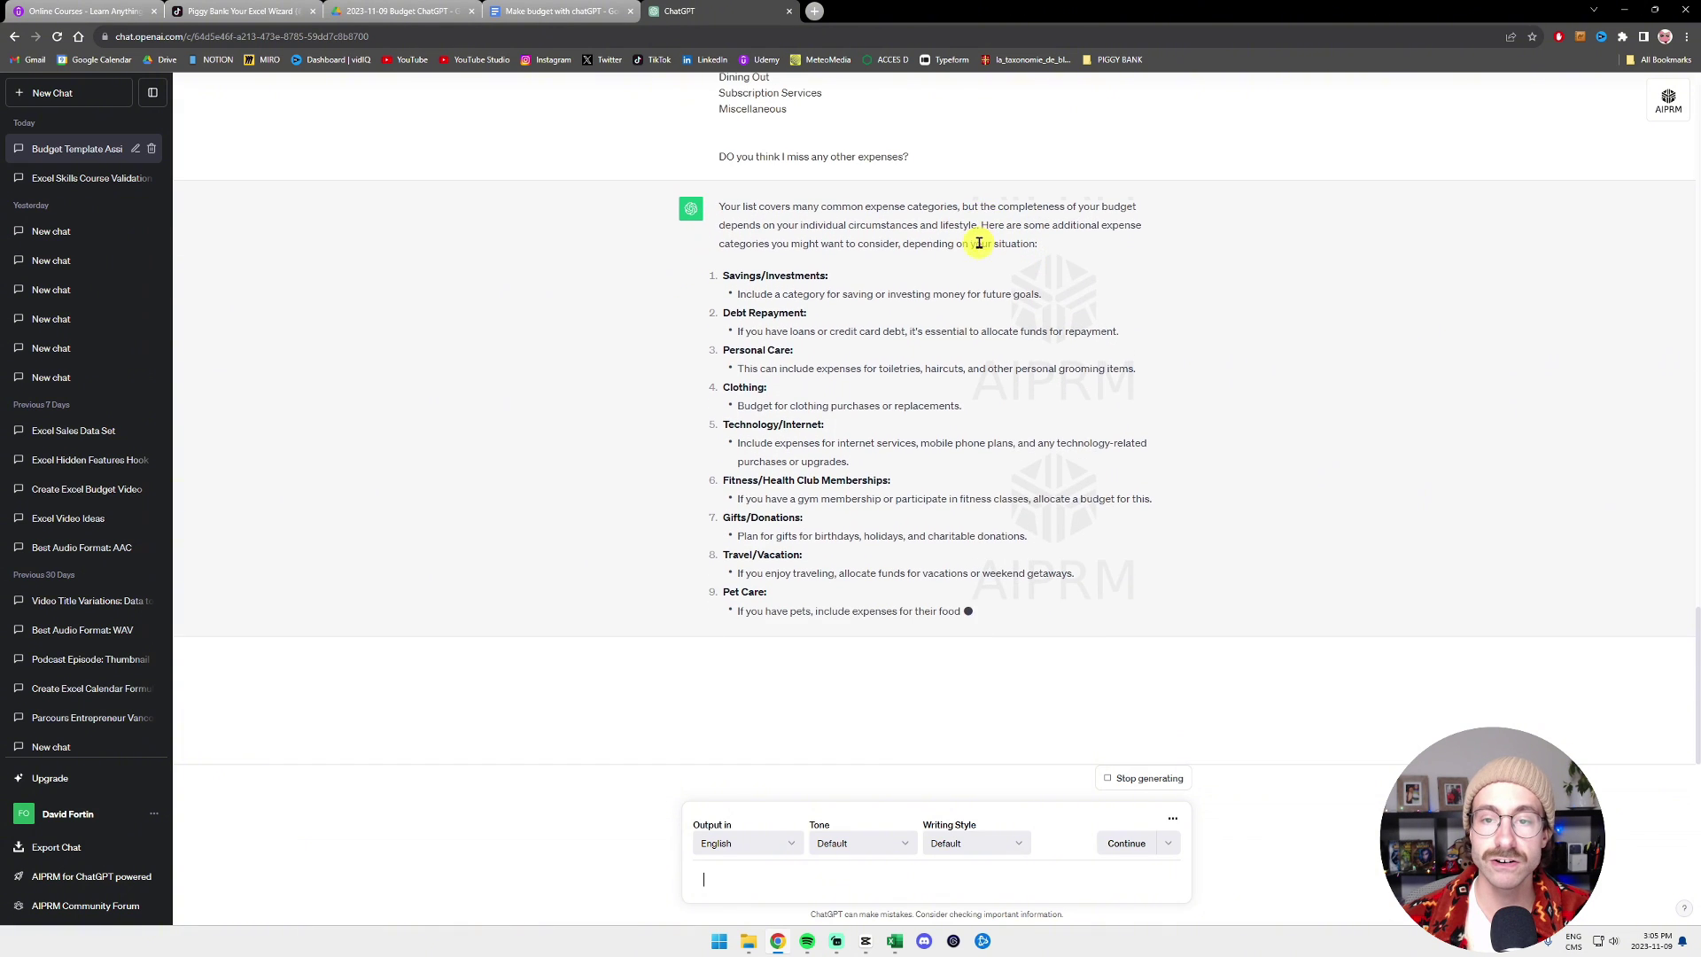
- Review suggestions like Taxes, Professional Development and Travel/Vacation, then select Excel's Total Expenses label
drag(896, 242, 1052, 236)
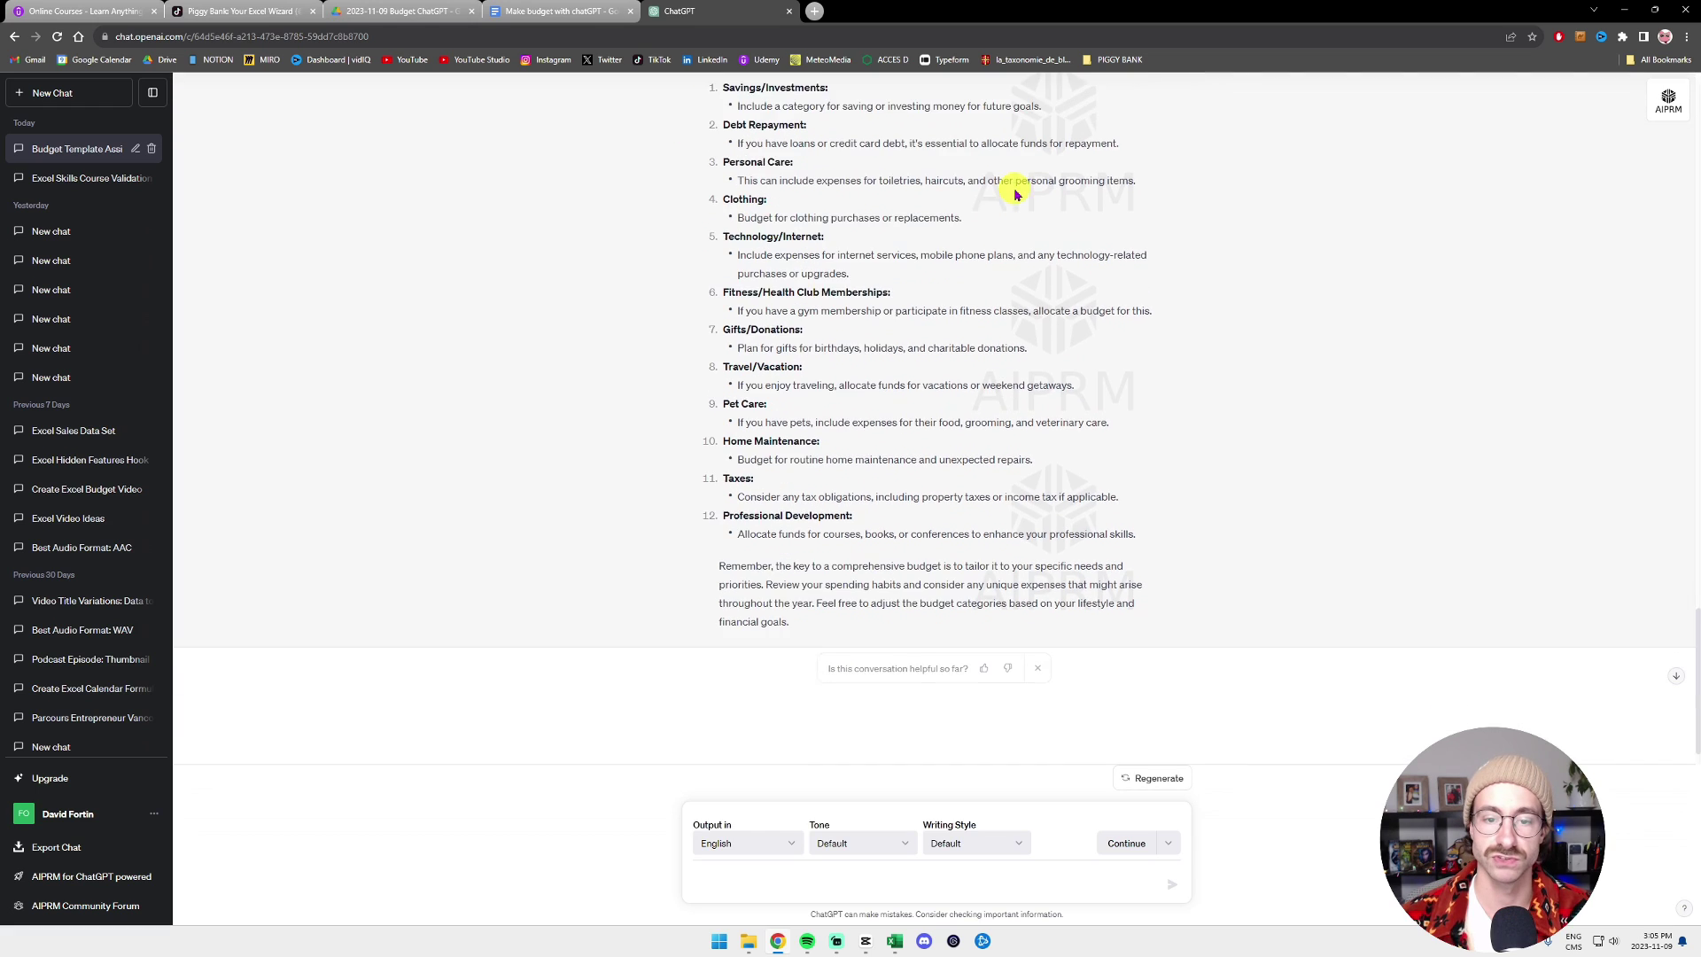
drag(728, 471, 815, 477)
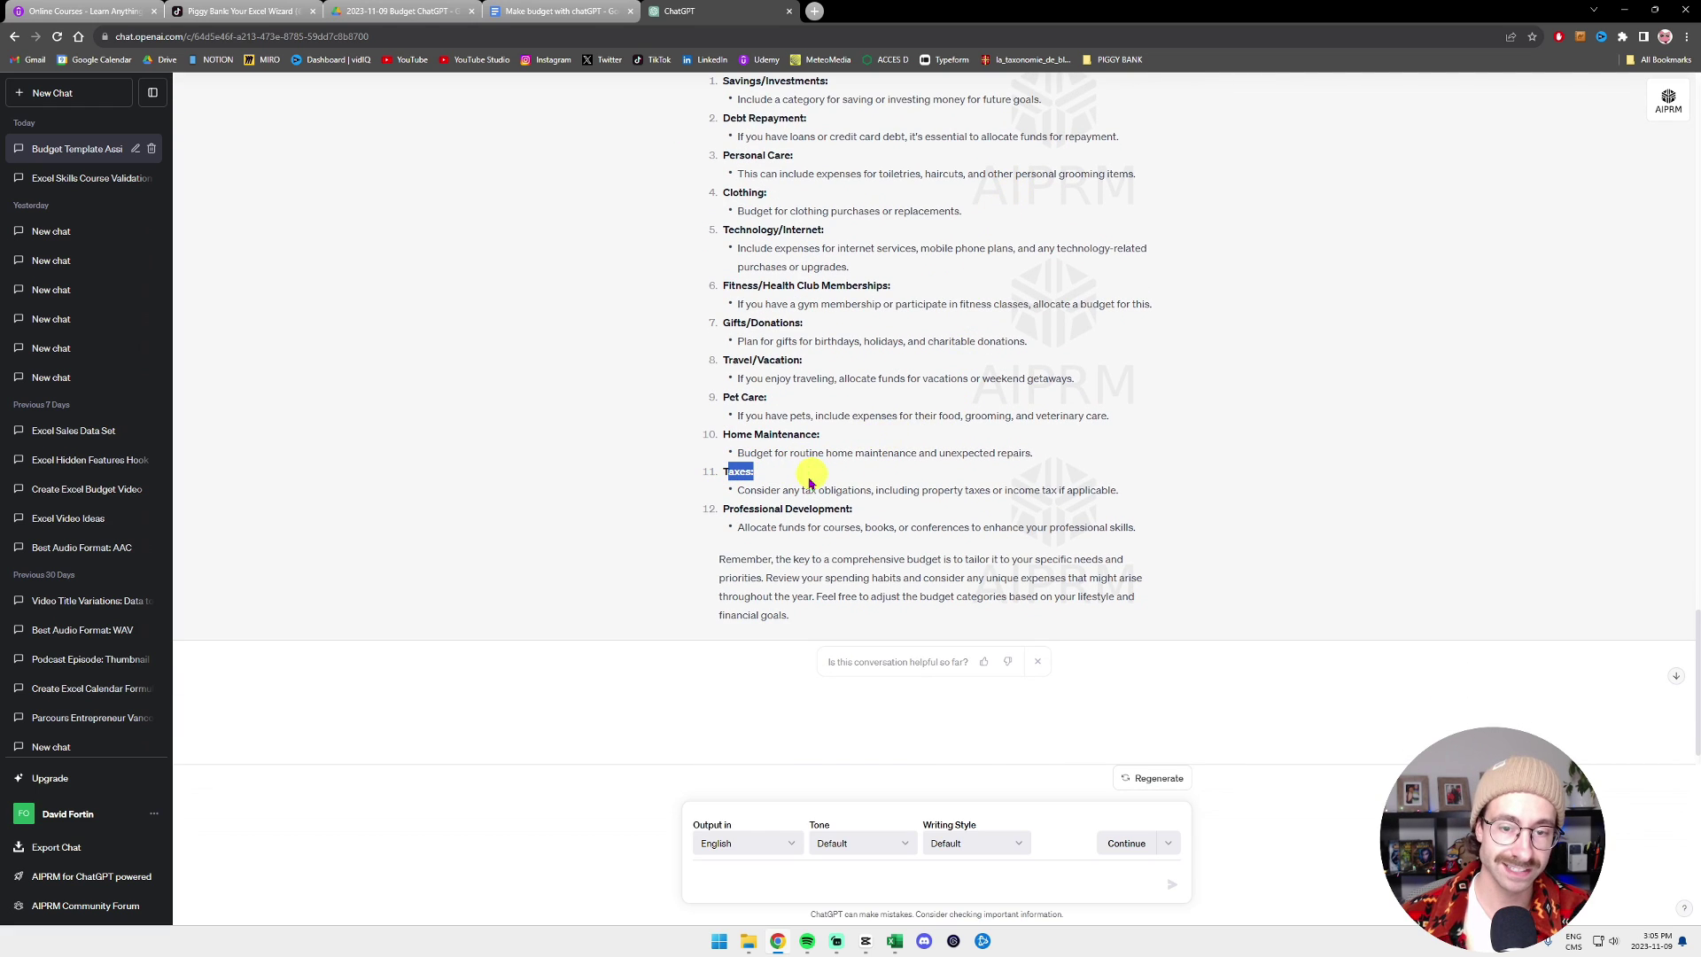
drag(722, 509, 867, 518)
click(720, 419)
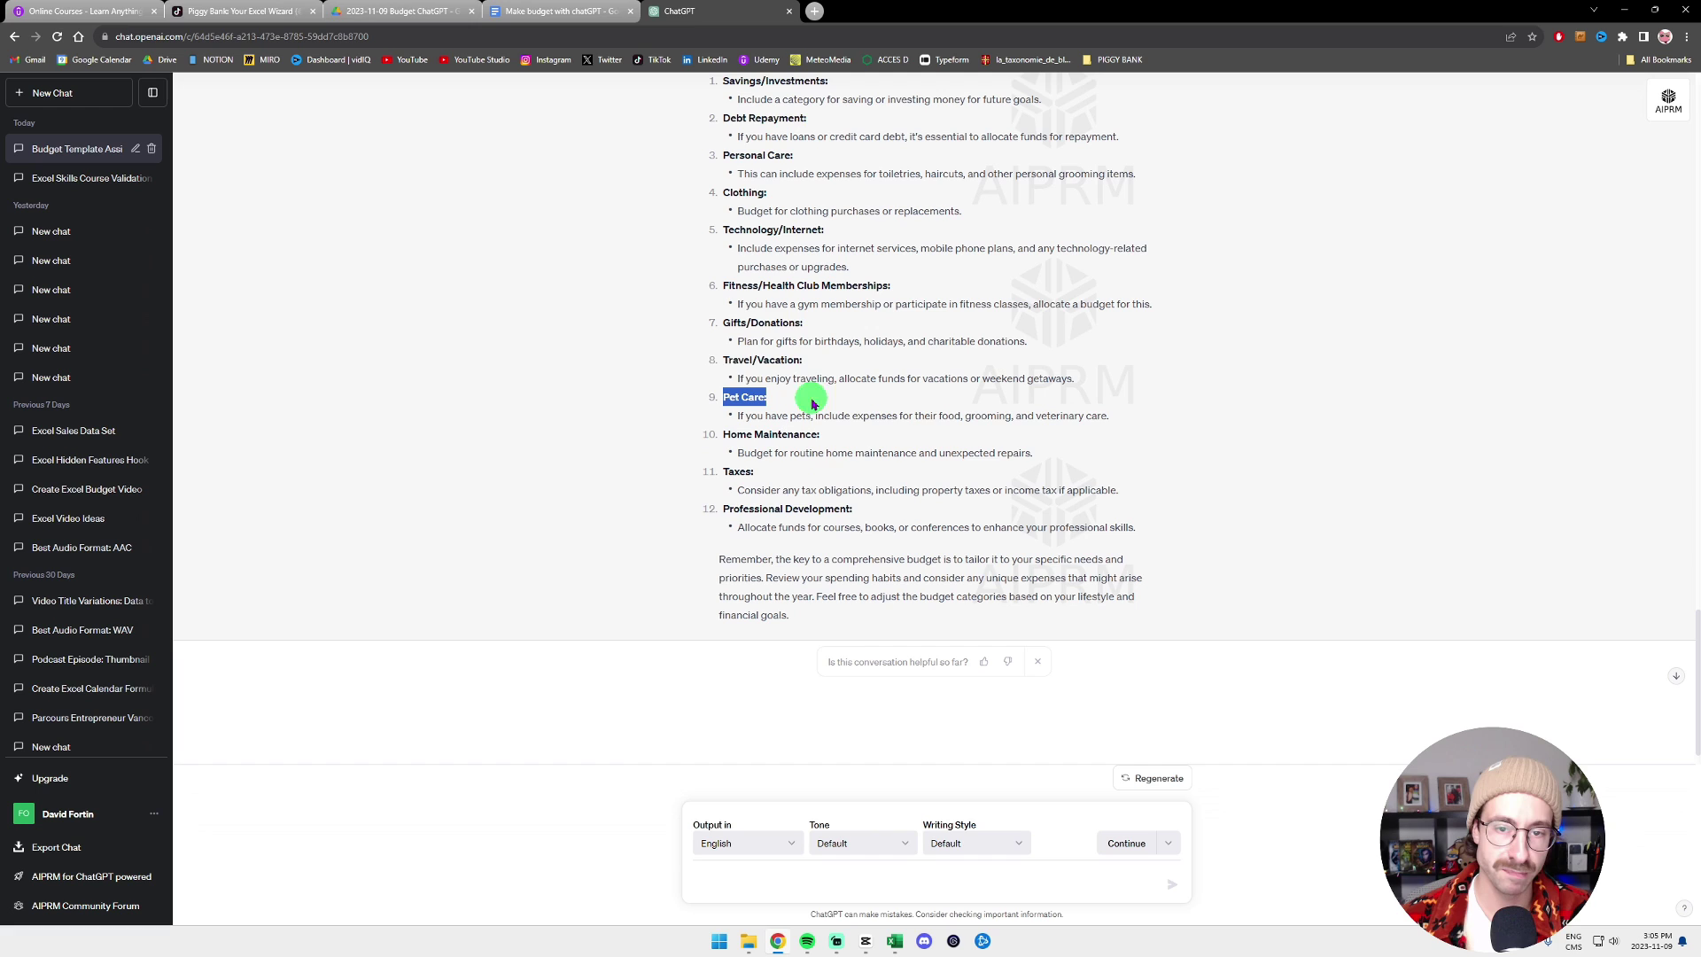
drag(720, 360, 826, 365)
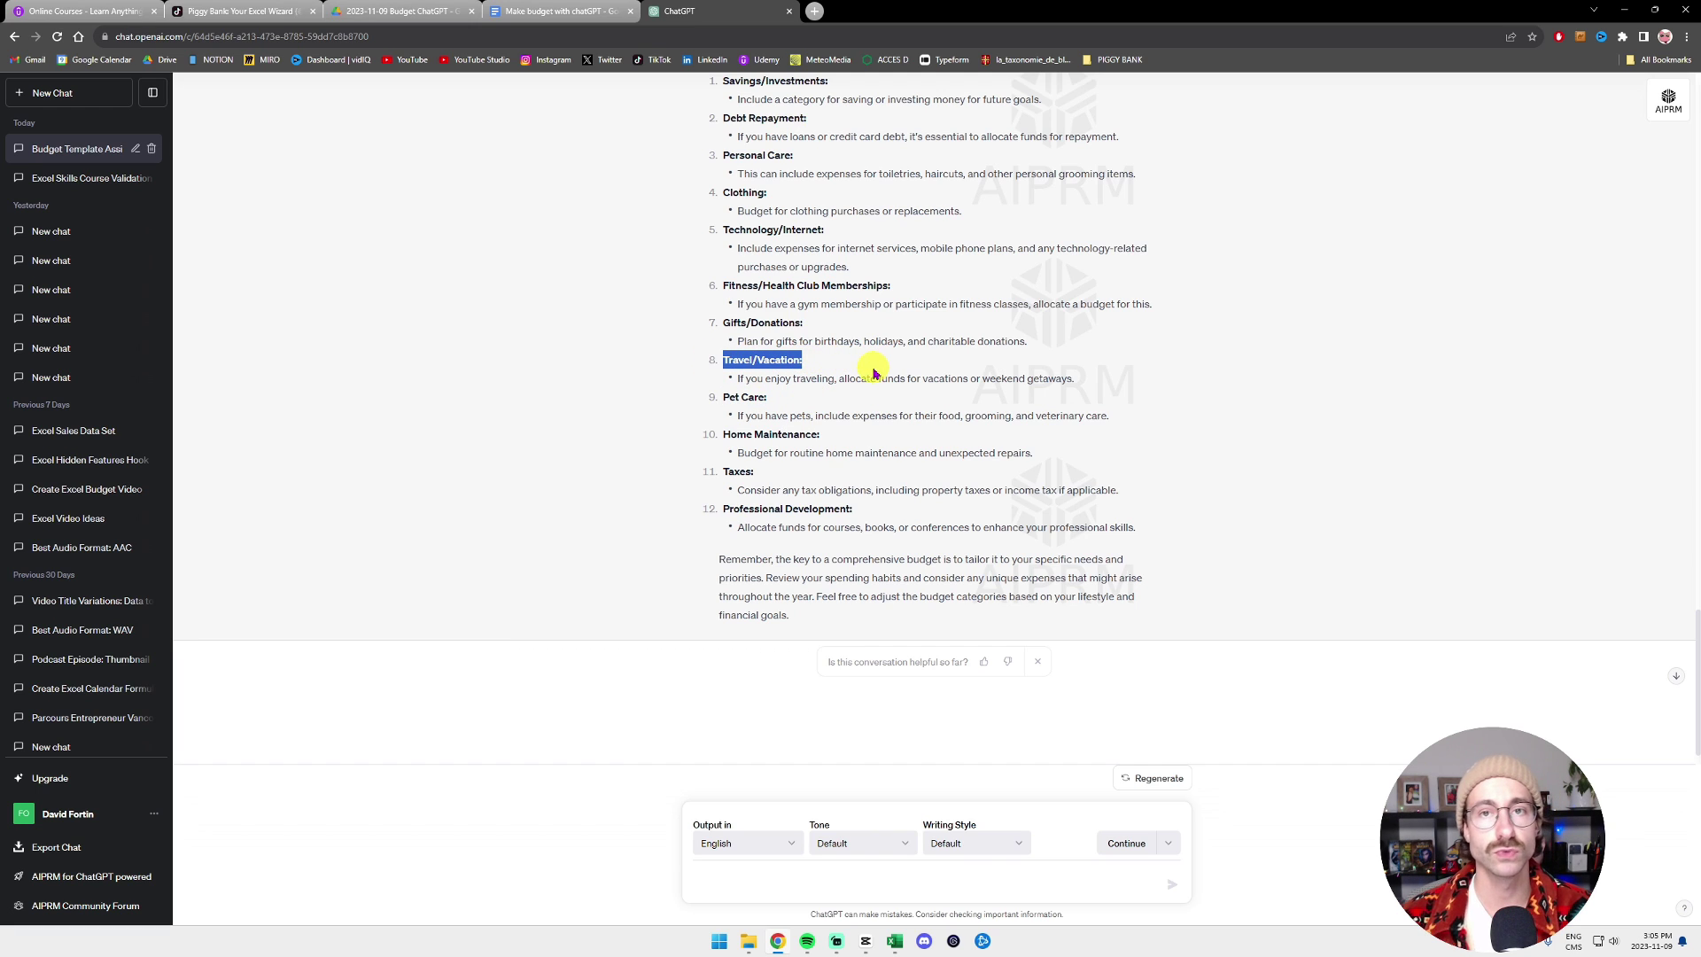
key(alt+Tab)
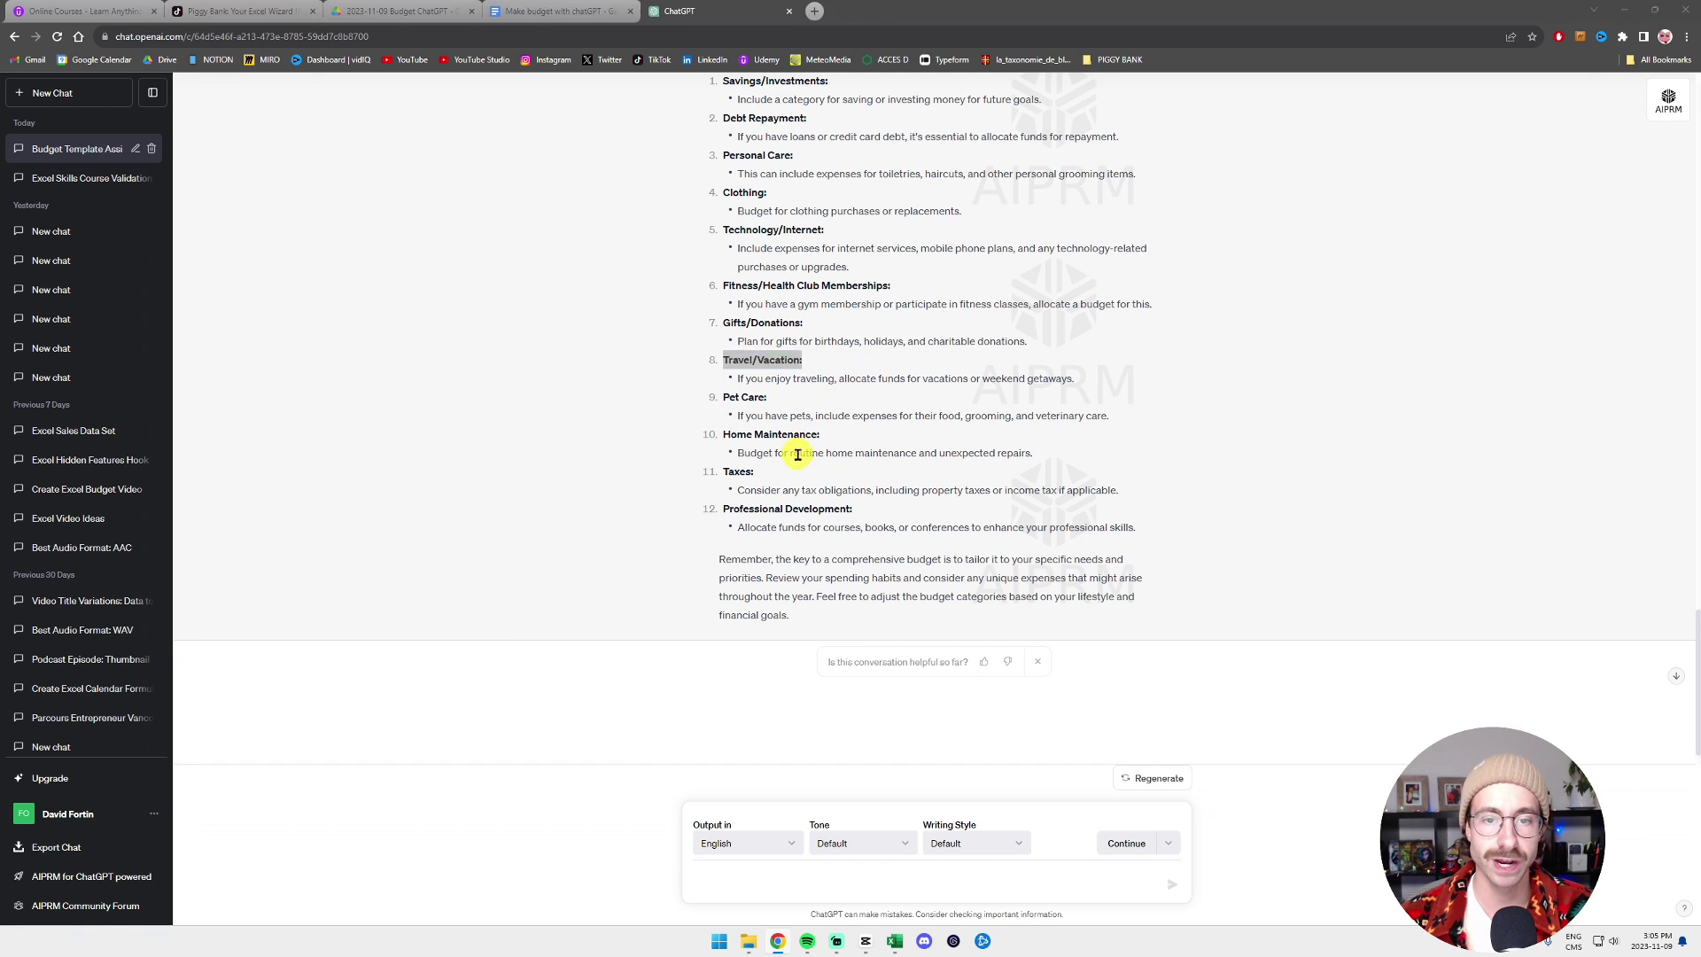
click(347, 585)
click(51, 782)
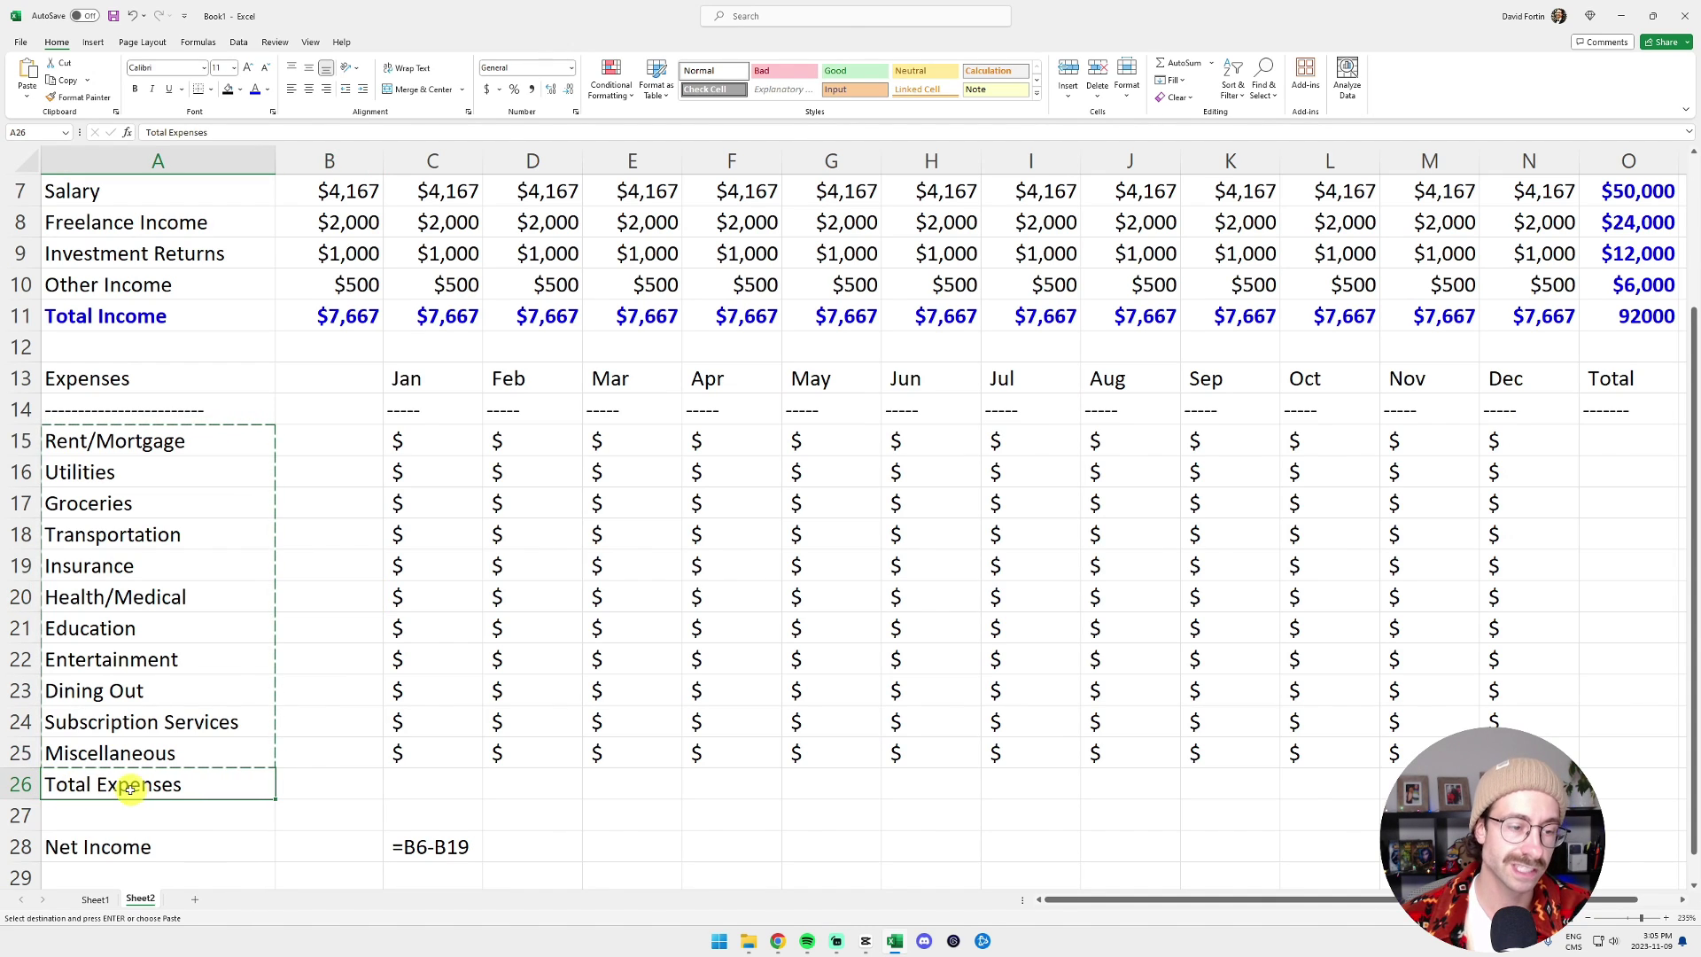
- Insert a new Vacation expense row above Total Expenses
right_click(20, 784)
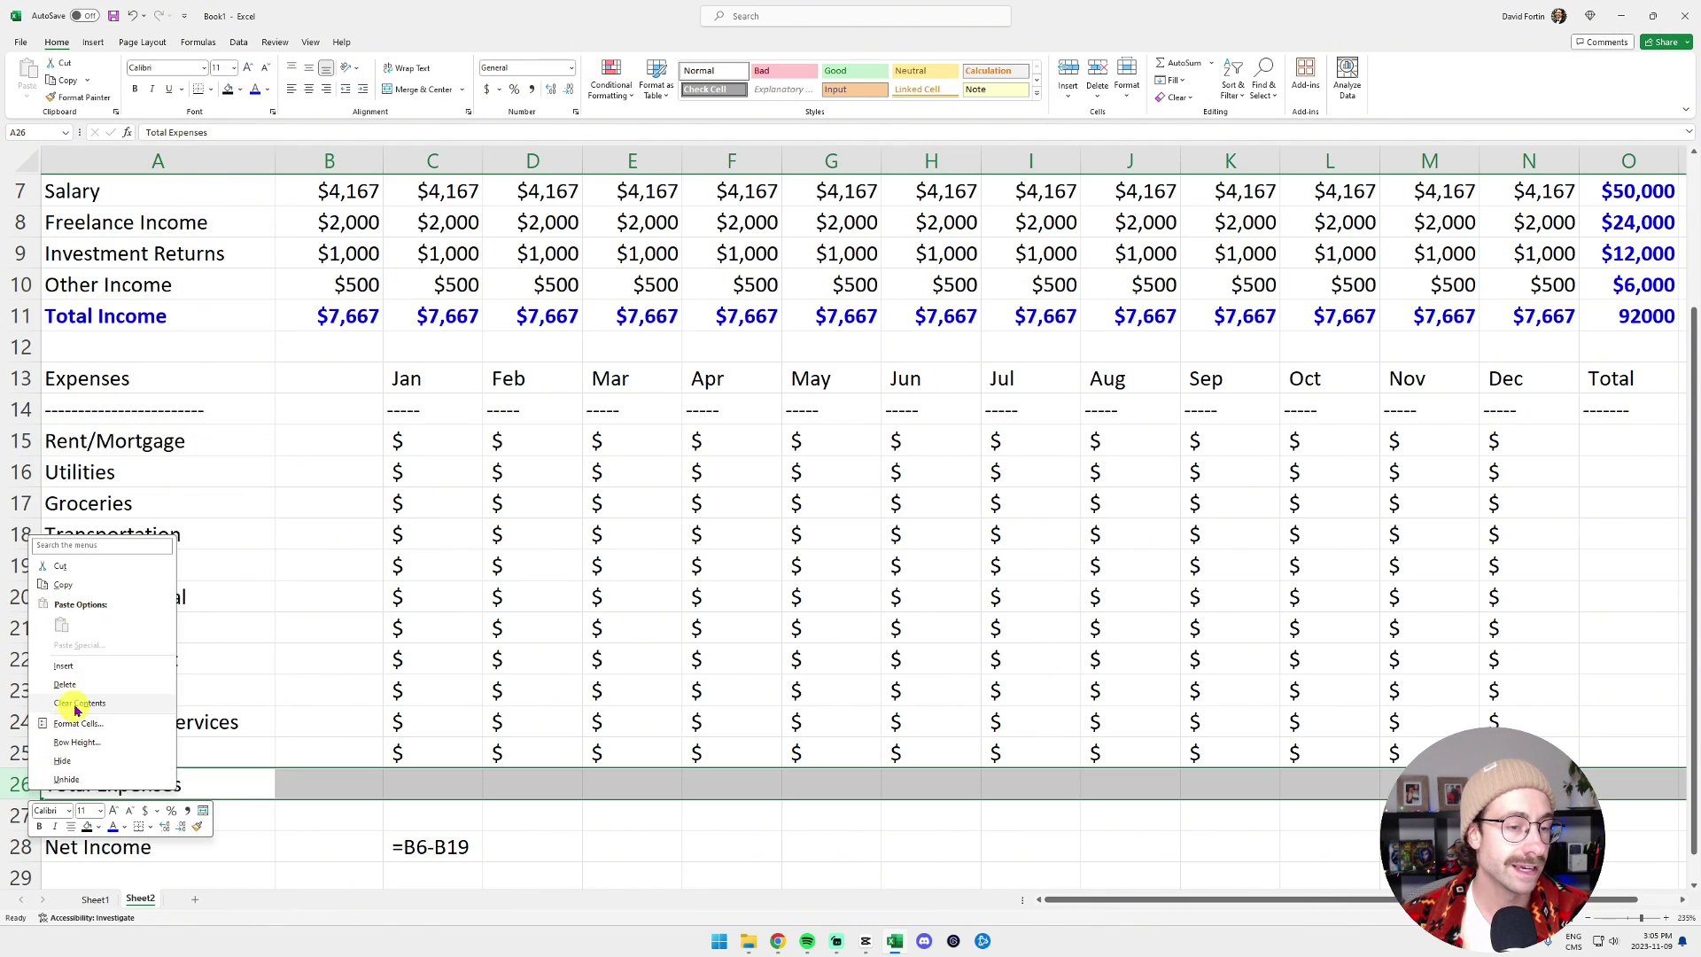
click(79, 676)
click(132, 784)
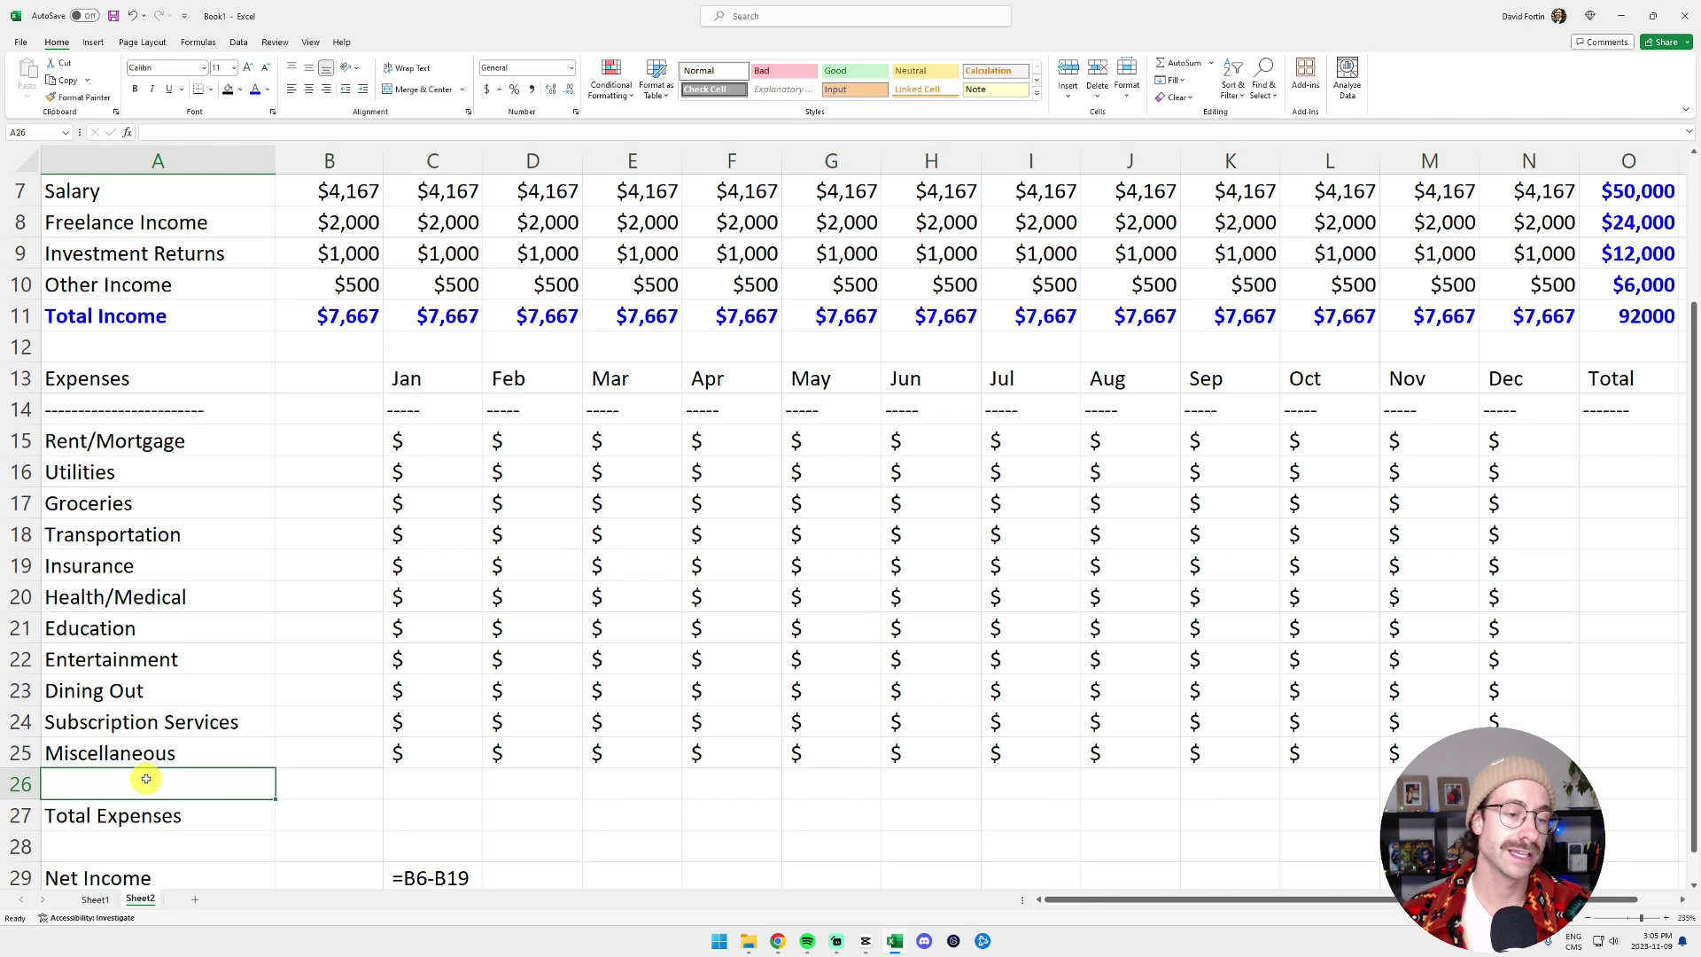
text(Vacation)
key(Return)
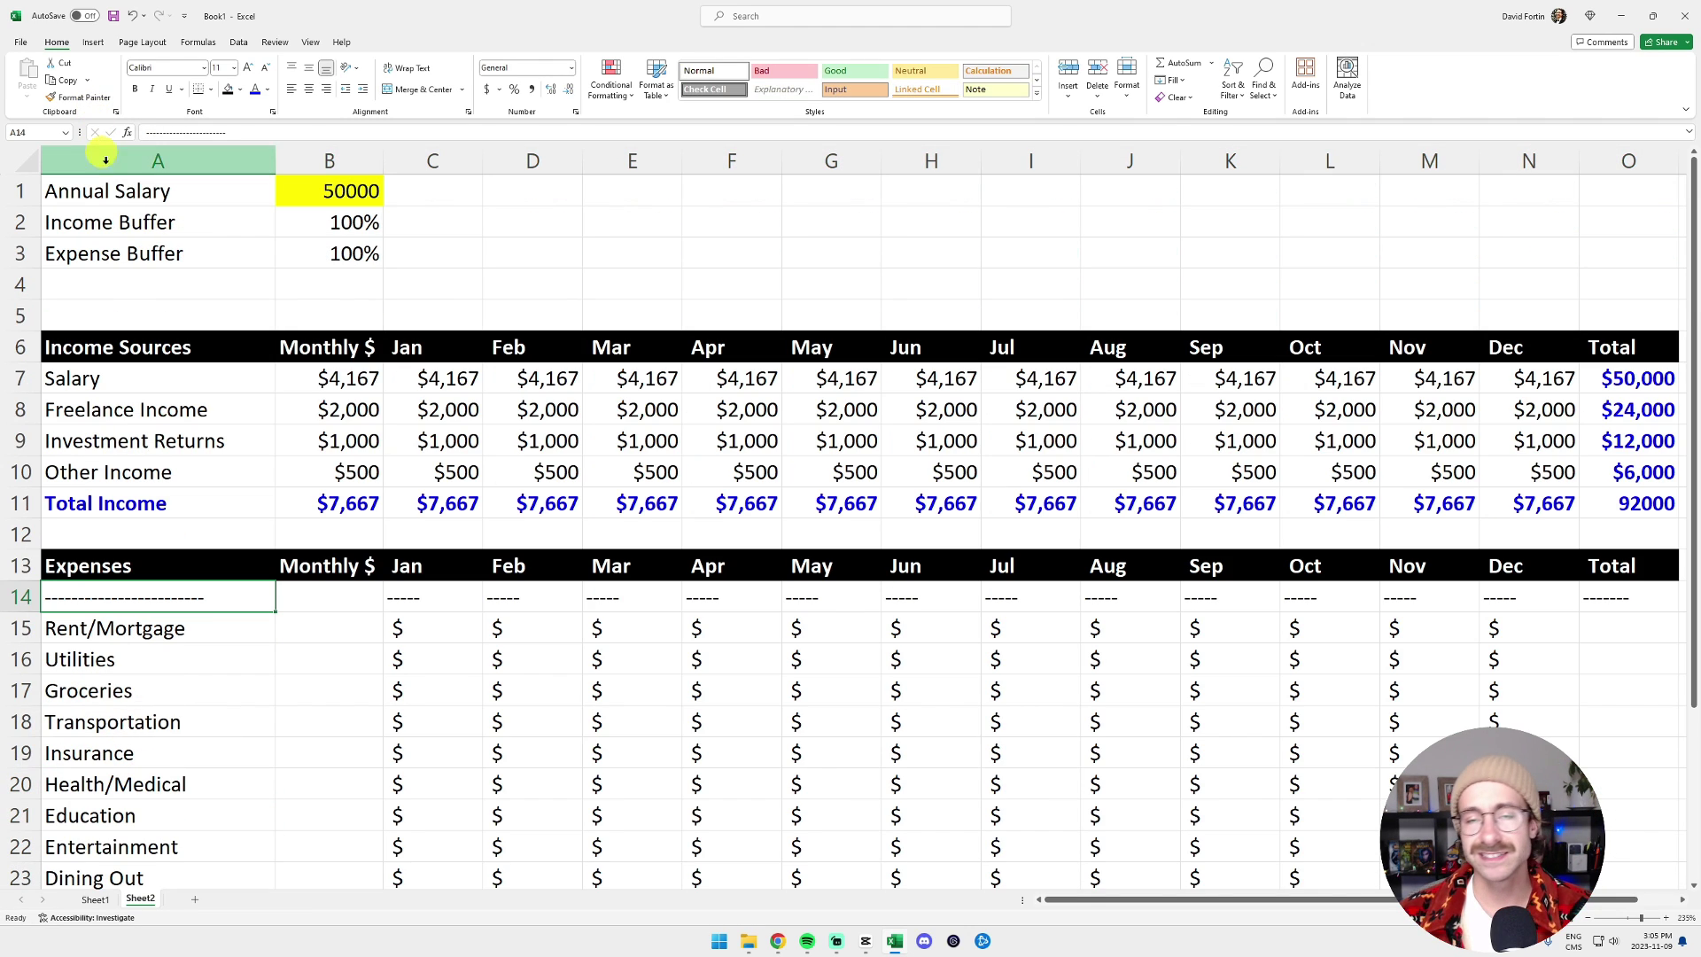
- Set Rent/Mortgage to 2000 Monthly $ and link January to it with =$B15
click(340, 626)
scroll(417, 532, down, 2)
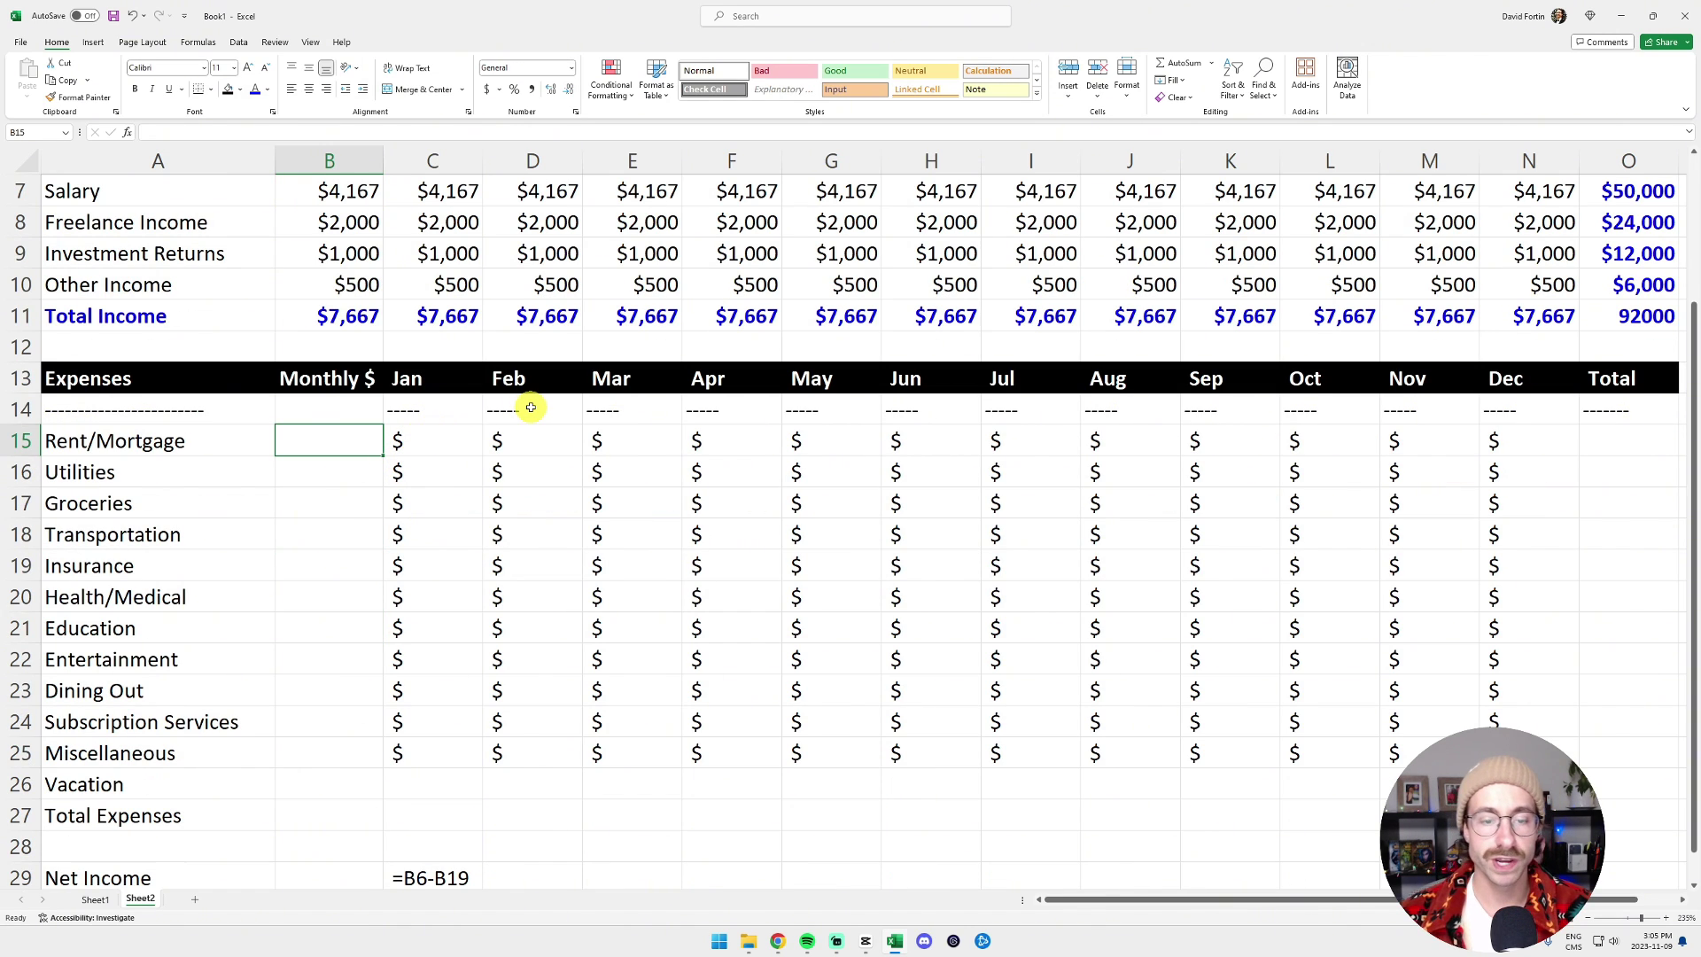
text(200)
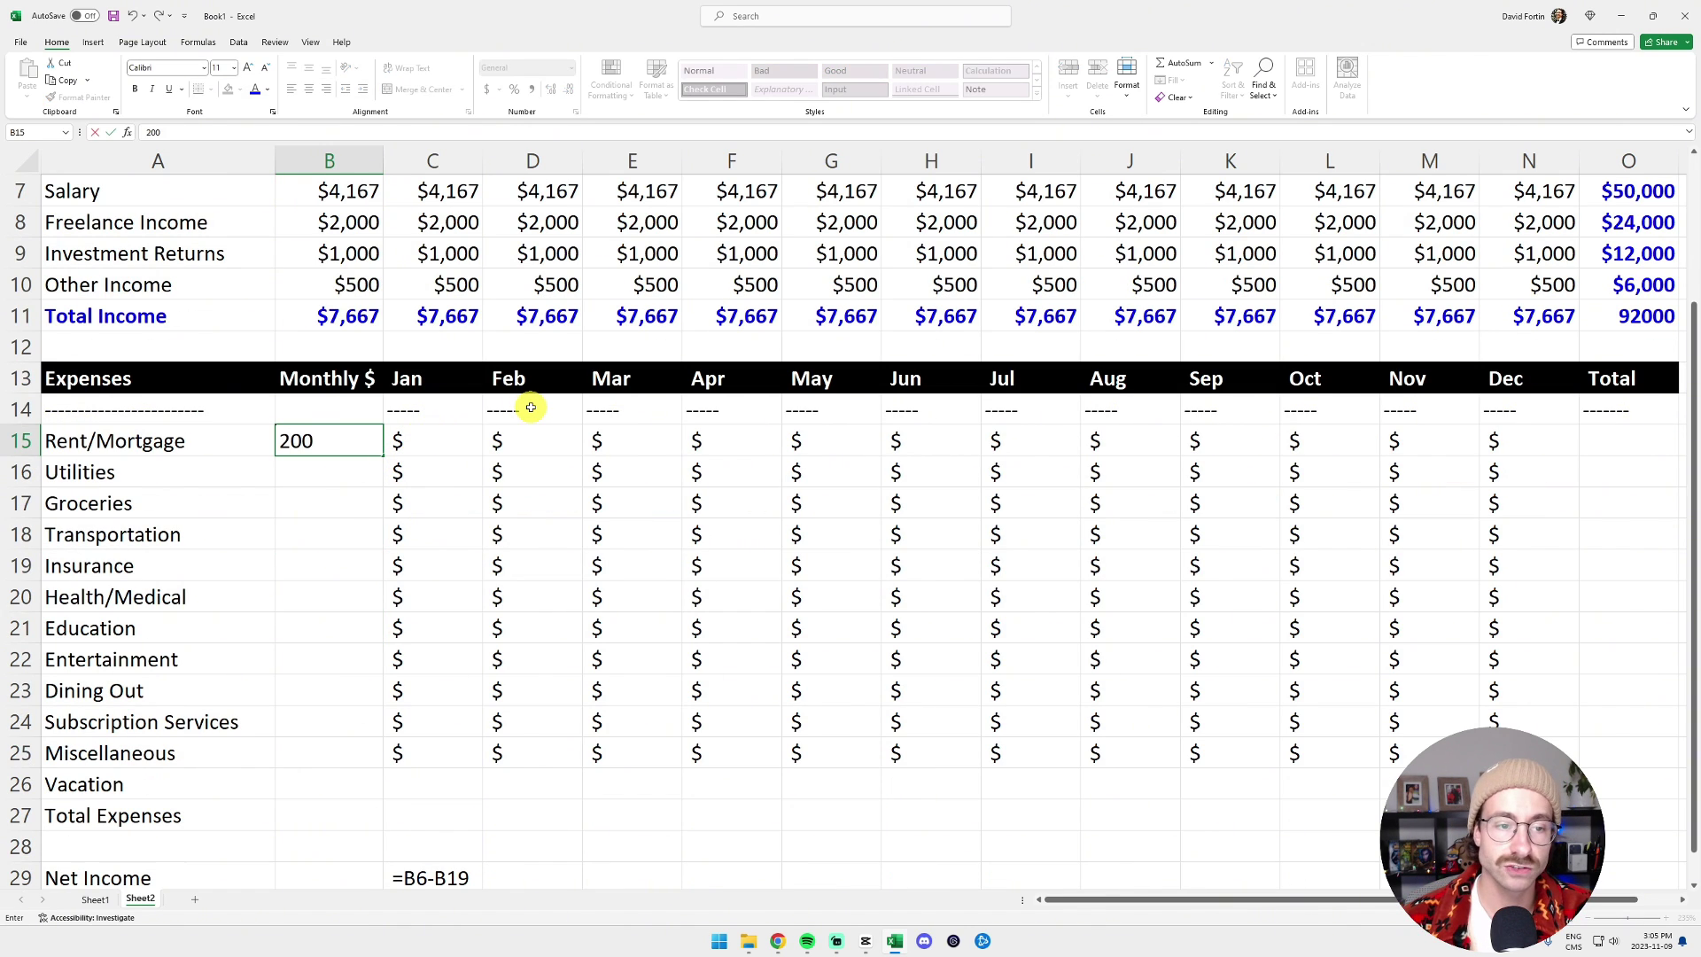
text(0)
key(Return)
key(Up)
key(Right)
text(=)
key(Left)
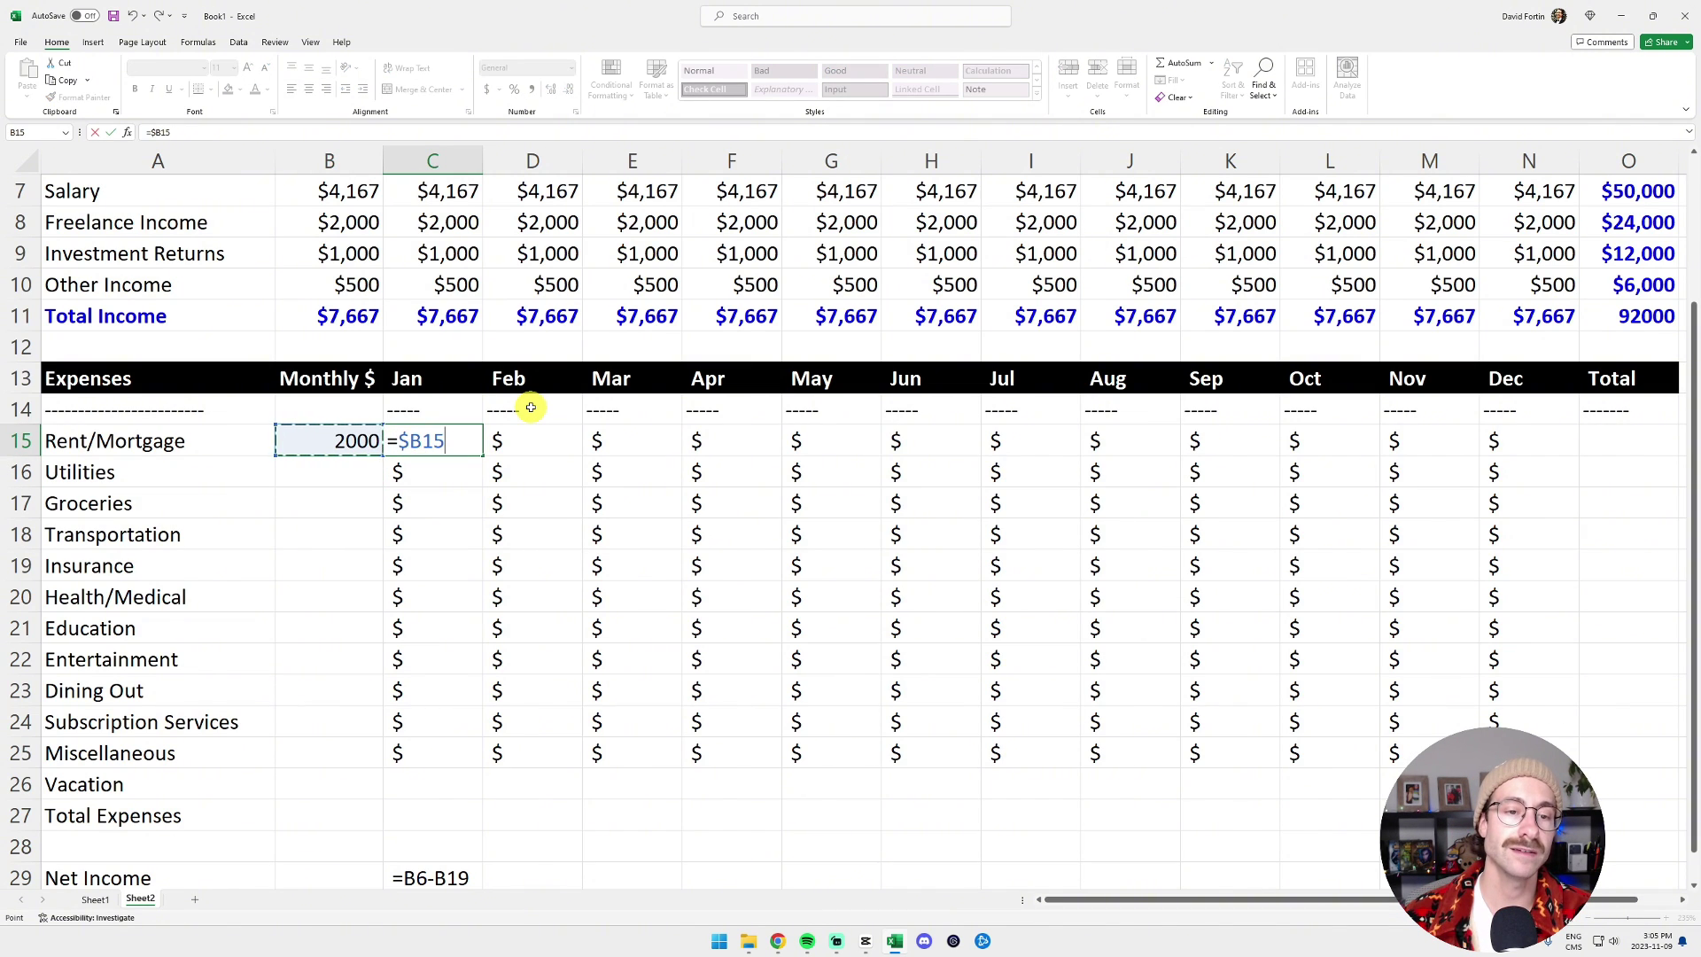
key(Return)
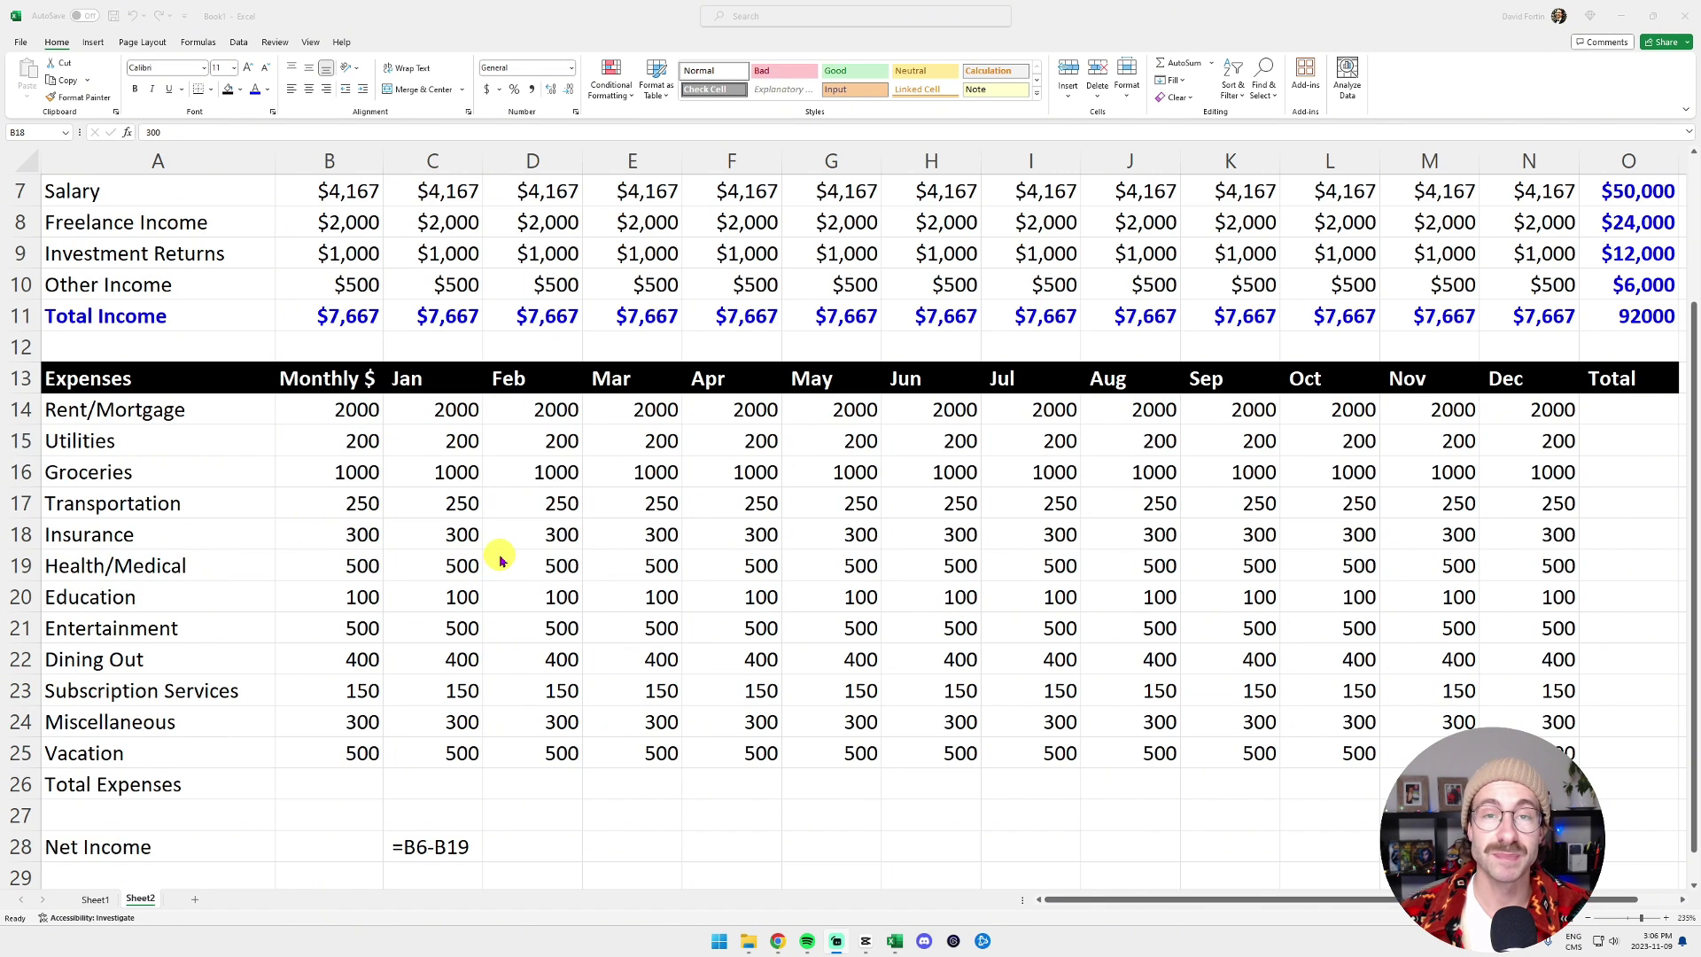
- Total the expenses with =SUM(B14:B25) in B26 and color the totals red
click(344, 778)
text(=sum()
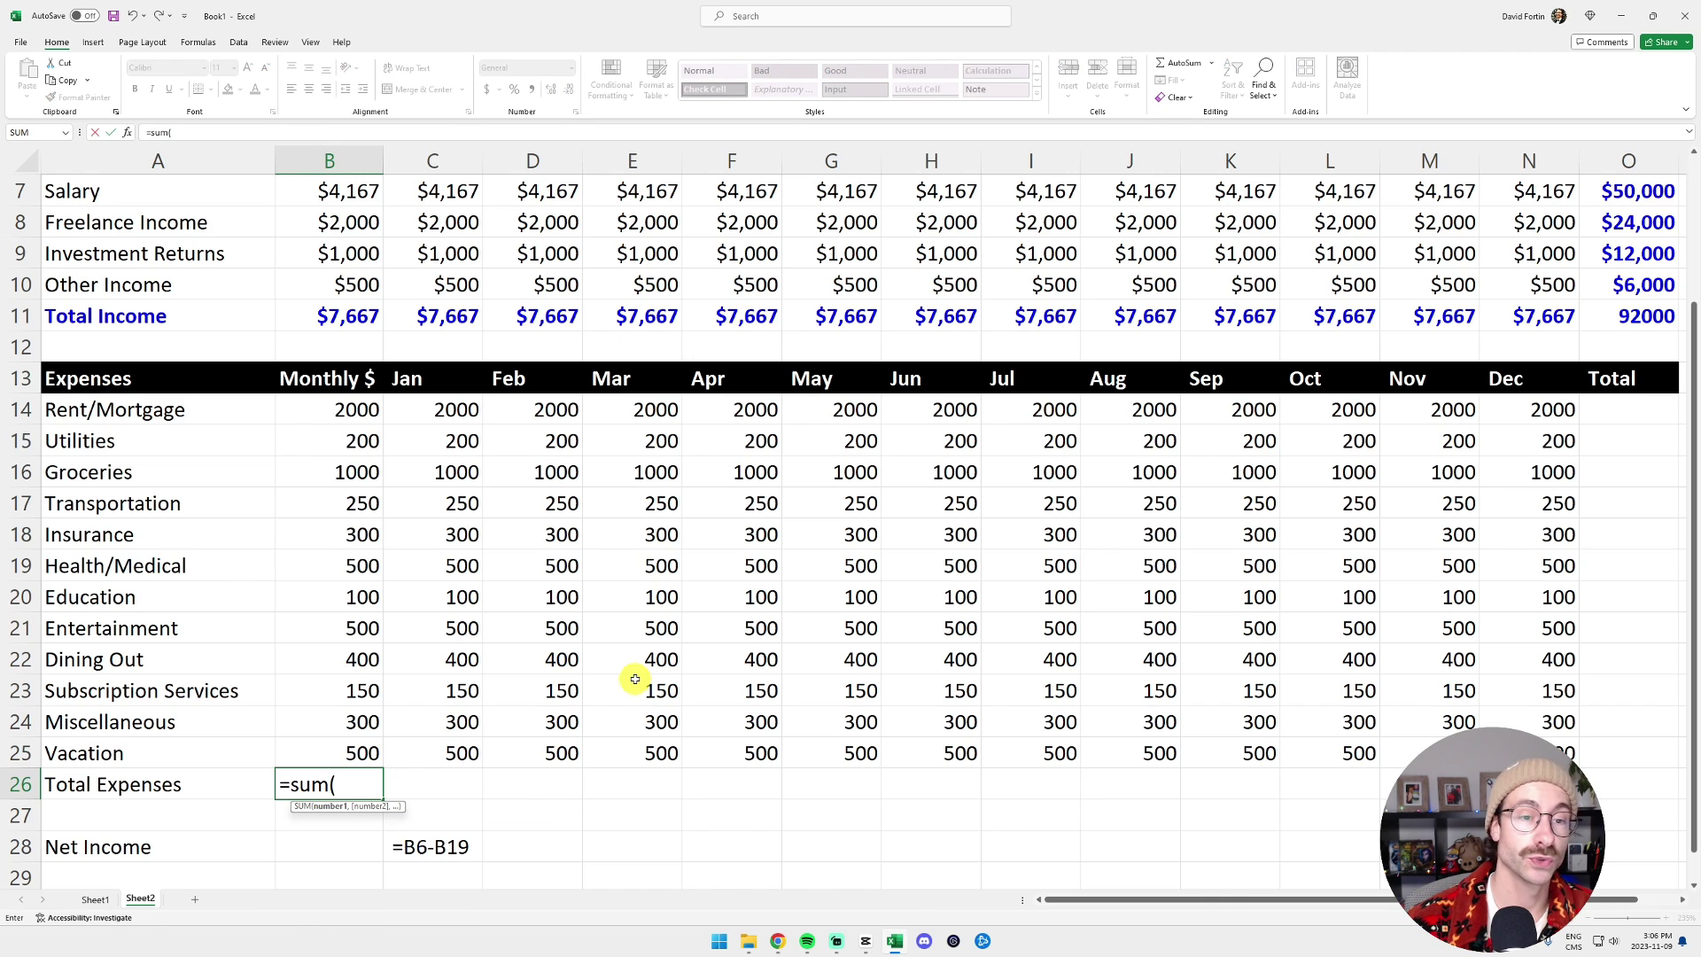
key(Up)
key(shift+Up)
key(shift+Up)
key(shift+Up)
key(shift+Up)
key(shift+Up)
key(shift+Up)
key(shift+Up)
key(shift+Up)
key(shift+Up)
key(shift+Up)
key(shift+Up)
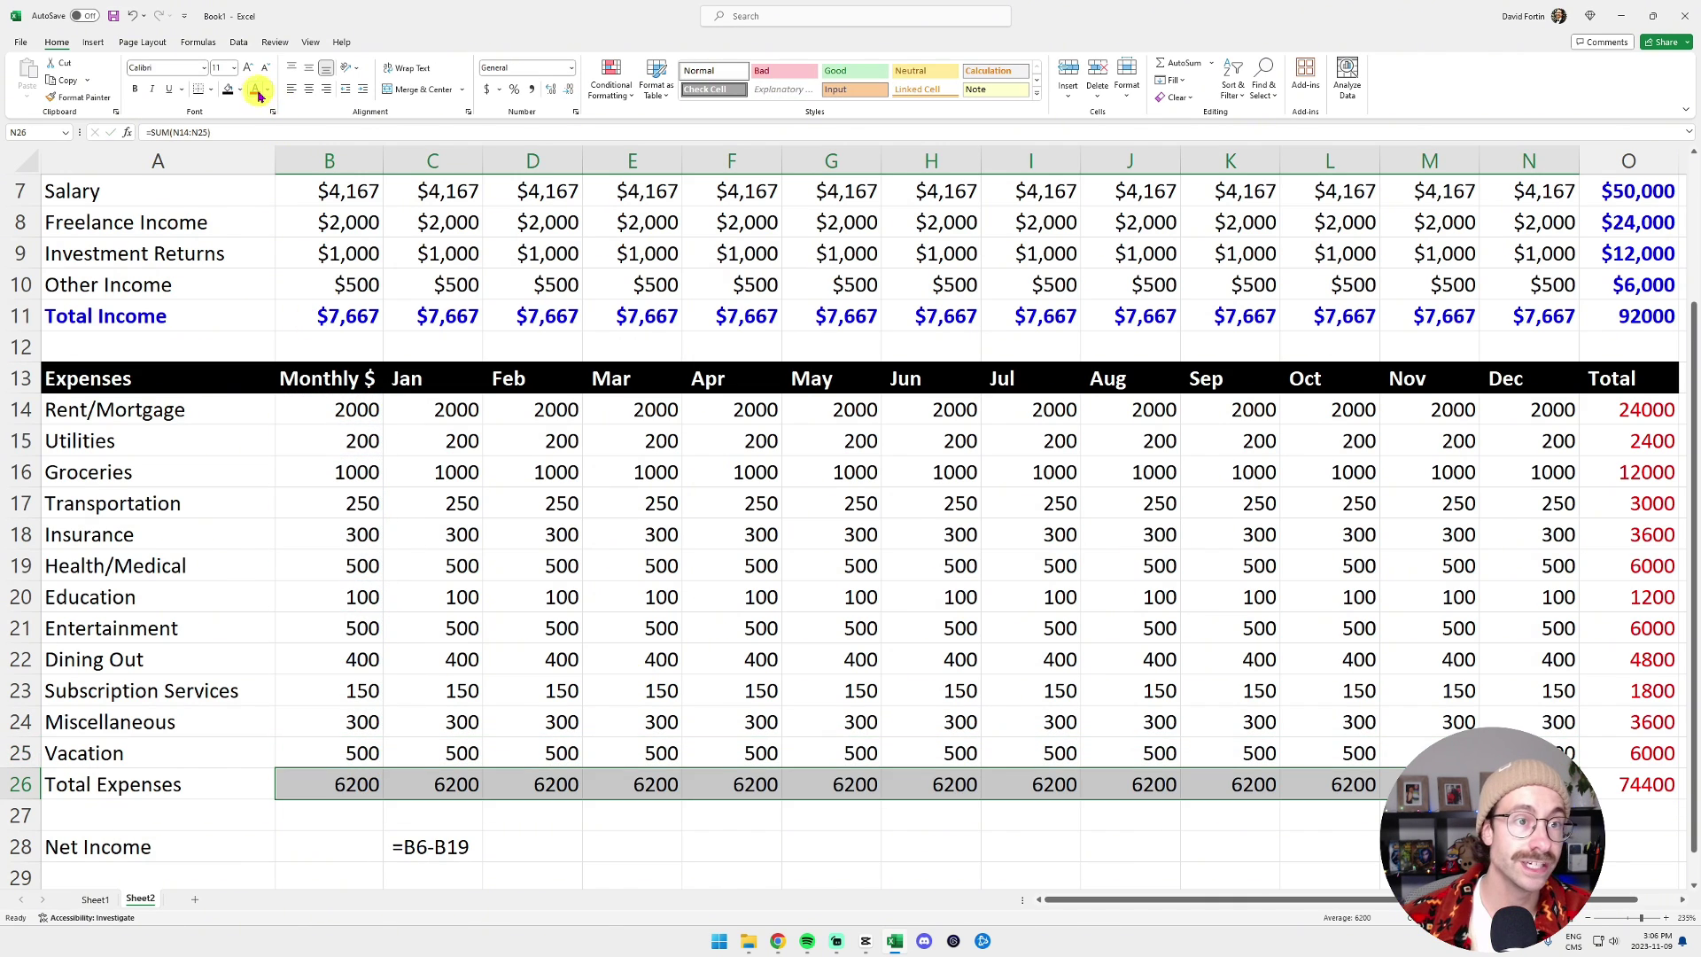
click(256, 91)
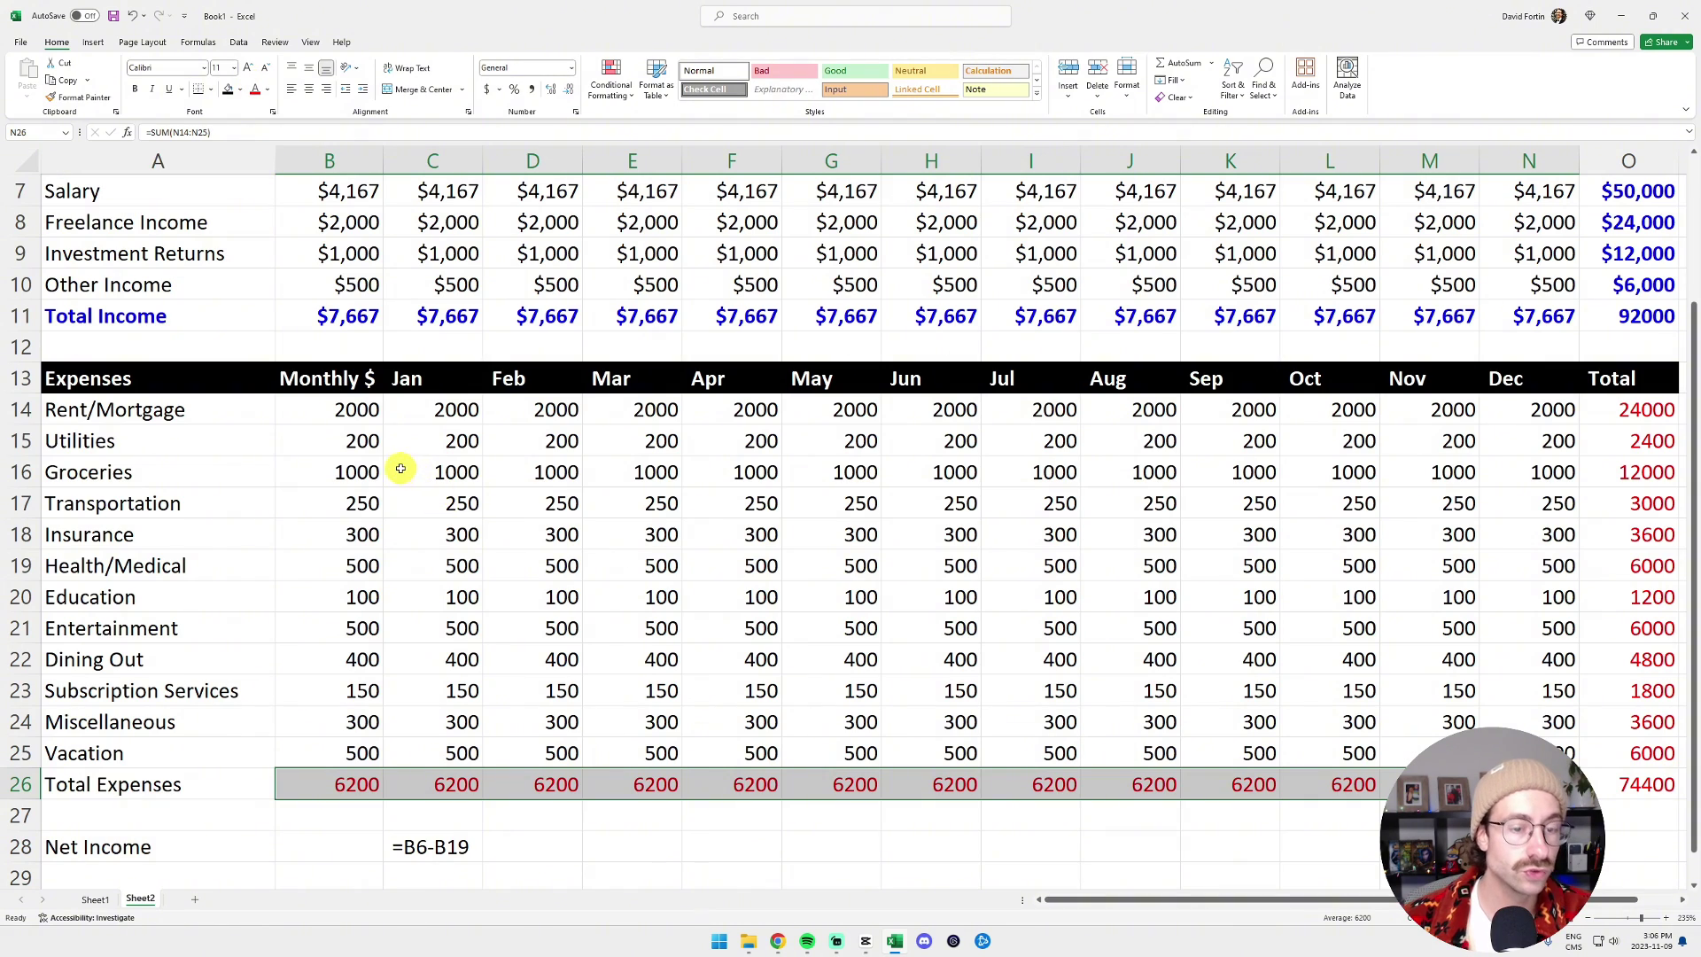
- Retype the Rent/Mortgage monthly amount with a minus sign, entering -200
click(337, 410)
text(-200)
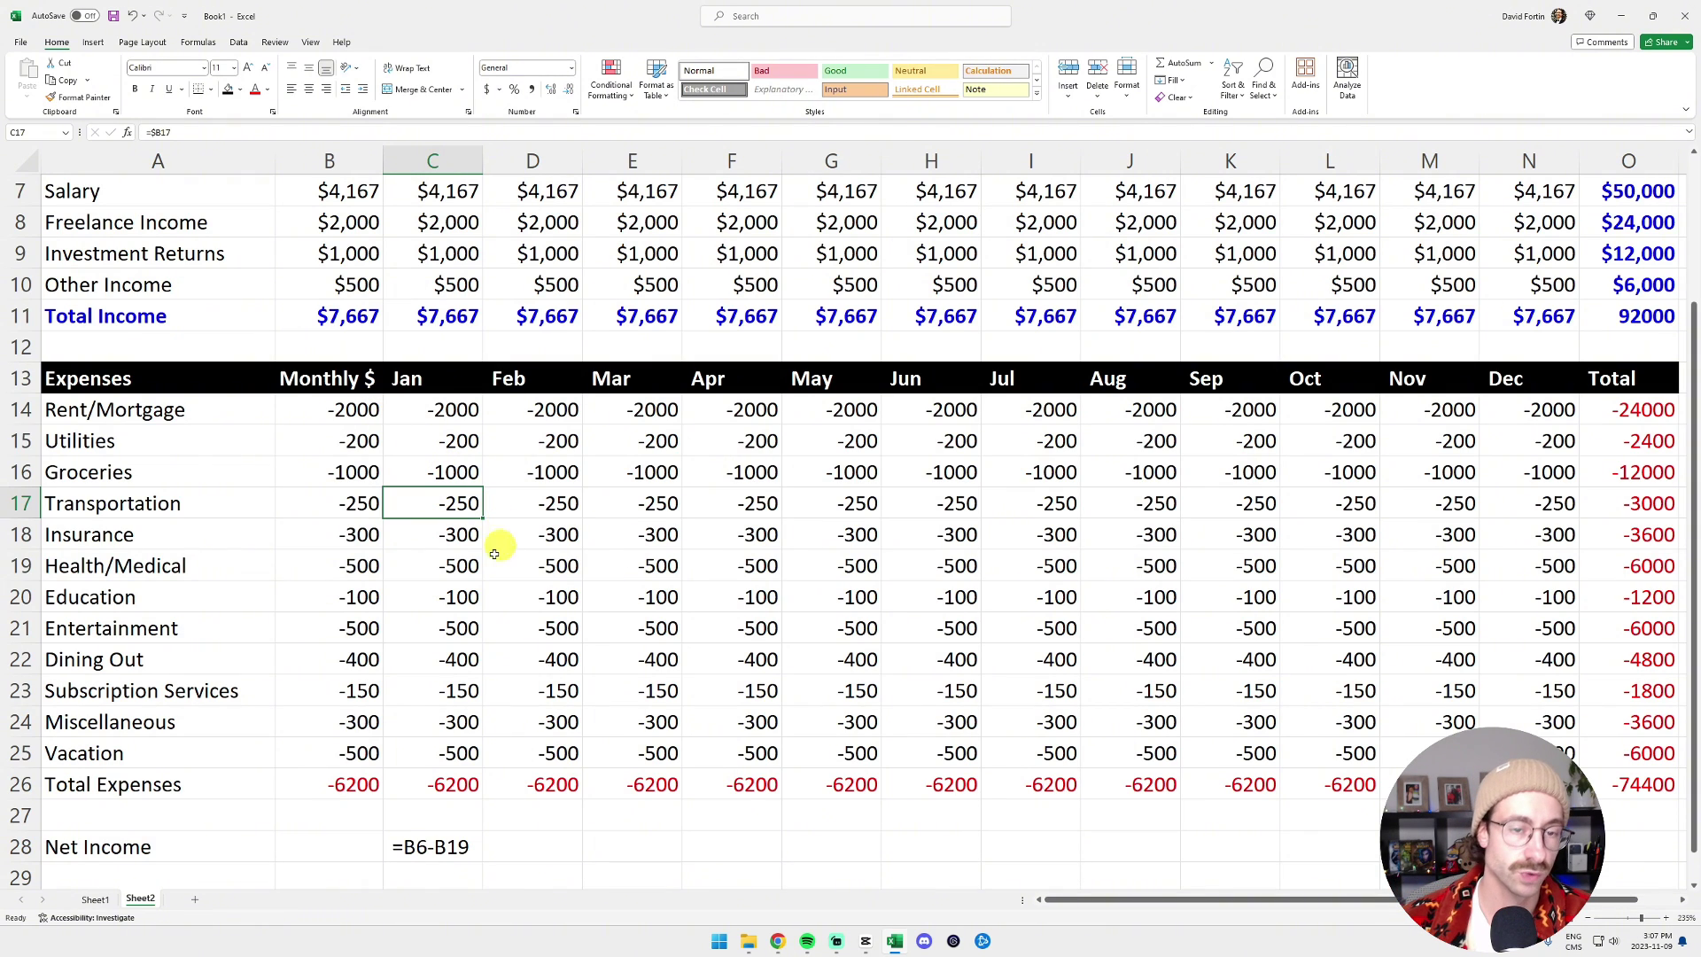
scroll(356, 755, down, 1)
- Enter the Net Income formula in B28 from Total Income and Total Expenses
click(180, 749)
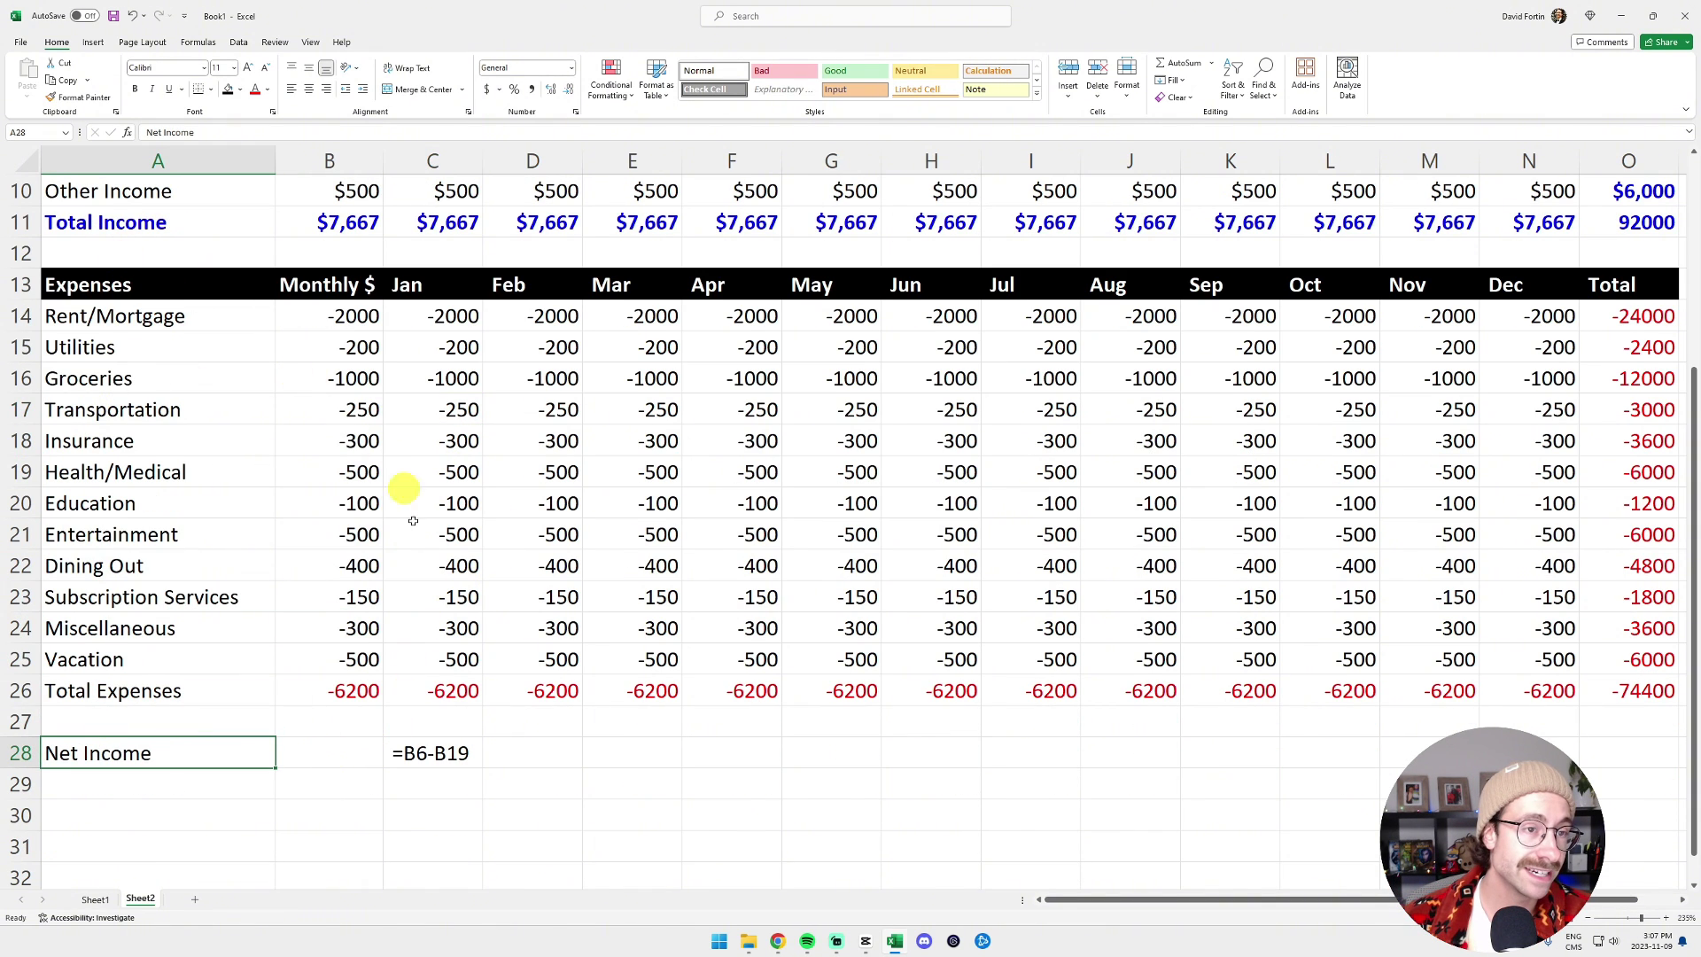
click(342, 753)
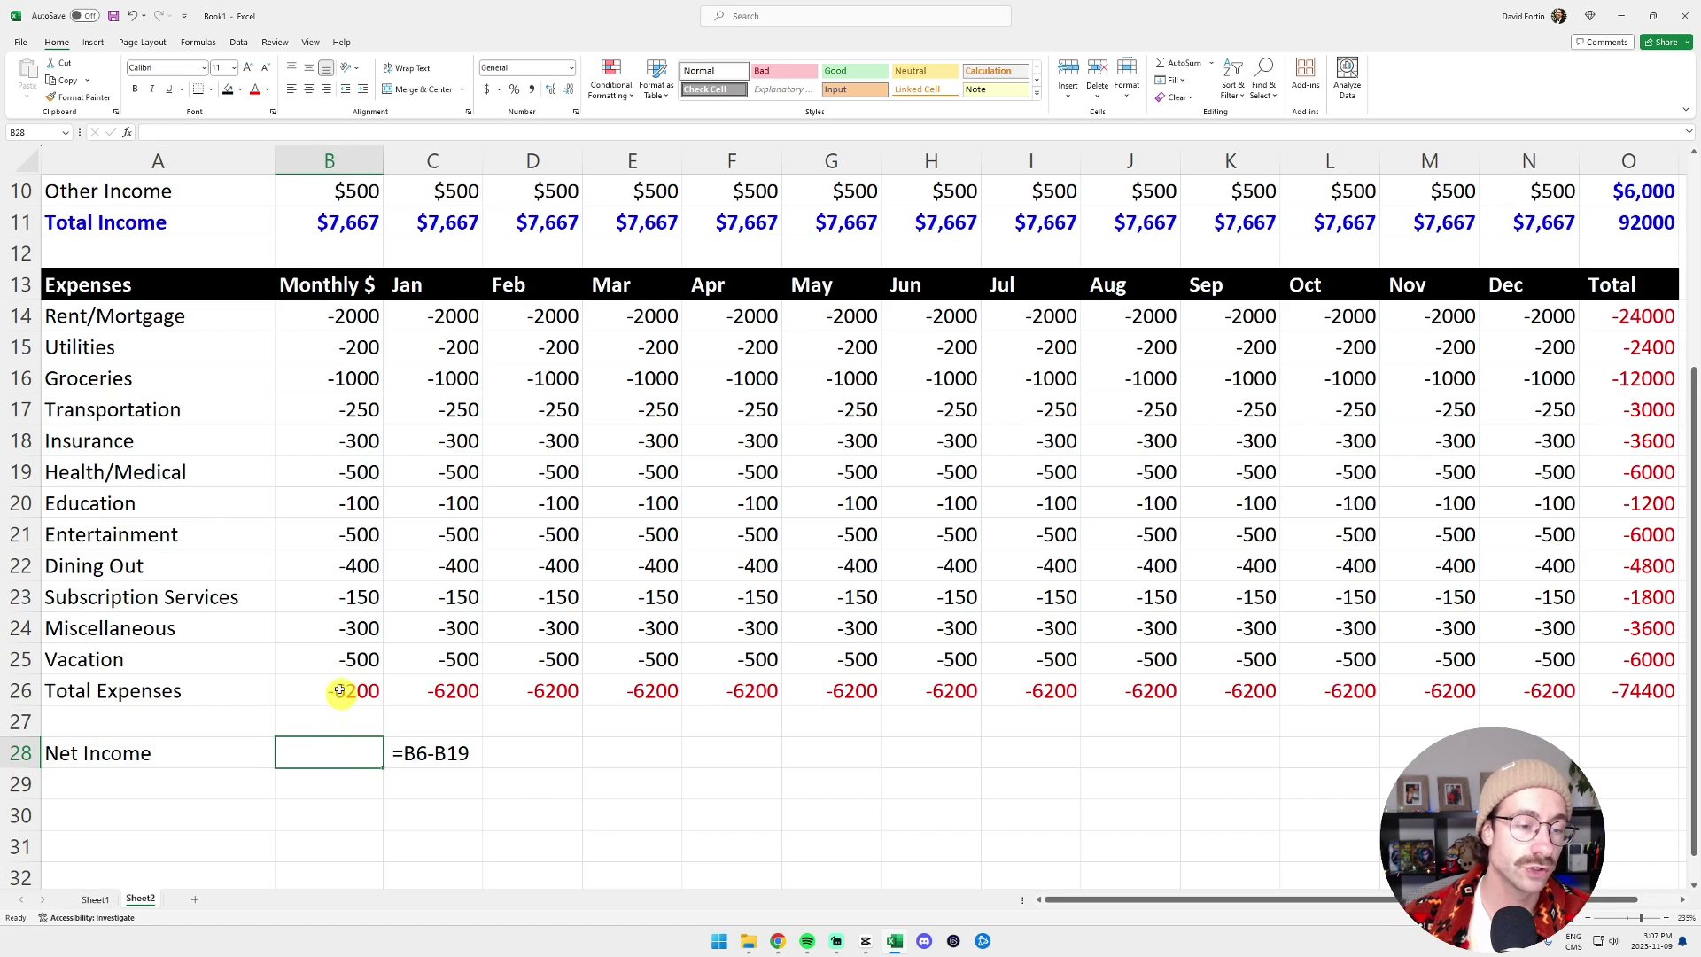
text(=)
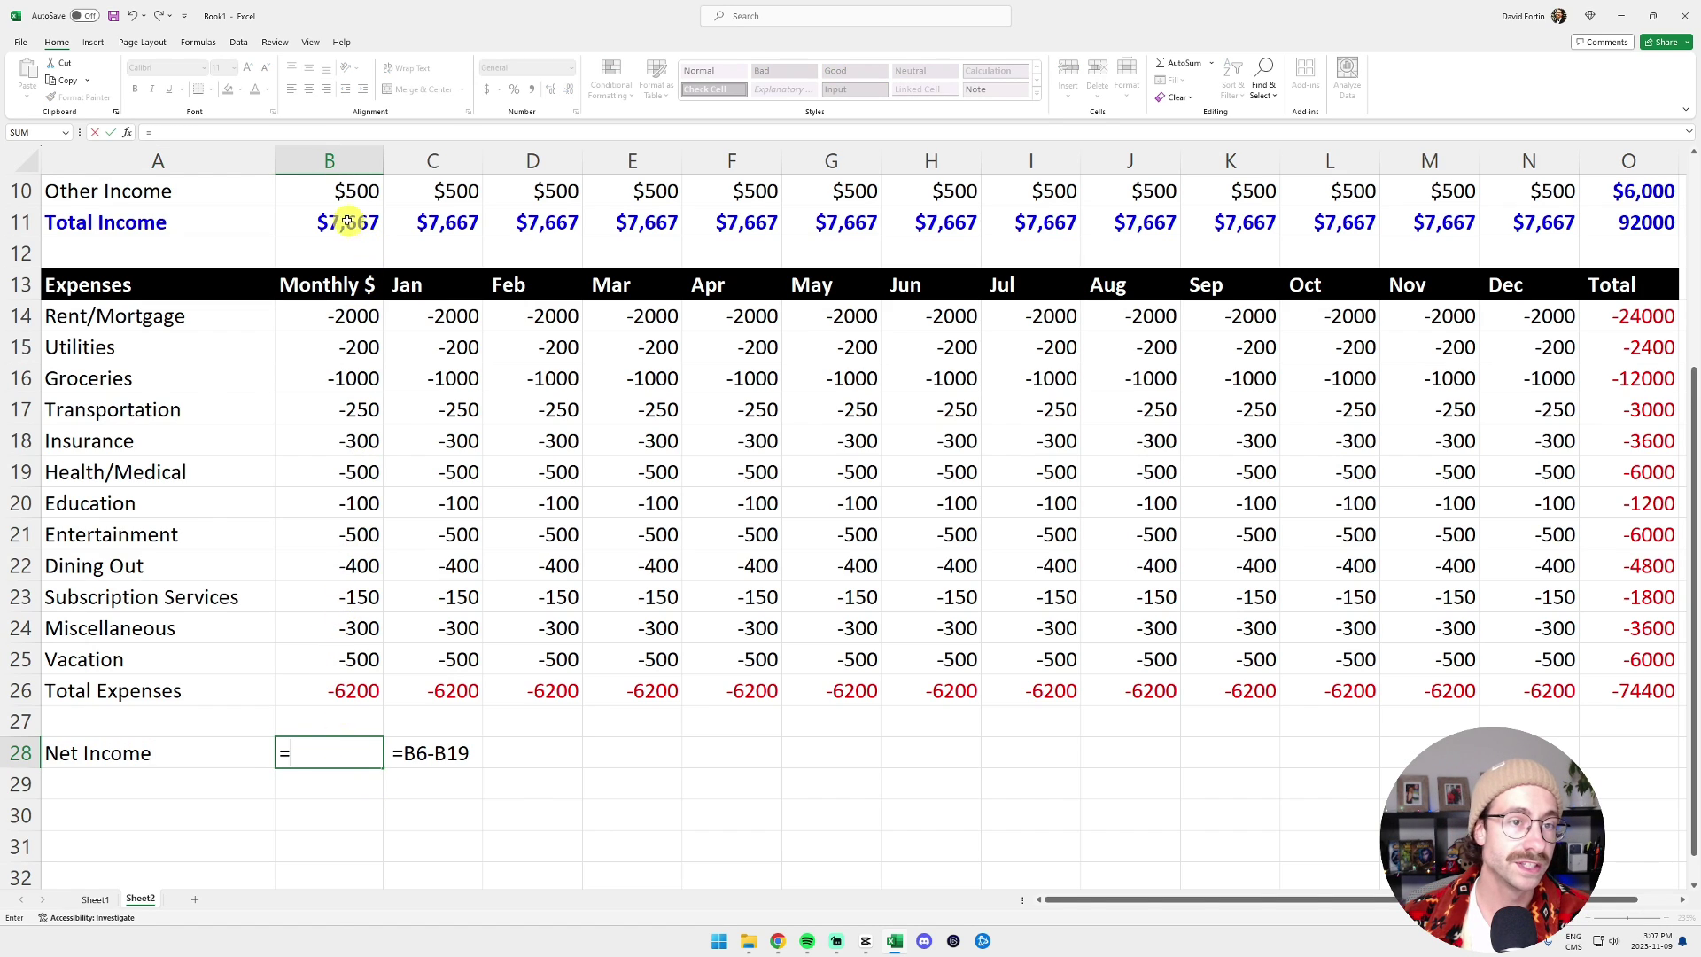
click(332, 221)
text(-)
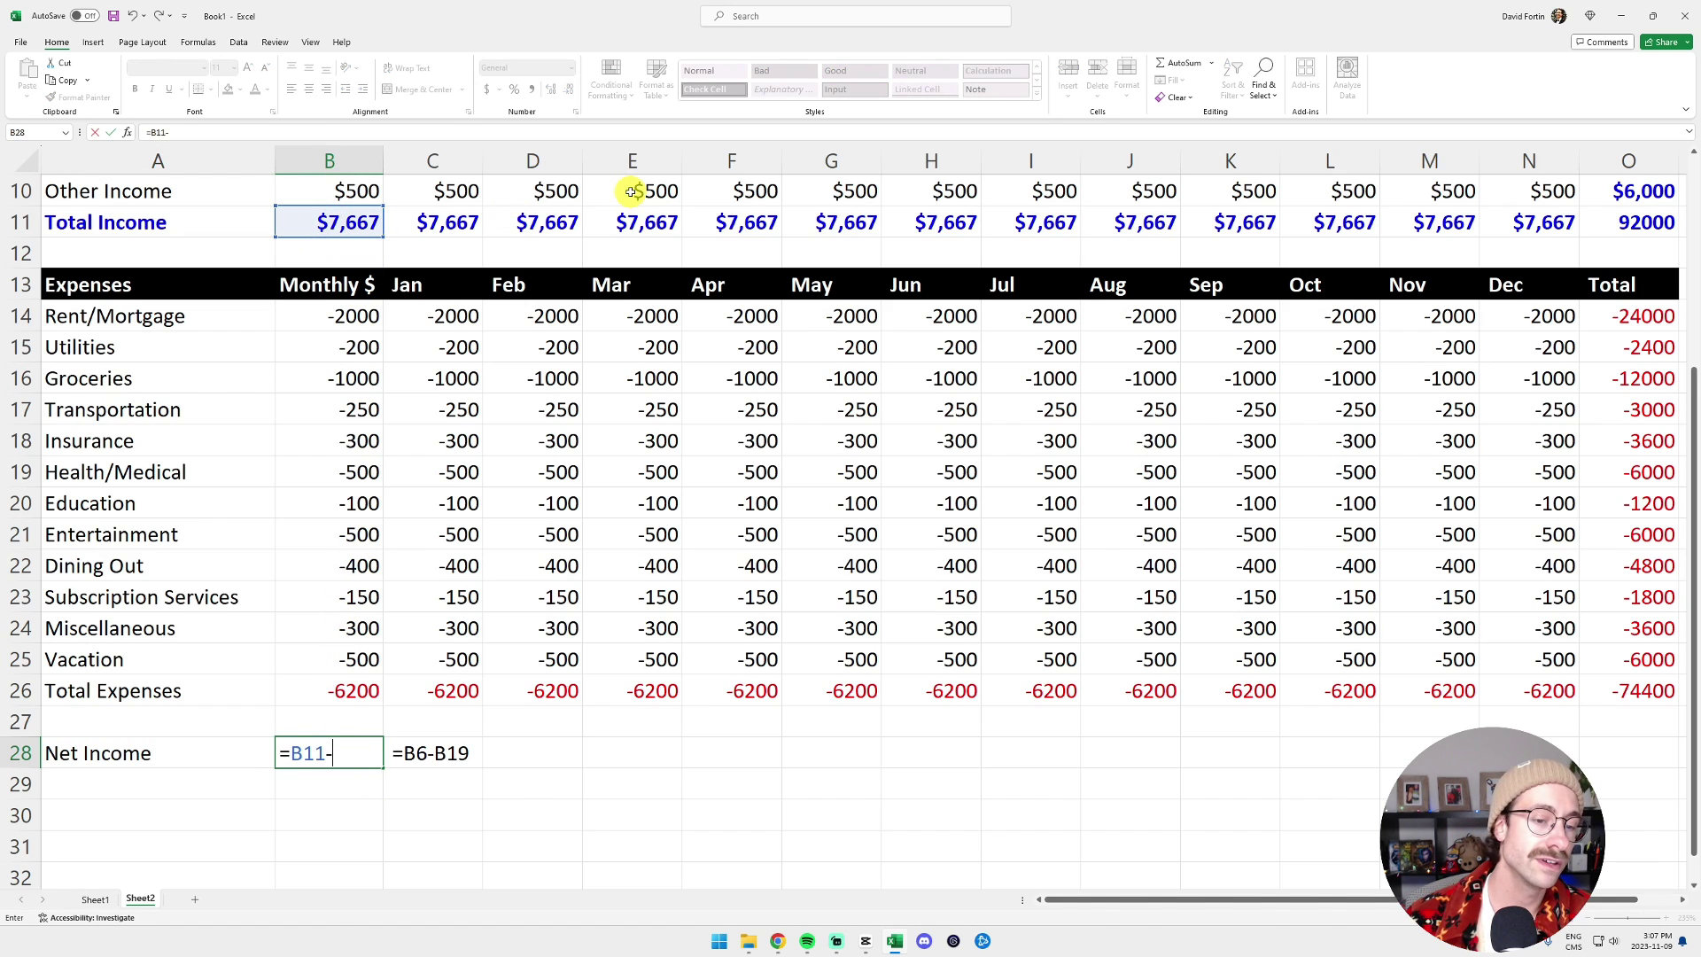
key(Up)
key(Up)
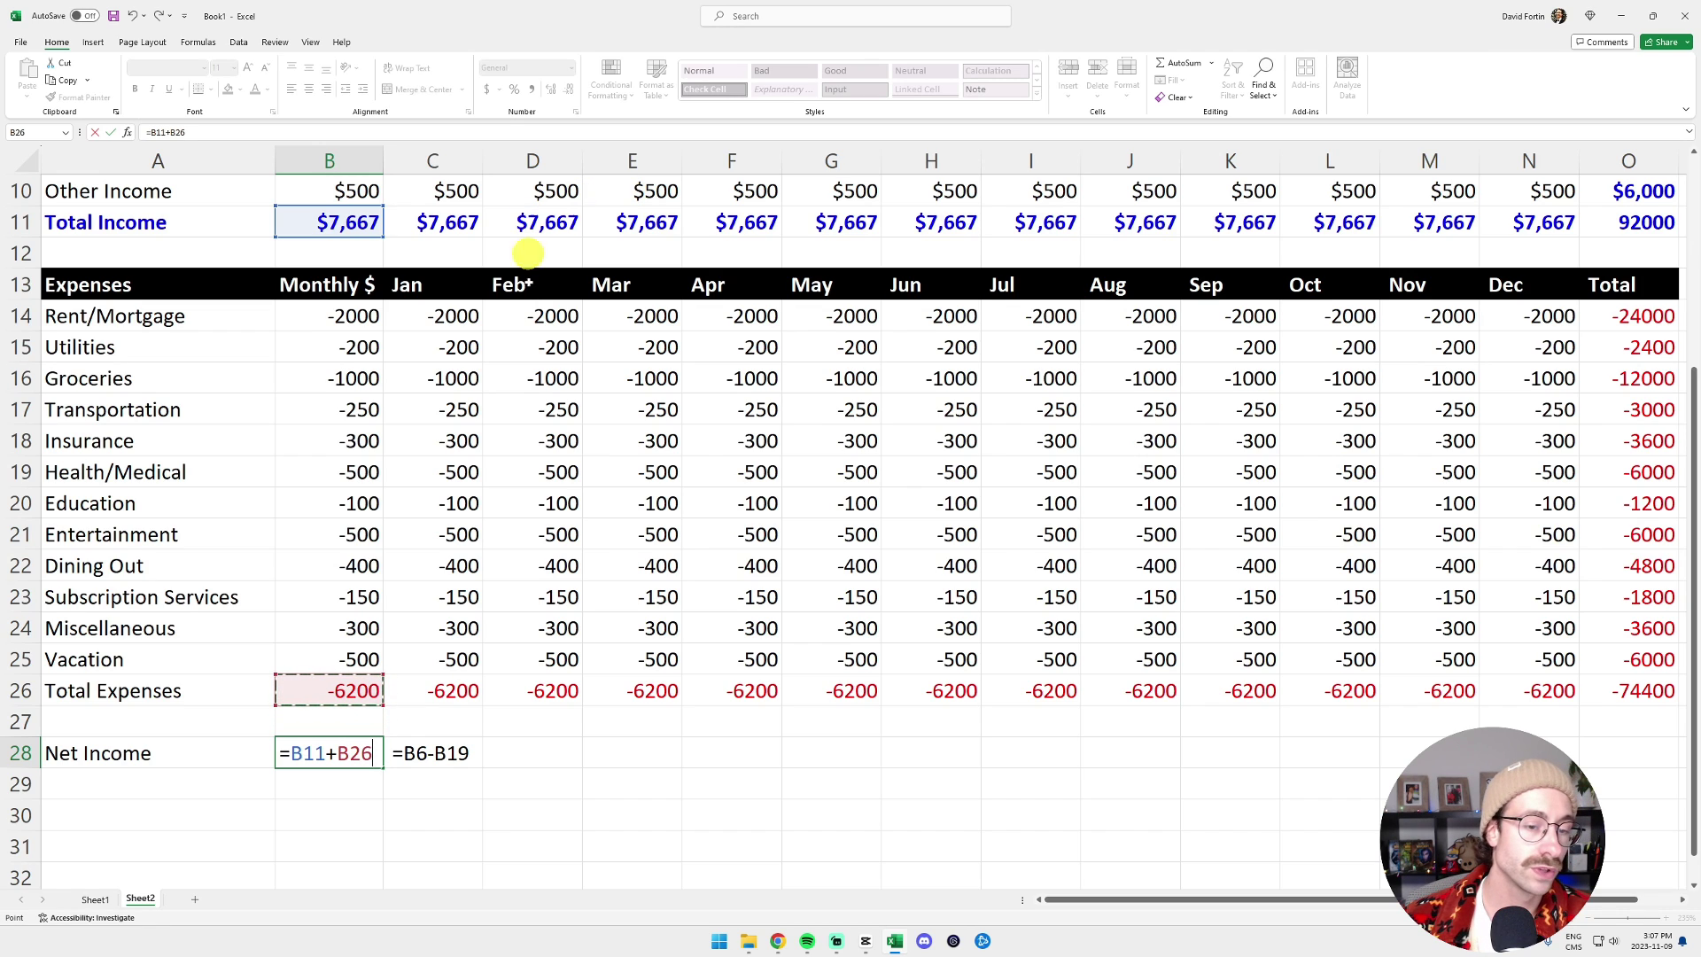
key(Return)
- Clear C28's leftover =B6-B19 formula and fill Net Income across to the yearly total
click(464, 747)
key(Delete)
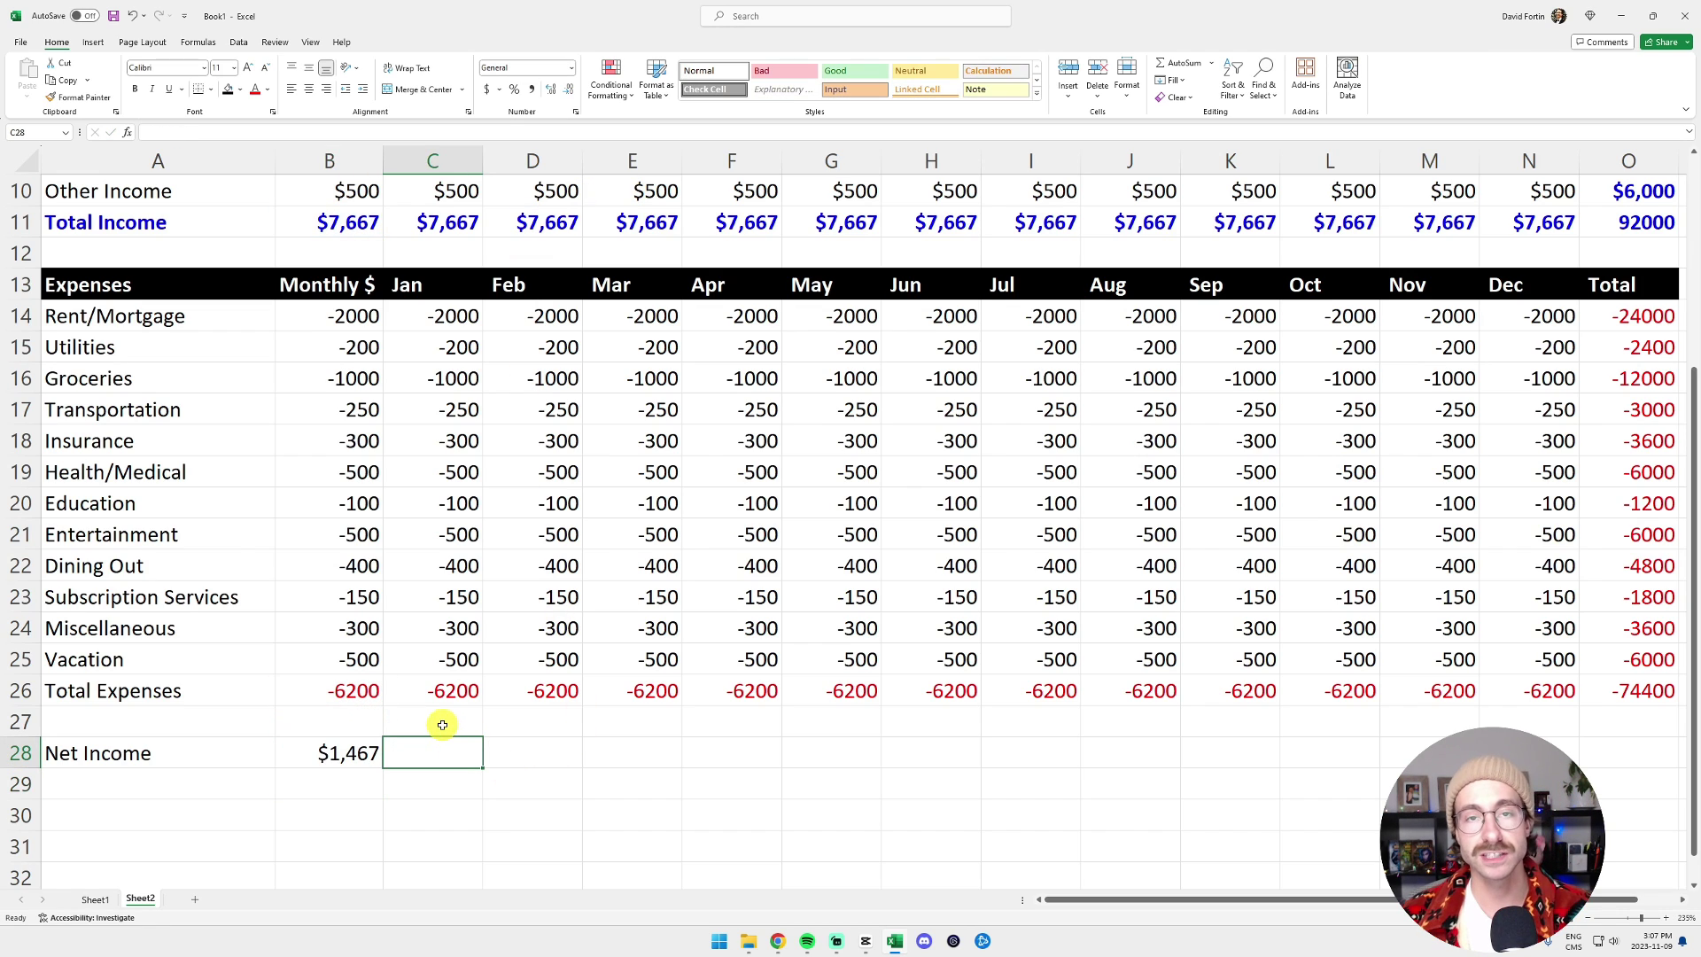
drag(329, 316, 1628, 780)
click(503, 640)
click(353, 750)
- Try a green fill on the yearly Net Income total O28, then undo it
click(1630, 753)
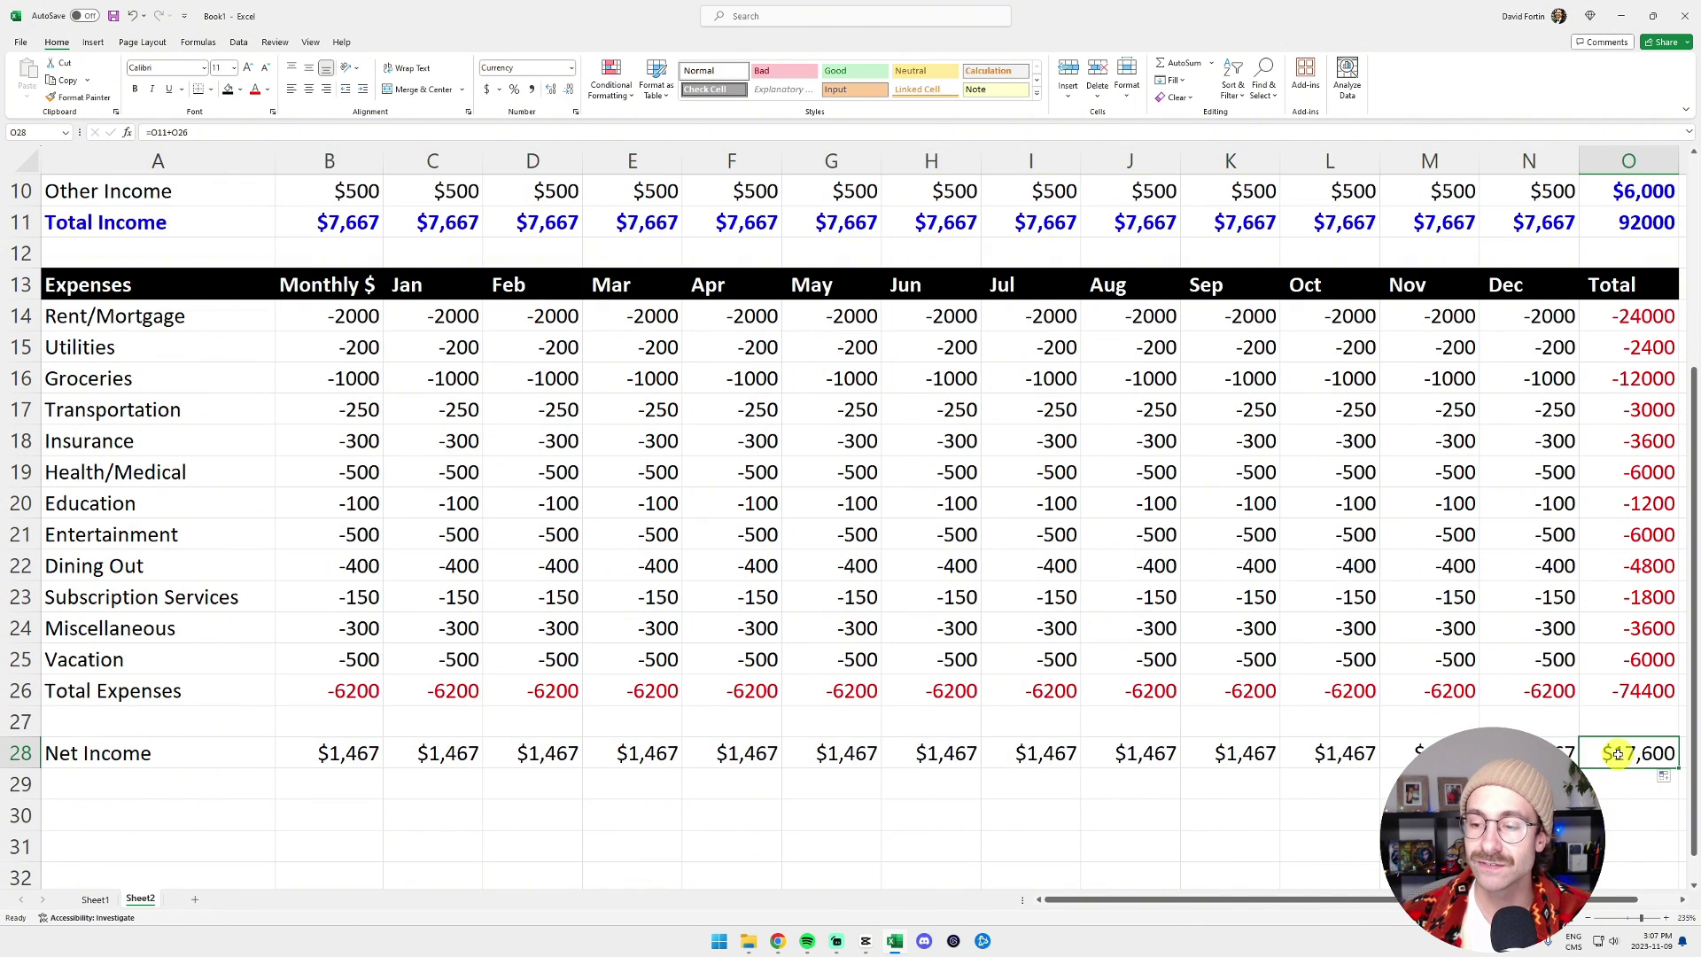
click(240, 90)
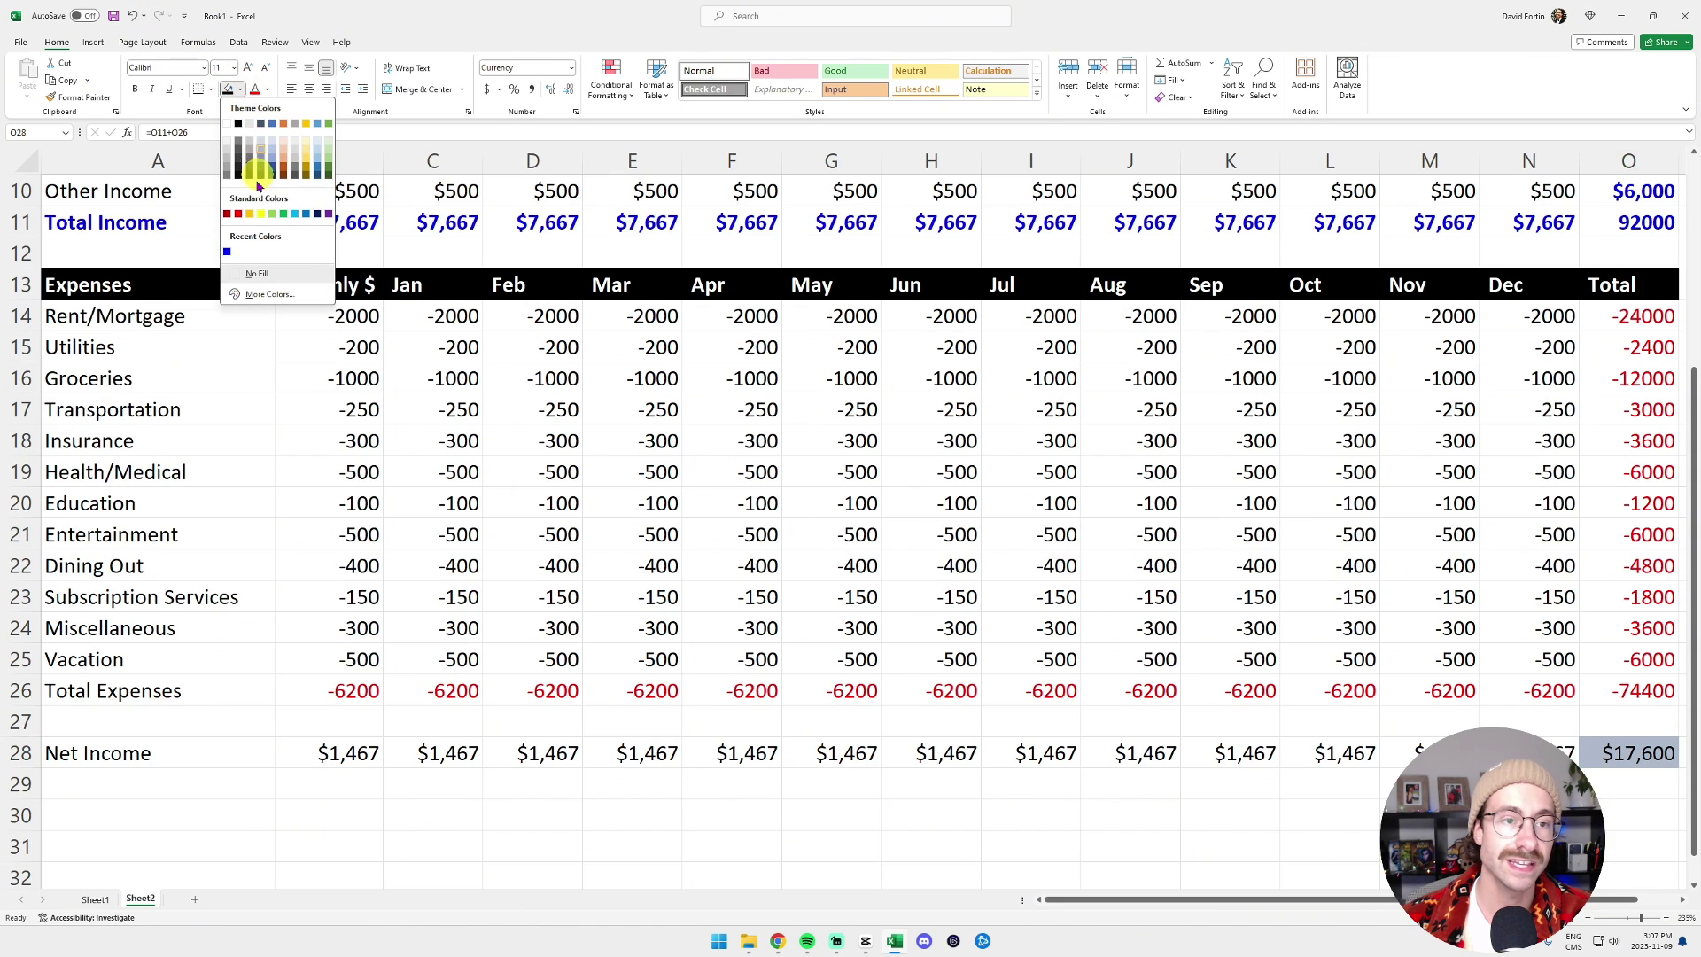
click(284, 214)
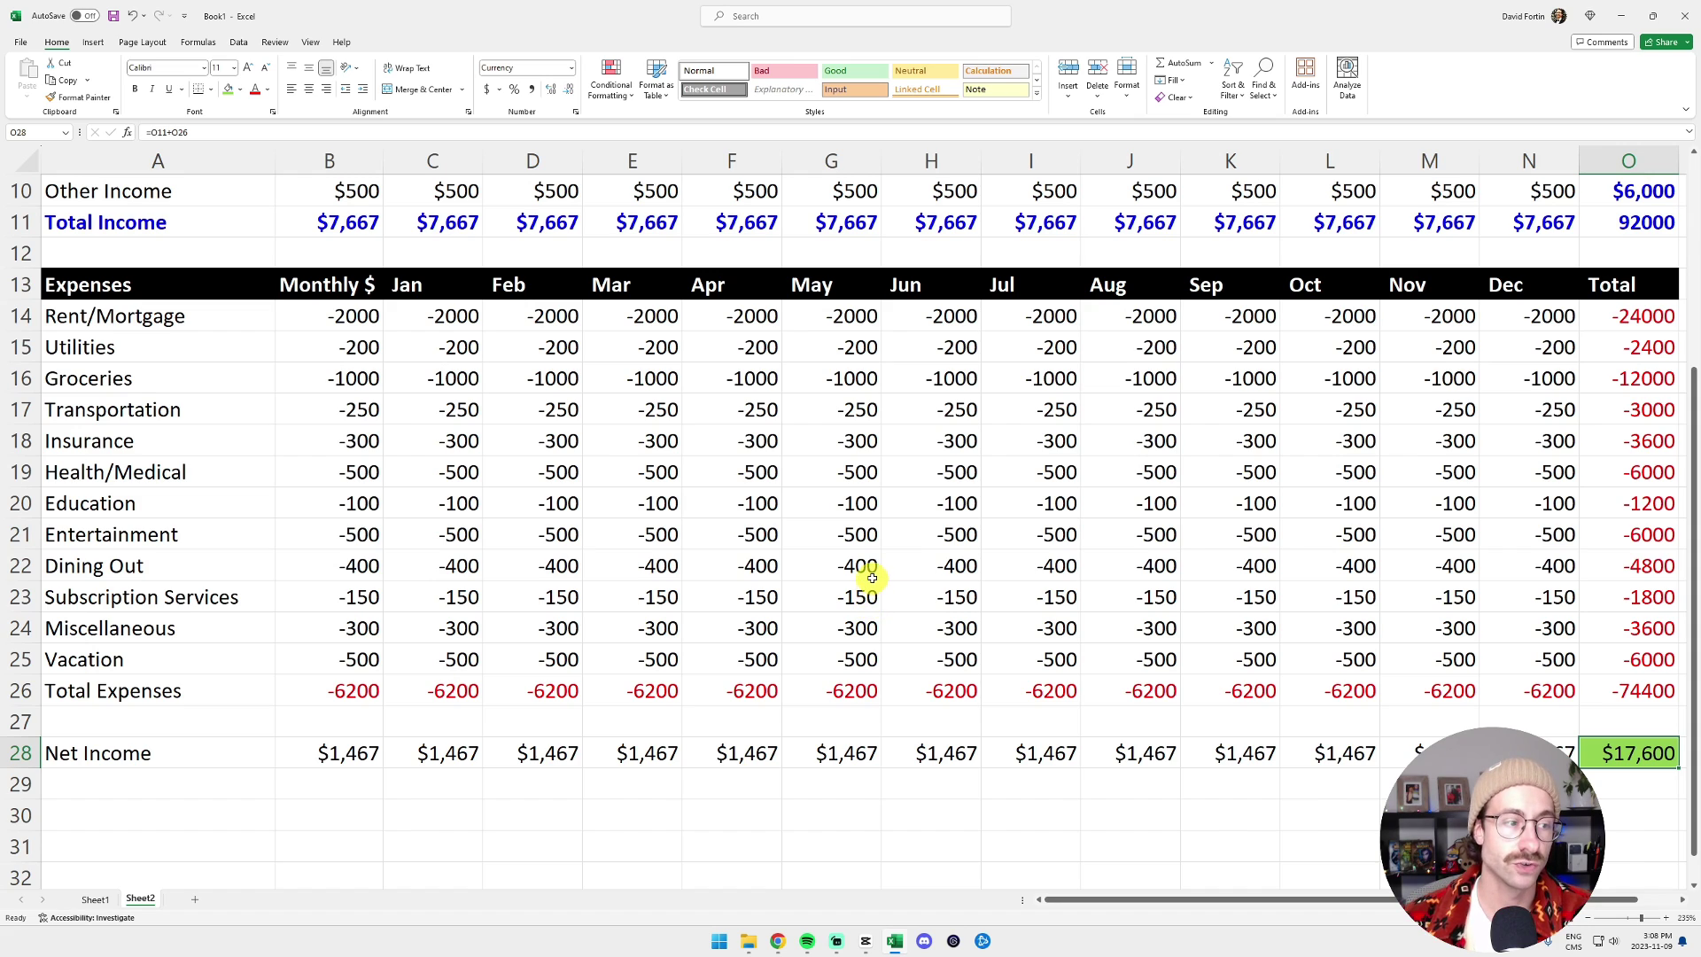
scroll(873, 571, down, 1)
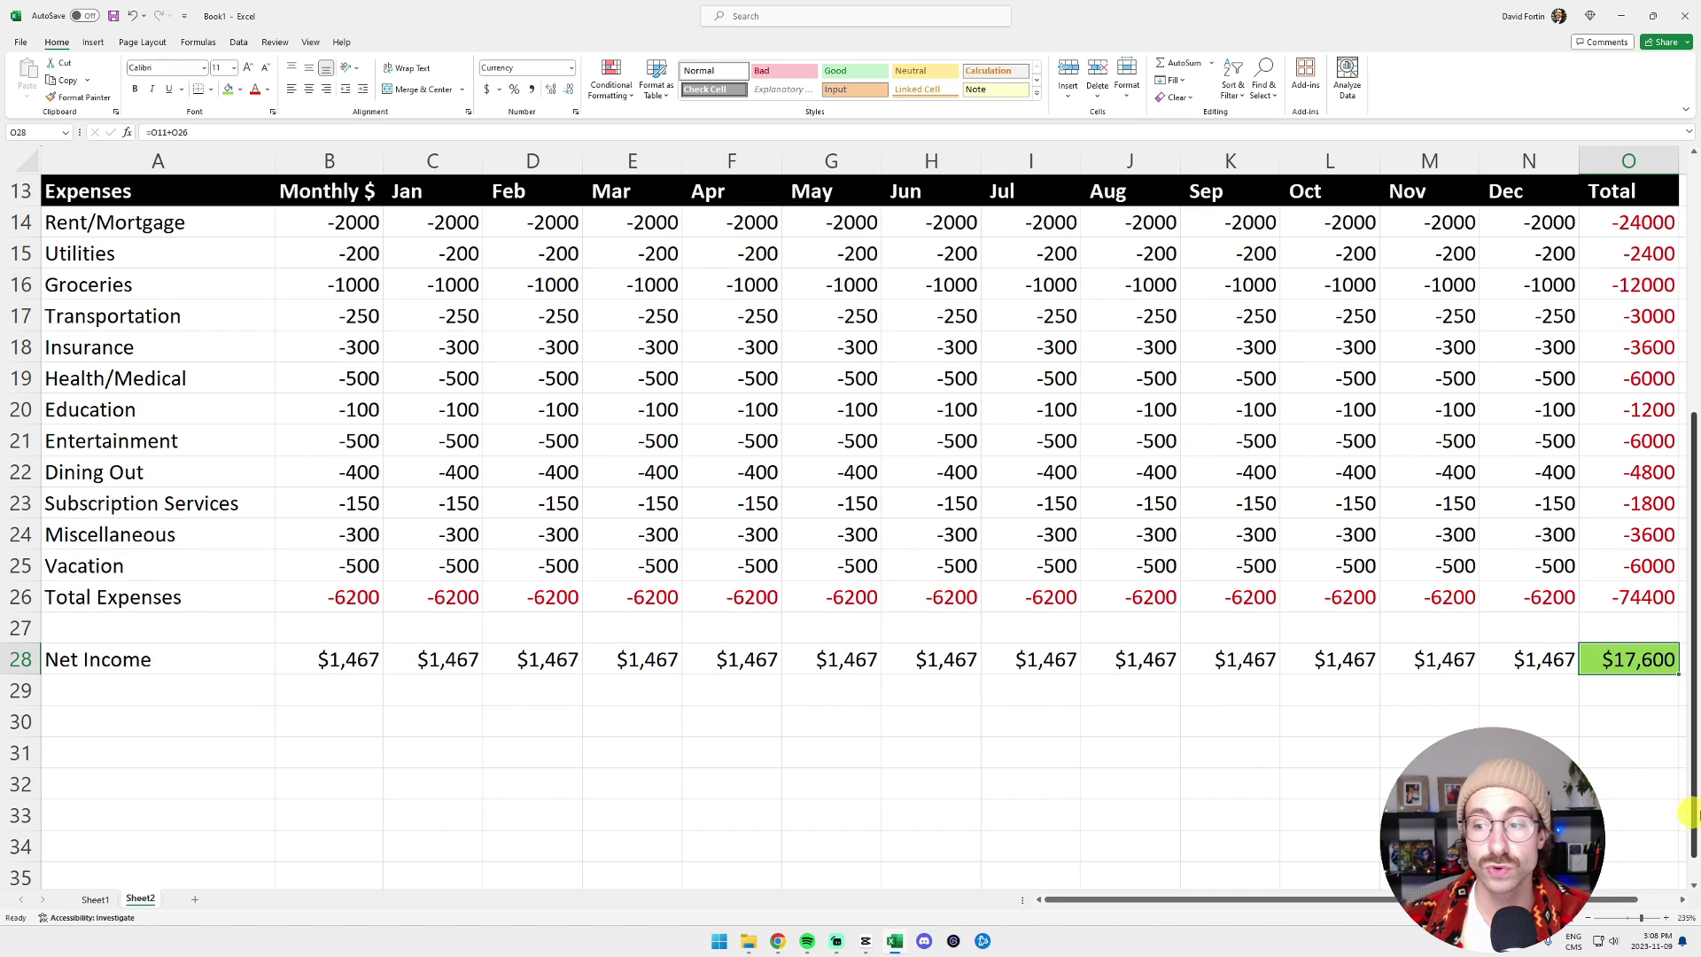
key(ctrl+z)
scroll(1152, 664, up, 4)
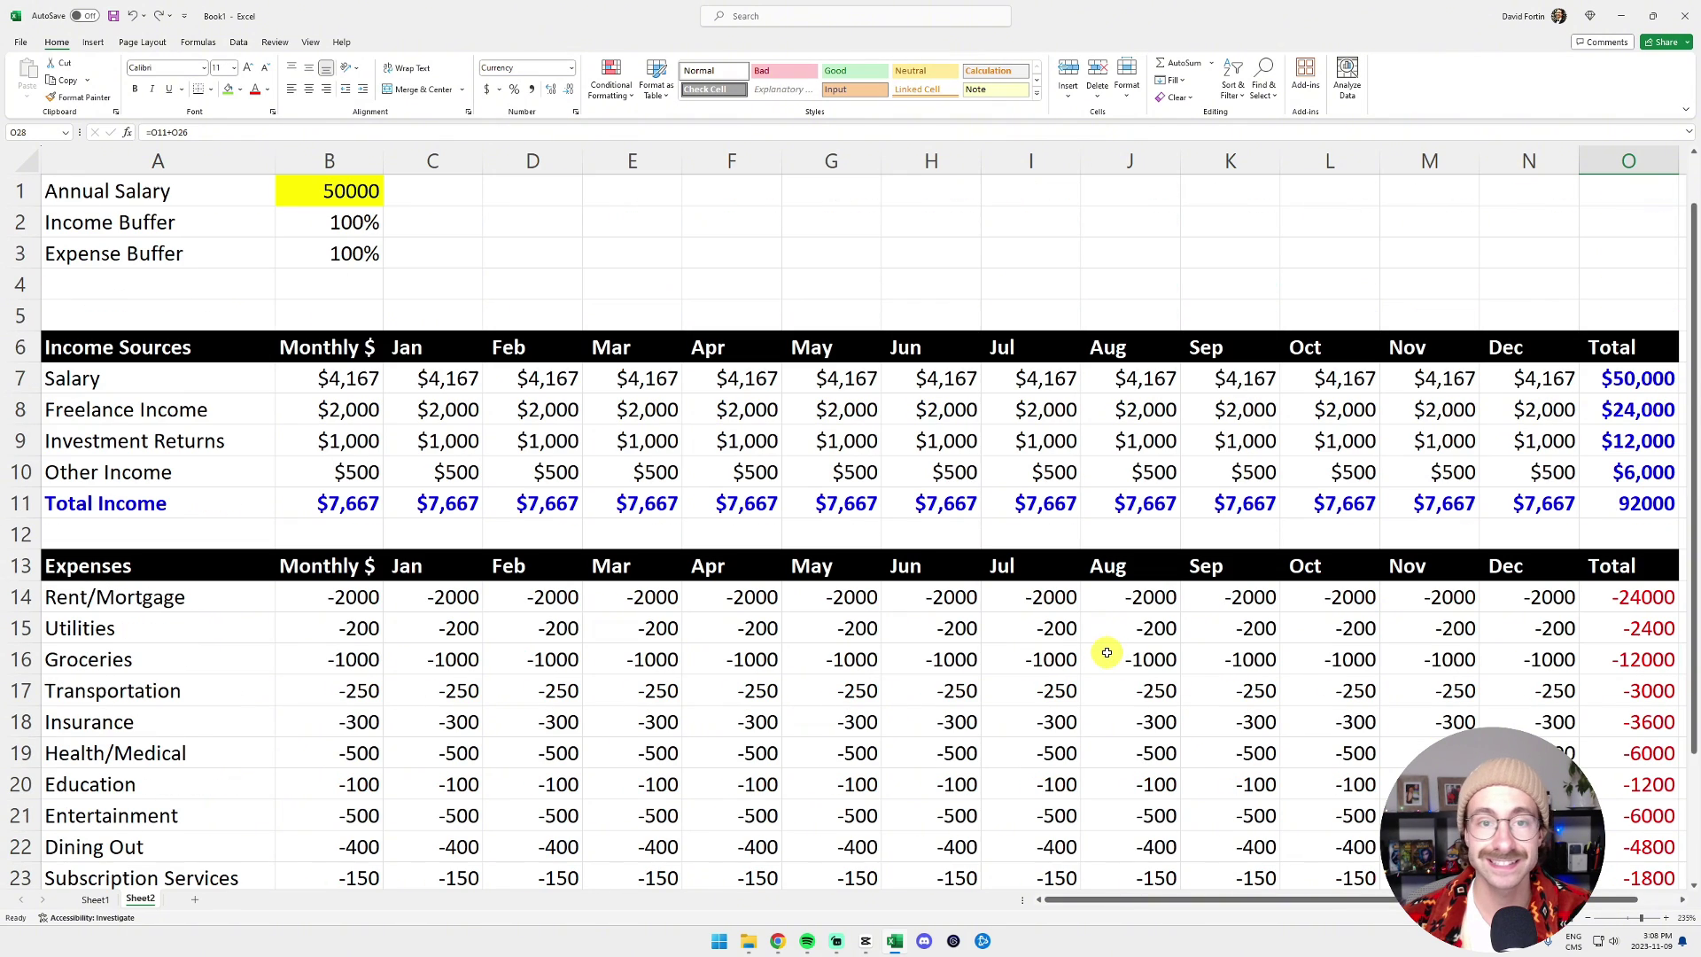
scroll(869, 561, down, 2)
scroll(883, 566, up, 2)
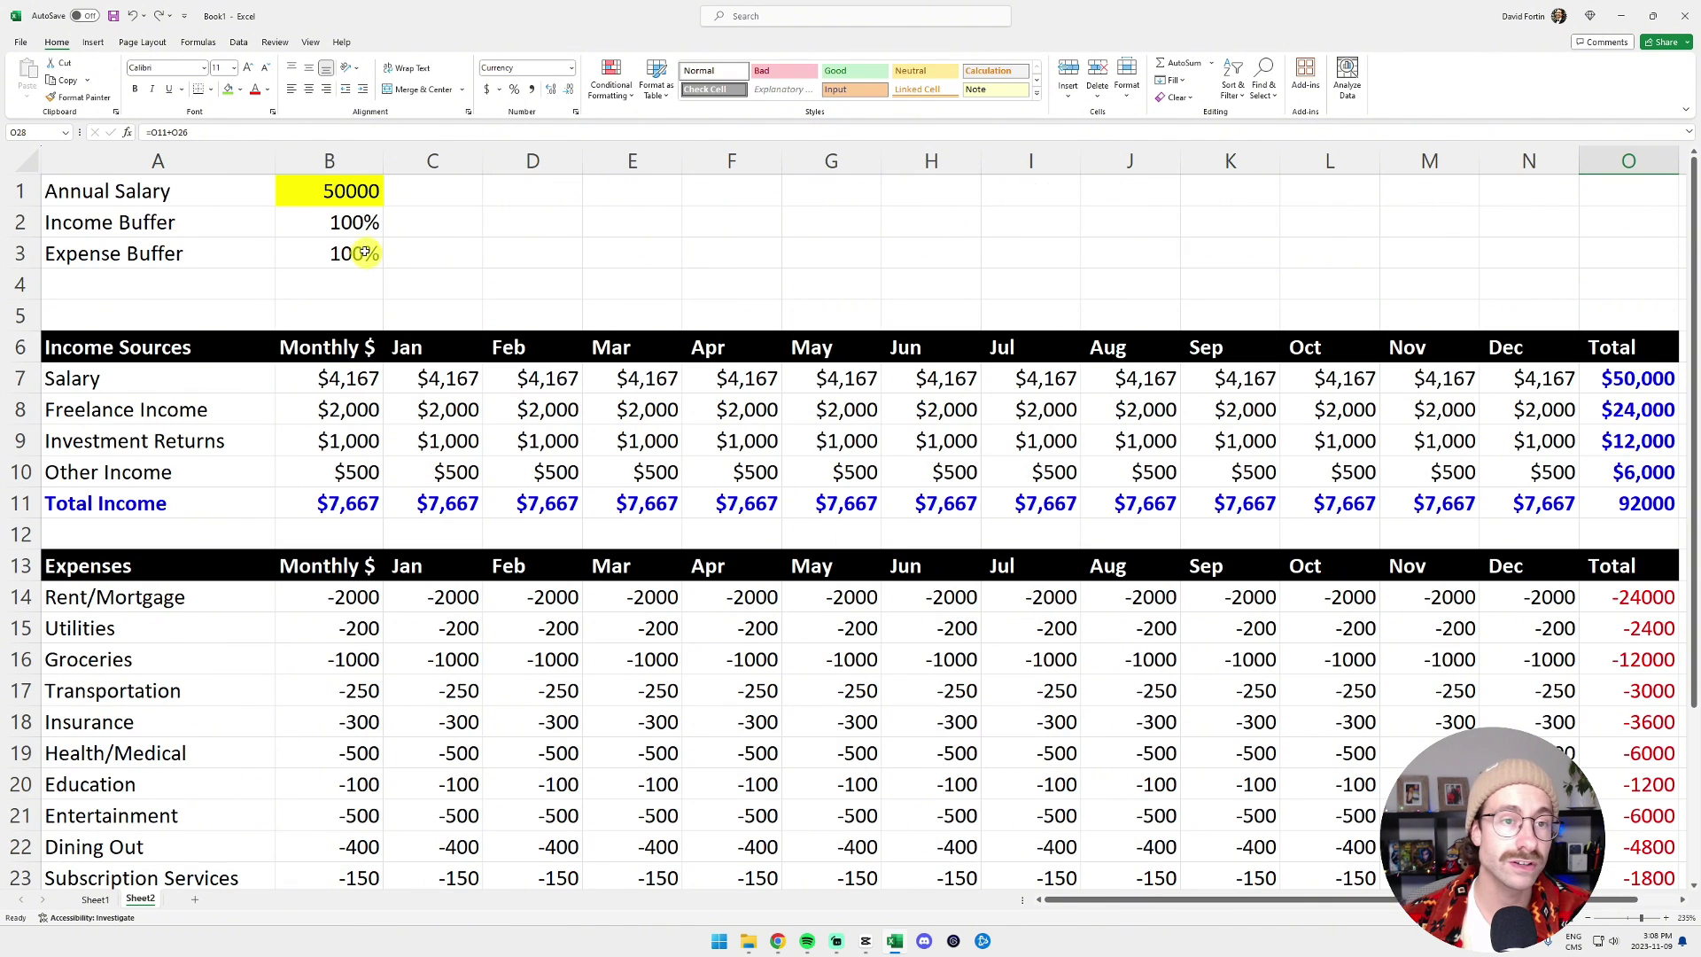
click(299, 193)
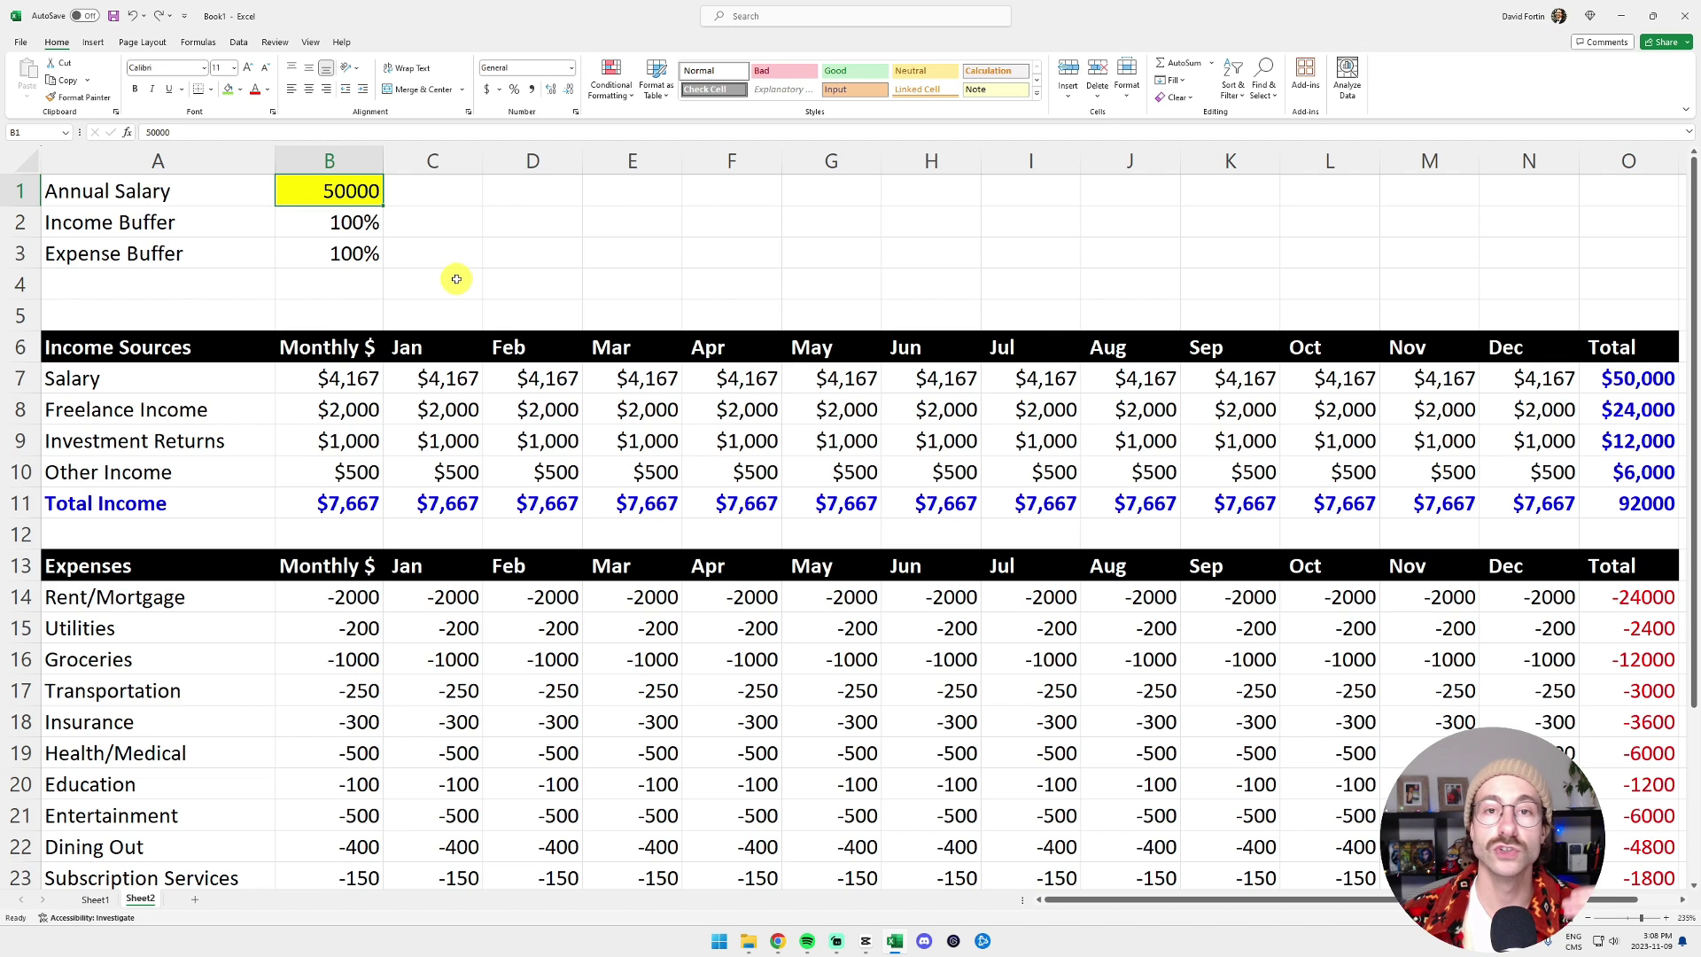
scroll(491, 403, down, 3)
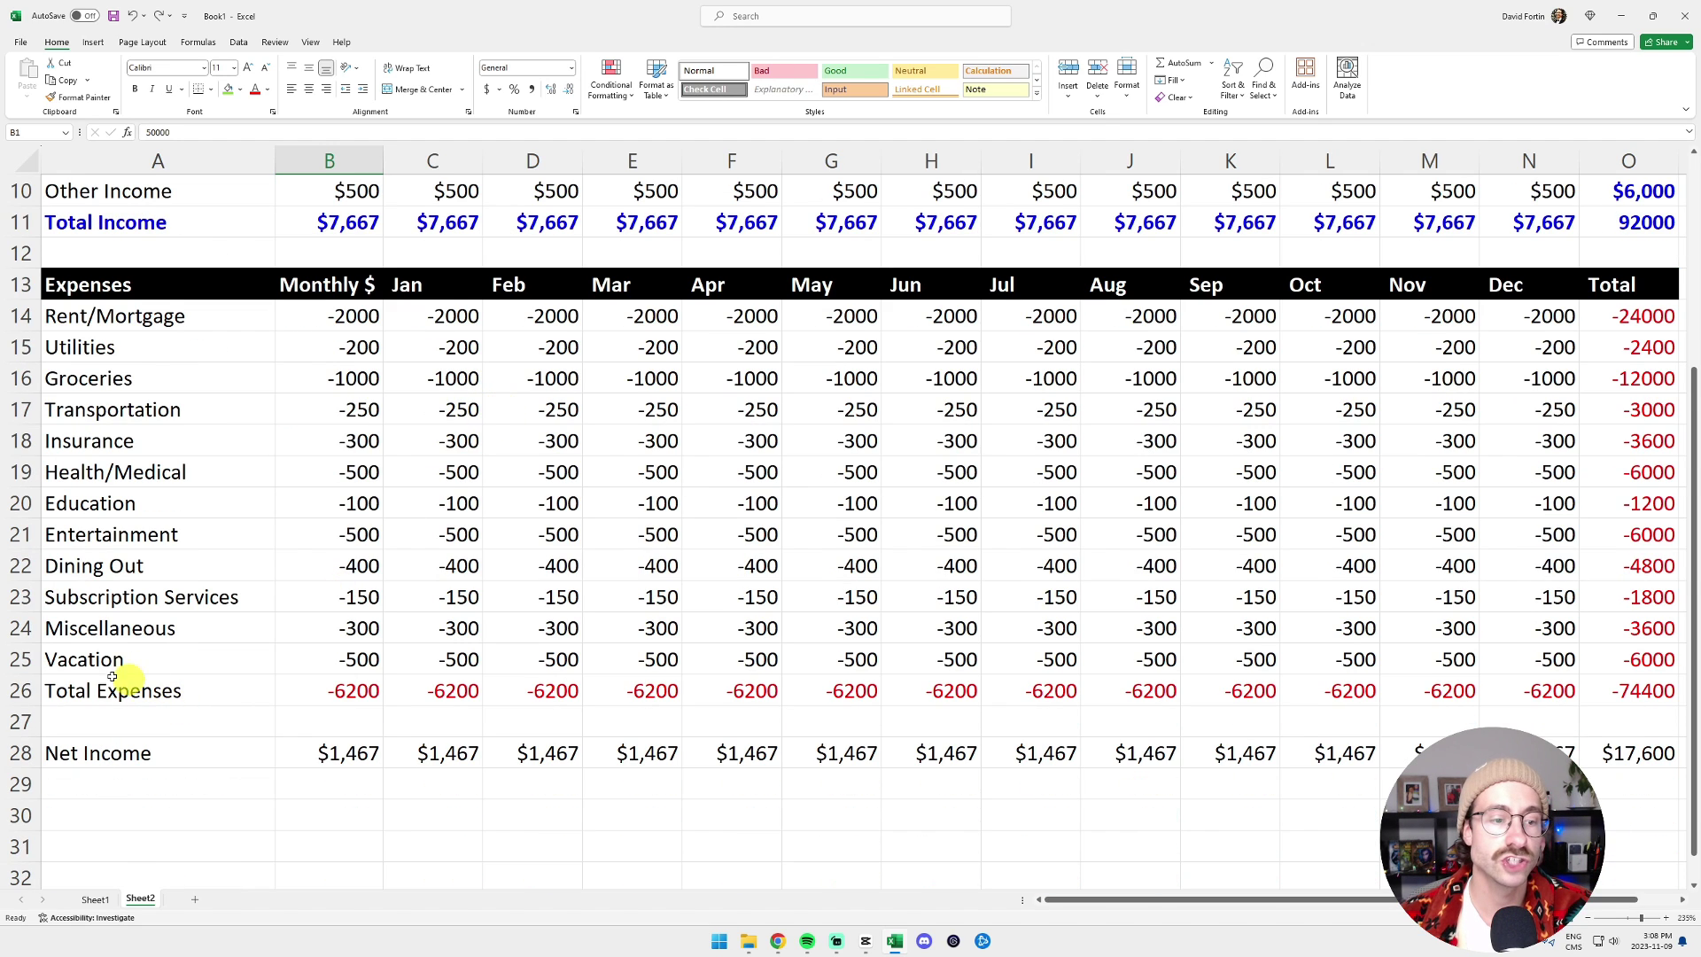
- Insert an Income Taxes row above Total Expenses
right_click(20, 690)
click(55, 567)
click(145, 691)
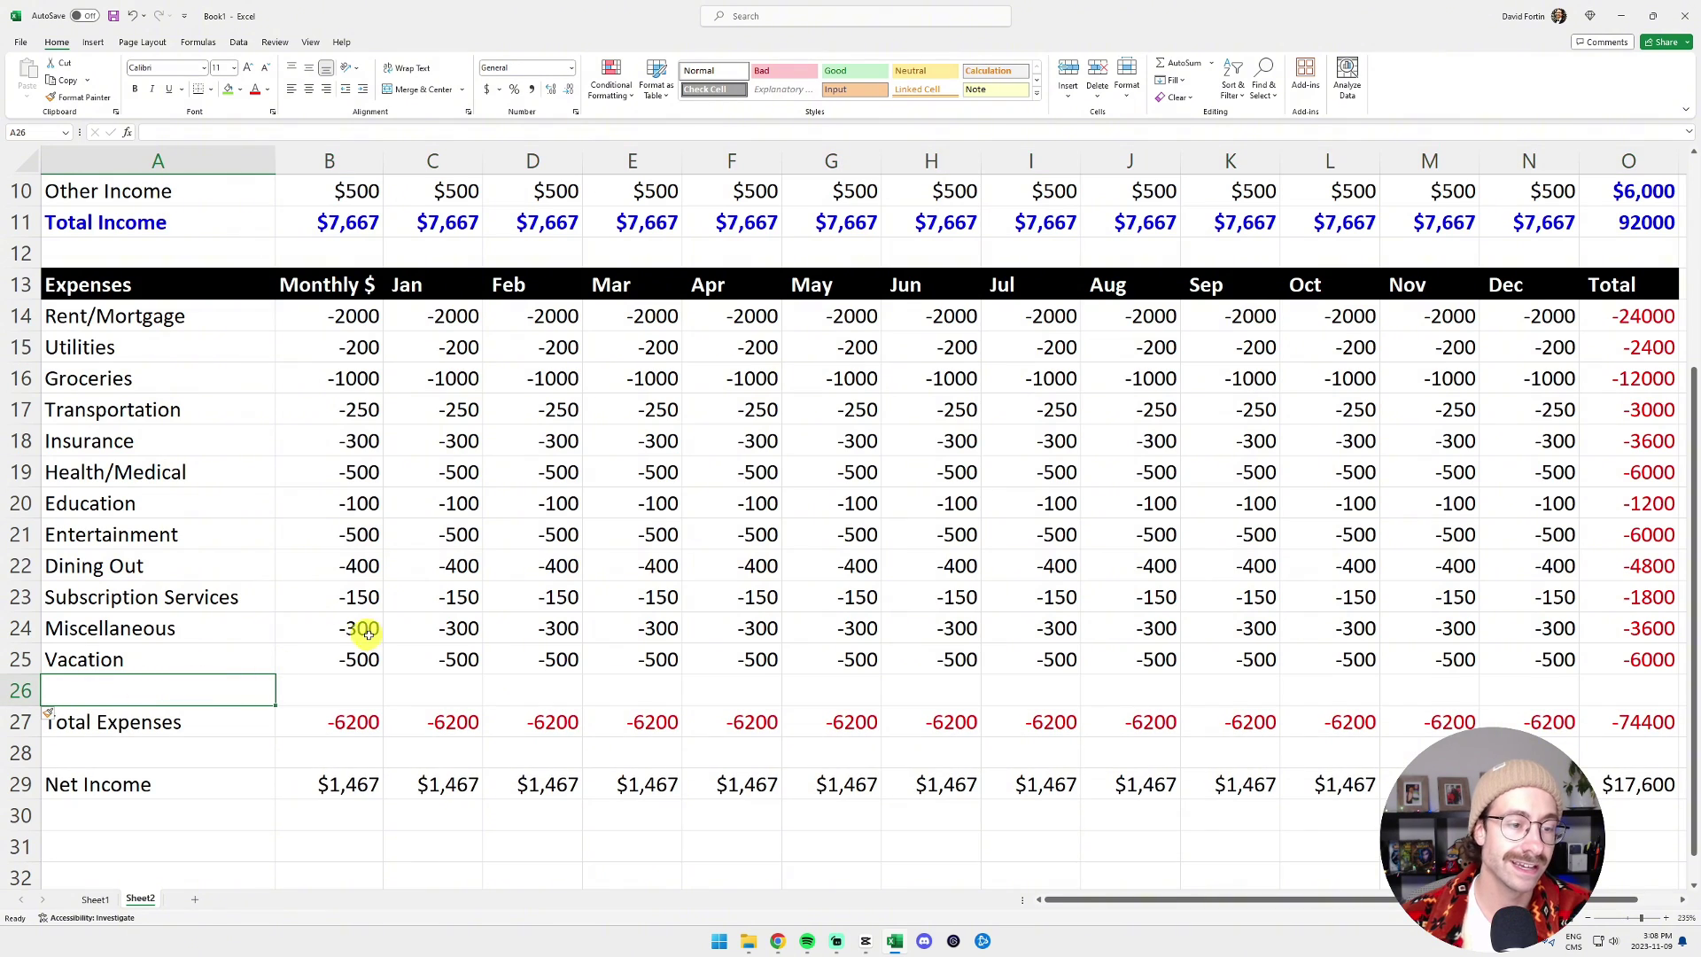
text(Income Tax)
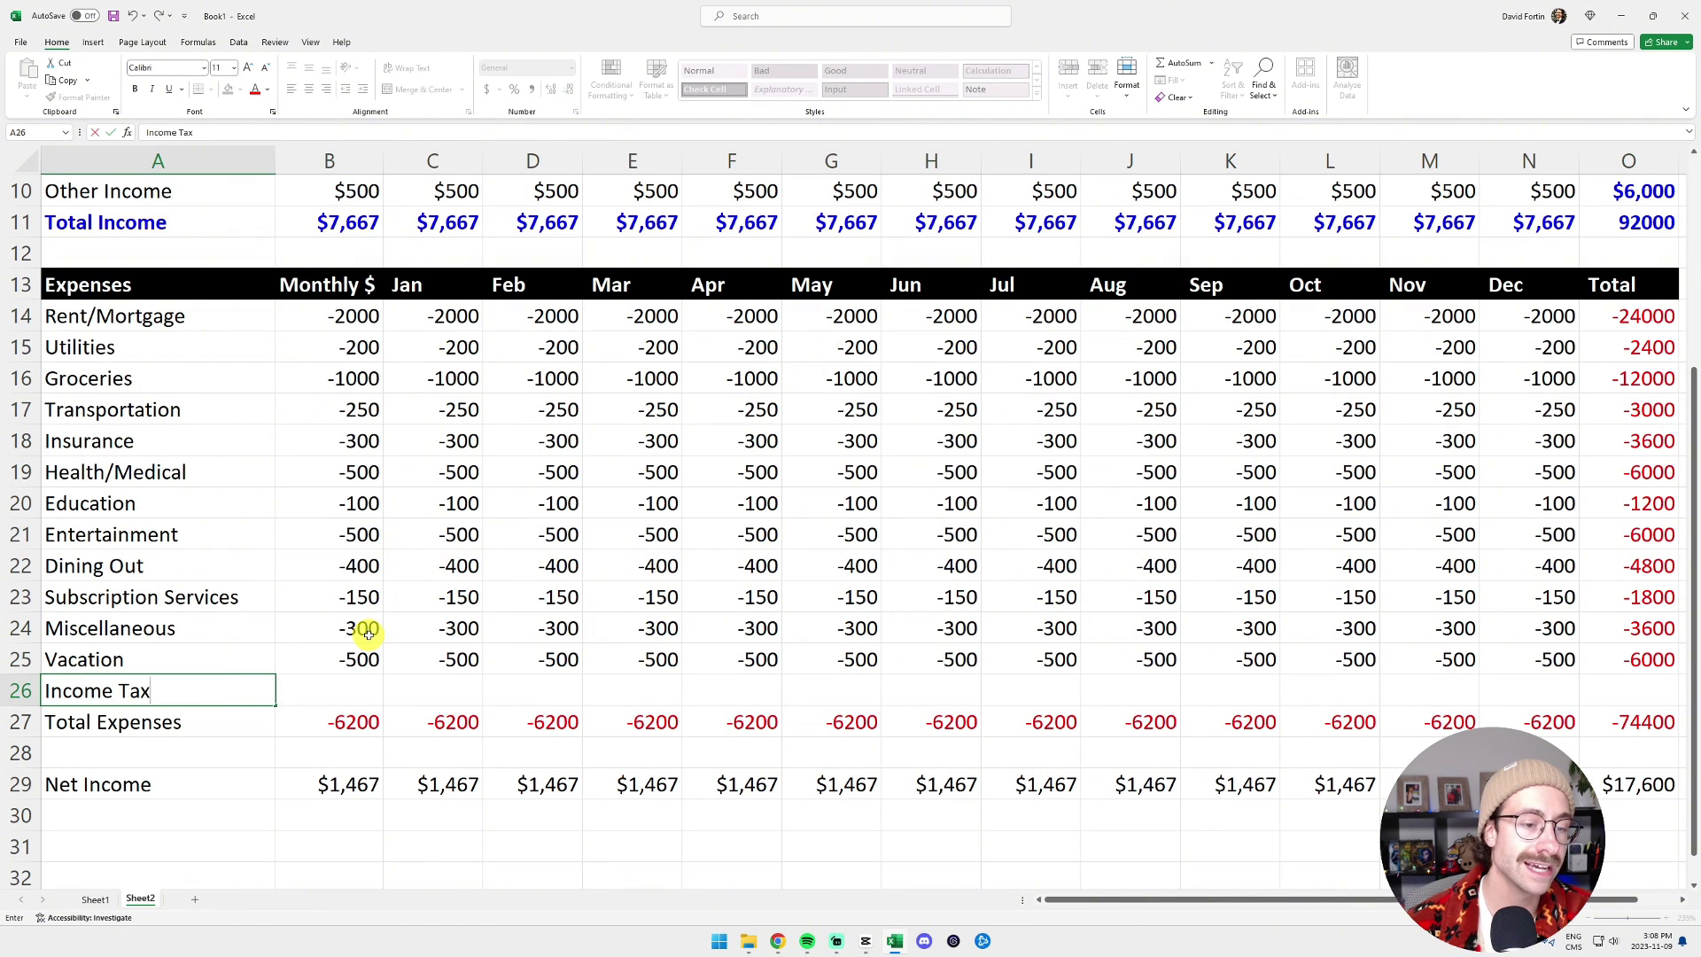
text(es)
key(Tab)
key(Tab)
- Enter the 40% monthly tax formula =$B$1*-0.4/12 and fill it across Jan–Dec
text(=)
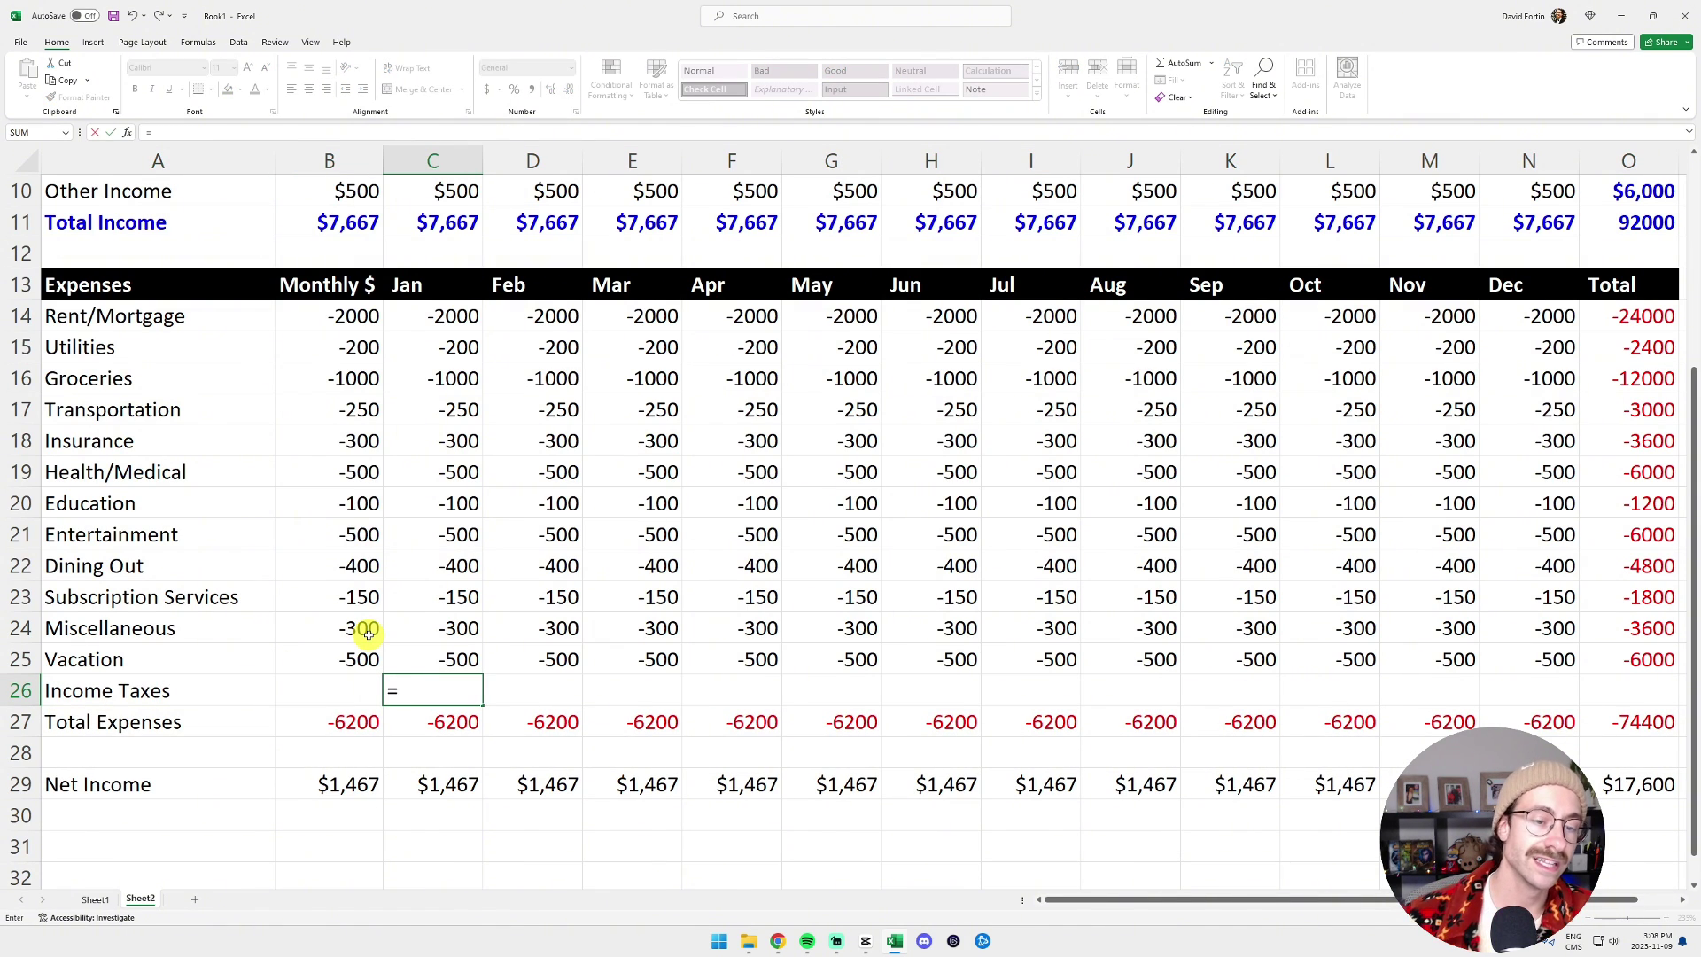
scroll(369, 632, up, 3)
click(350, 190)
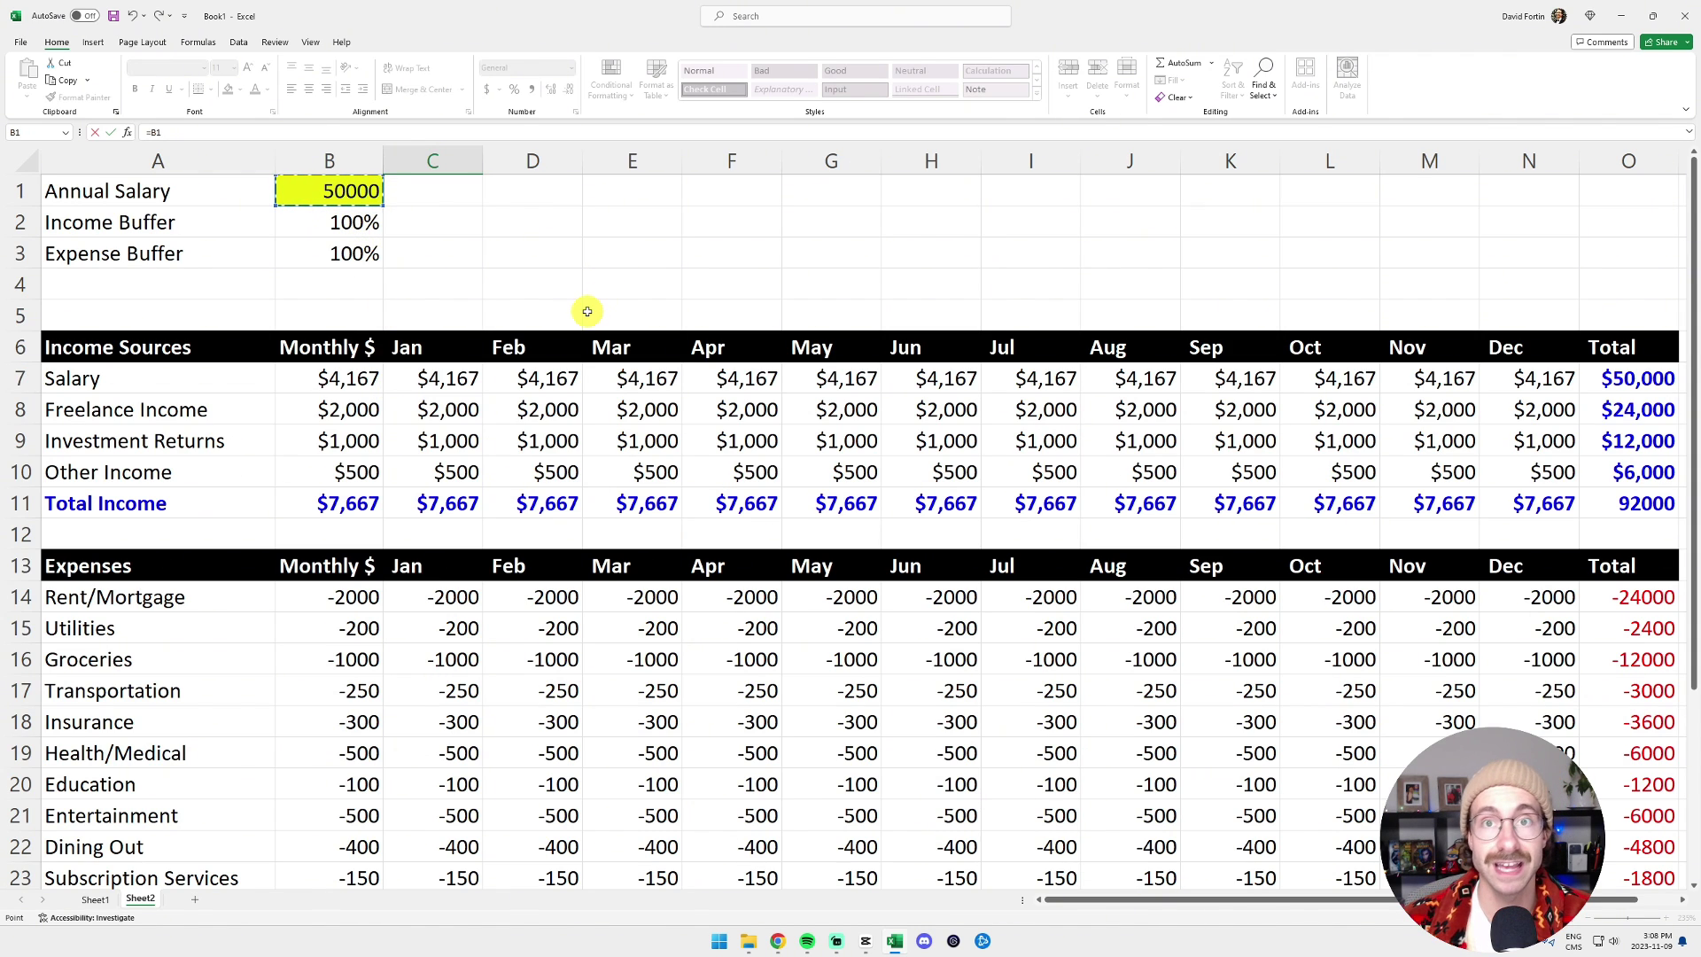
scroll(588, 311, down, 5)
key(F4)
scroll(576, 366, up, 2)
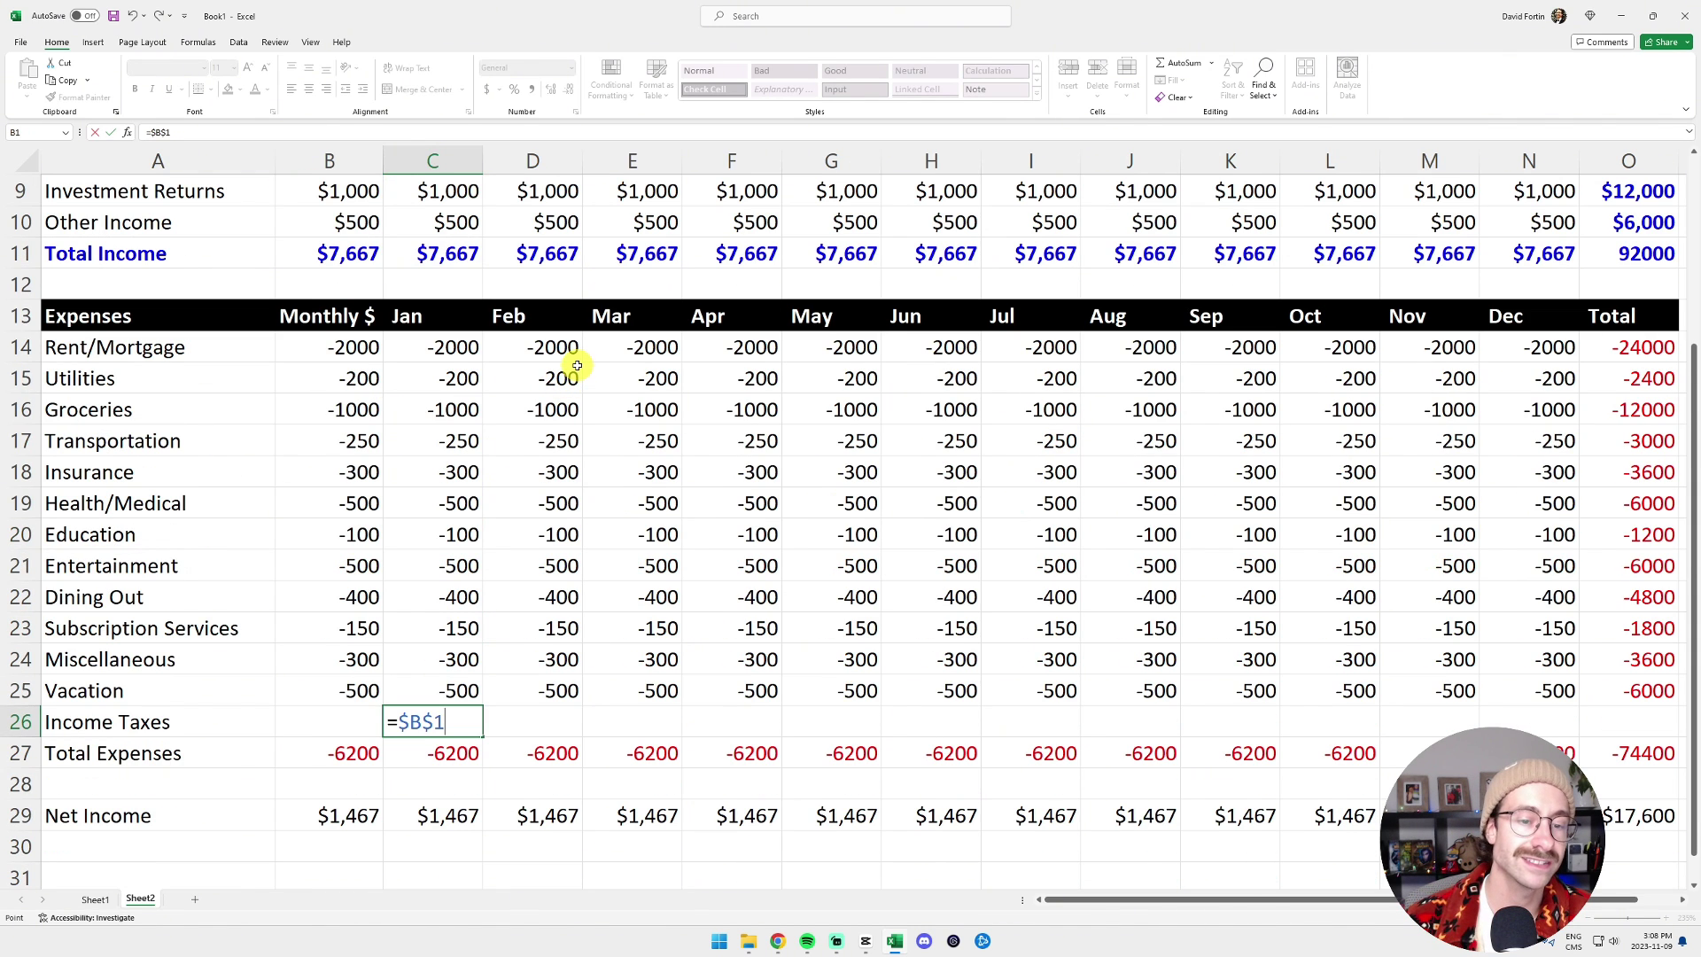
text(*-0.)
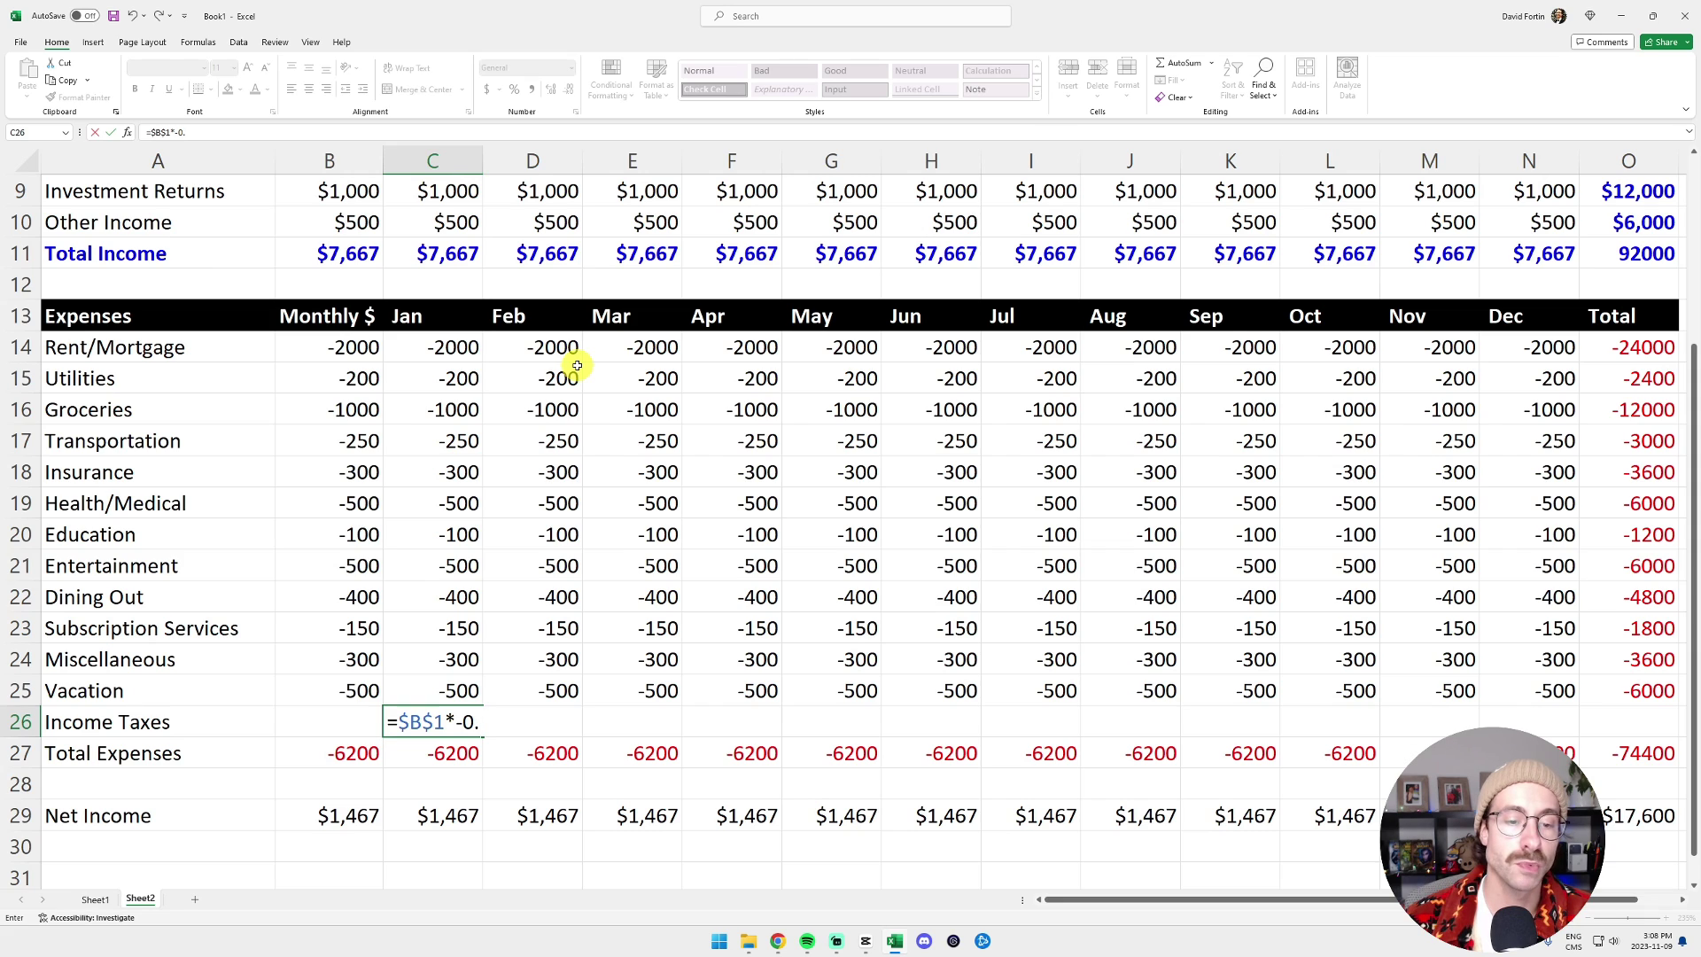
text(4)
key(Return)
key(Up)
key(Right)
key(Right)
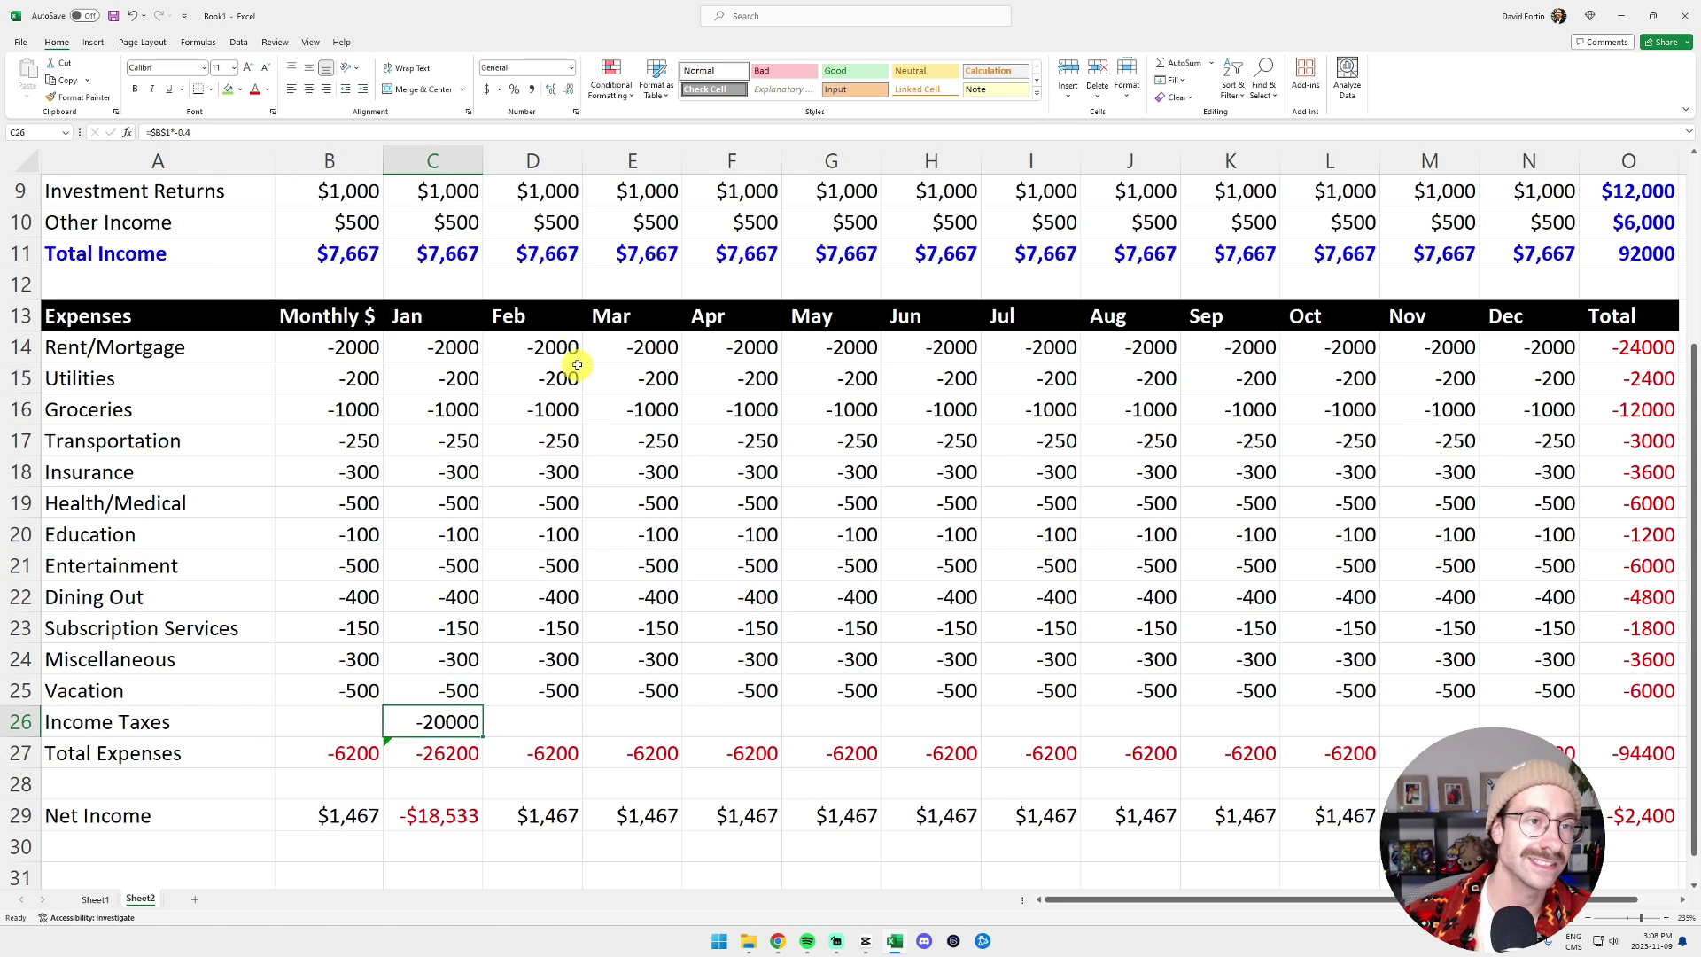
click(245, 135)
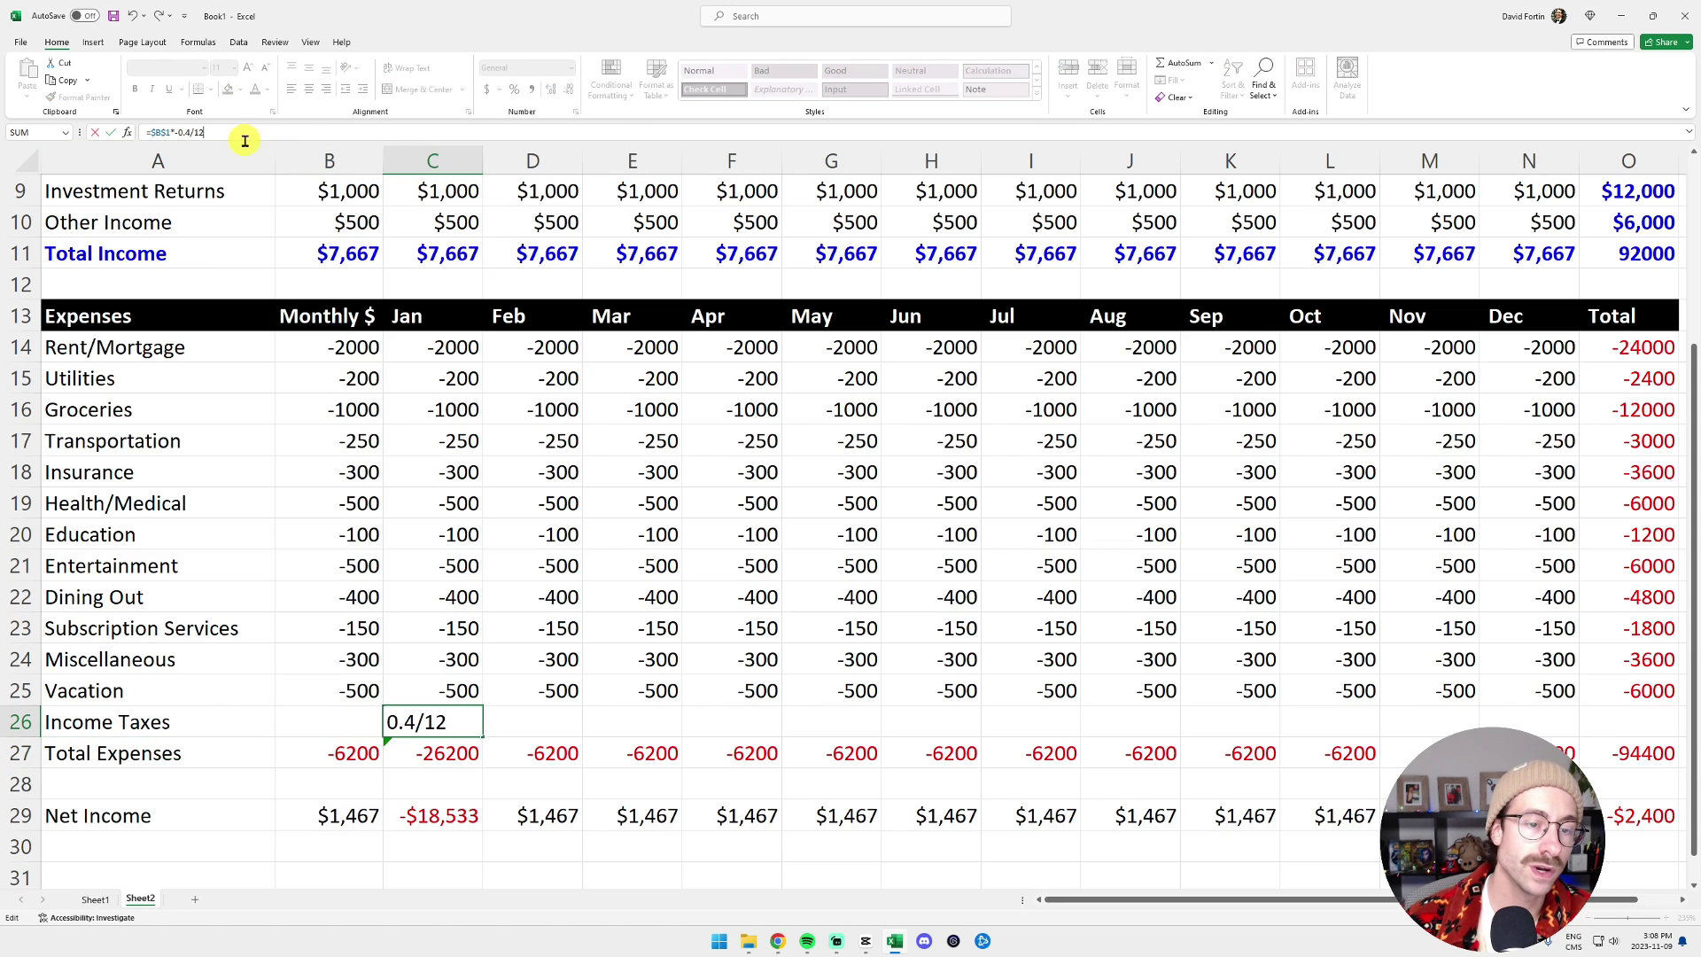
key(ctrl+Return)
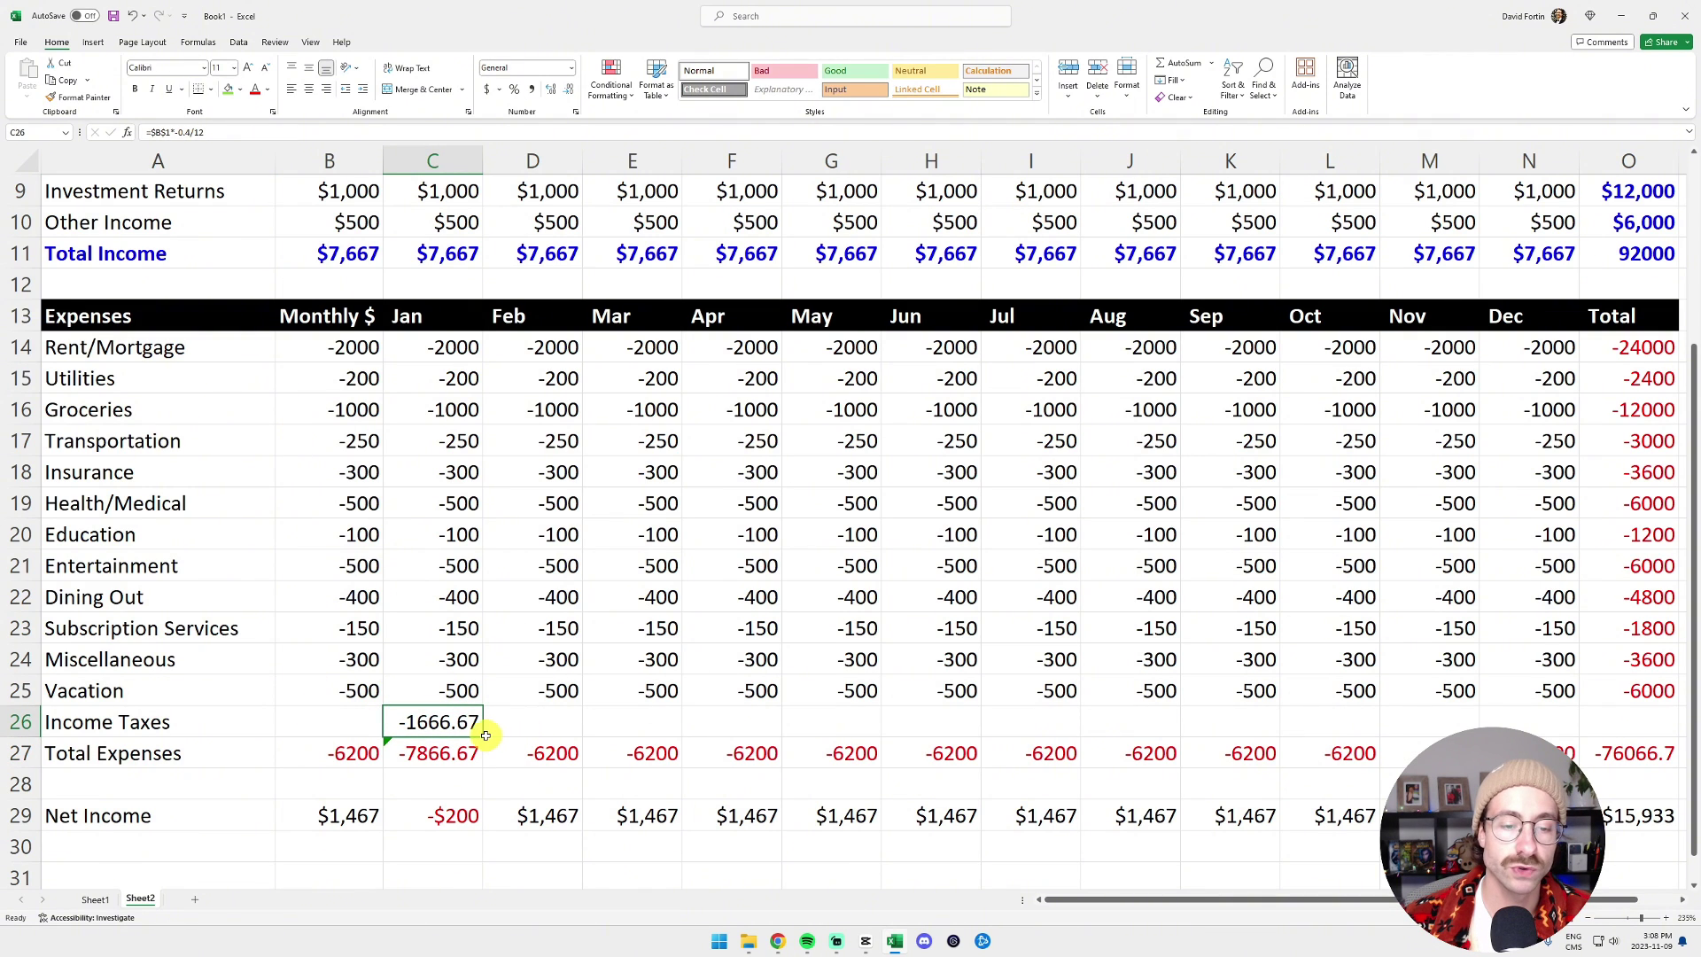
drag(486, 735, 987, 886)
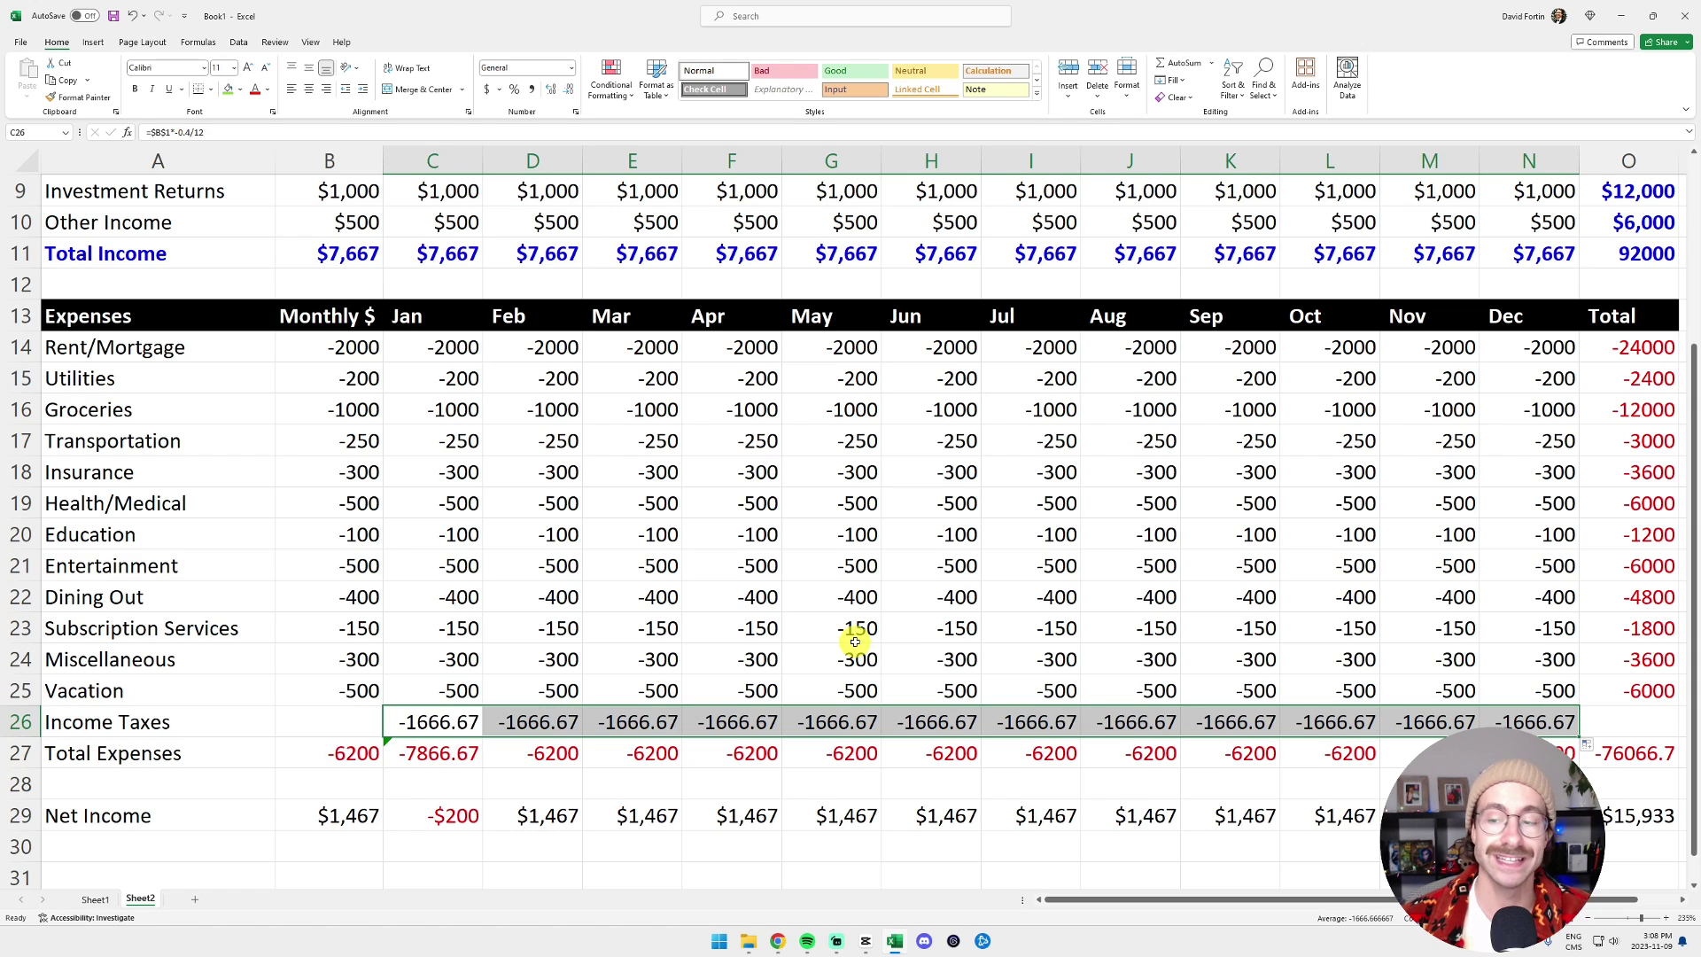
- Delete the trial Income Taxes row
right_click(23, 723)
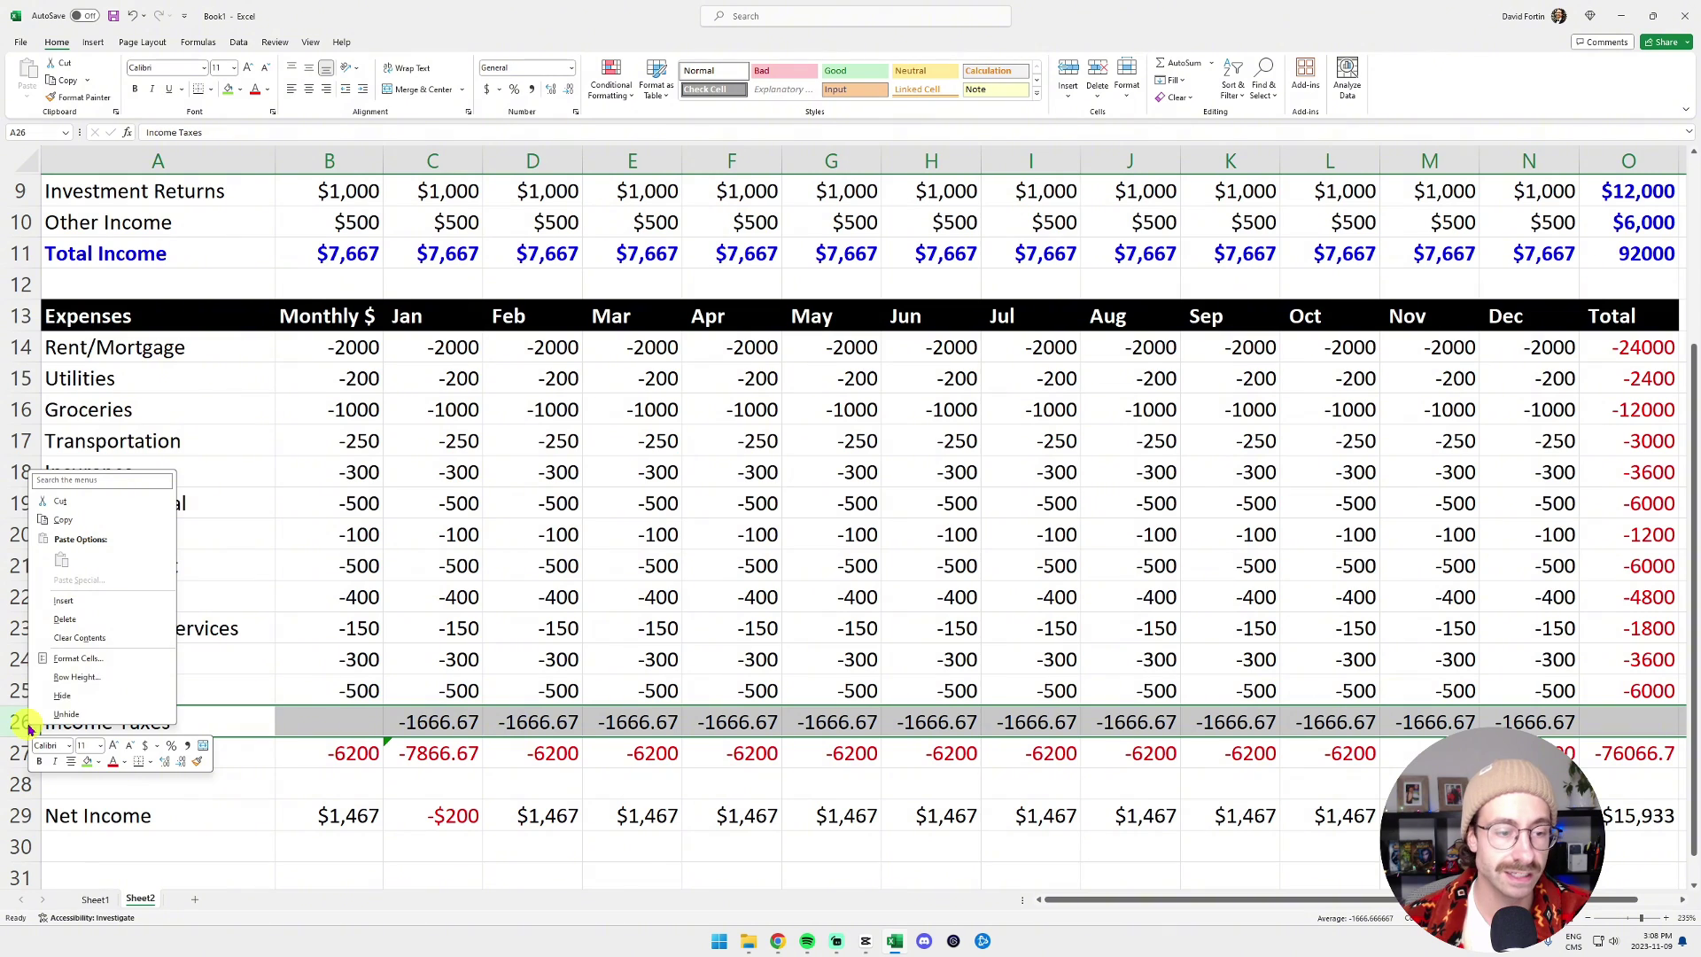
click(96, 628)
click(454, 631)
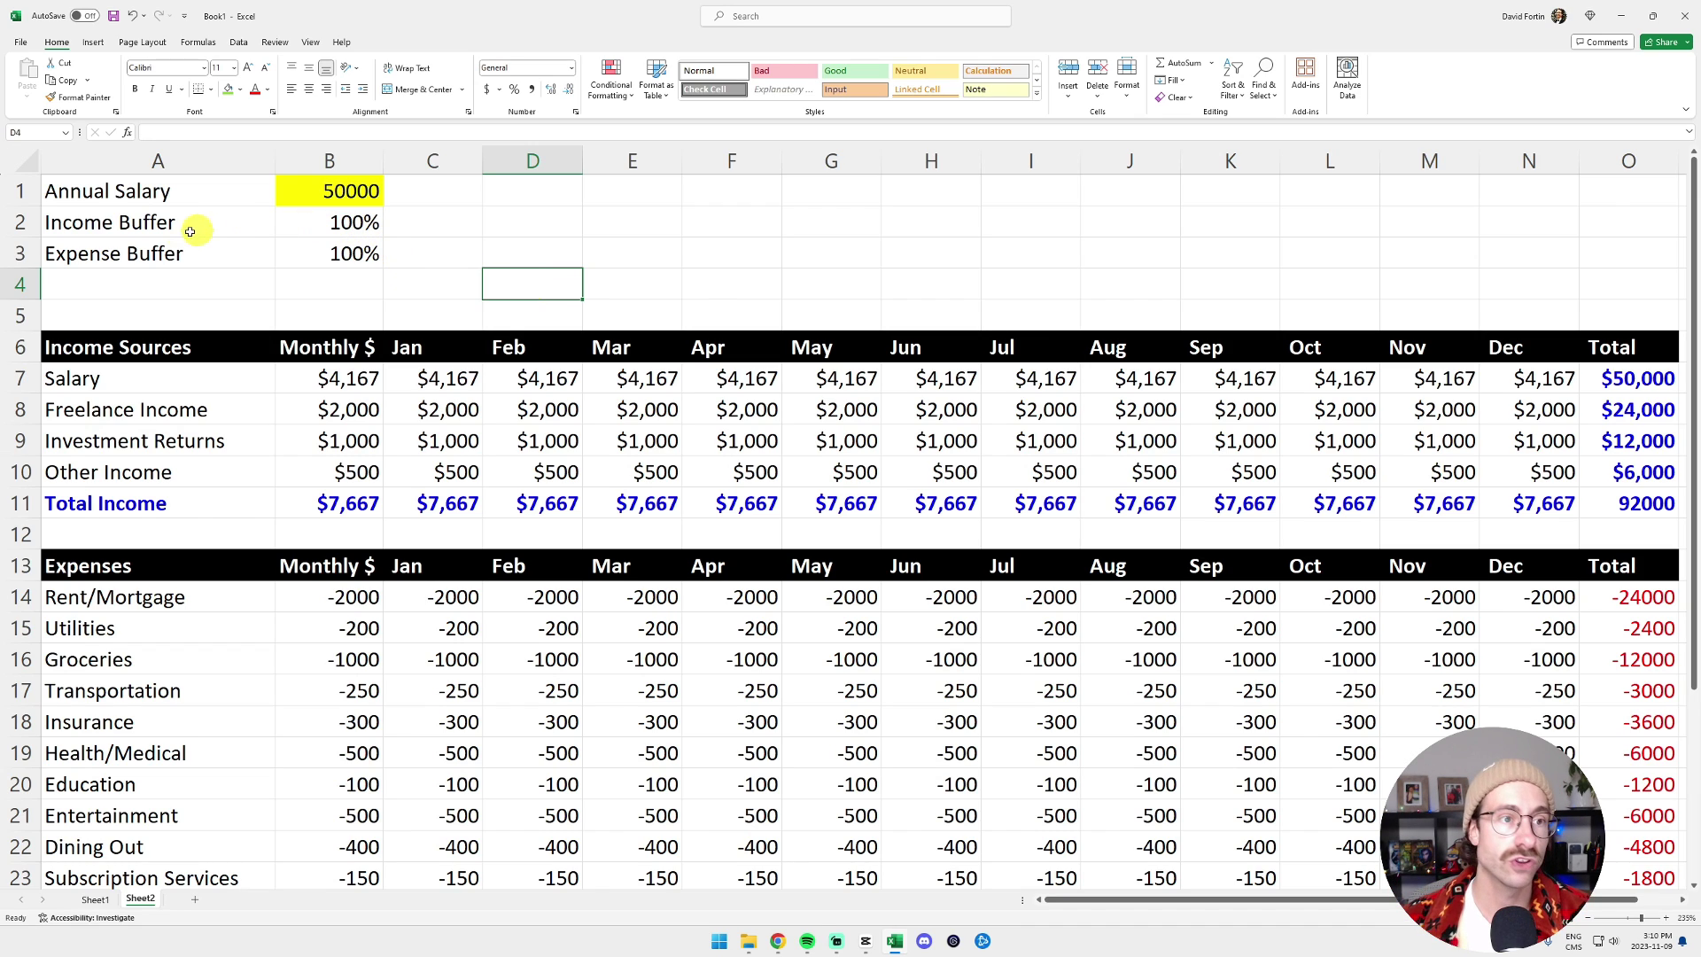
click(91, 220)
drag(91, 220, 364, 219)
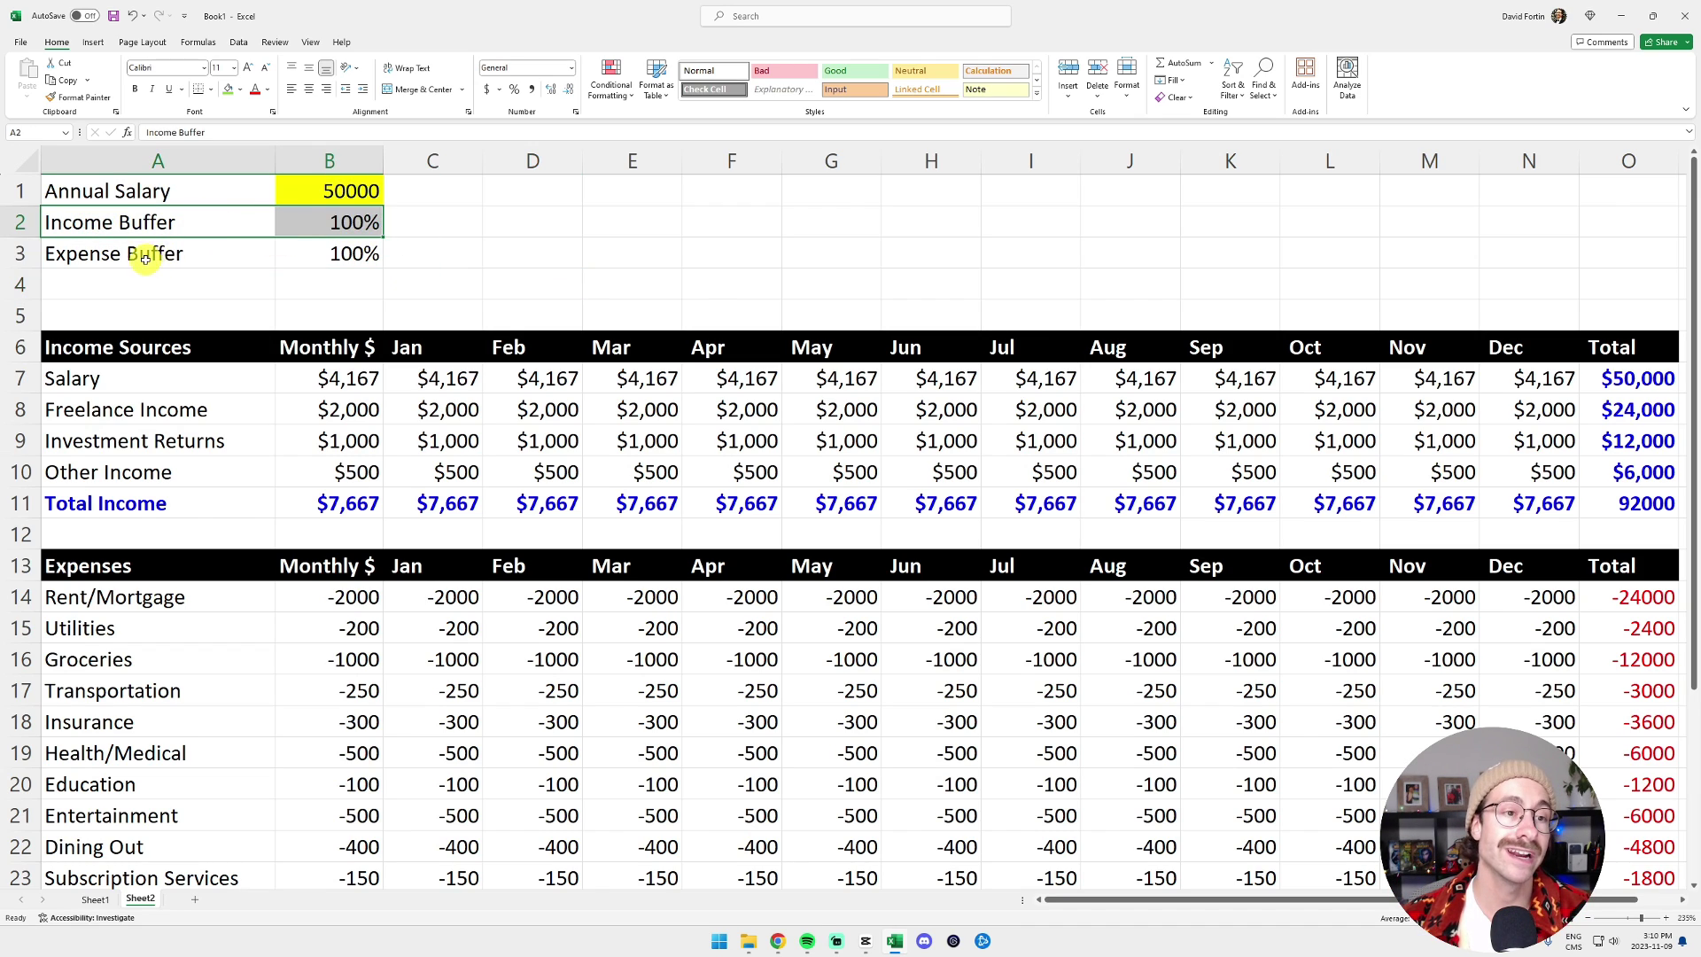
drag(140, 254, 354, 254)
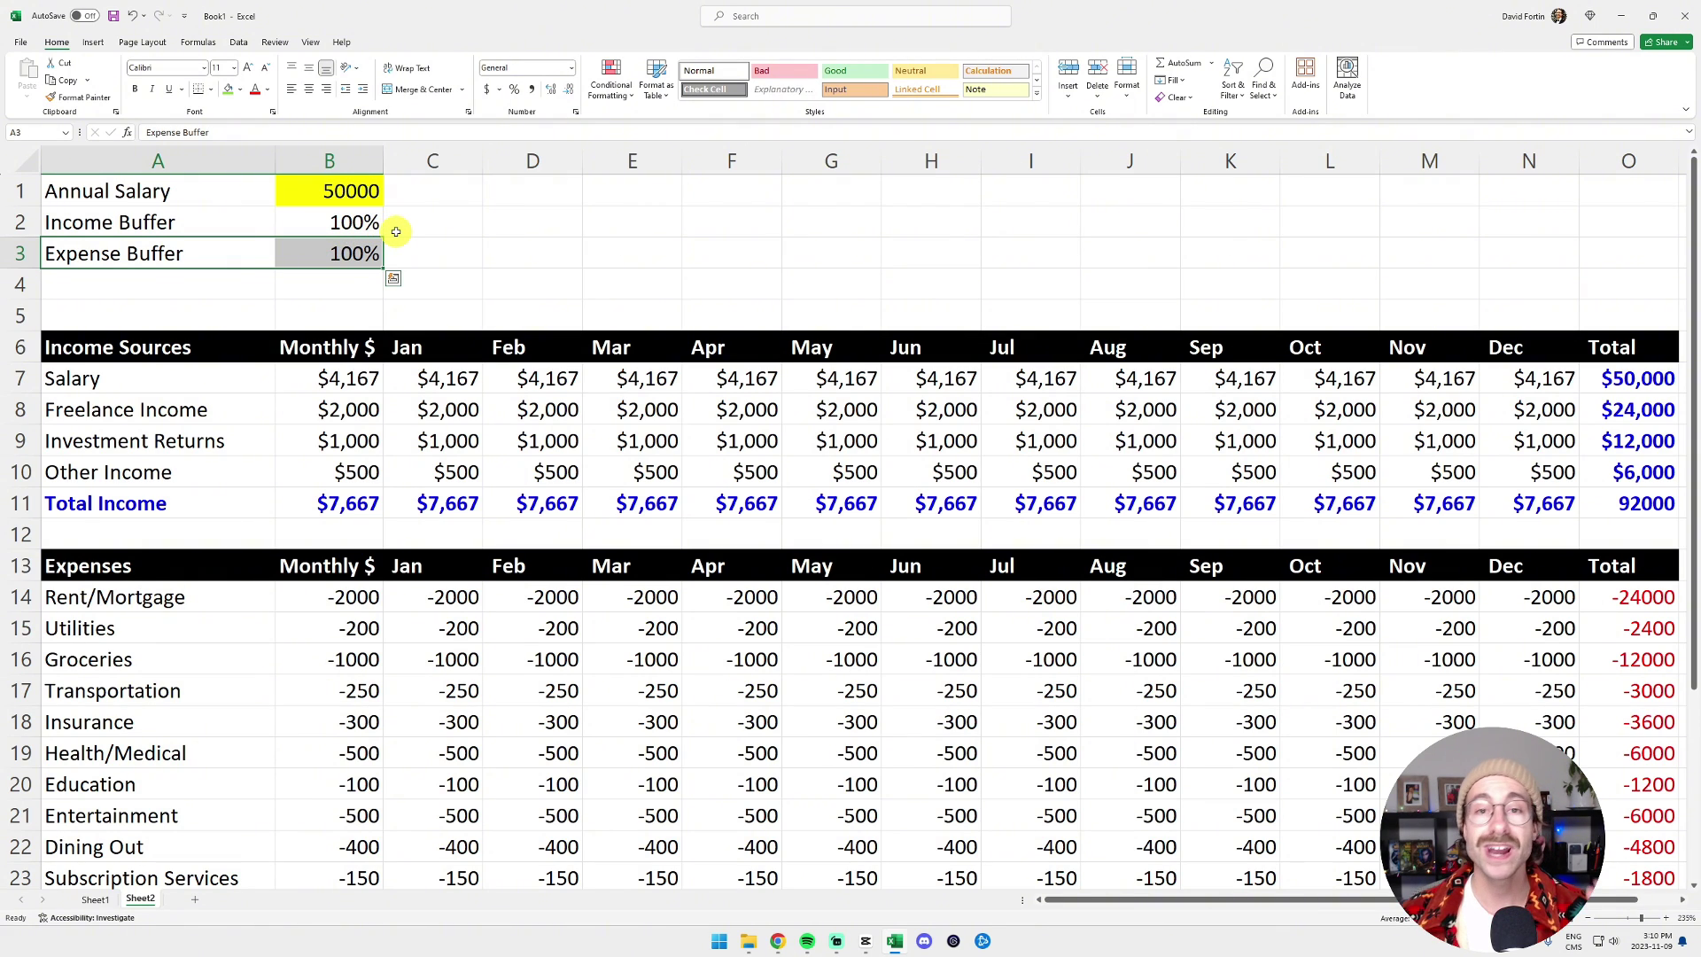
click(357, 221)
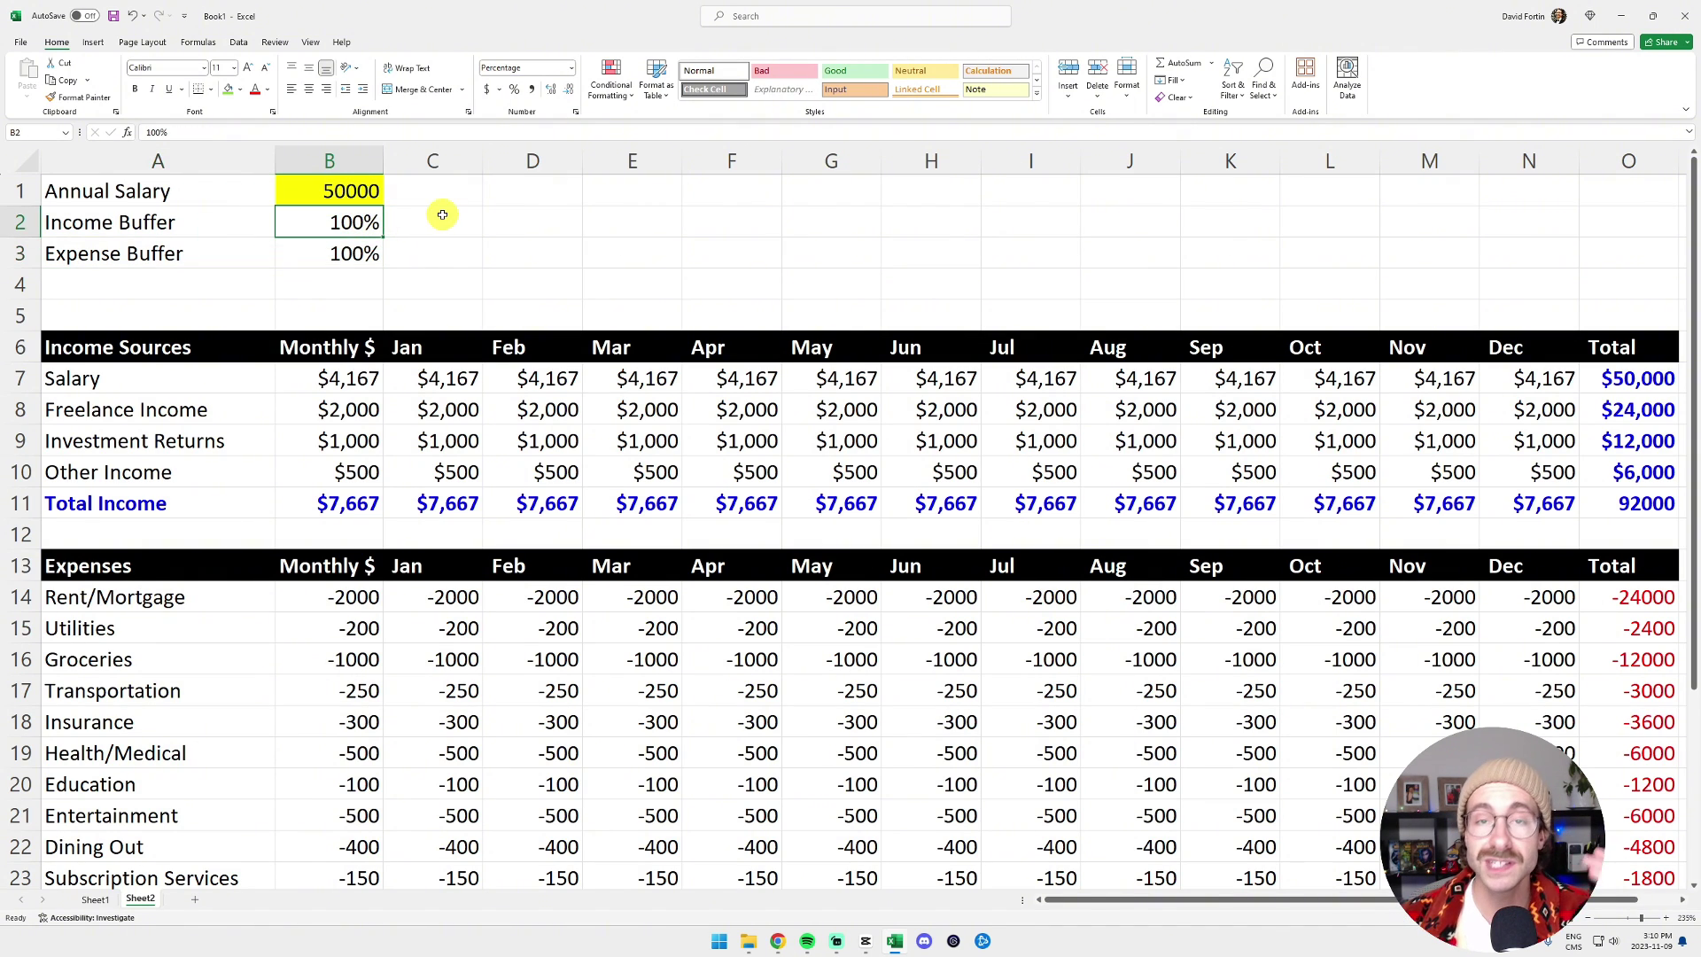
- Multiply the monthly Salary amount by the absolute Income Buffer reference $B$2
drag(354, 375, 366, 471)
click(348, 378)
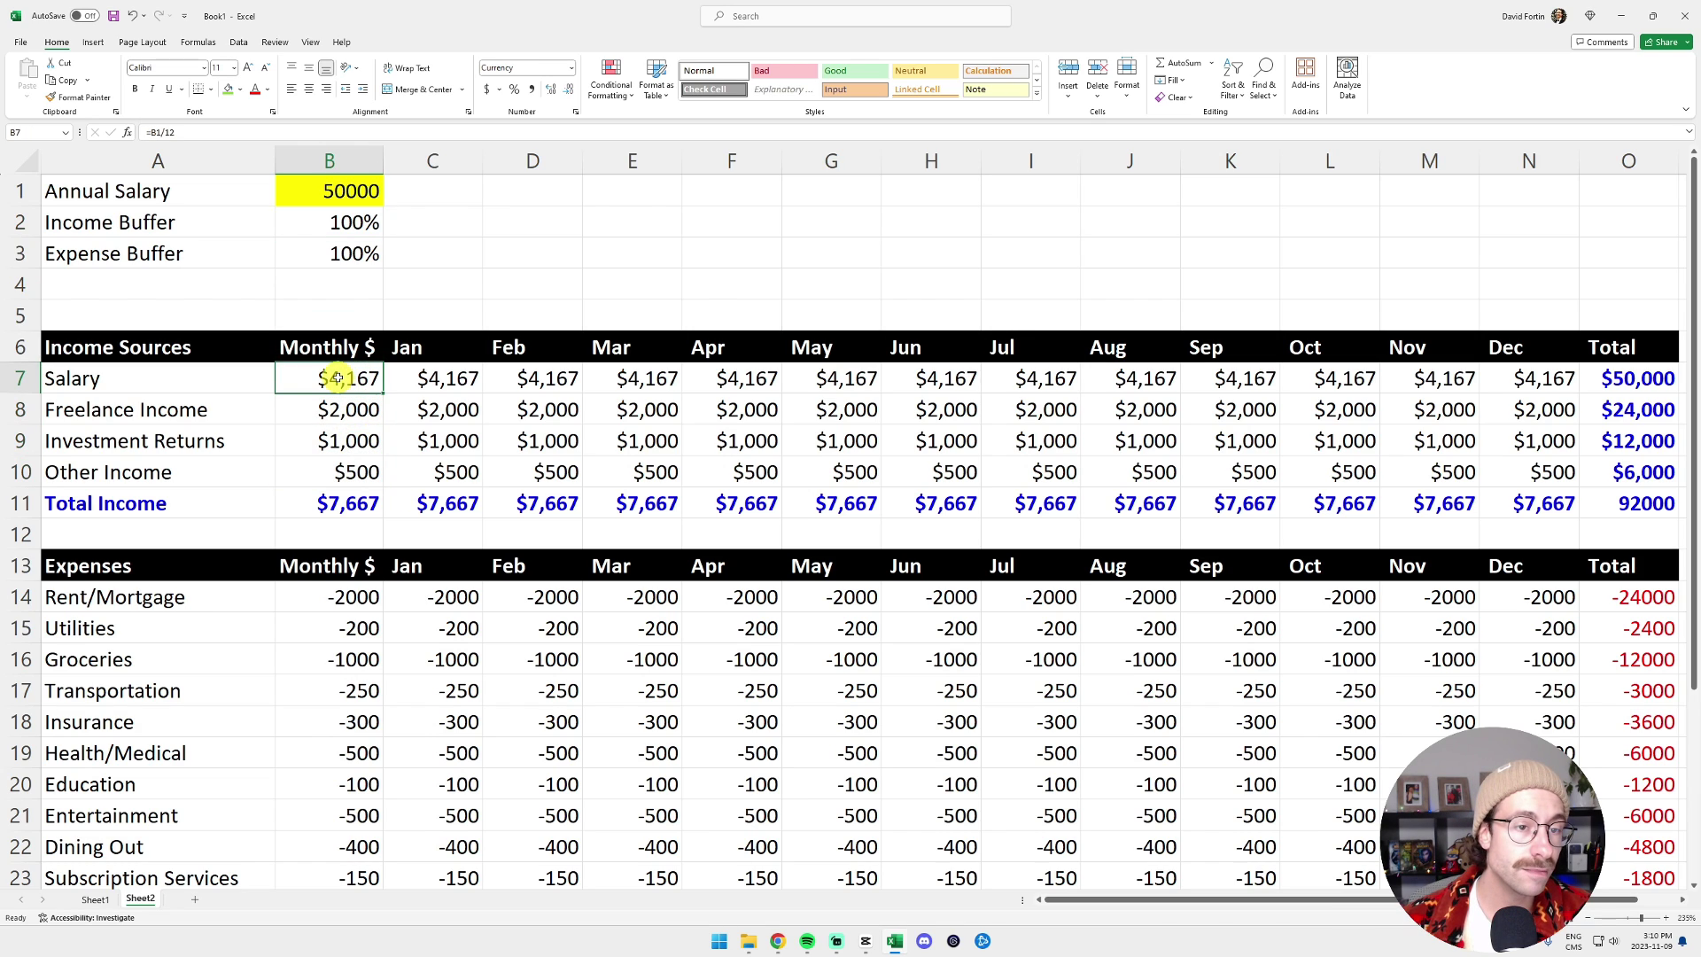
click(187, 133)
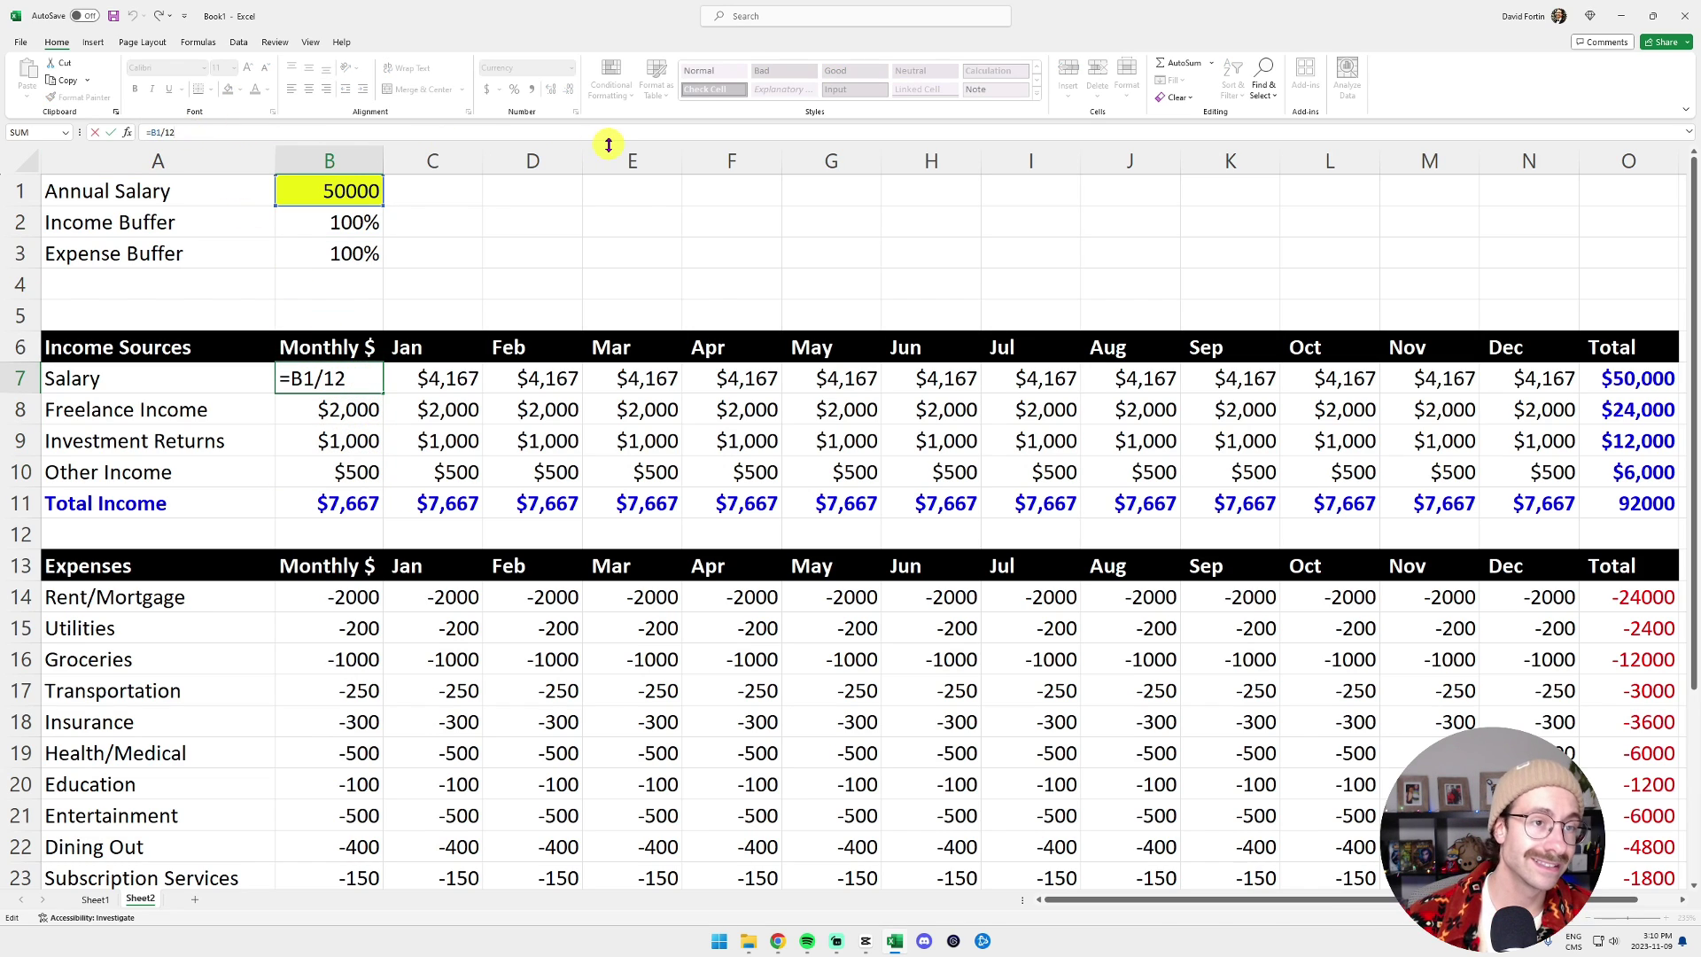
text(*)
click(359, 221)
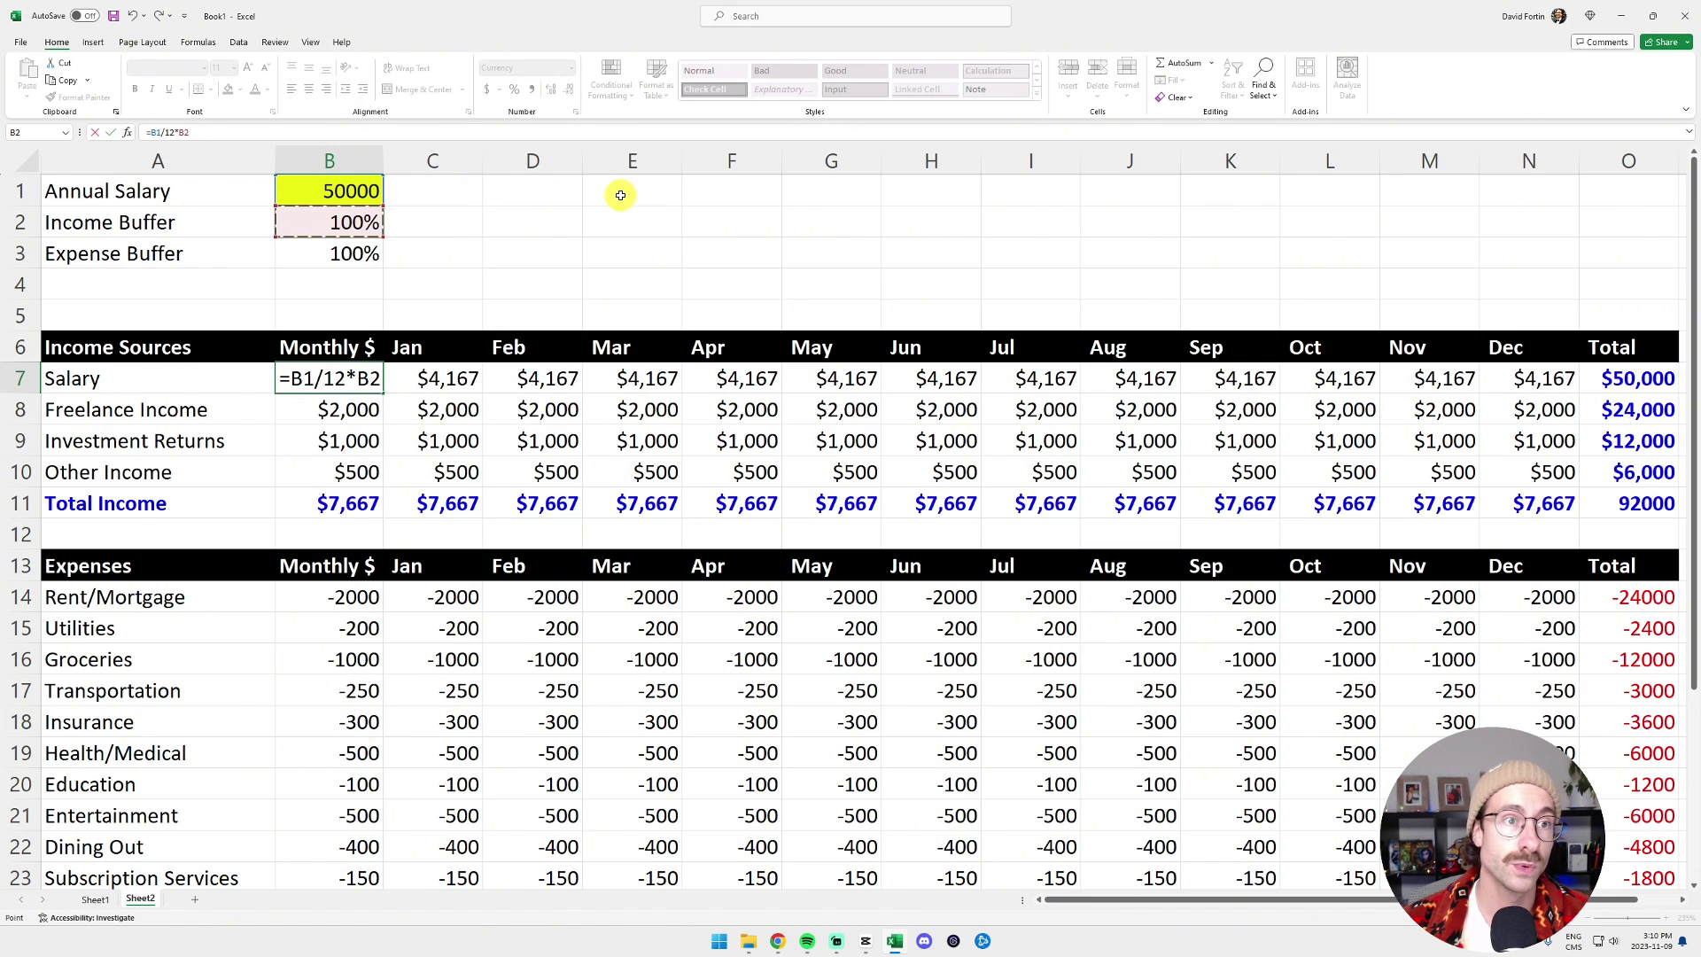
key(F4)
key(Return)
click(302, 372)
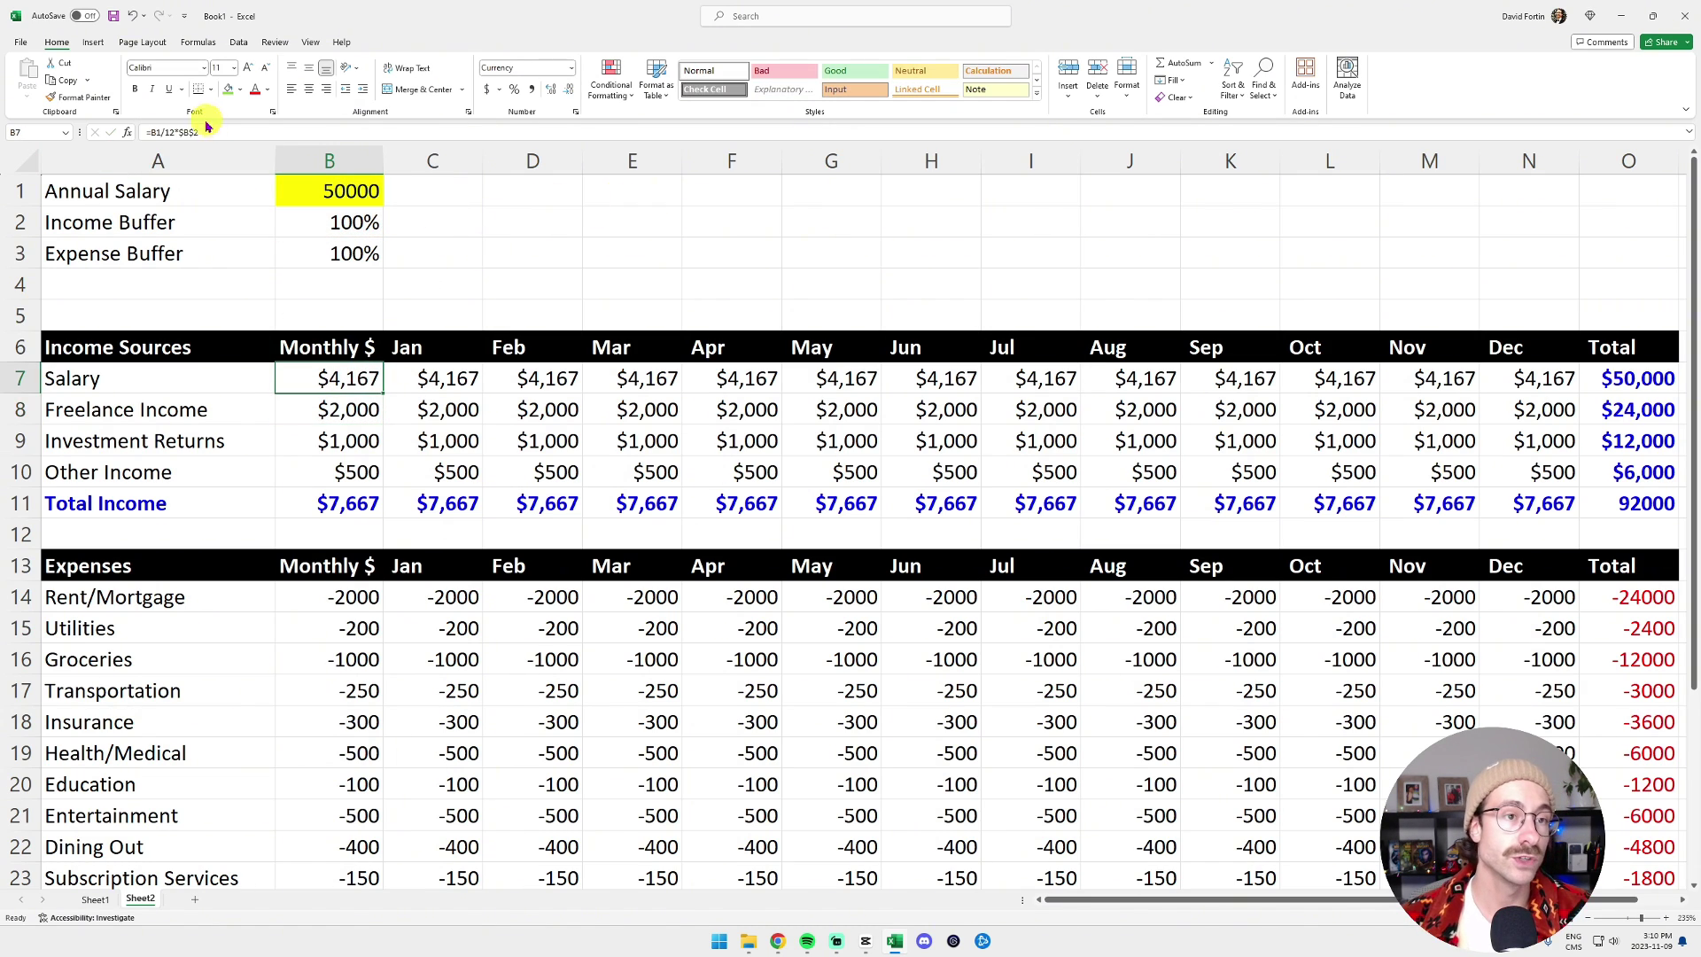
click(188, 133)
key(Return)
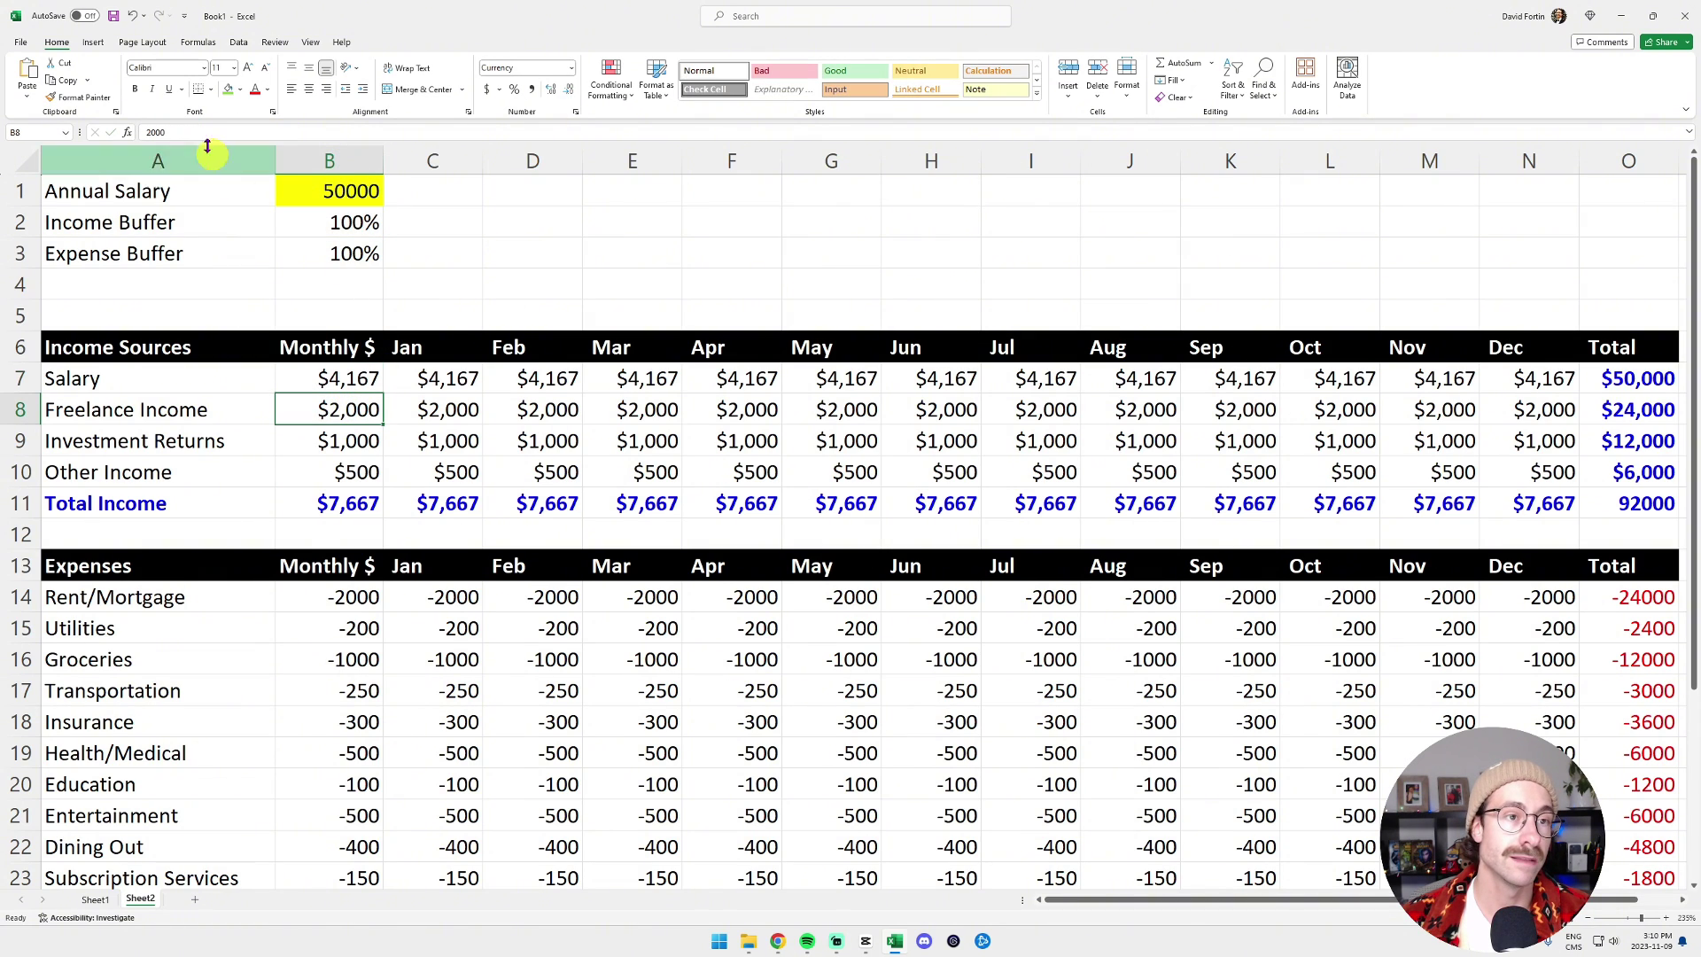
- Scale Freelance, Investment Returns and Other Income (=500*$B$2) by $B$2; shade the 92000 total green
click(190, 132)
click(145, 133)
text(=)
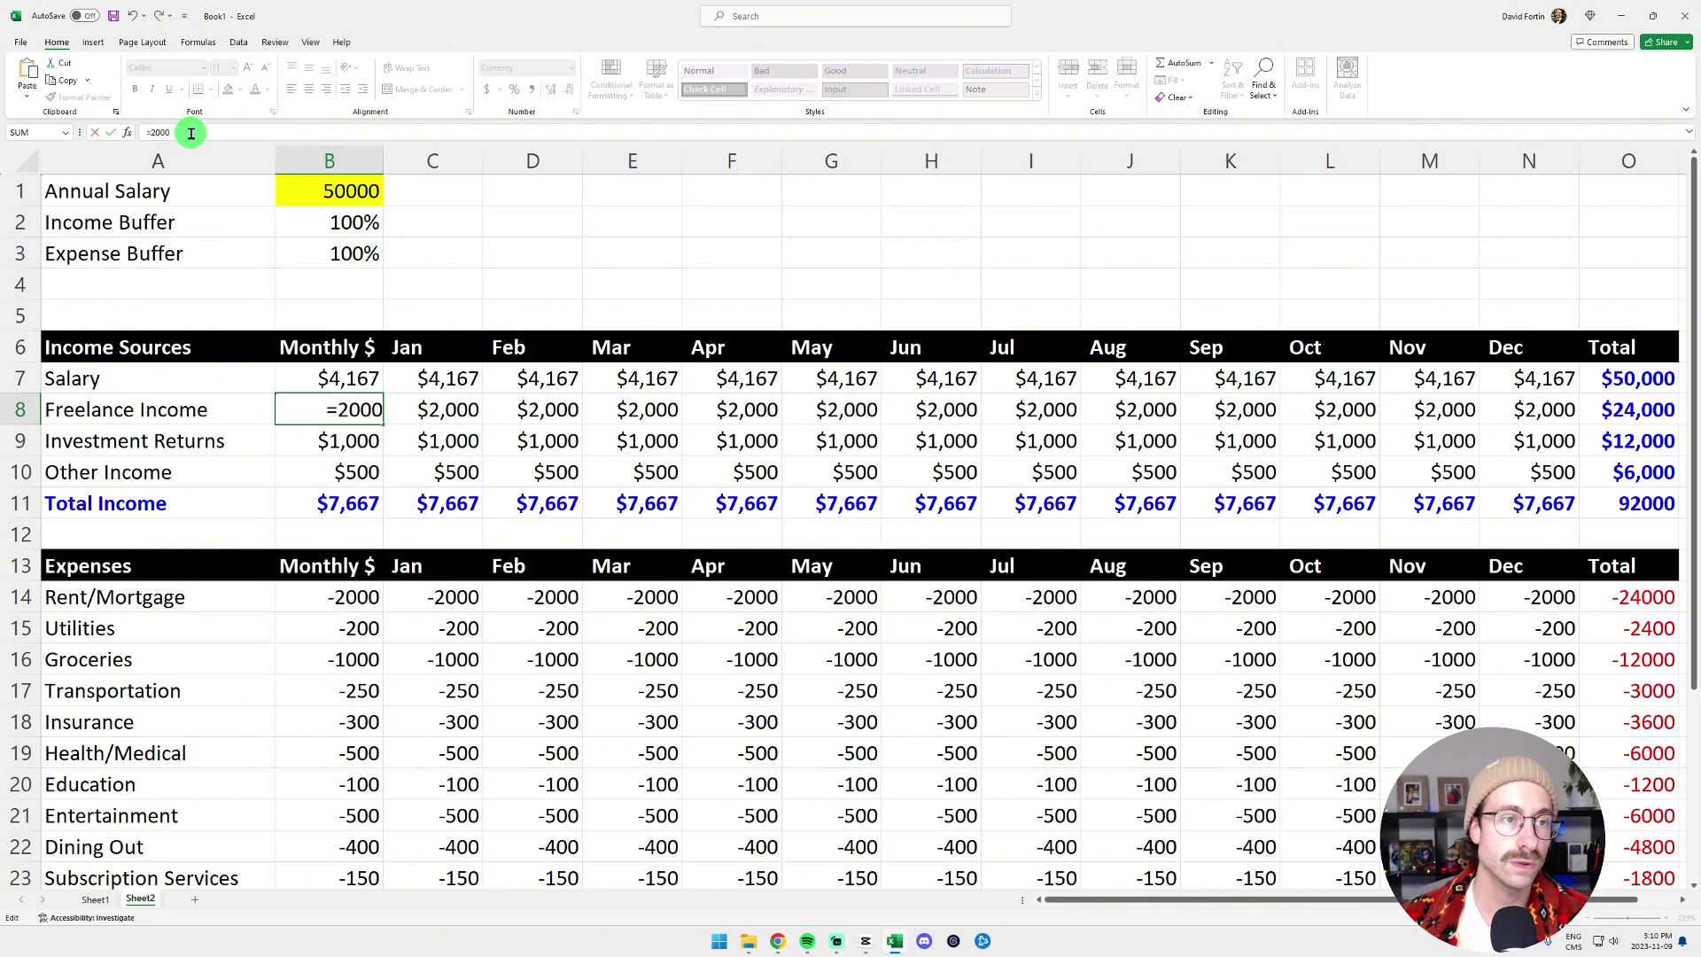
text(*$B$2)
key(Return)
click(144, 131)
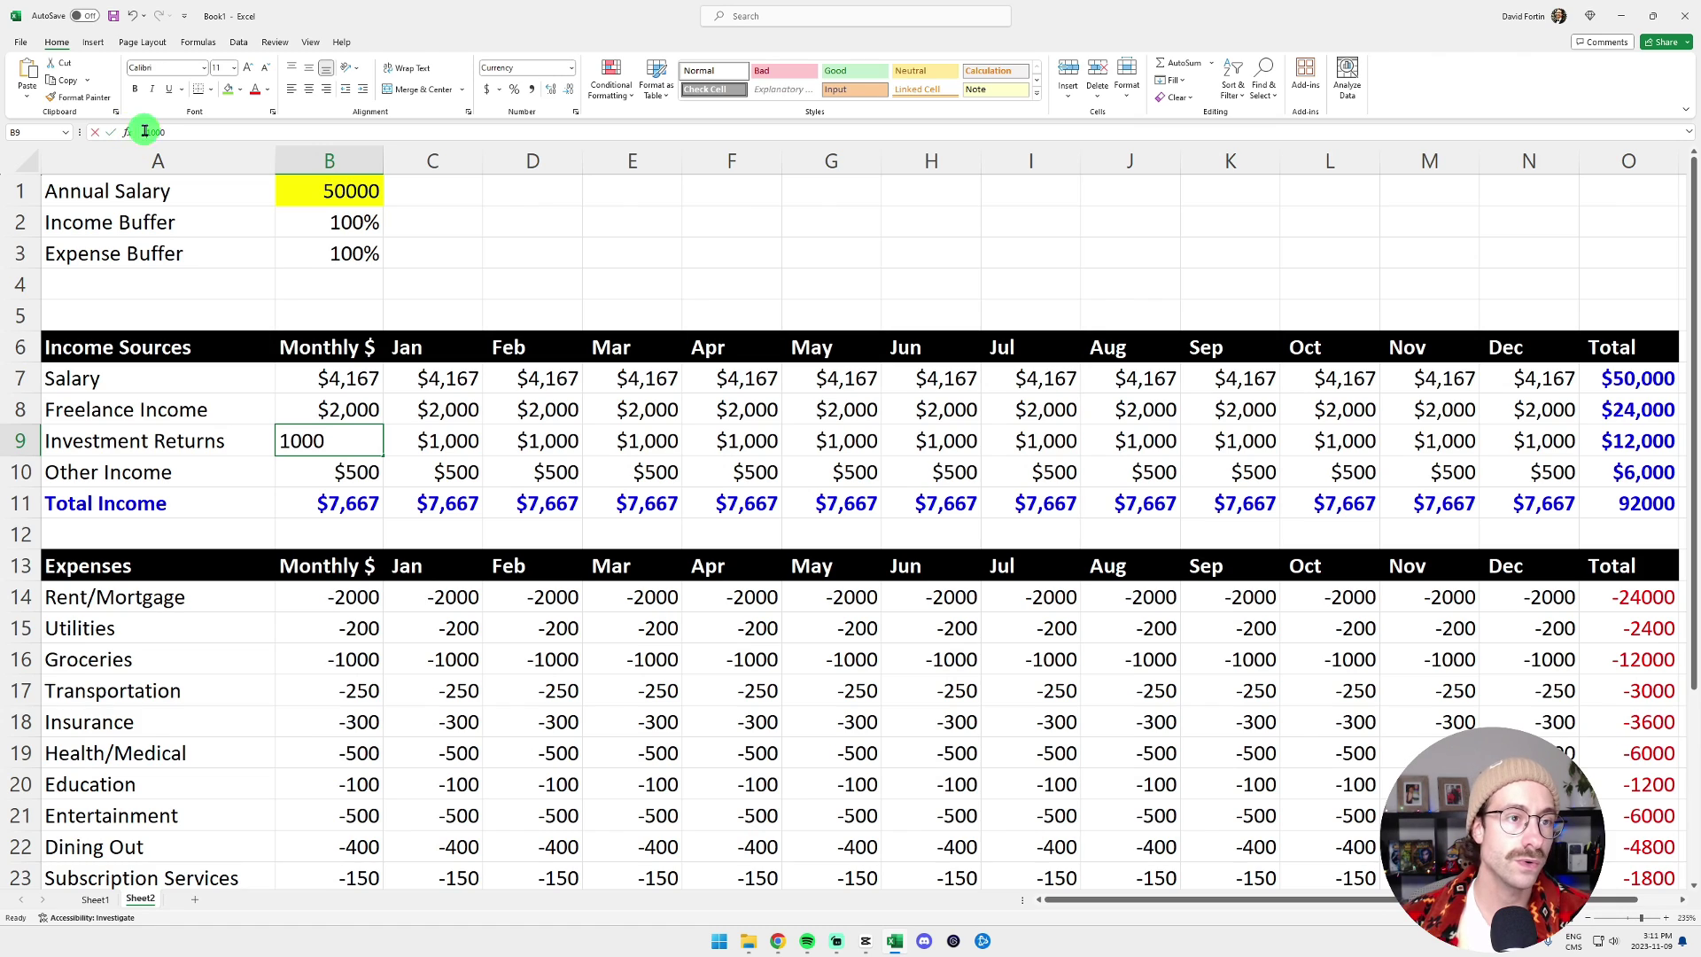
text(=)
text(*$B$2)
key(Return)
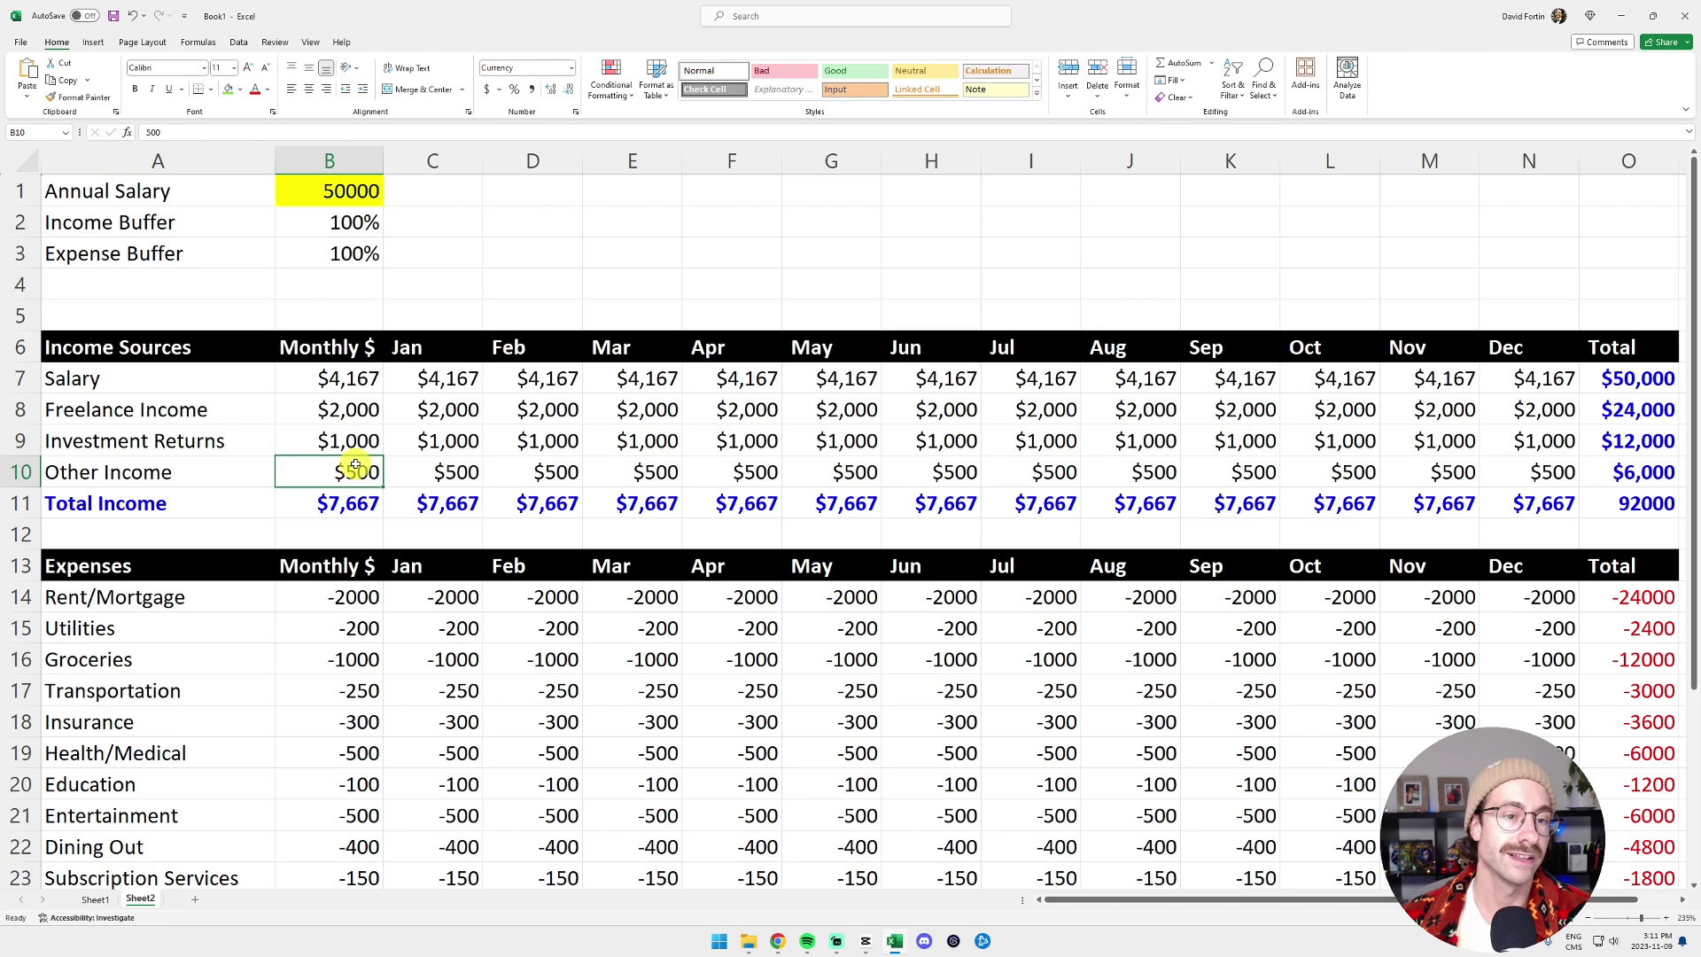
click(145, 133)
text(=500)
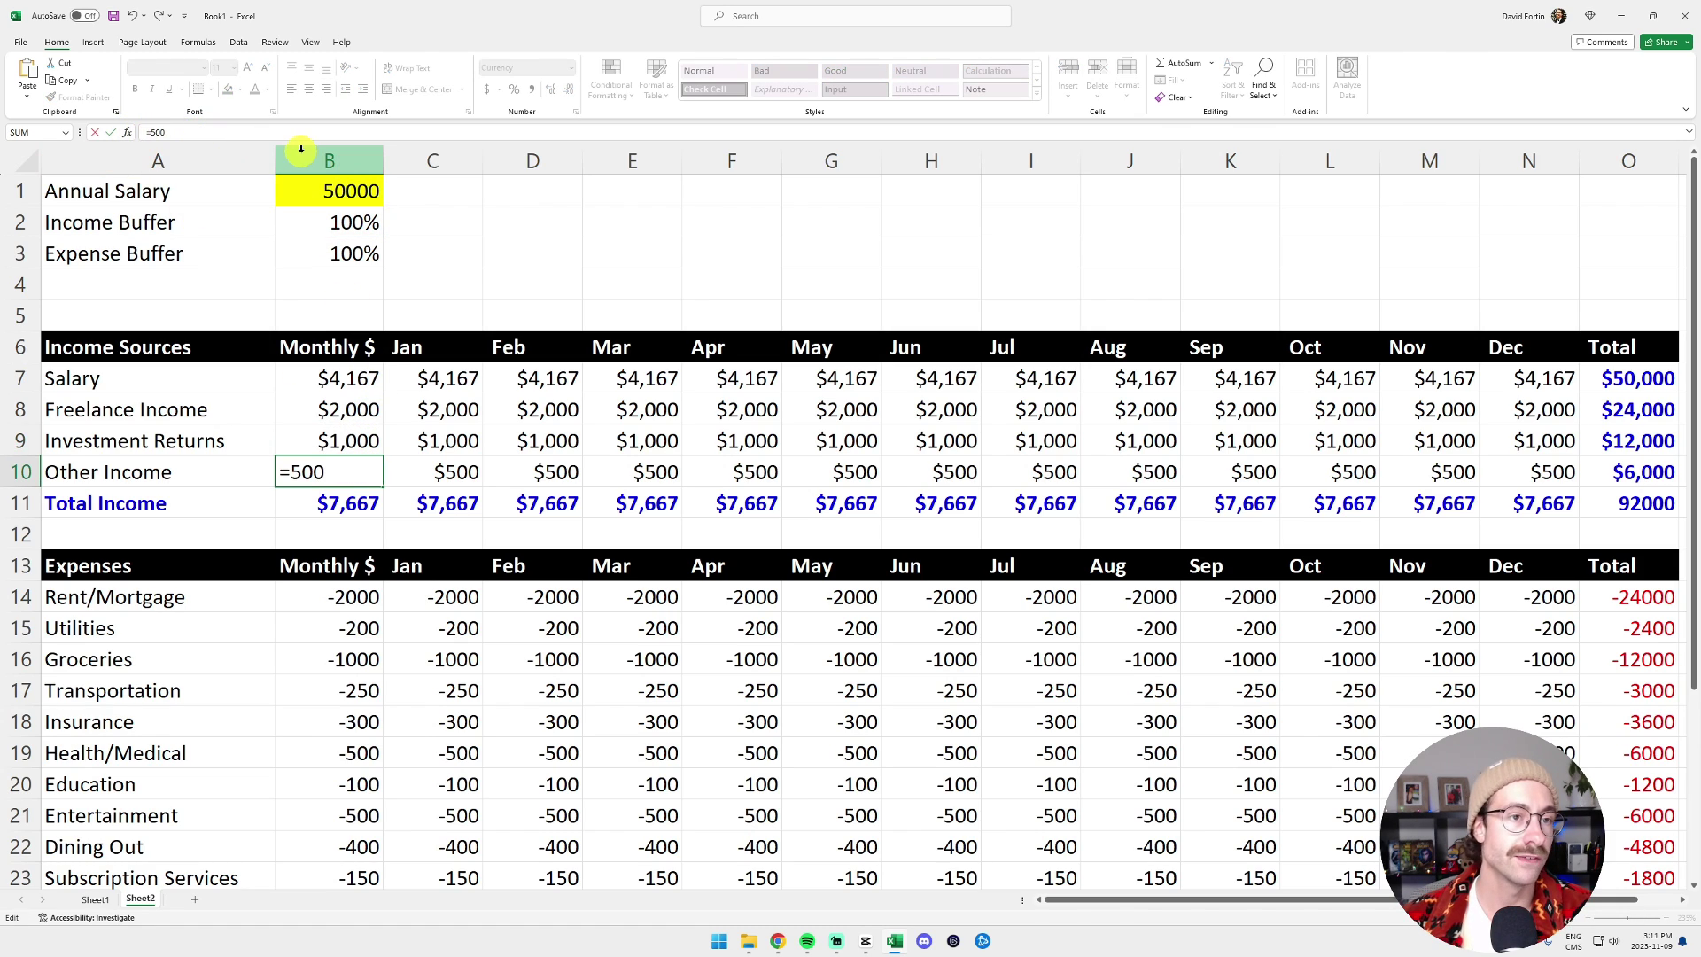
text(*$B$2)
key(Return)
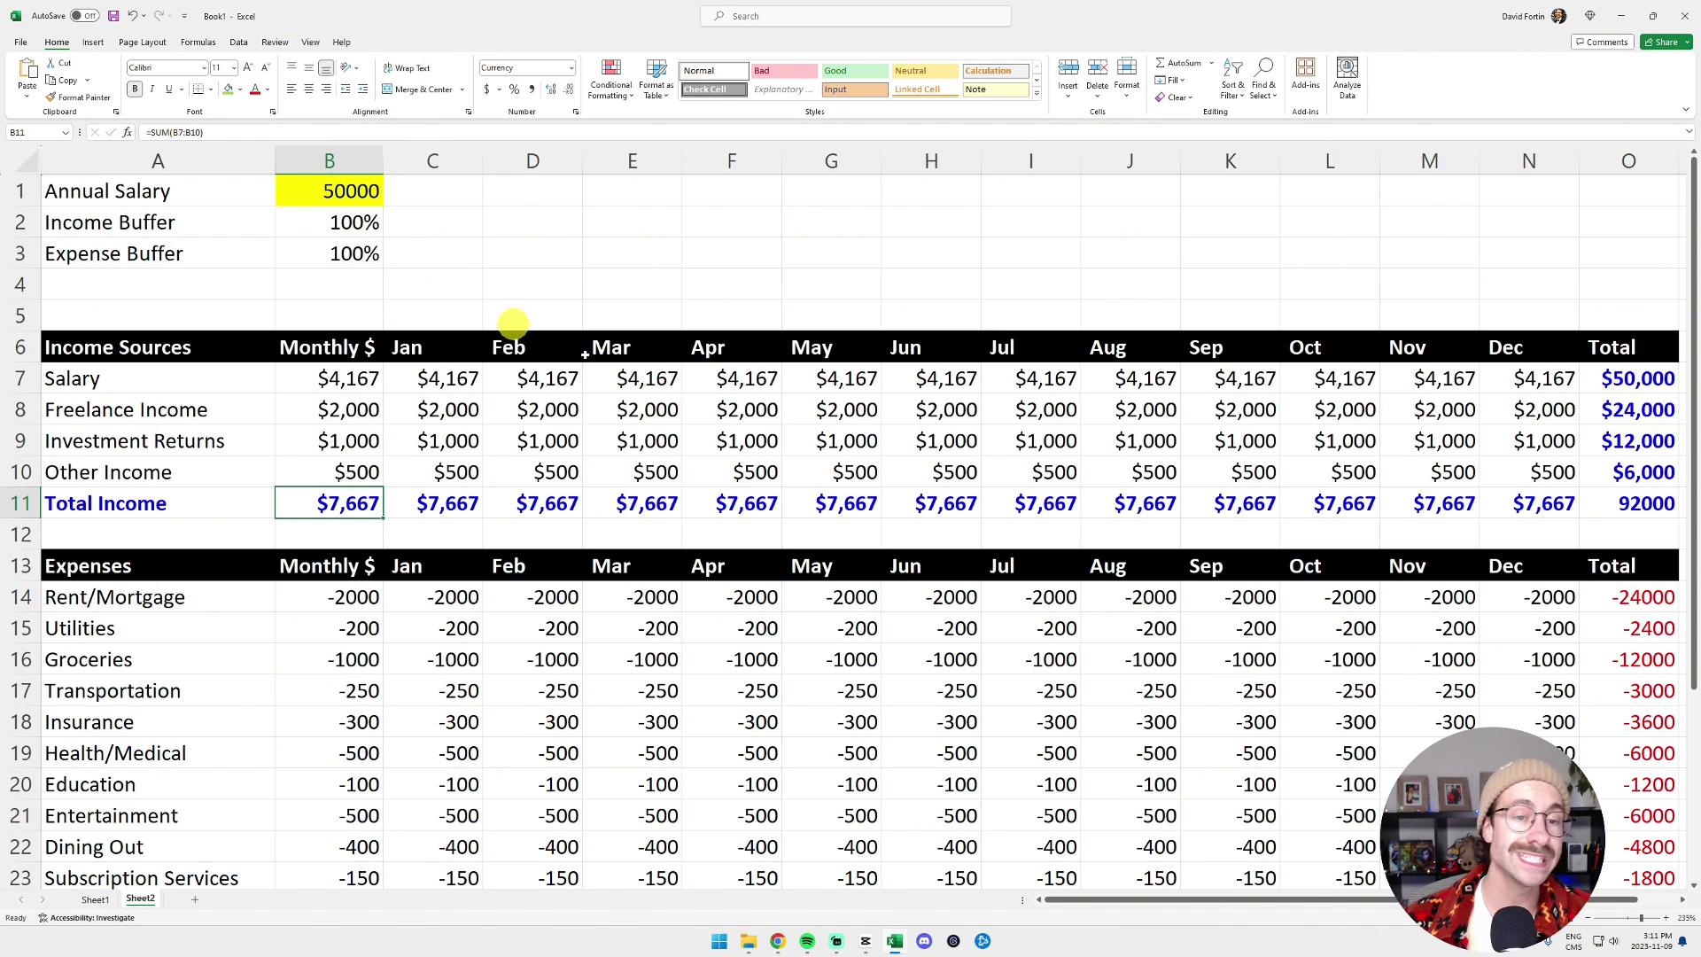
click(1633, 505)
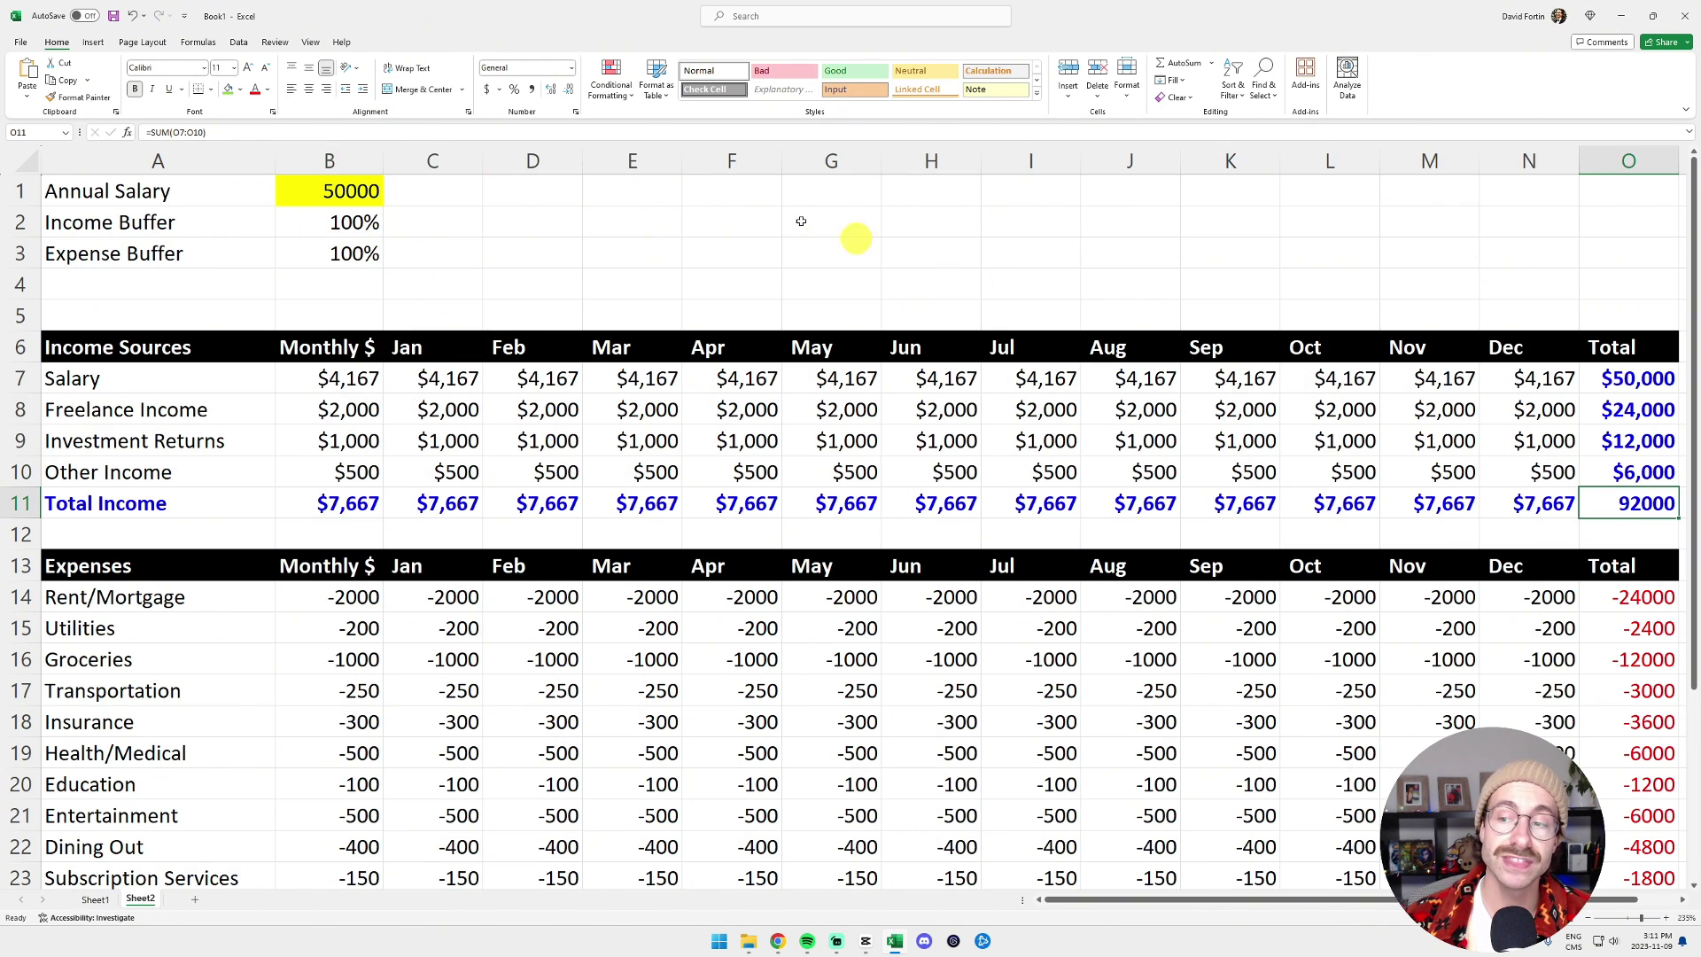
click(231, 96)
- Set the Income Buffer to 80% and check the reduced yearly income total
click(346, 223)
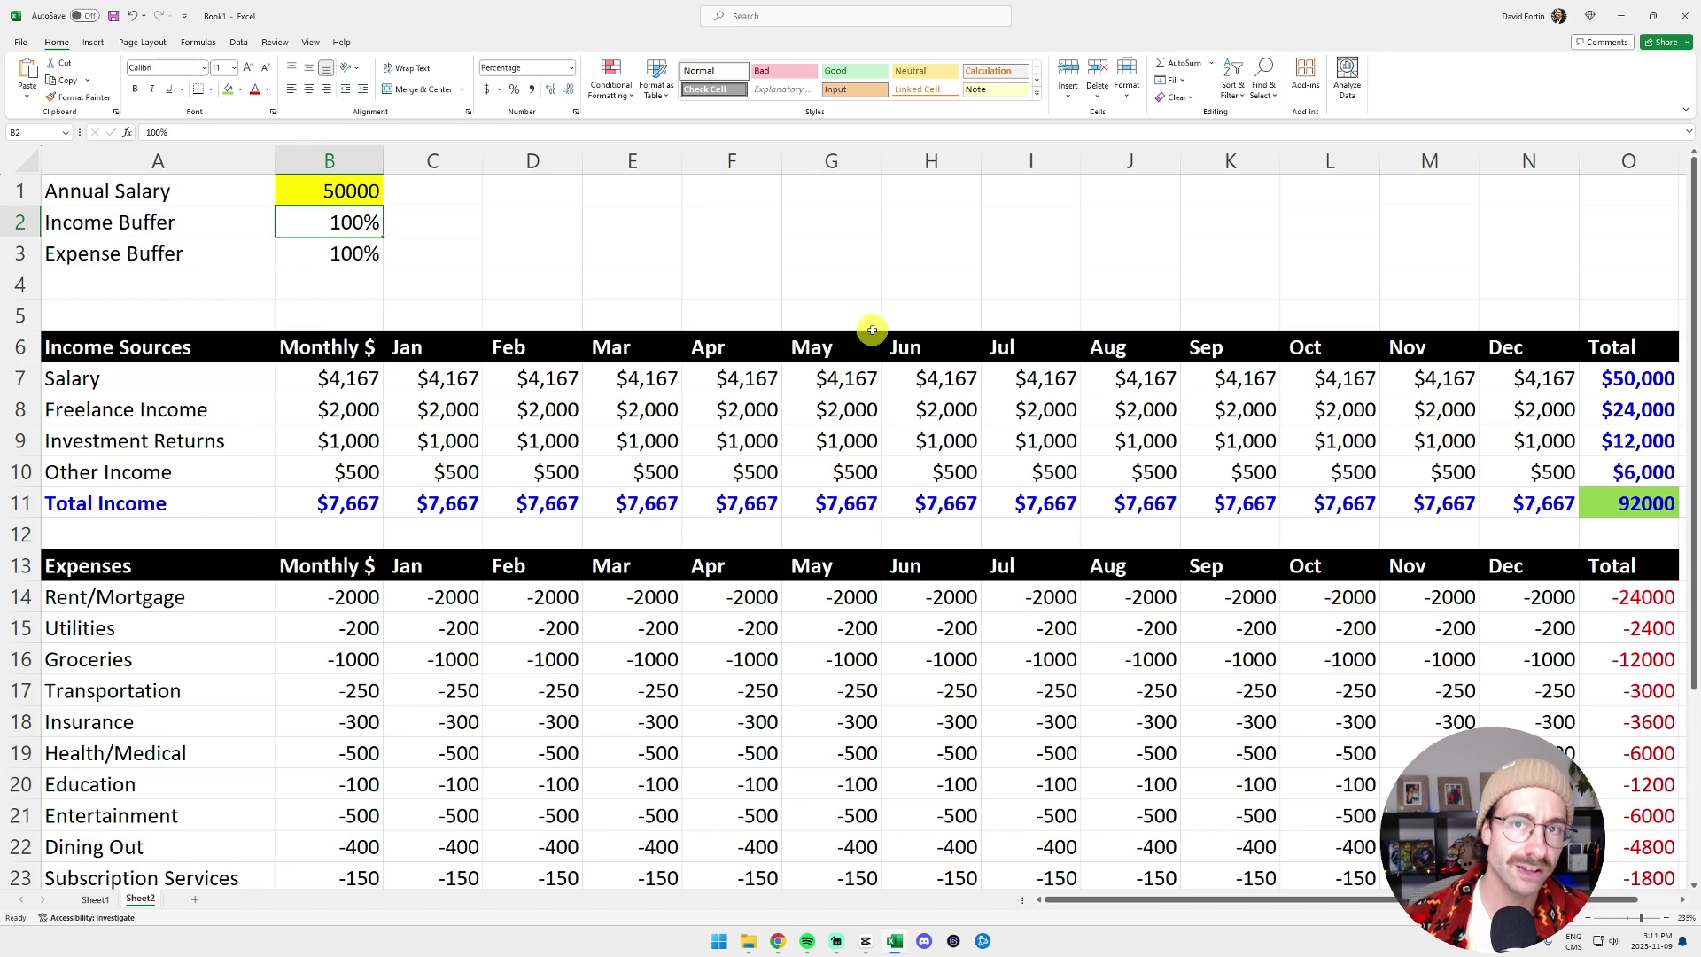
text(80)
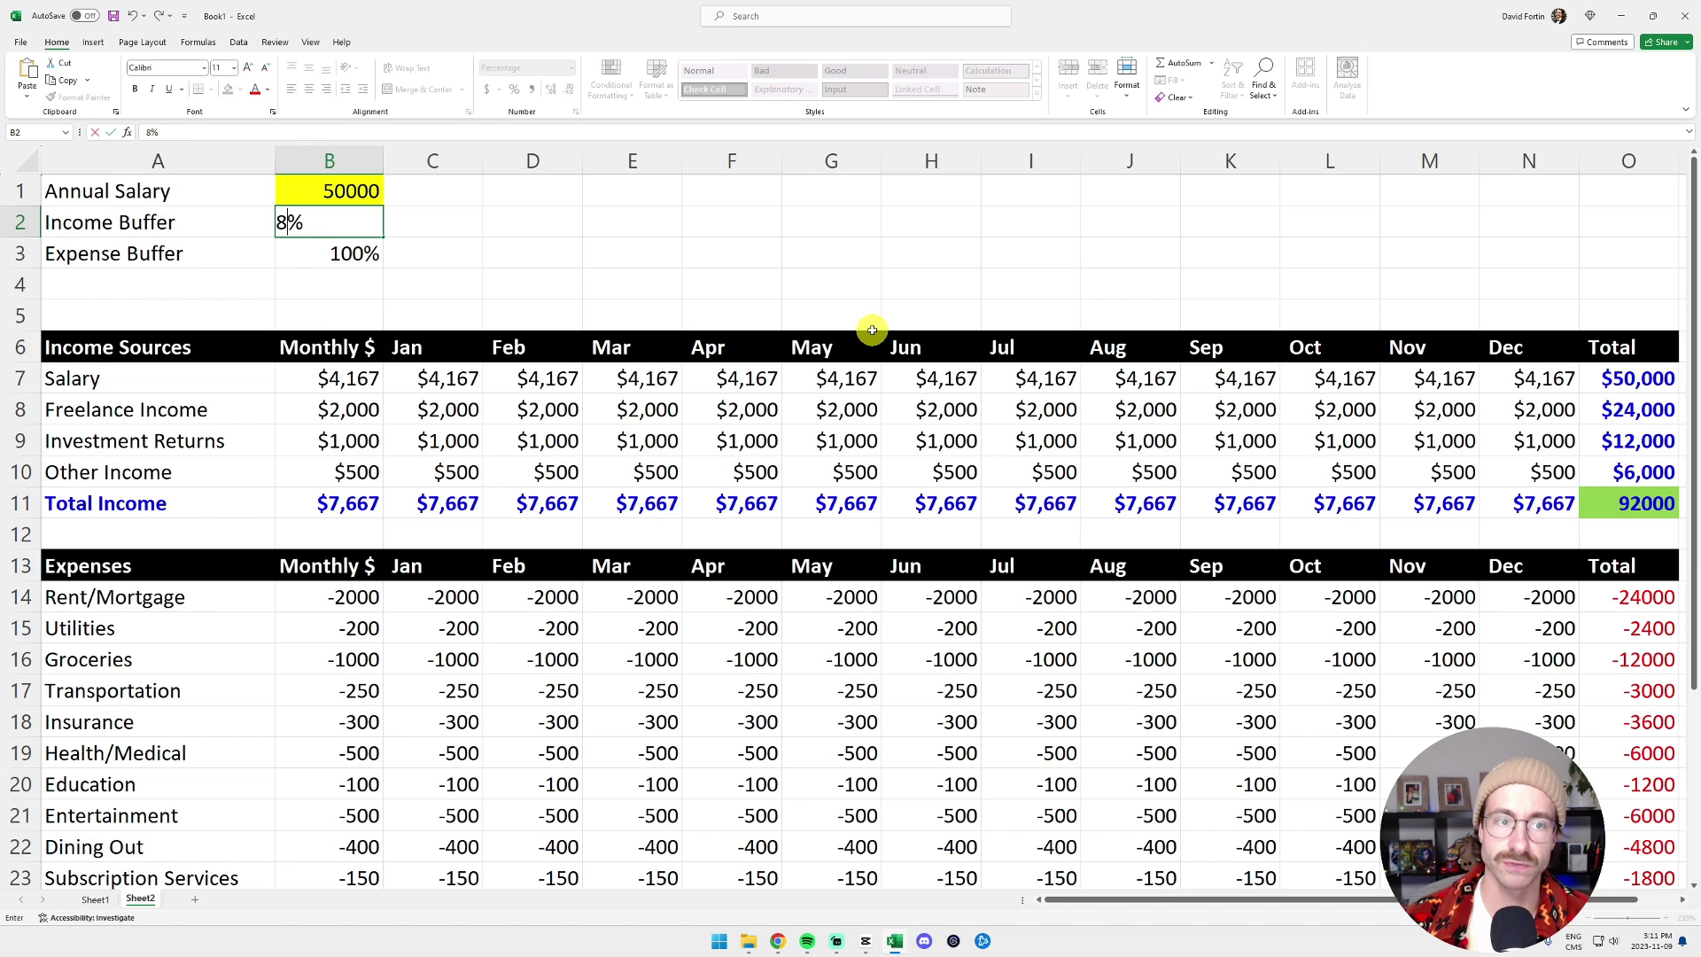
key(Return)
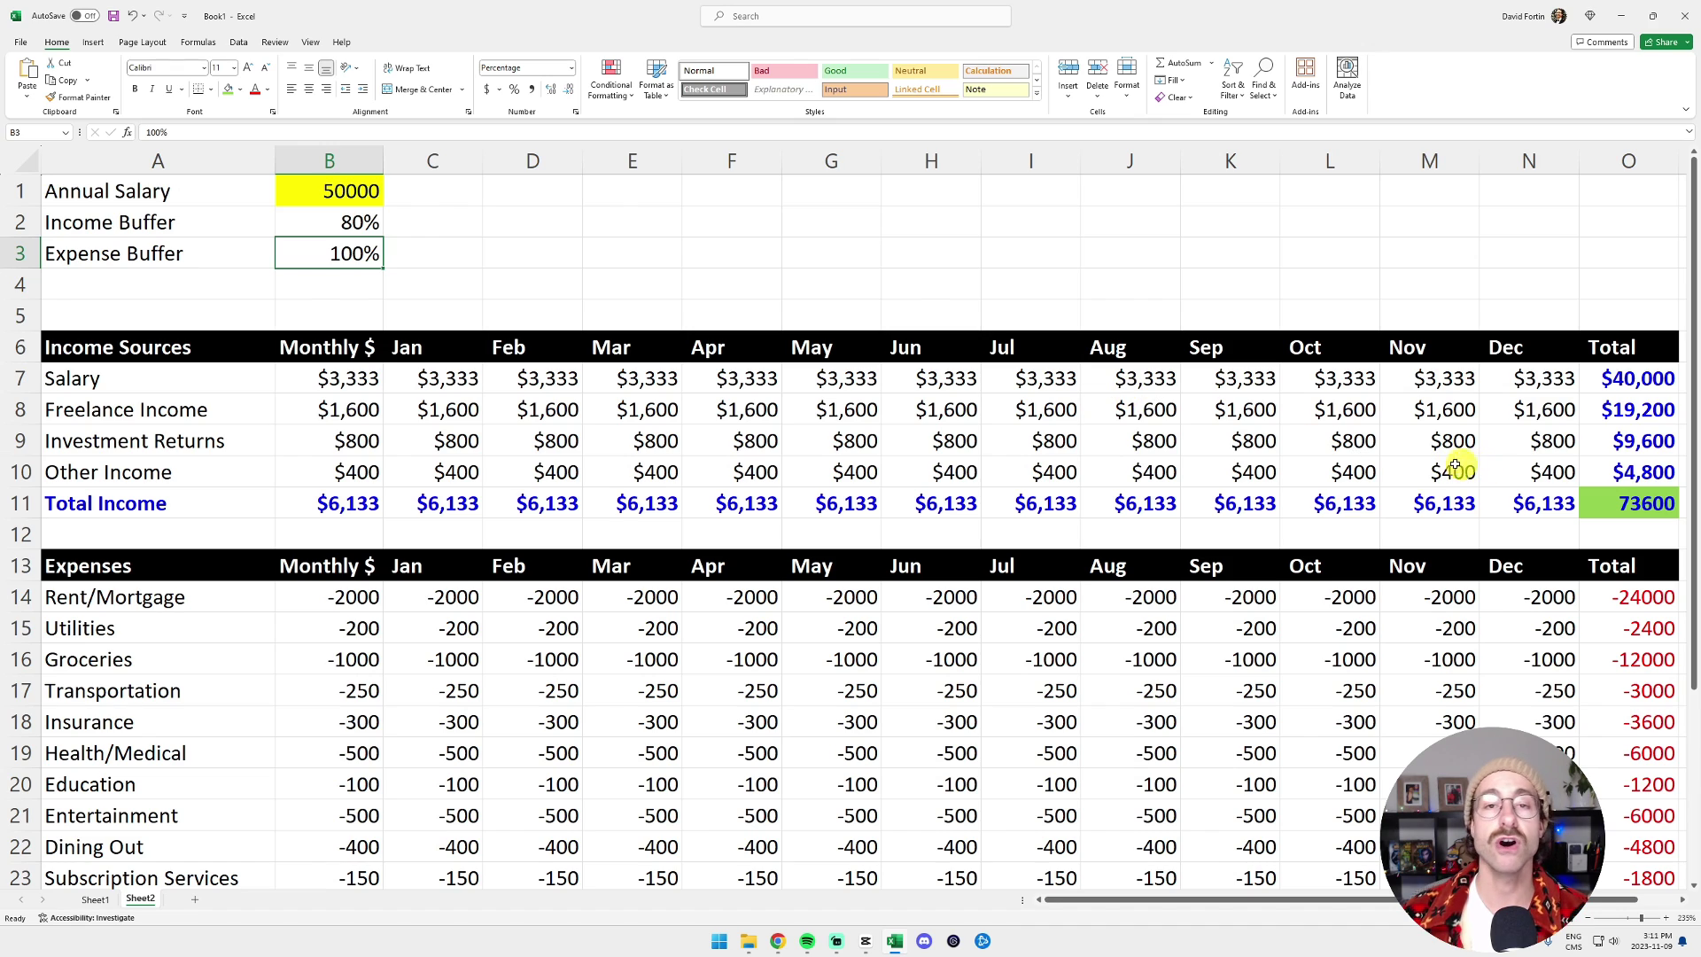
click(1640, 503)
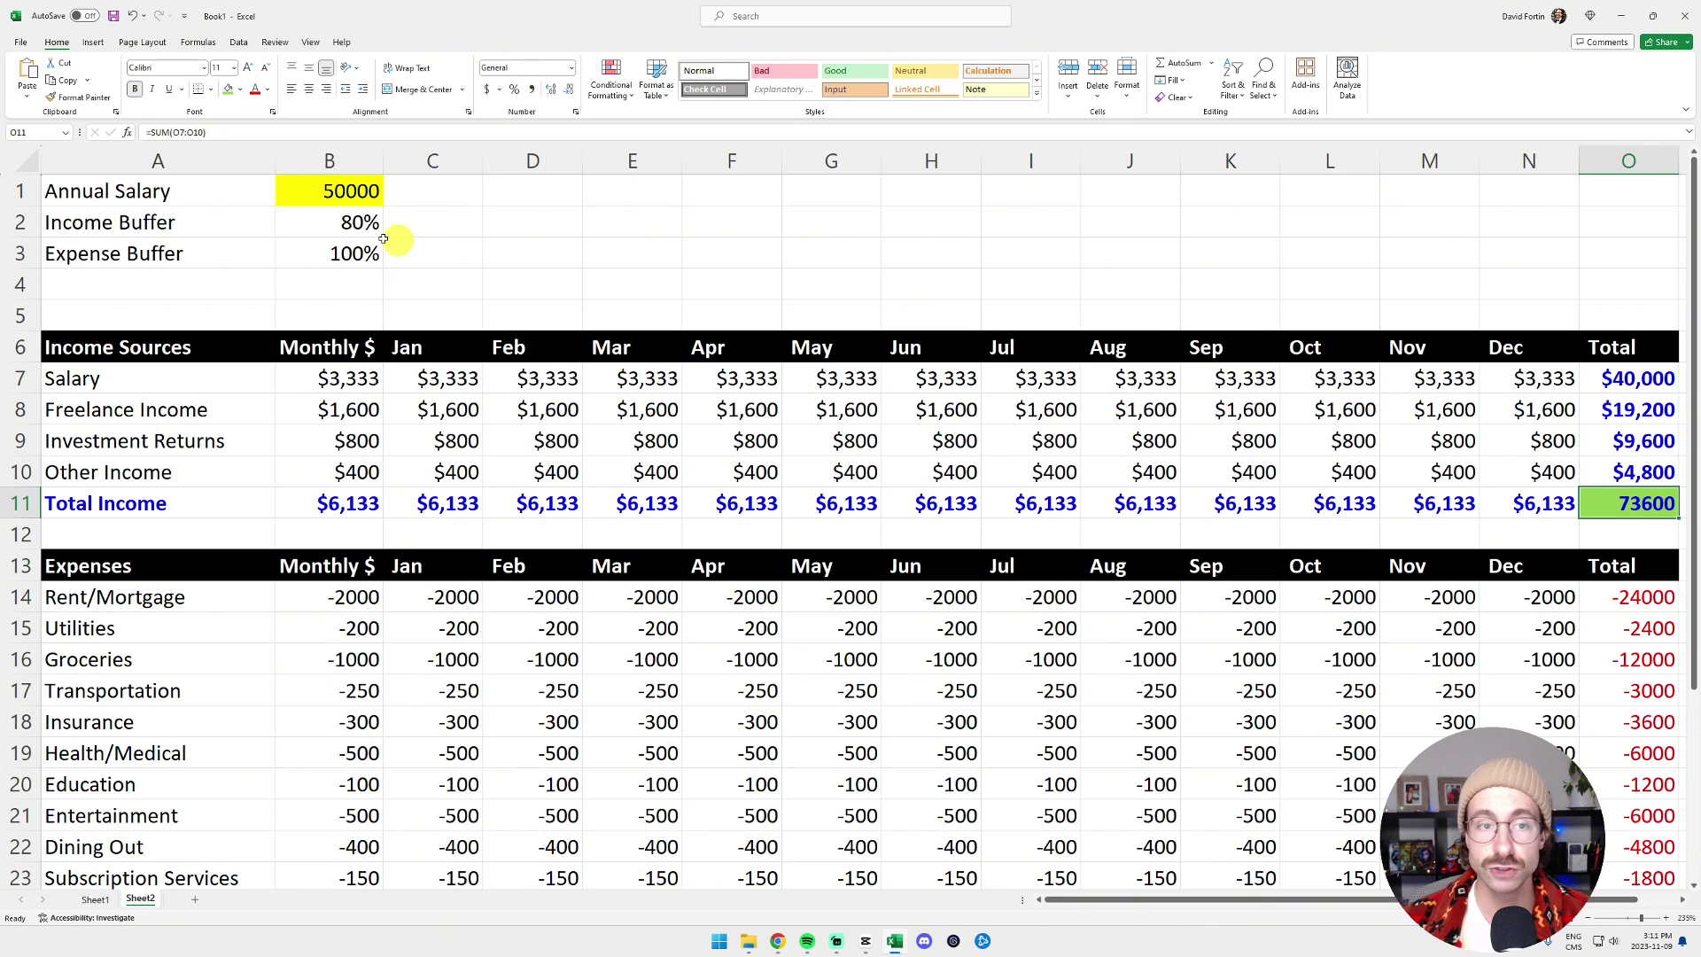
- Test a 120% Income Buffer, then restore it to 80%
click(359, 224)
text(120)
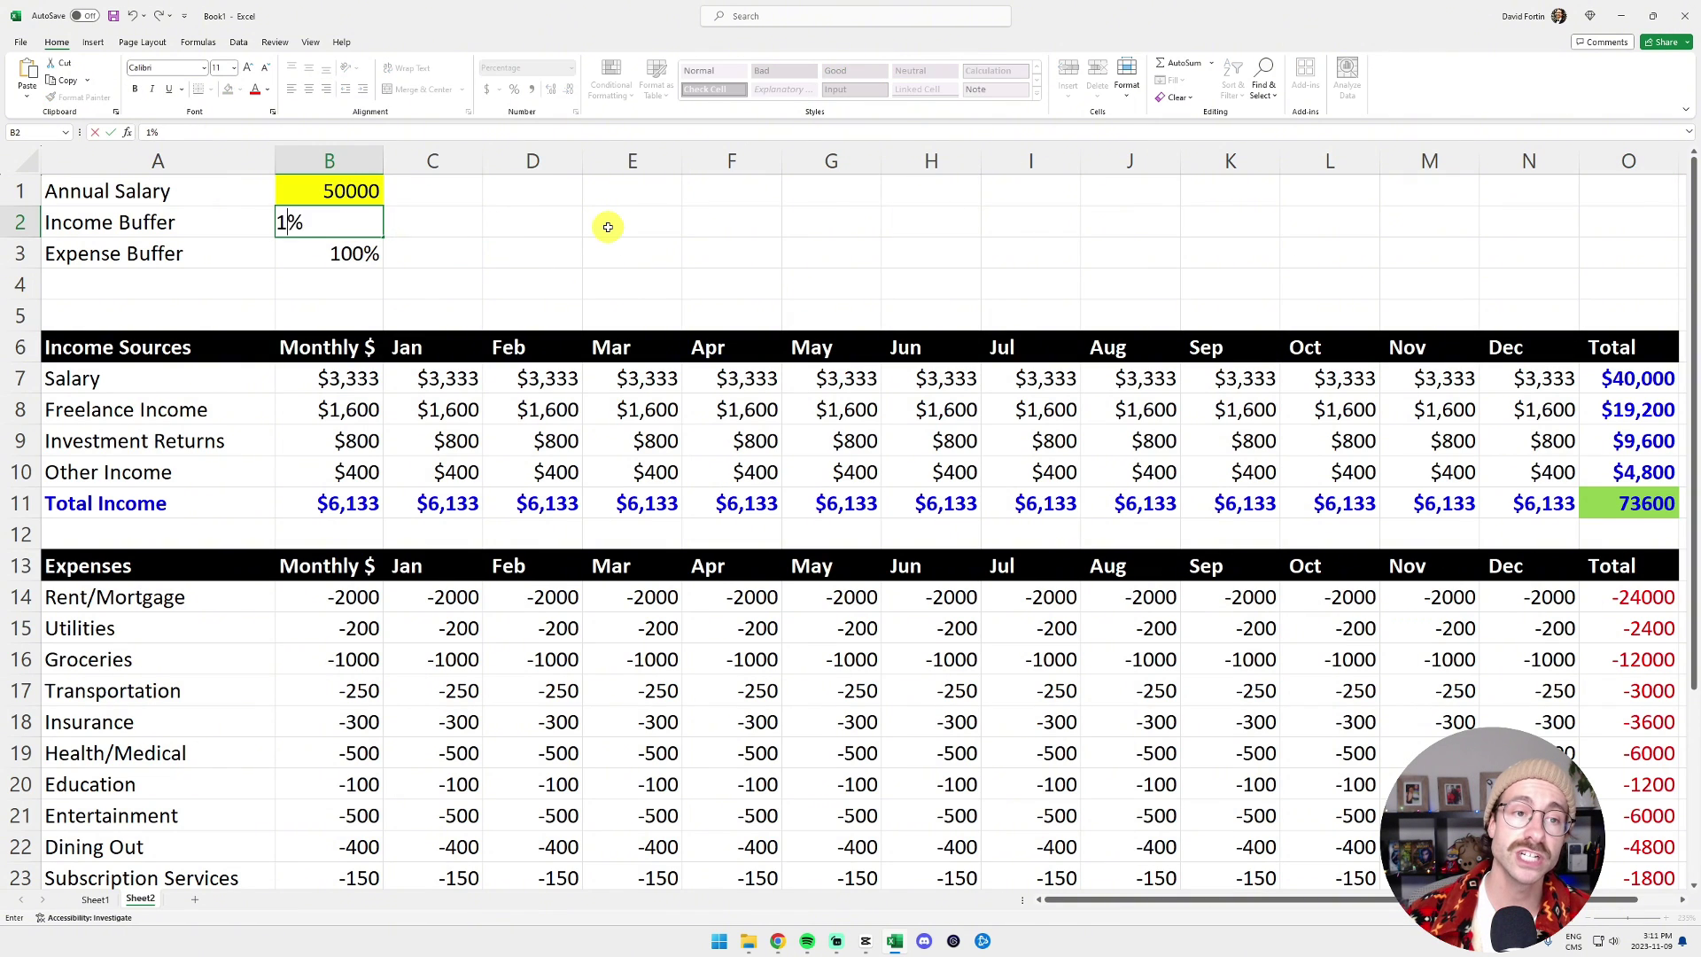
key(Return)
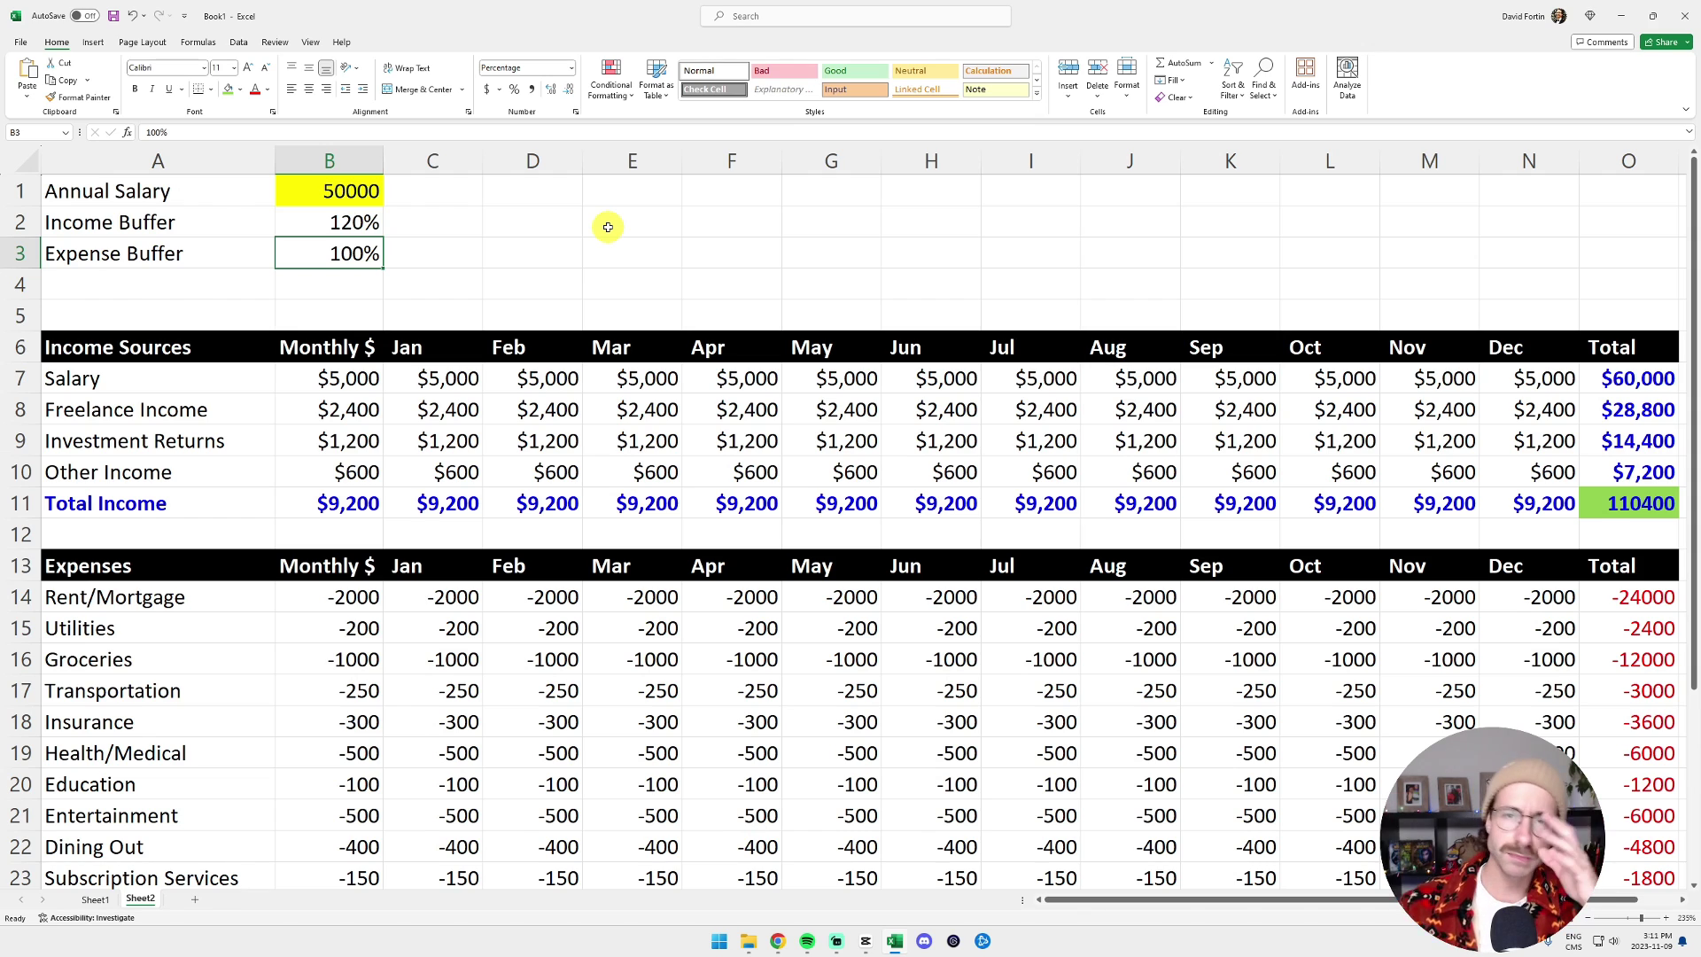
click(335, 226)
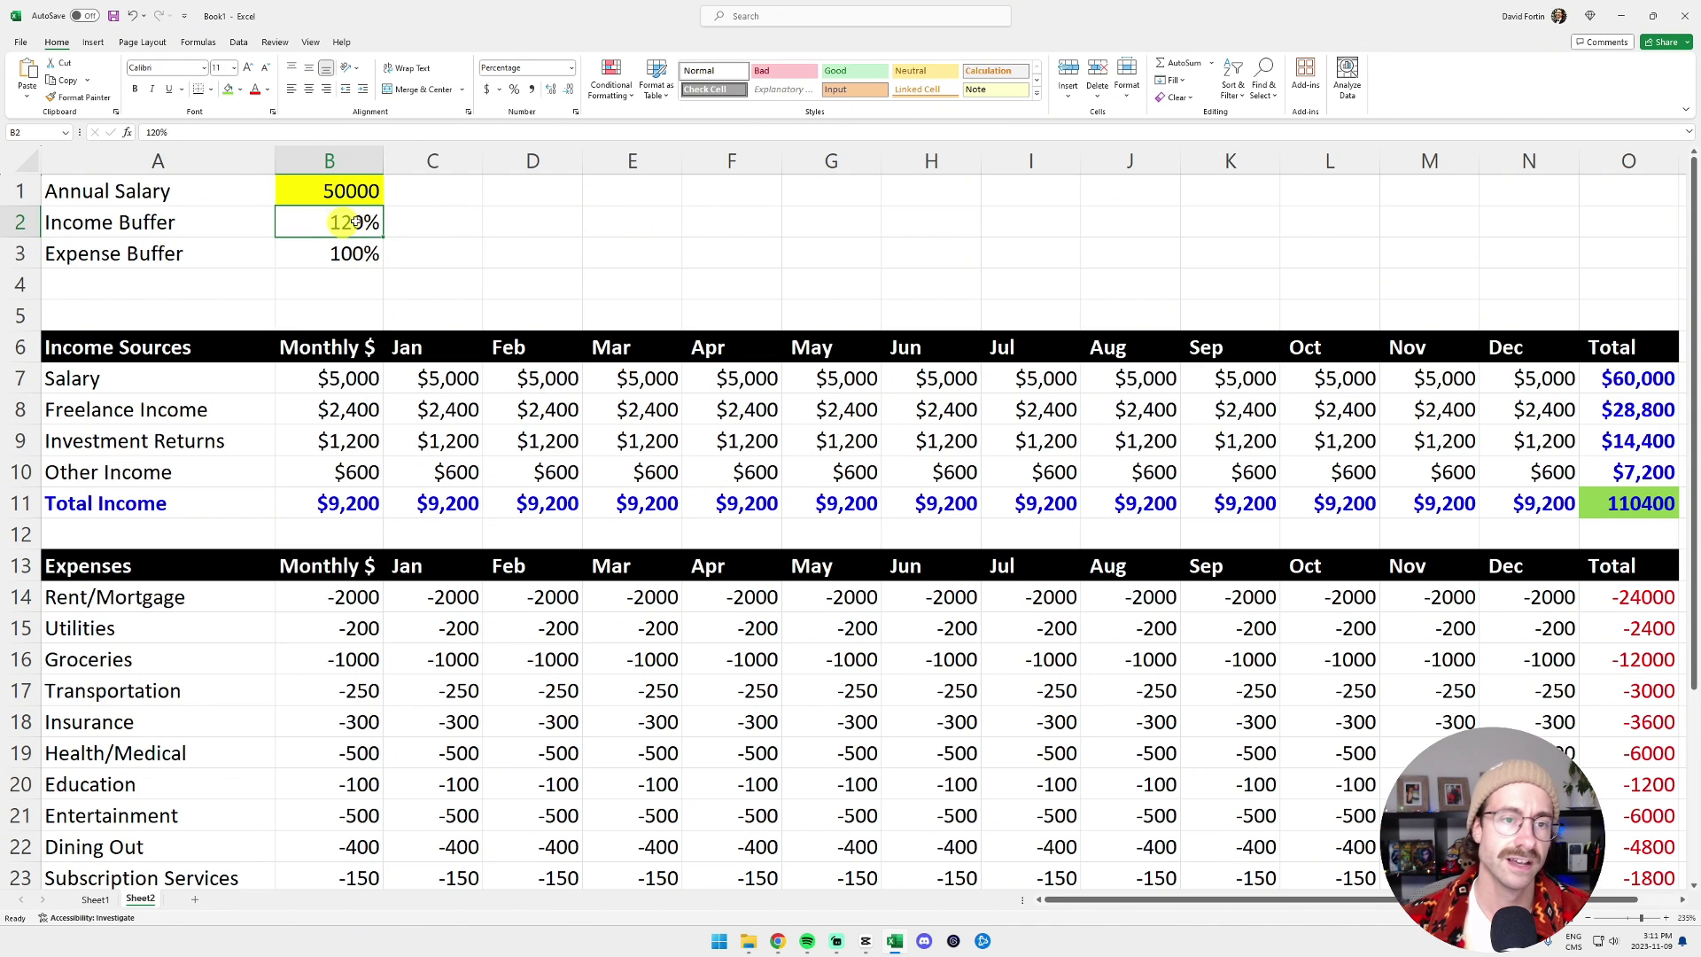
text(80)
key(Return)
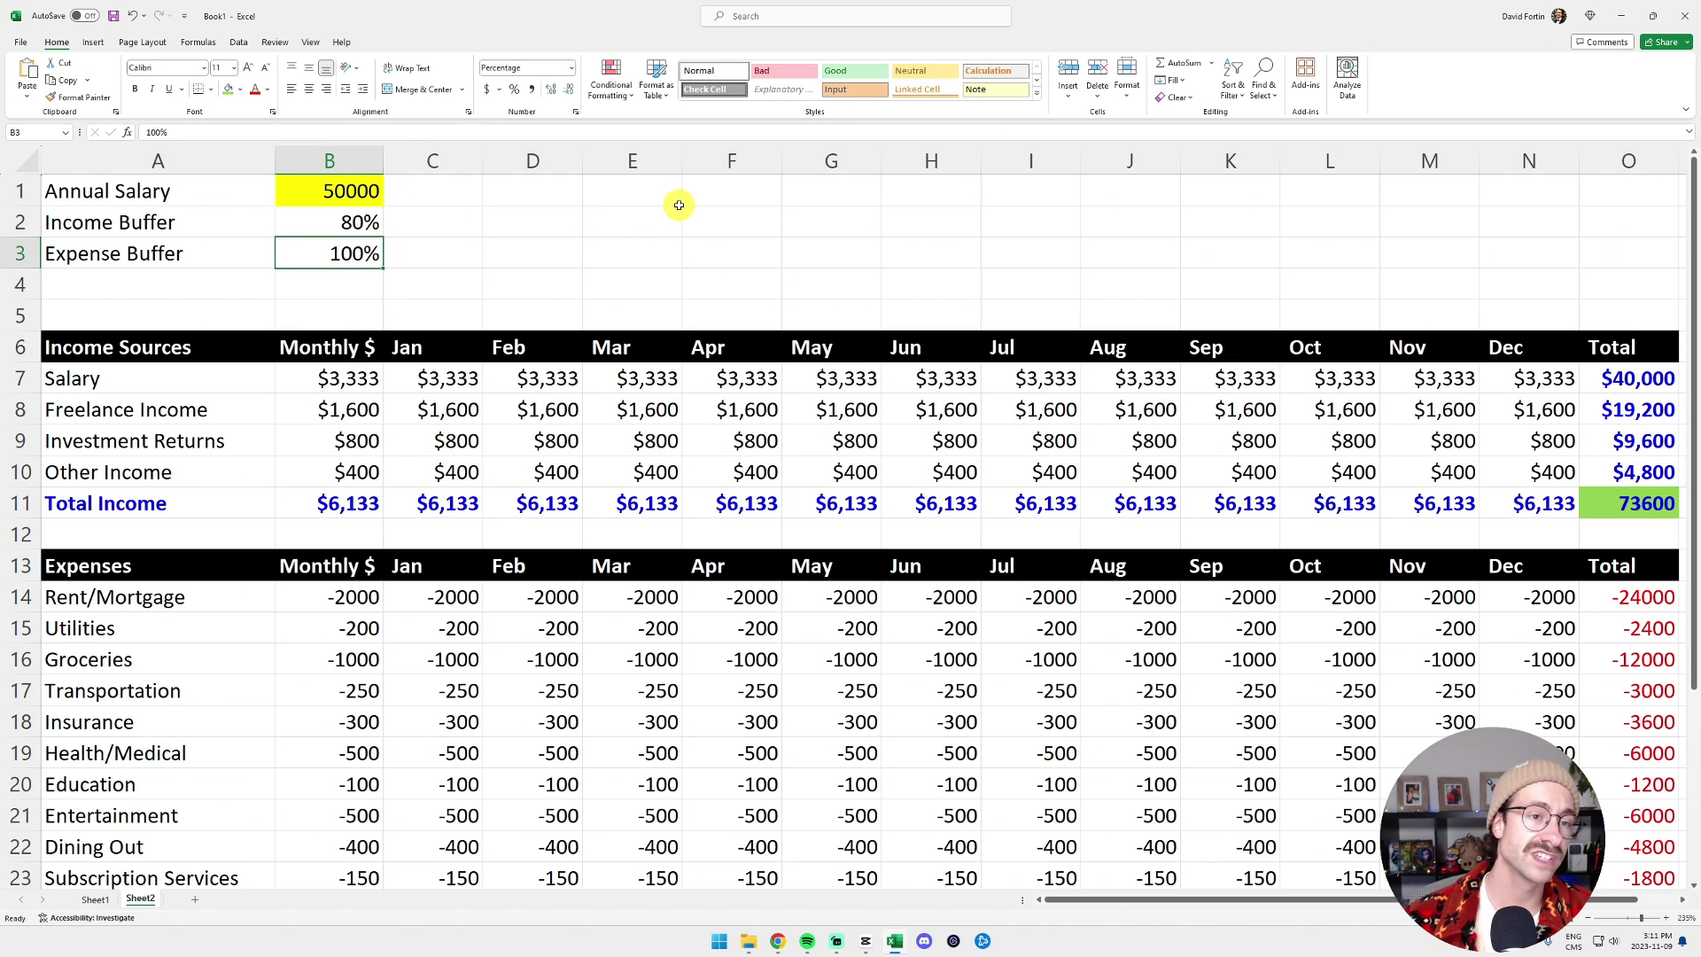
scroll(379, 335, down, 2)
- Enter the rent formula =-2000*B3 so Rent/Mortgage uses the Expense Buffer
drag(346, 399, 369, 741)
text(=-2000*)
scroll(347, 254, up, 2)
click(347, 253)
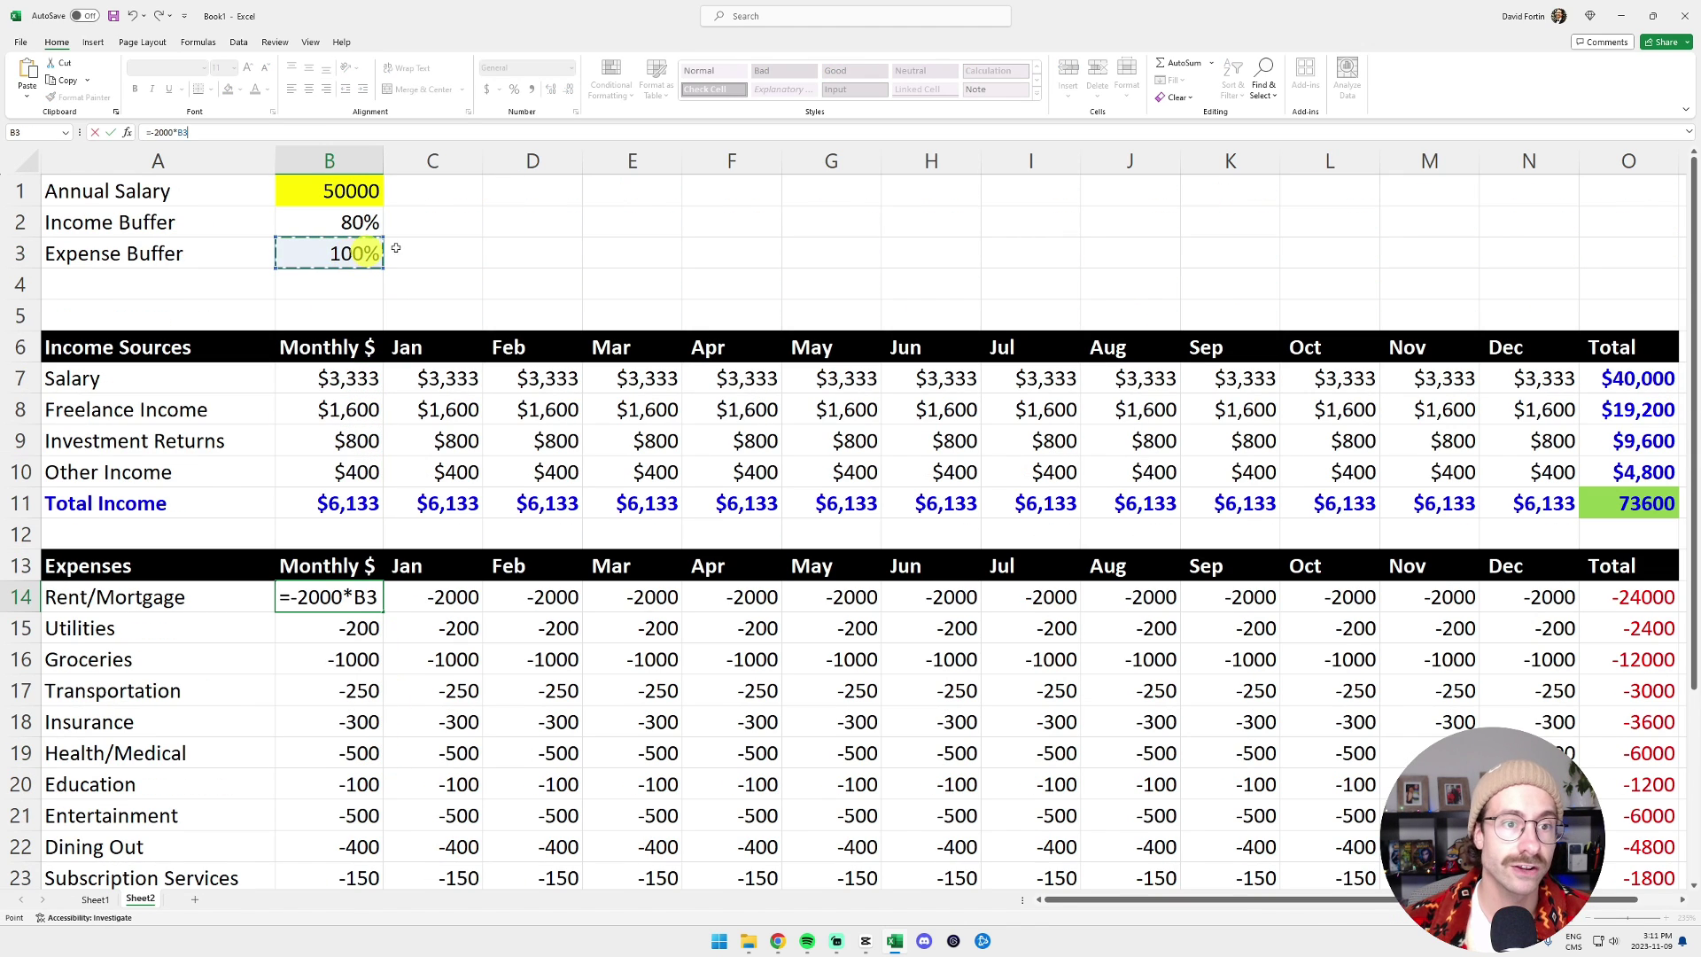
key(Return)
- Set the Expense Buffer to 120% and review the recalculated Rent/Mortgage row
click(364, 252)
text(120)
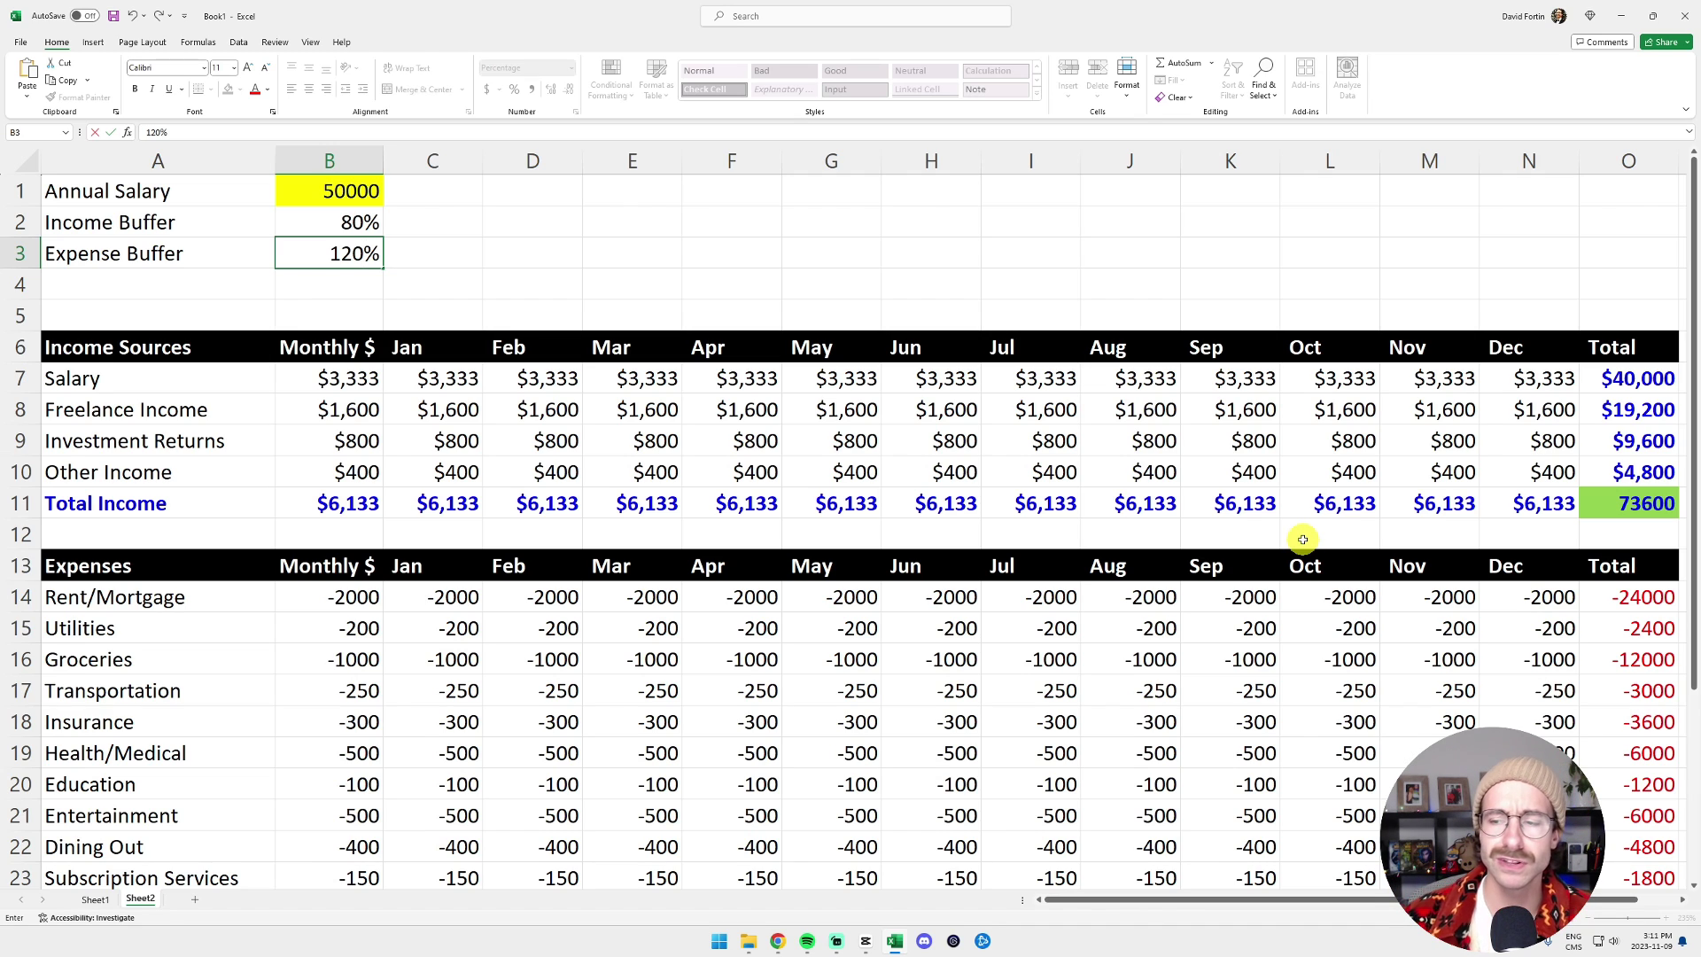
key(Return)
drag(1664, 599, 379, 598)
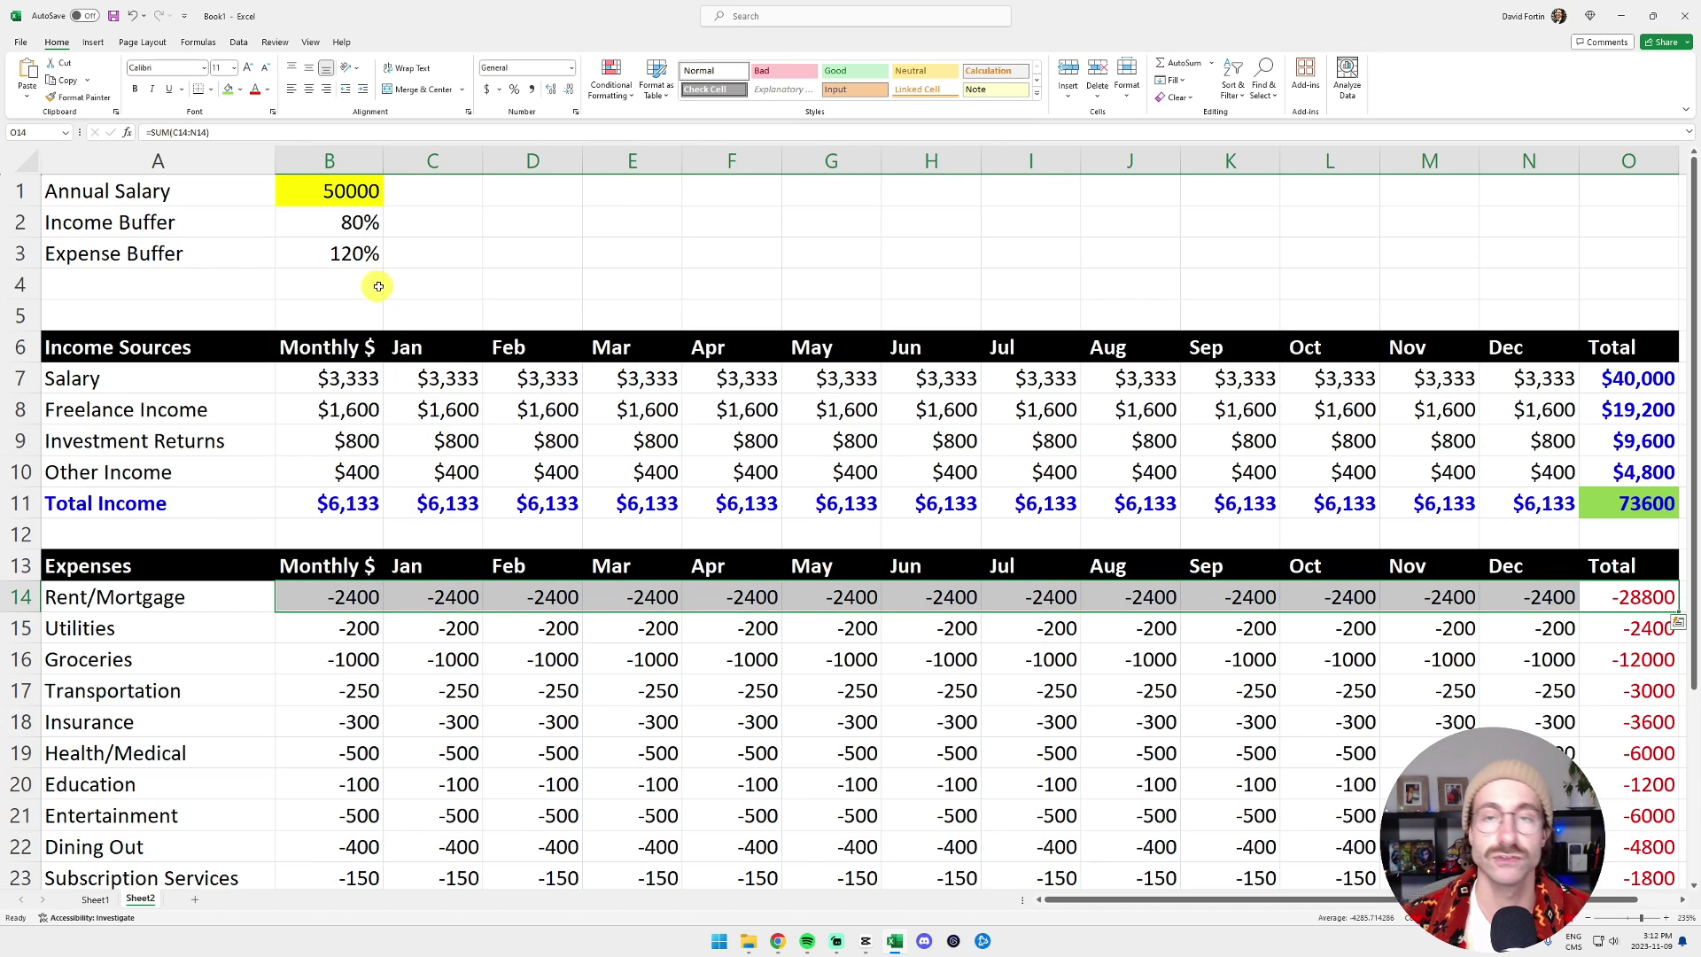
- Reset both the Income Buffer and Expense Buffer to 100%
click(380, 224)
text(100)
key(Return)
key(F2)
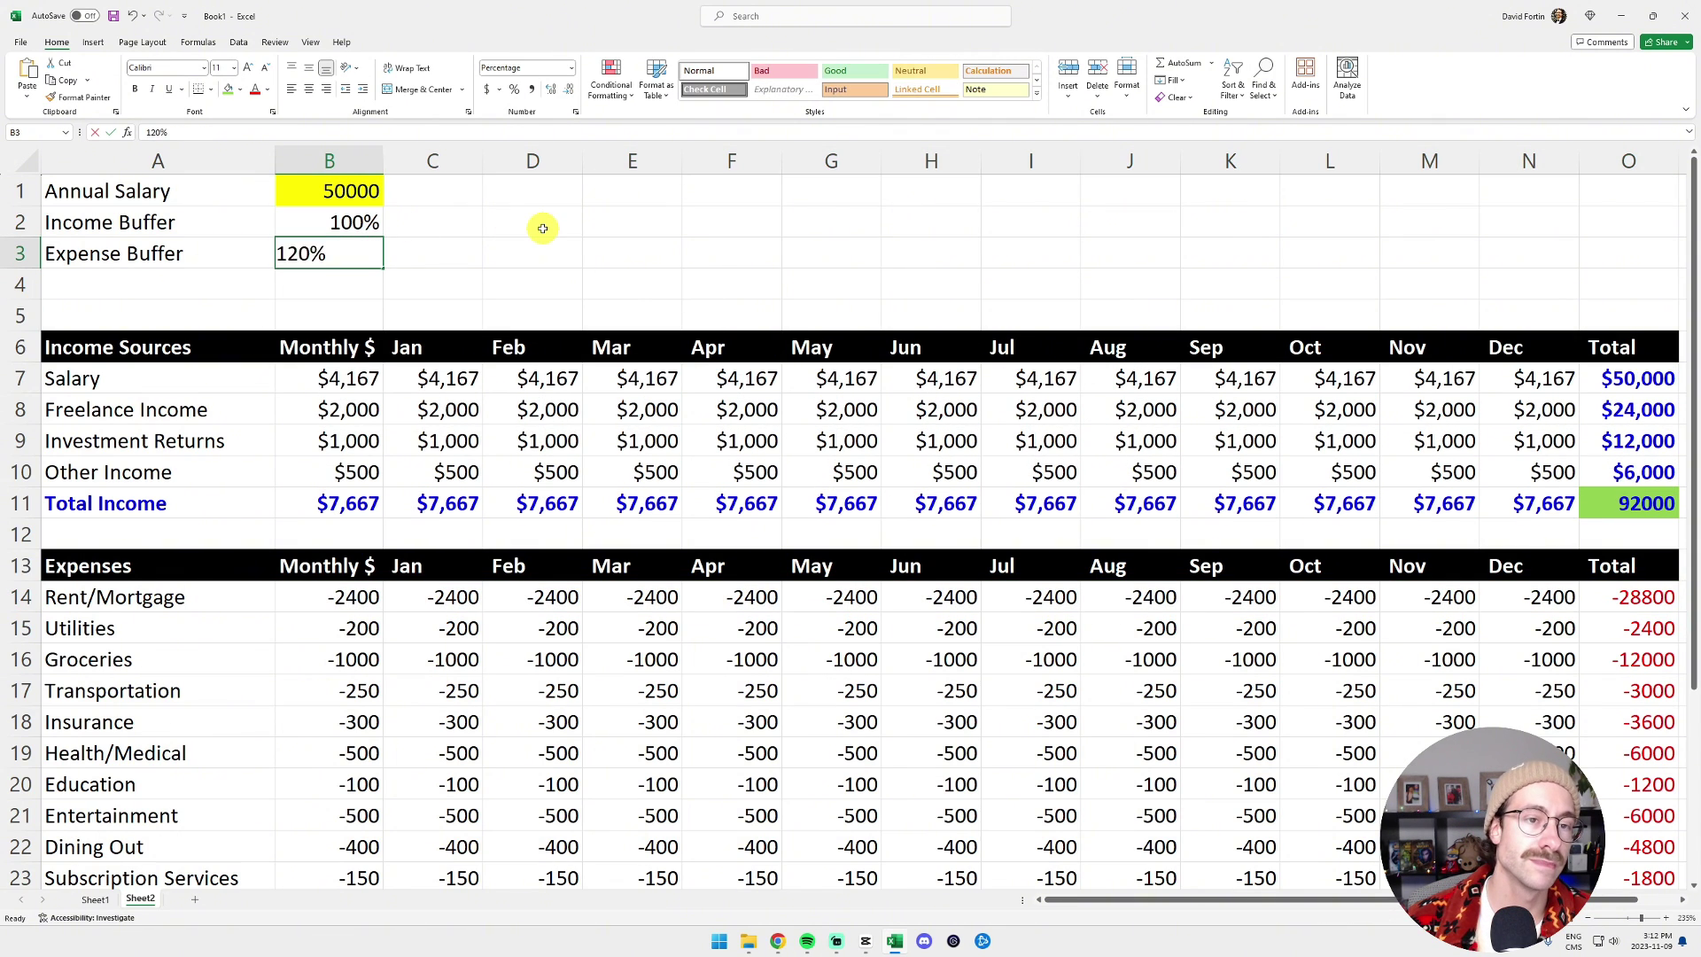
key(BackSpace)
key(BackSpace)
key(BackSpace)
key(BackSpace)
text(100)
key(Return)
scroll(399, 310, down, 3)
drag(330, 317, 326, 704)
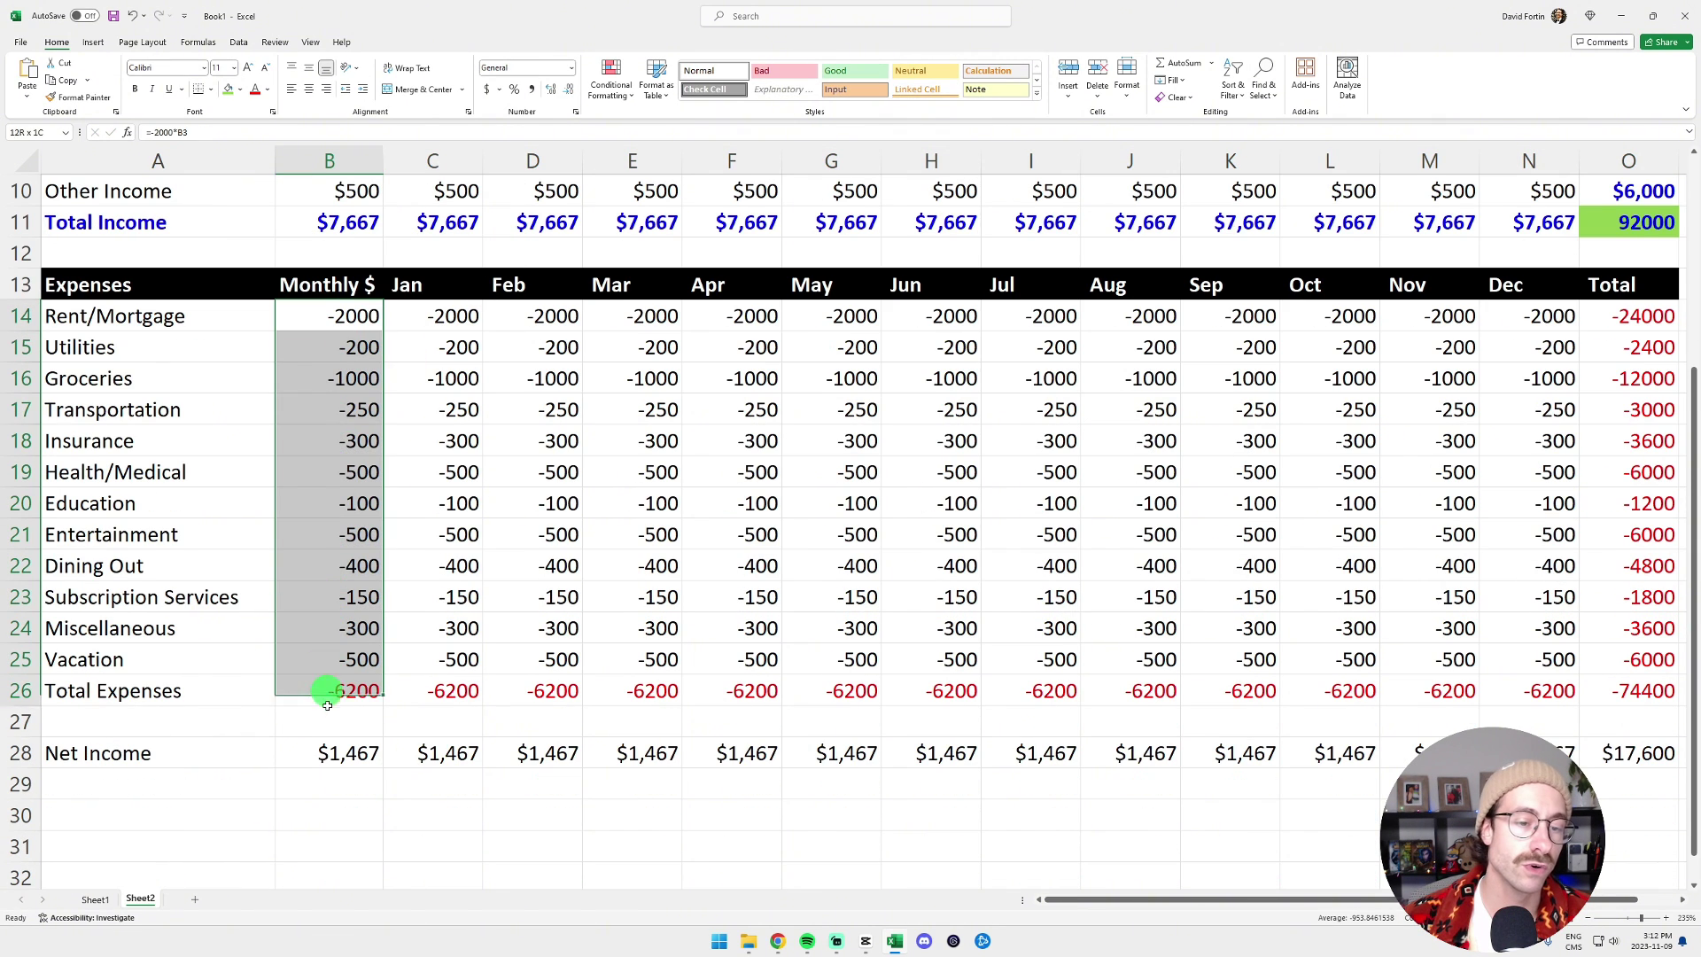
click(467, 566)
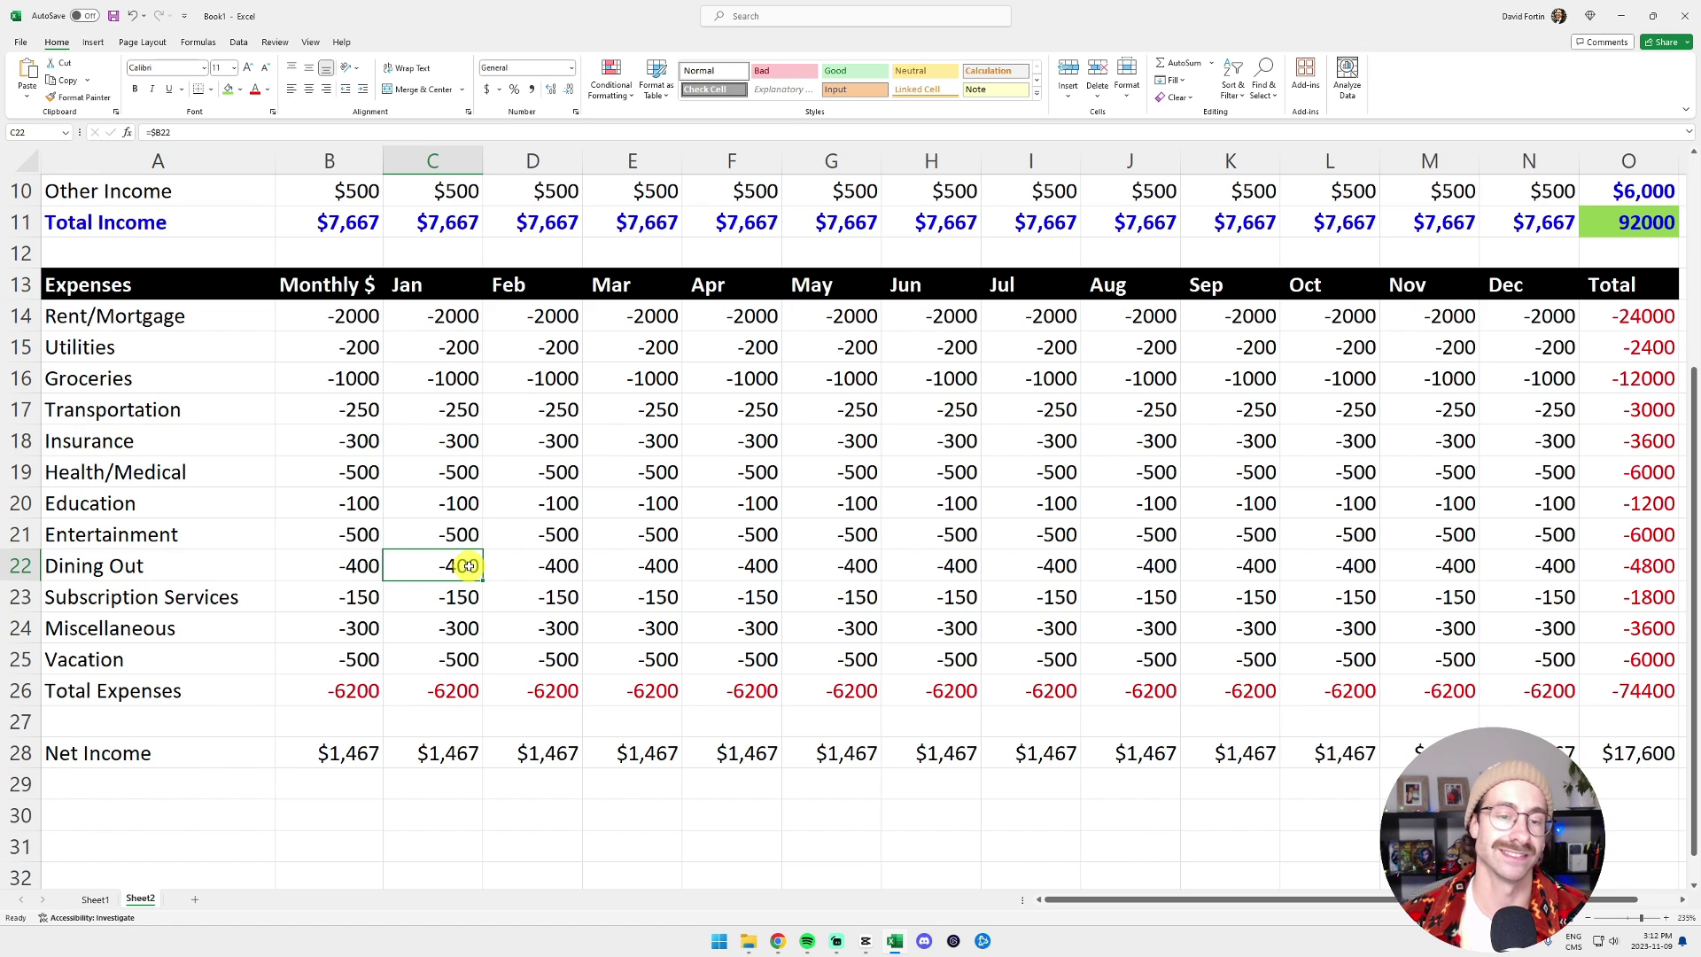
scroll(467, 565, up, 3)
click(193, 285)
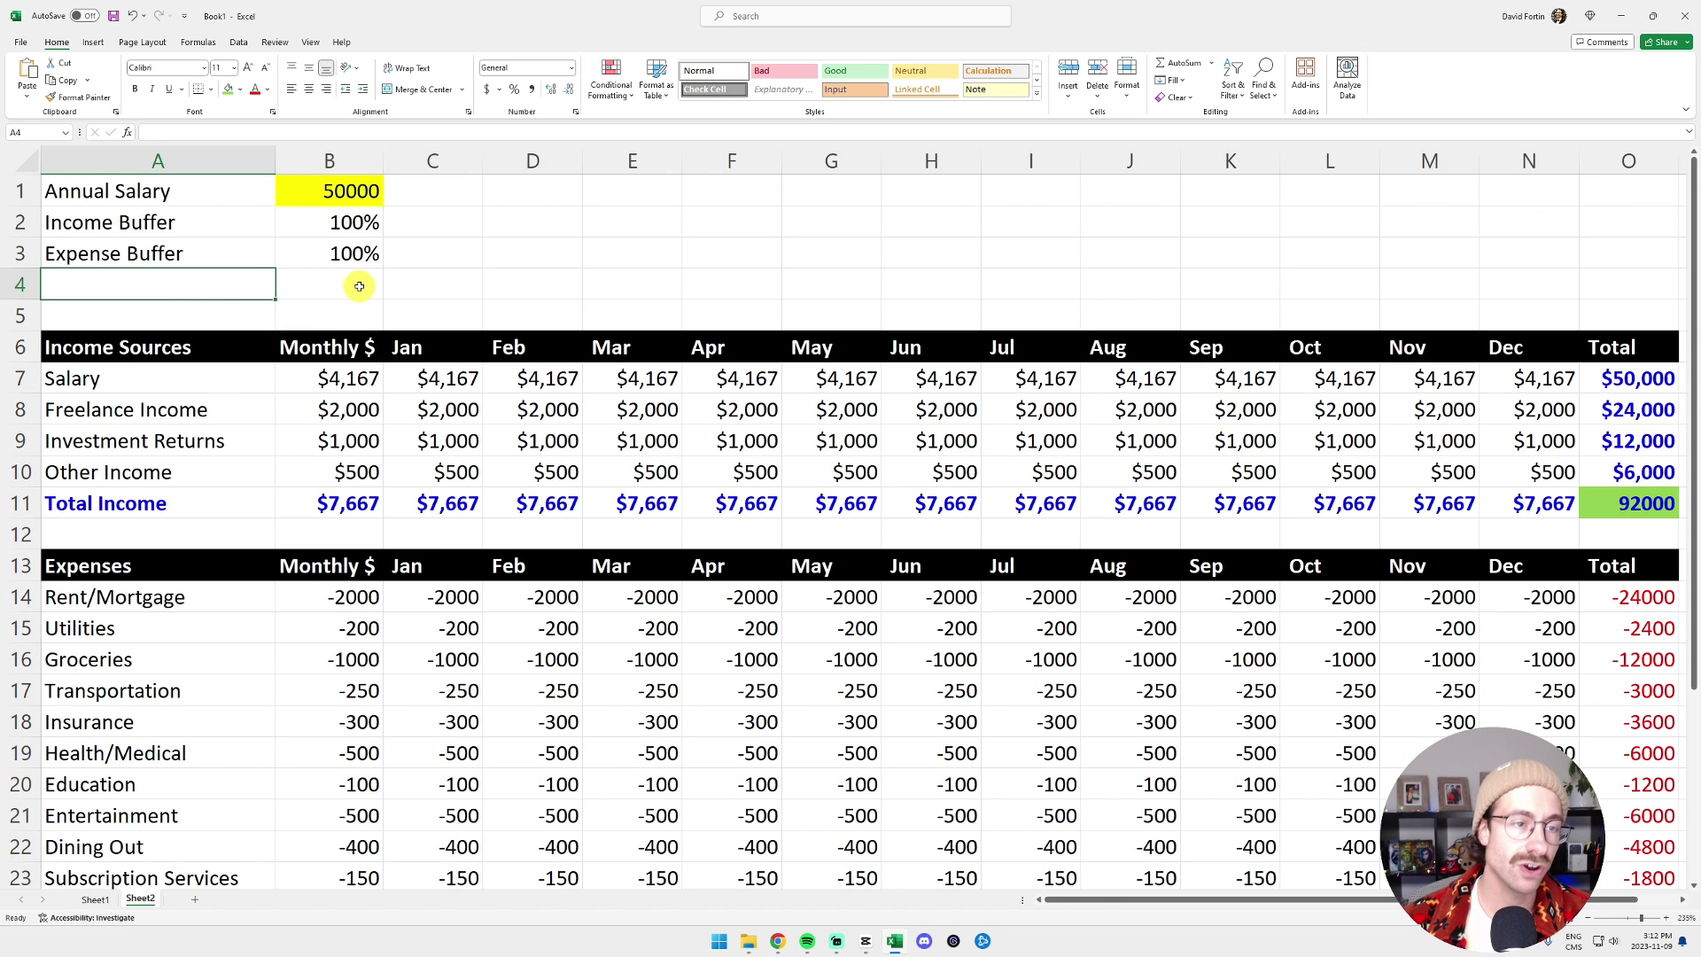
click(560, 197)
- Enter the 'Cash At Start' label in D1 and widen column D to fit it
text(Cash )
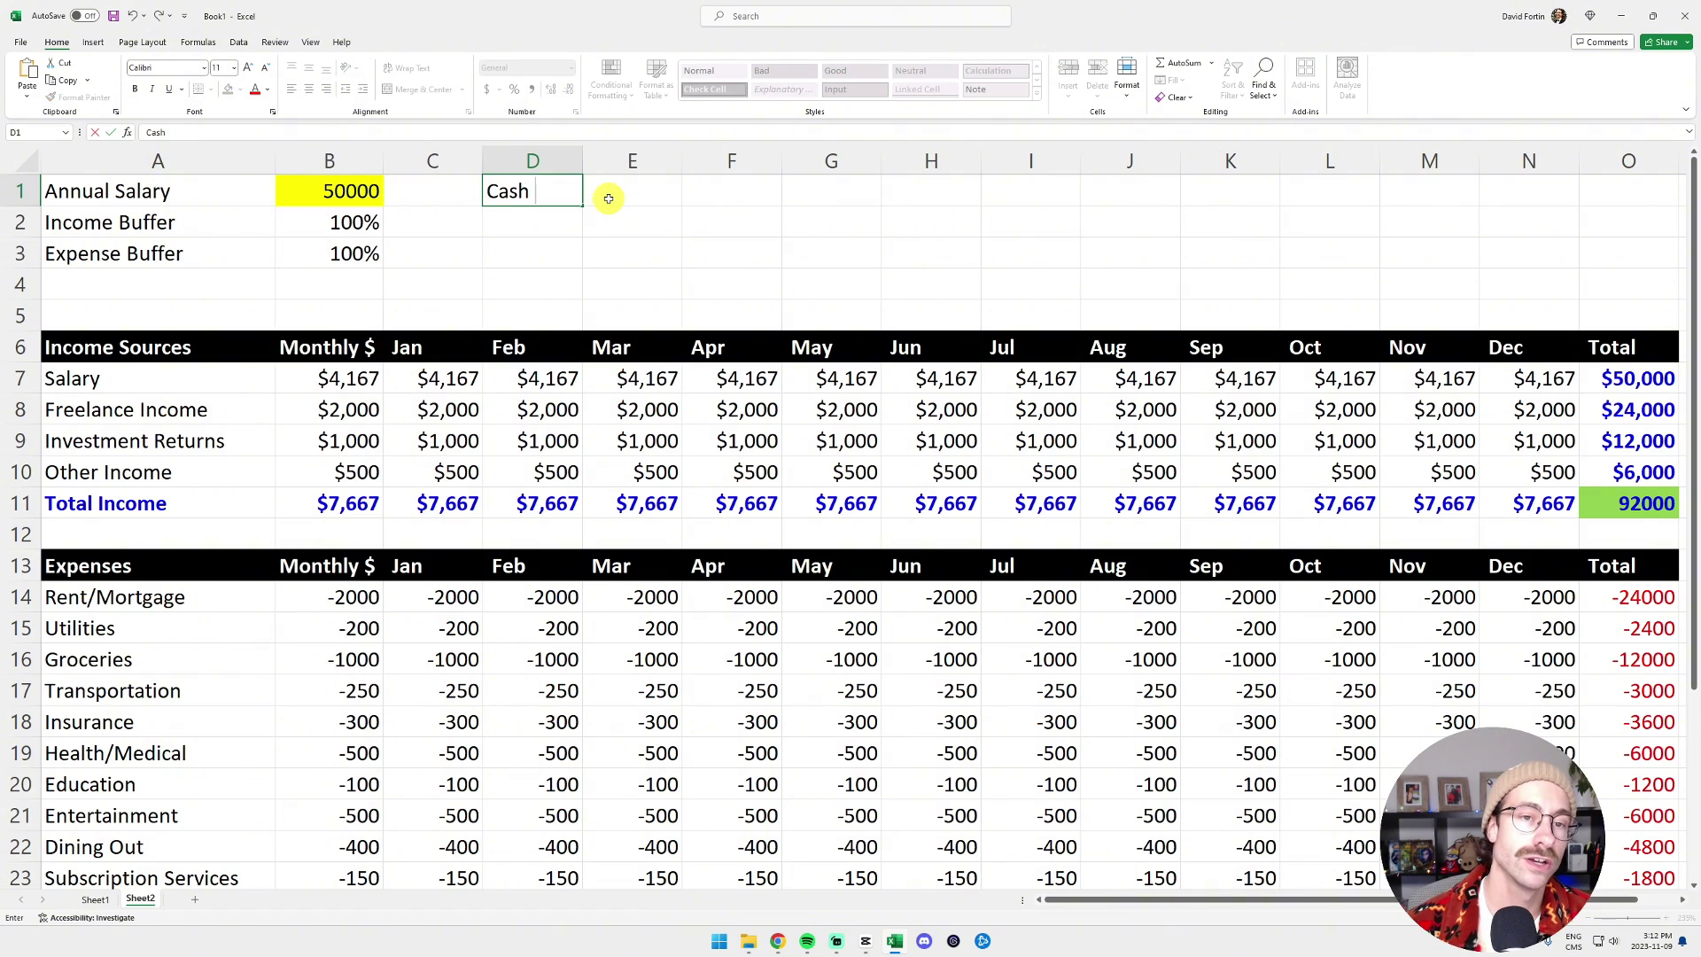
text(At Start)
key(Return)
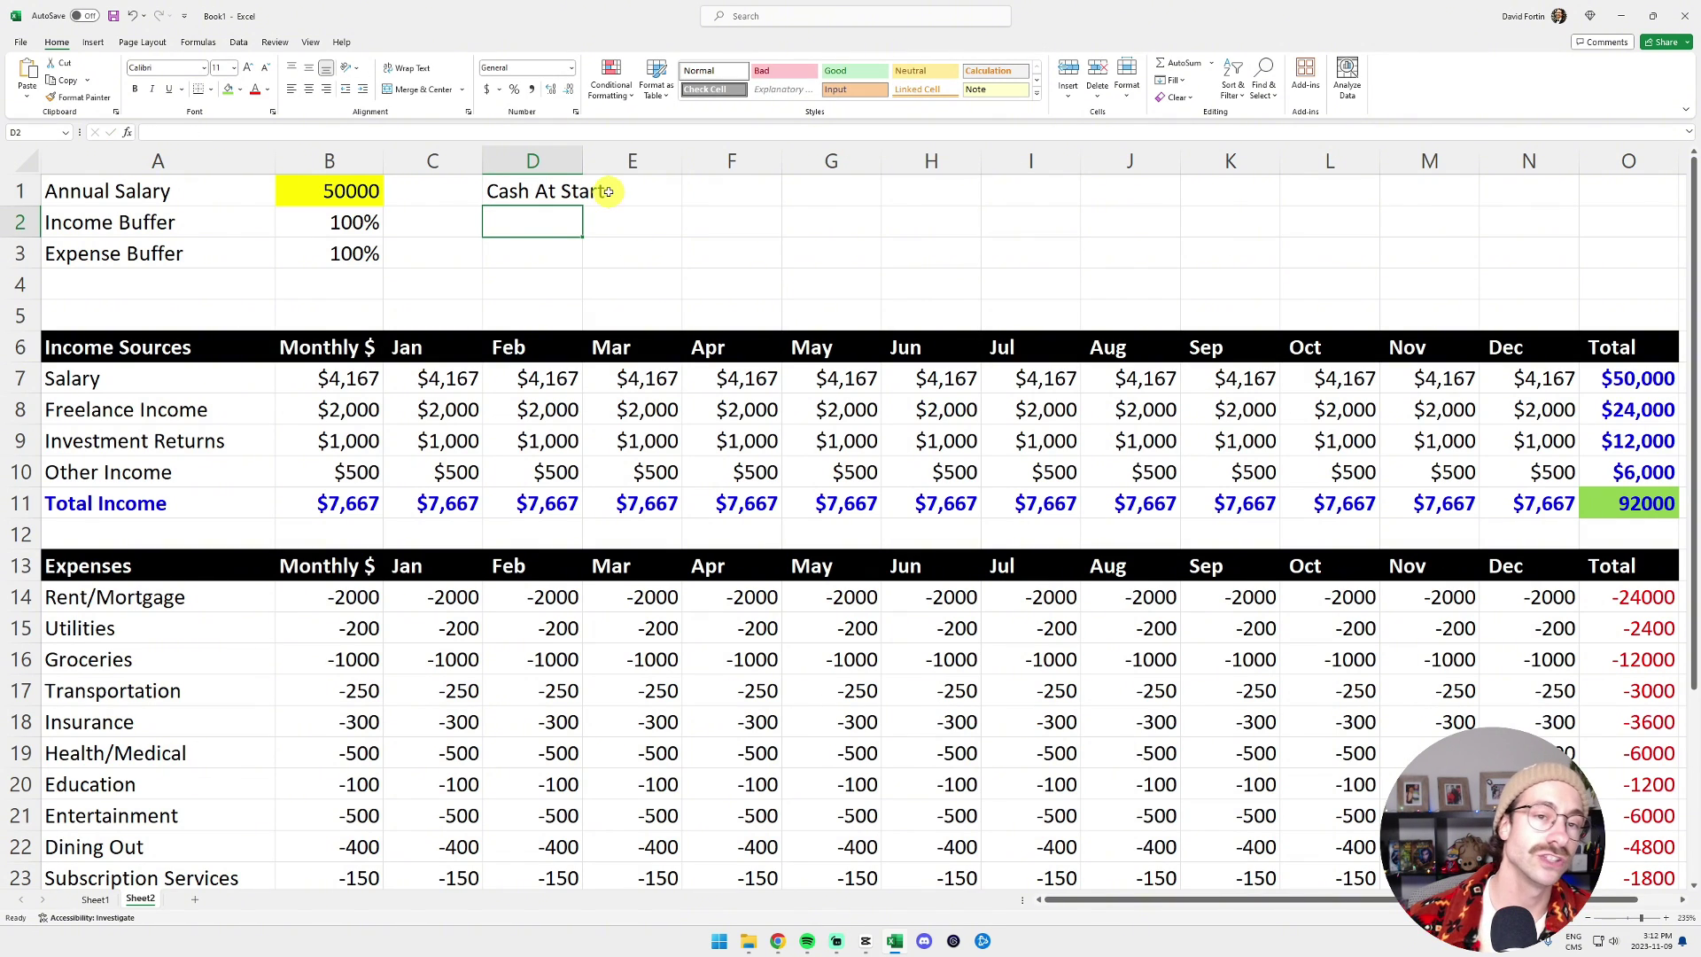
drag(583, 160, 603, 160)
- Enter the 25000 starting balance in E1 and fill the cell green
click(657, 179)
double_click(603, 161)
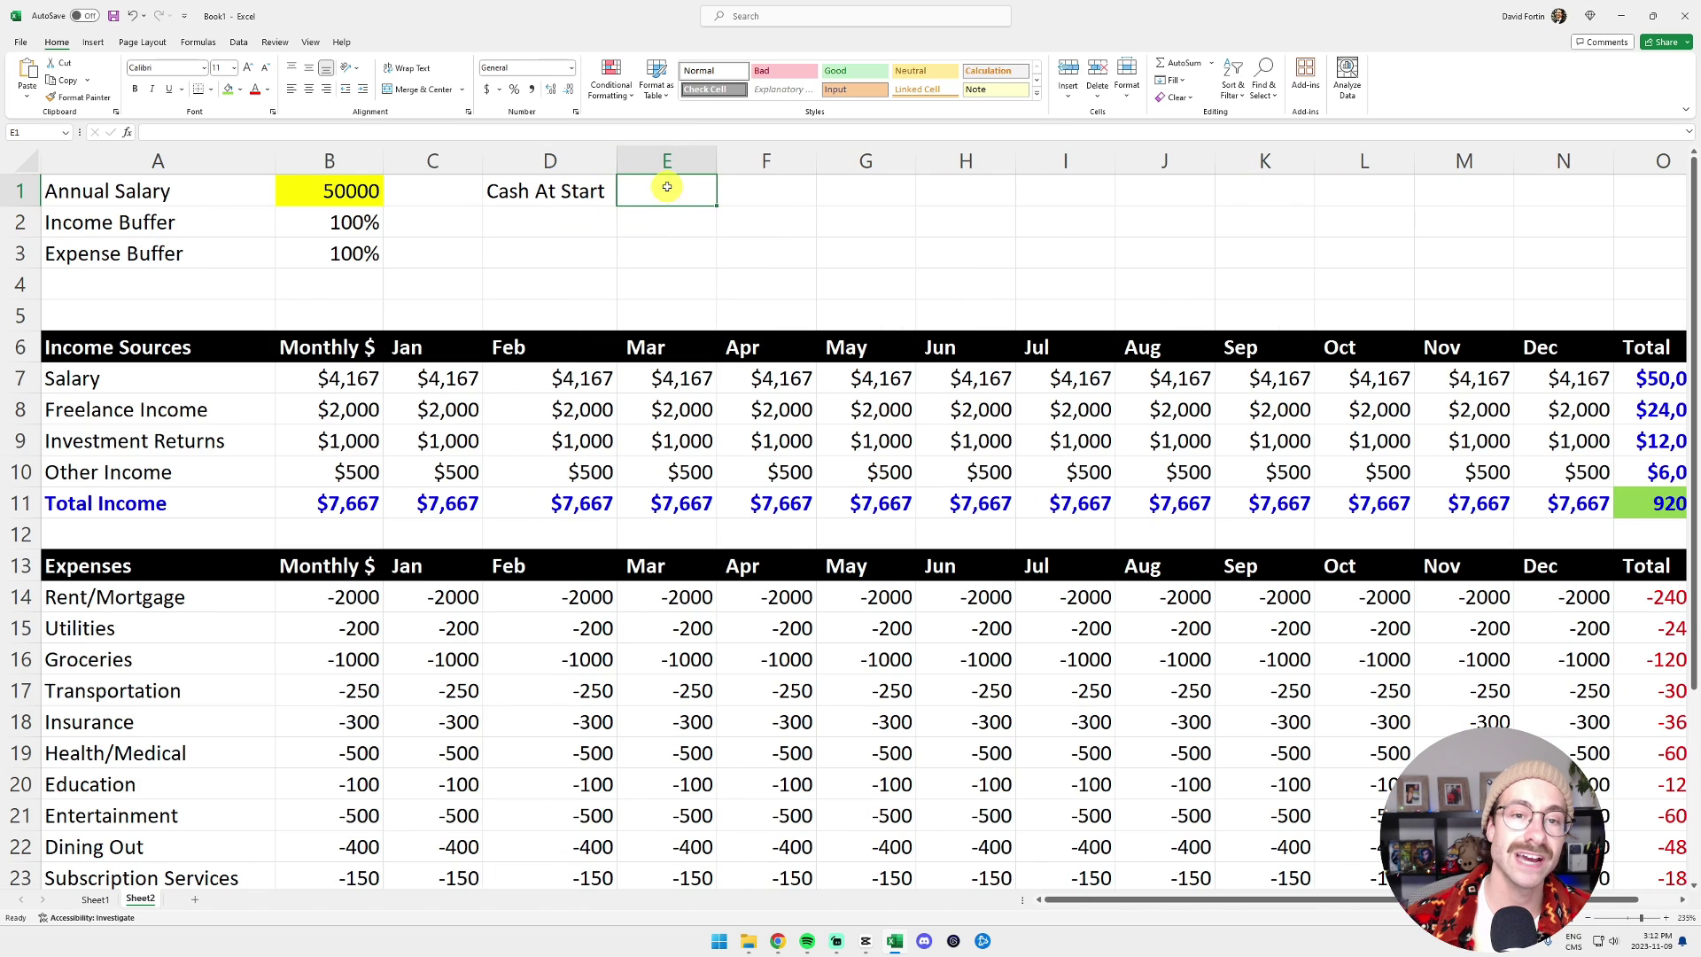
text(25000)
key(Return)
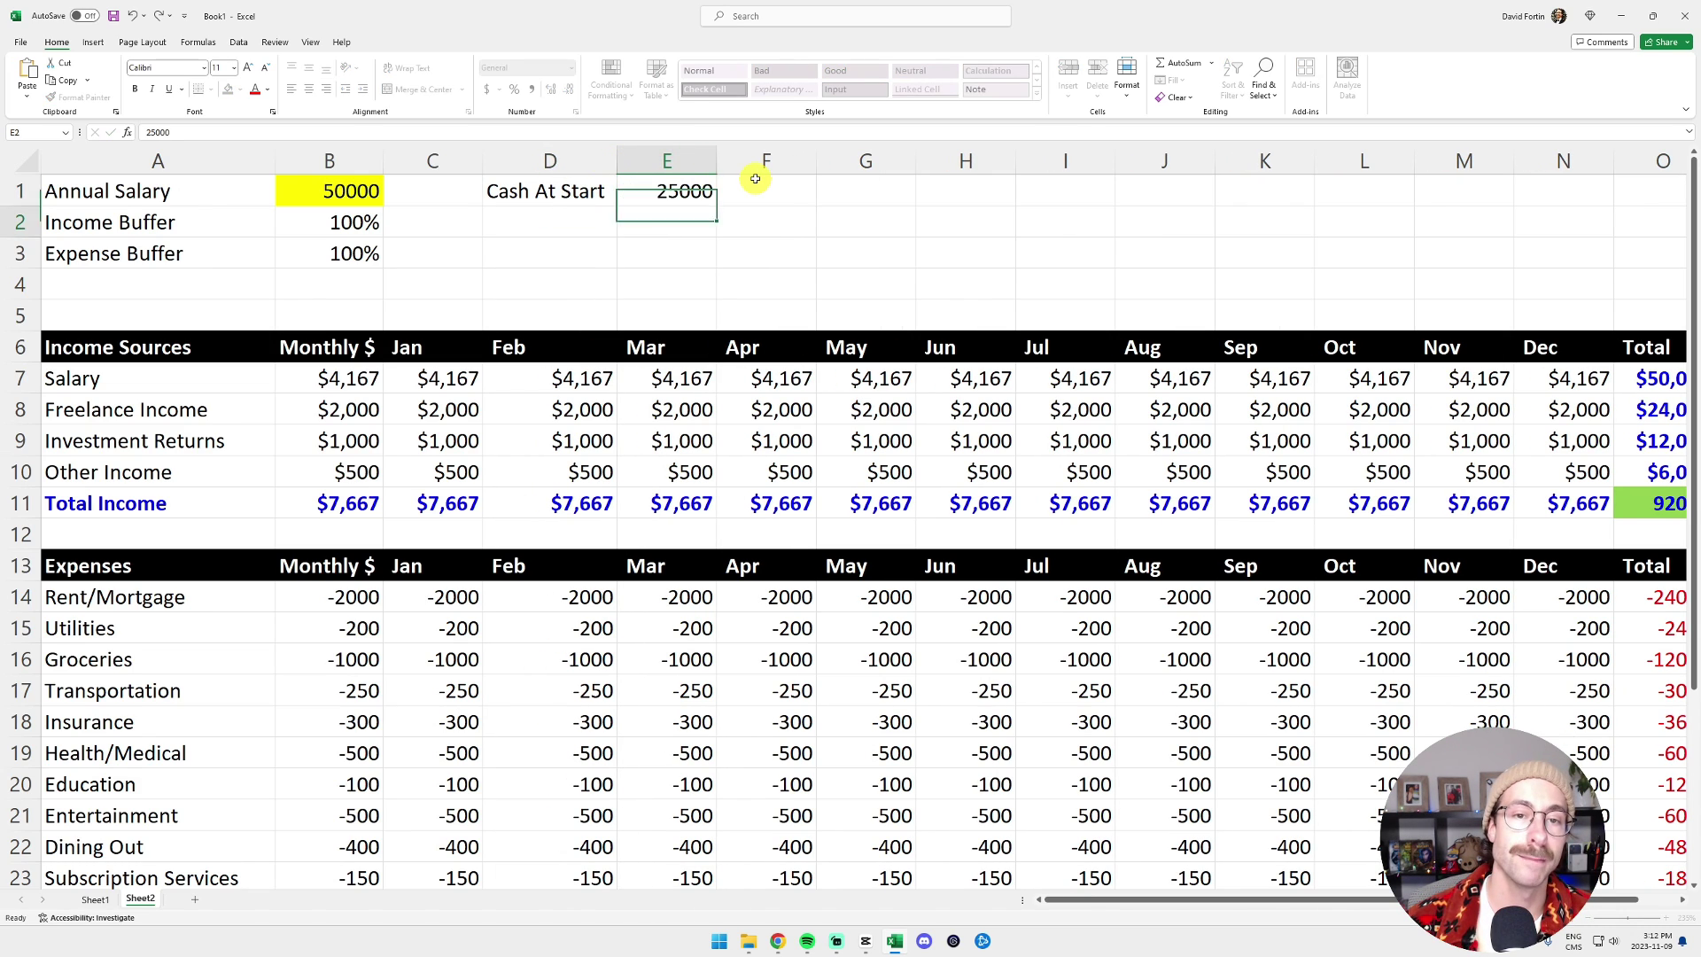
click(660, 191)
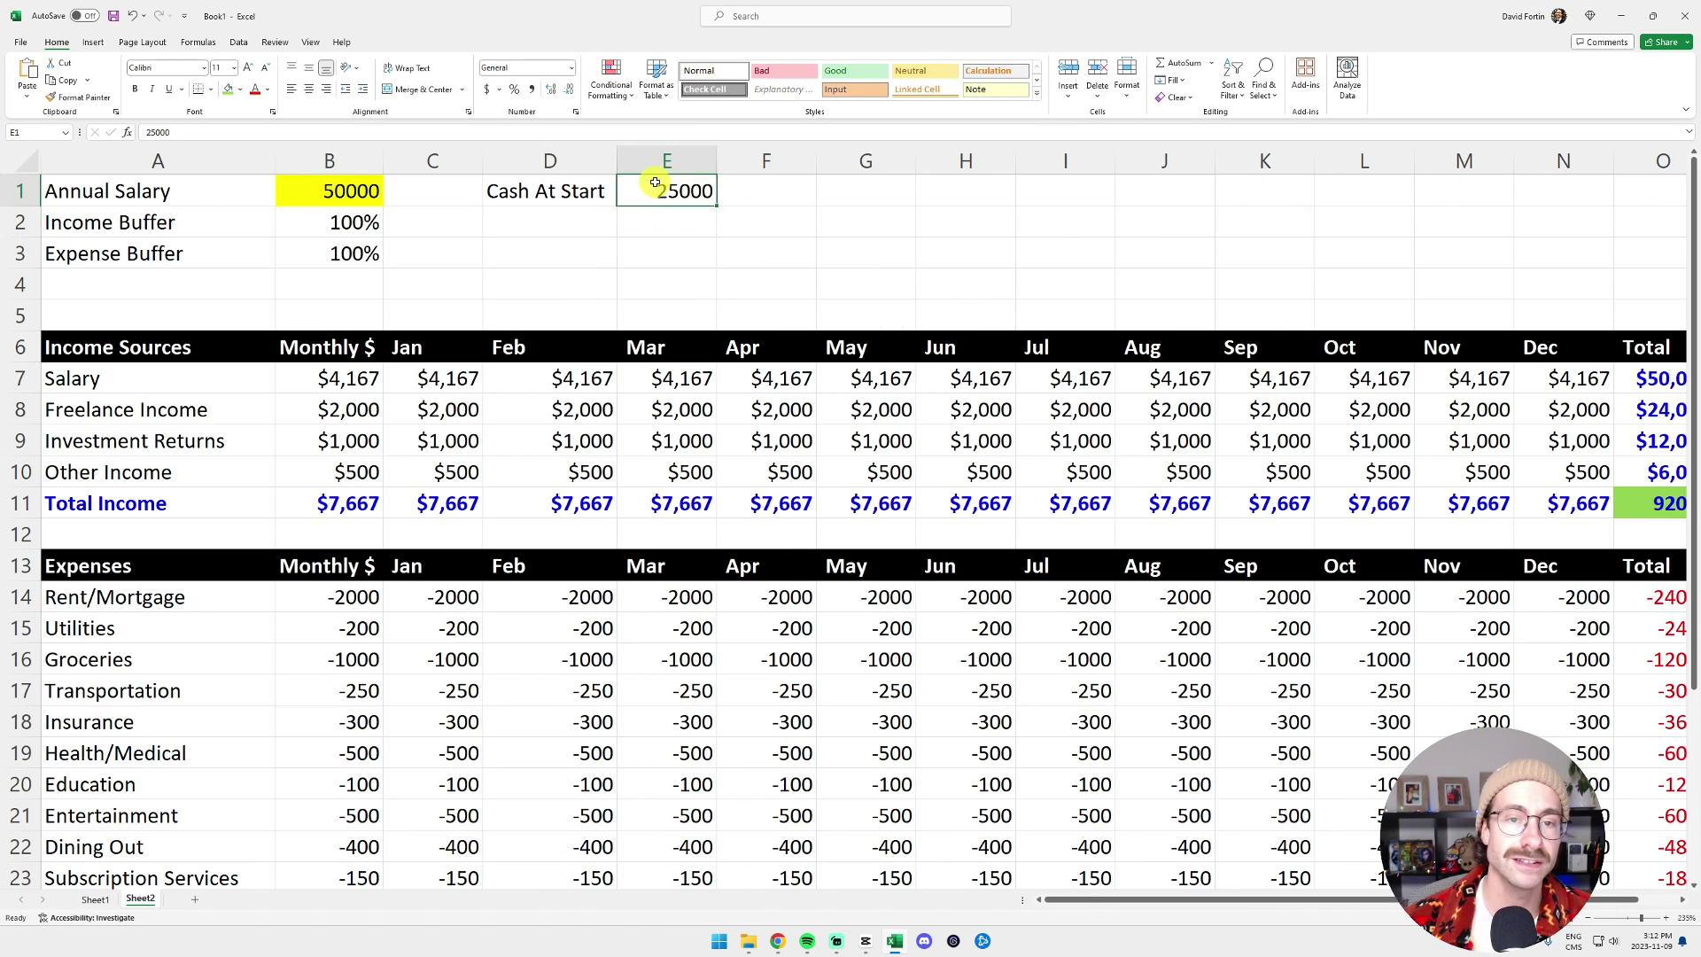
click(232, 92)
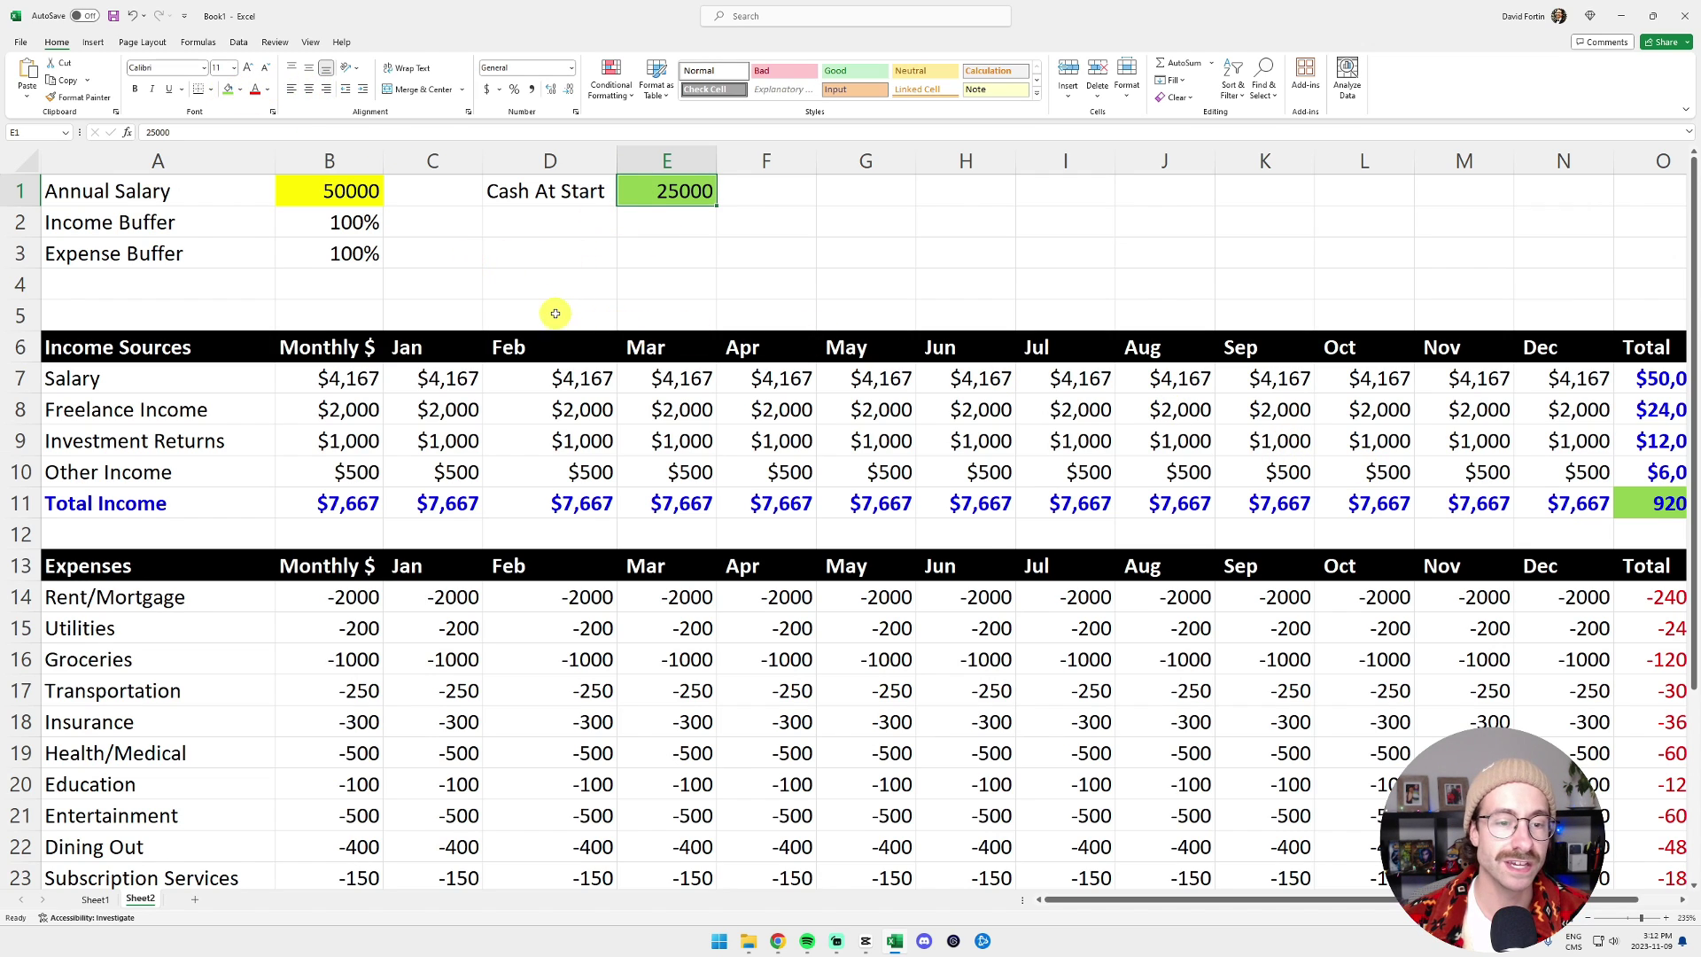
scroll(558, 316, down, 3)
- Label A30 and A31 'Cash At Start' and 'Cash at End'
scroll(558, 315, down, 2)
click(222, 623)
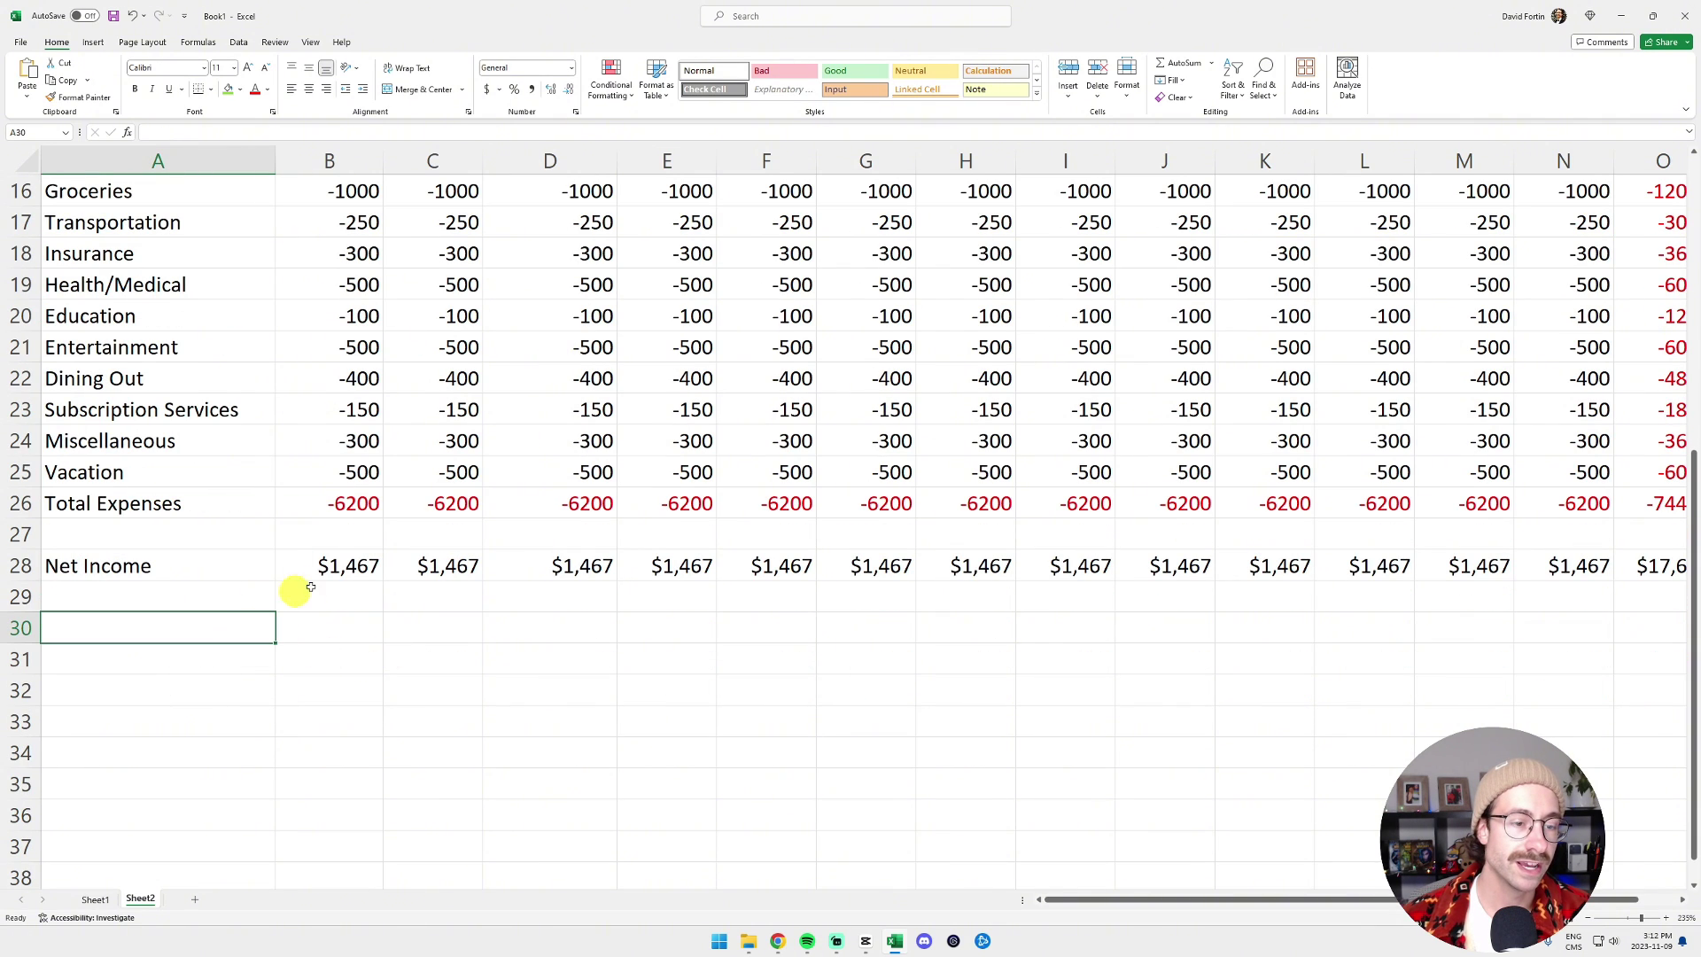
text(Cash At Start)
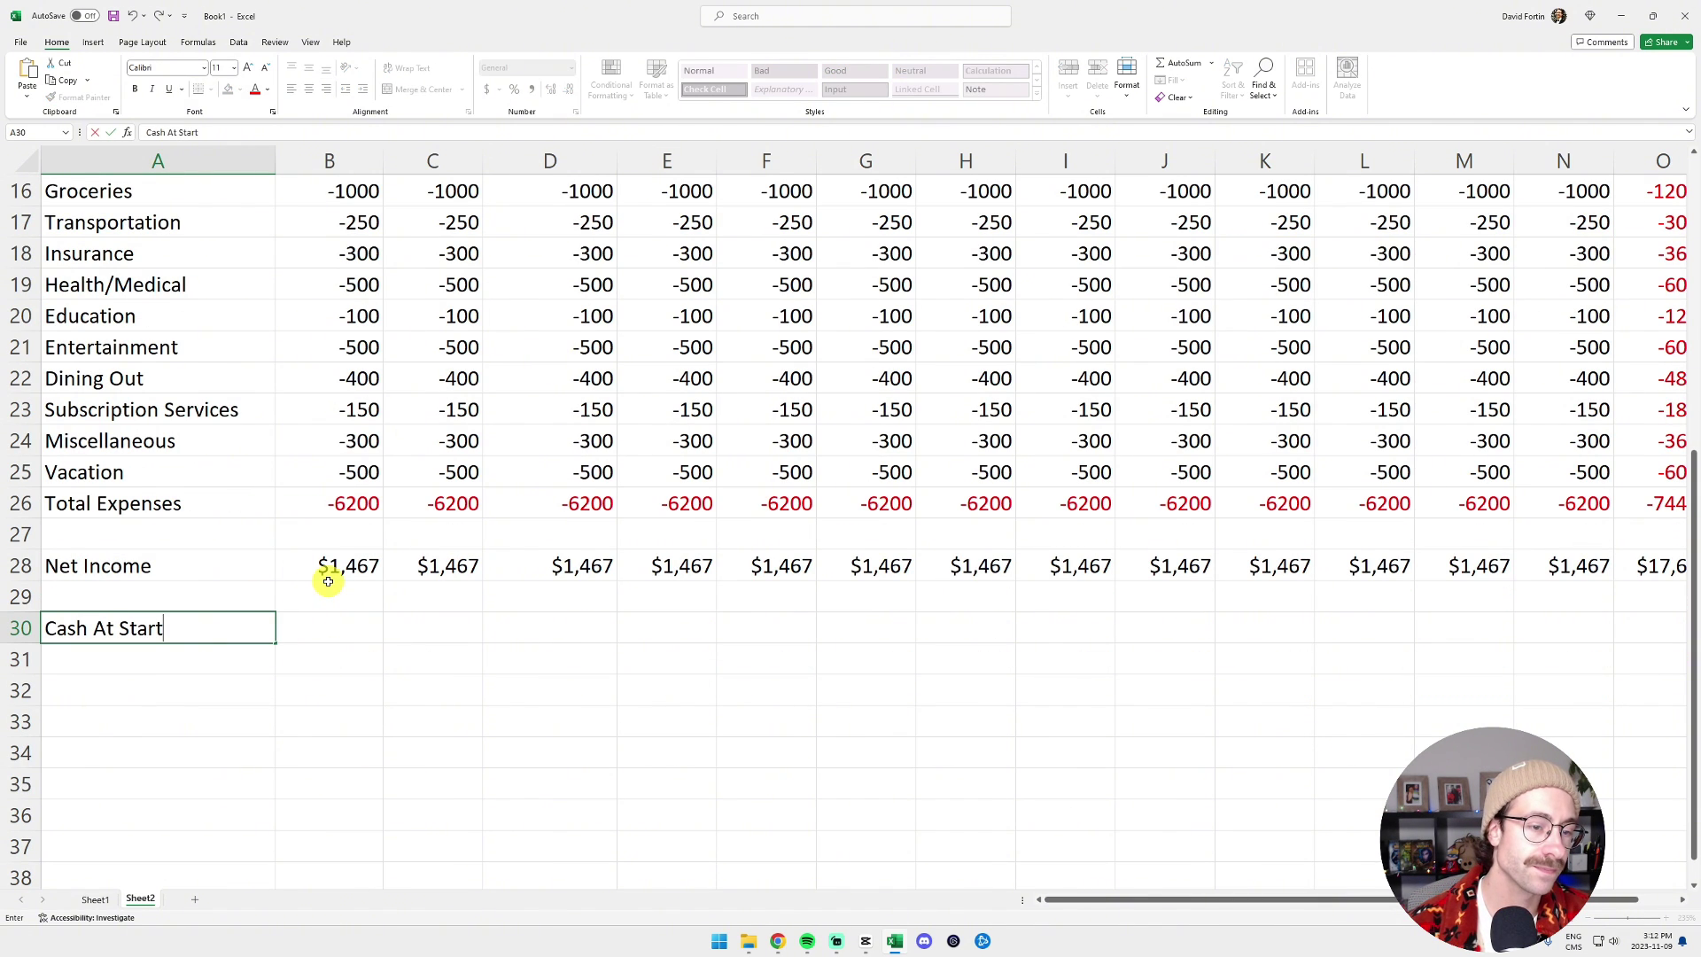
key(Return)
text(Cash at )
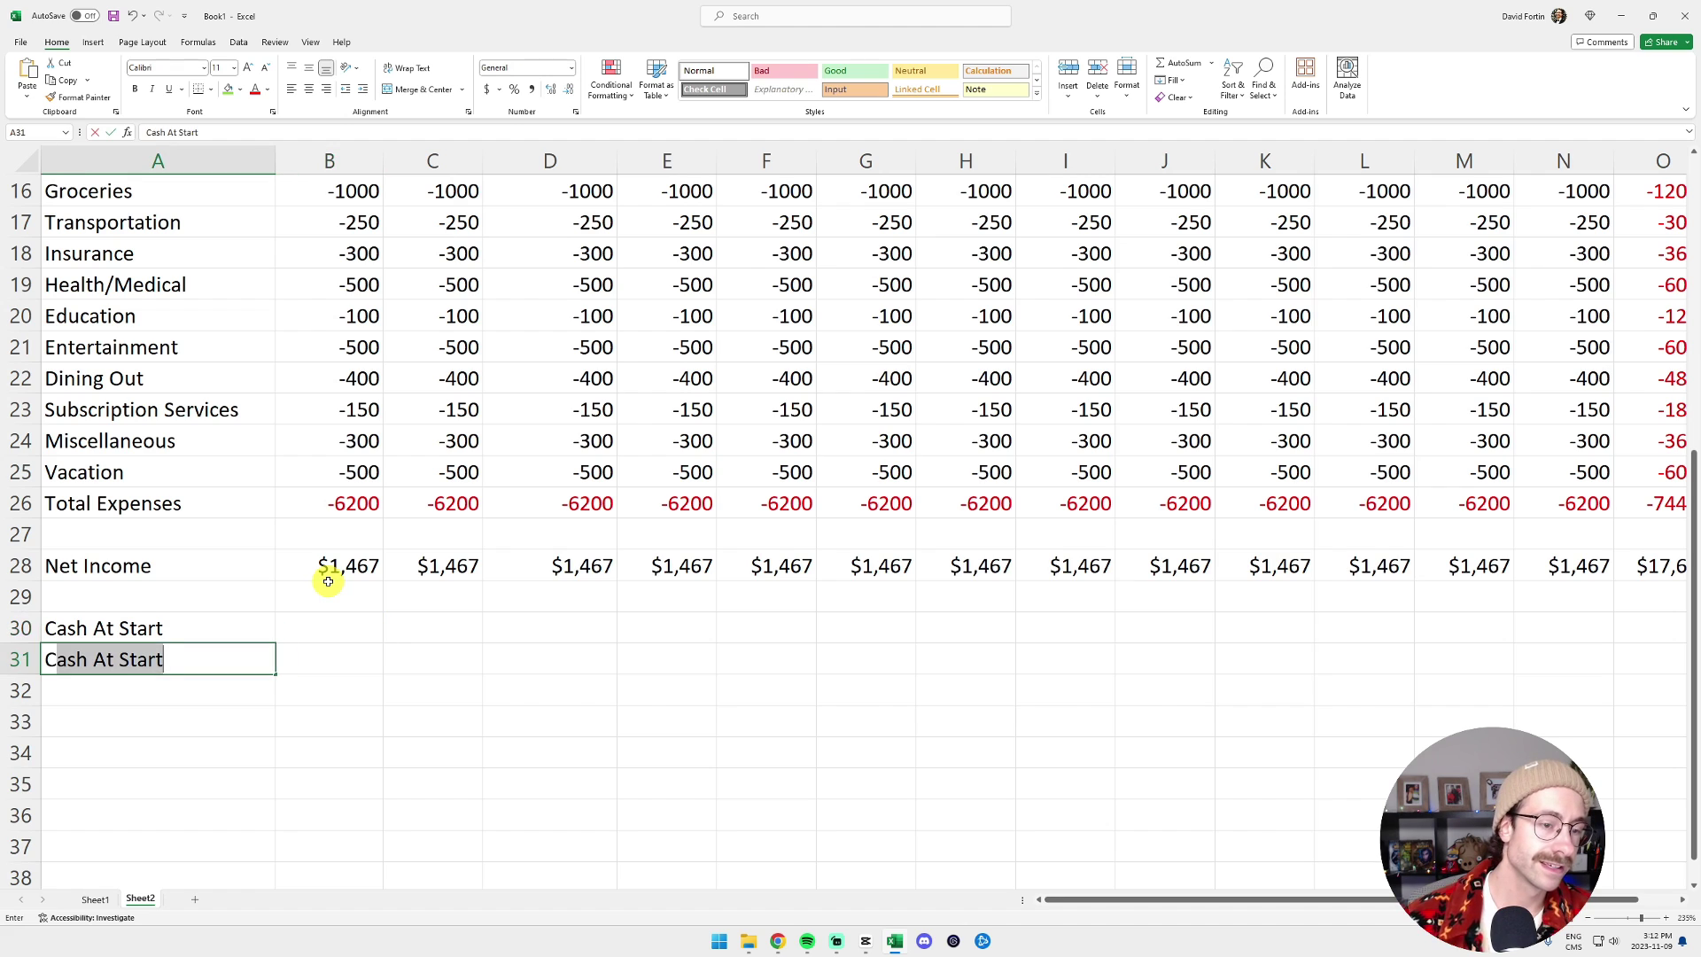
text(End)
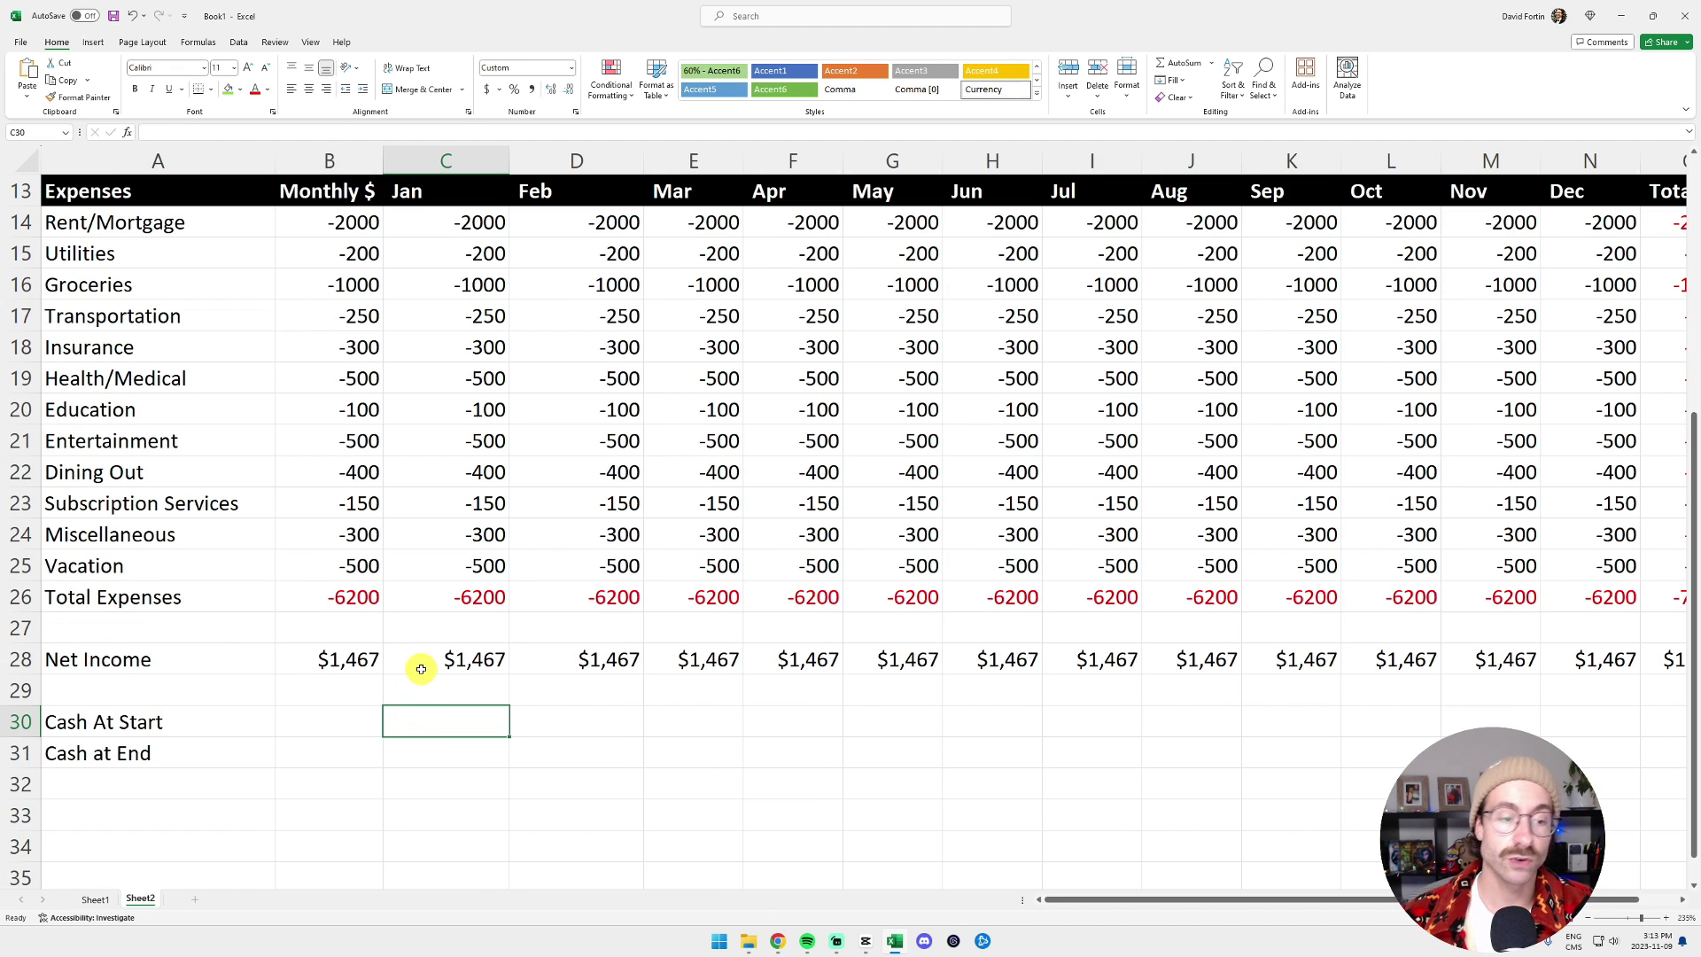
- Set January's cash formulas: =E1 in C30 and =C30+C28 in C31
text(=)
scroll(544, 550, up, 4)
click(673, 192)
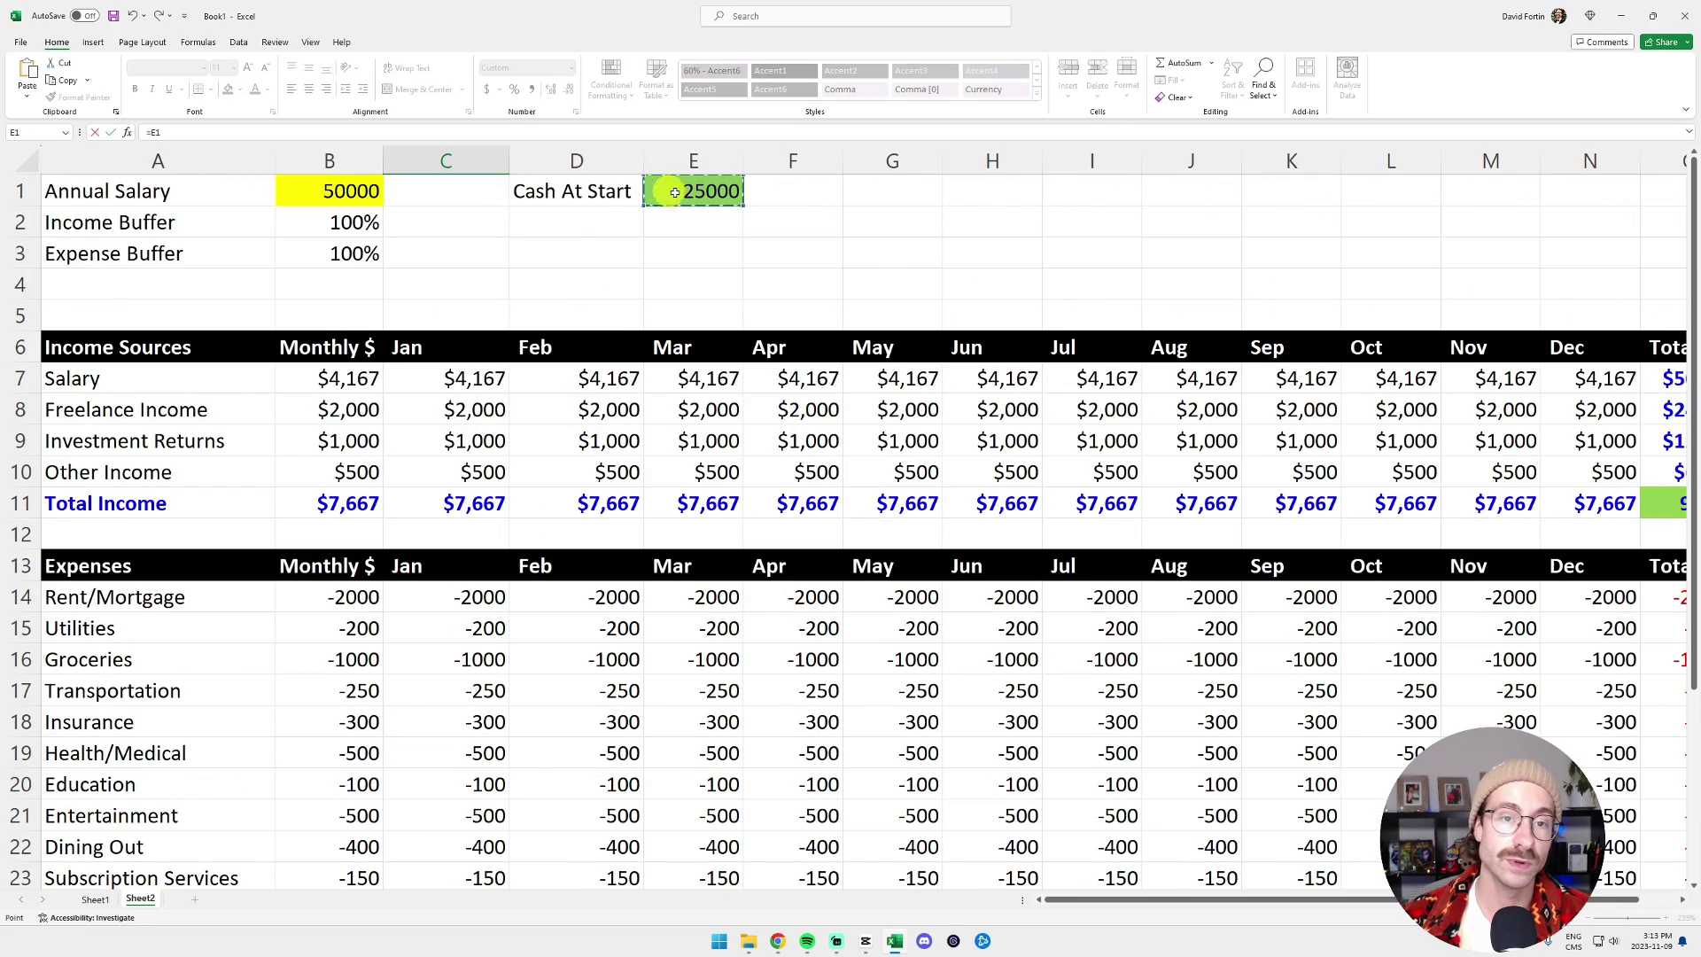
key(Return)
scroll(821, 334, down, 3)
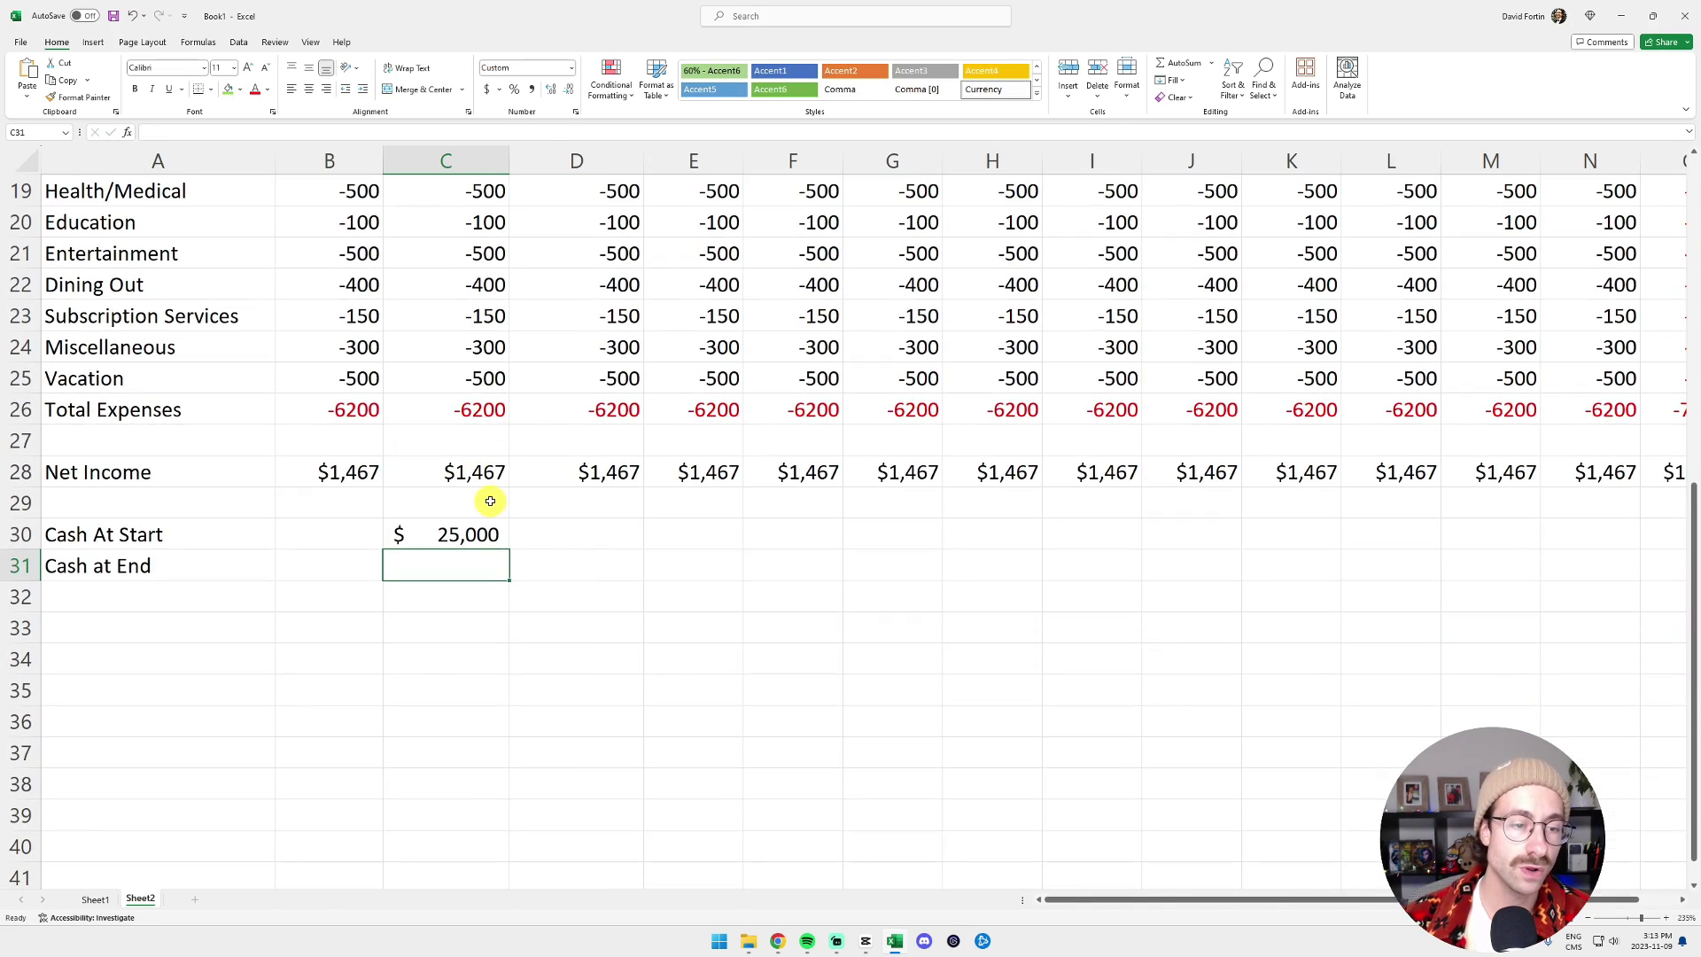
text(=)
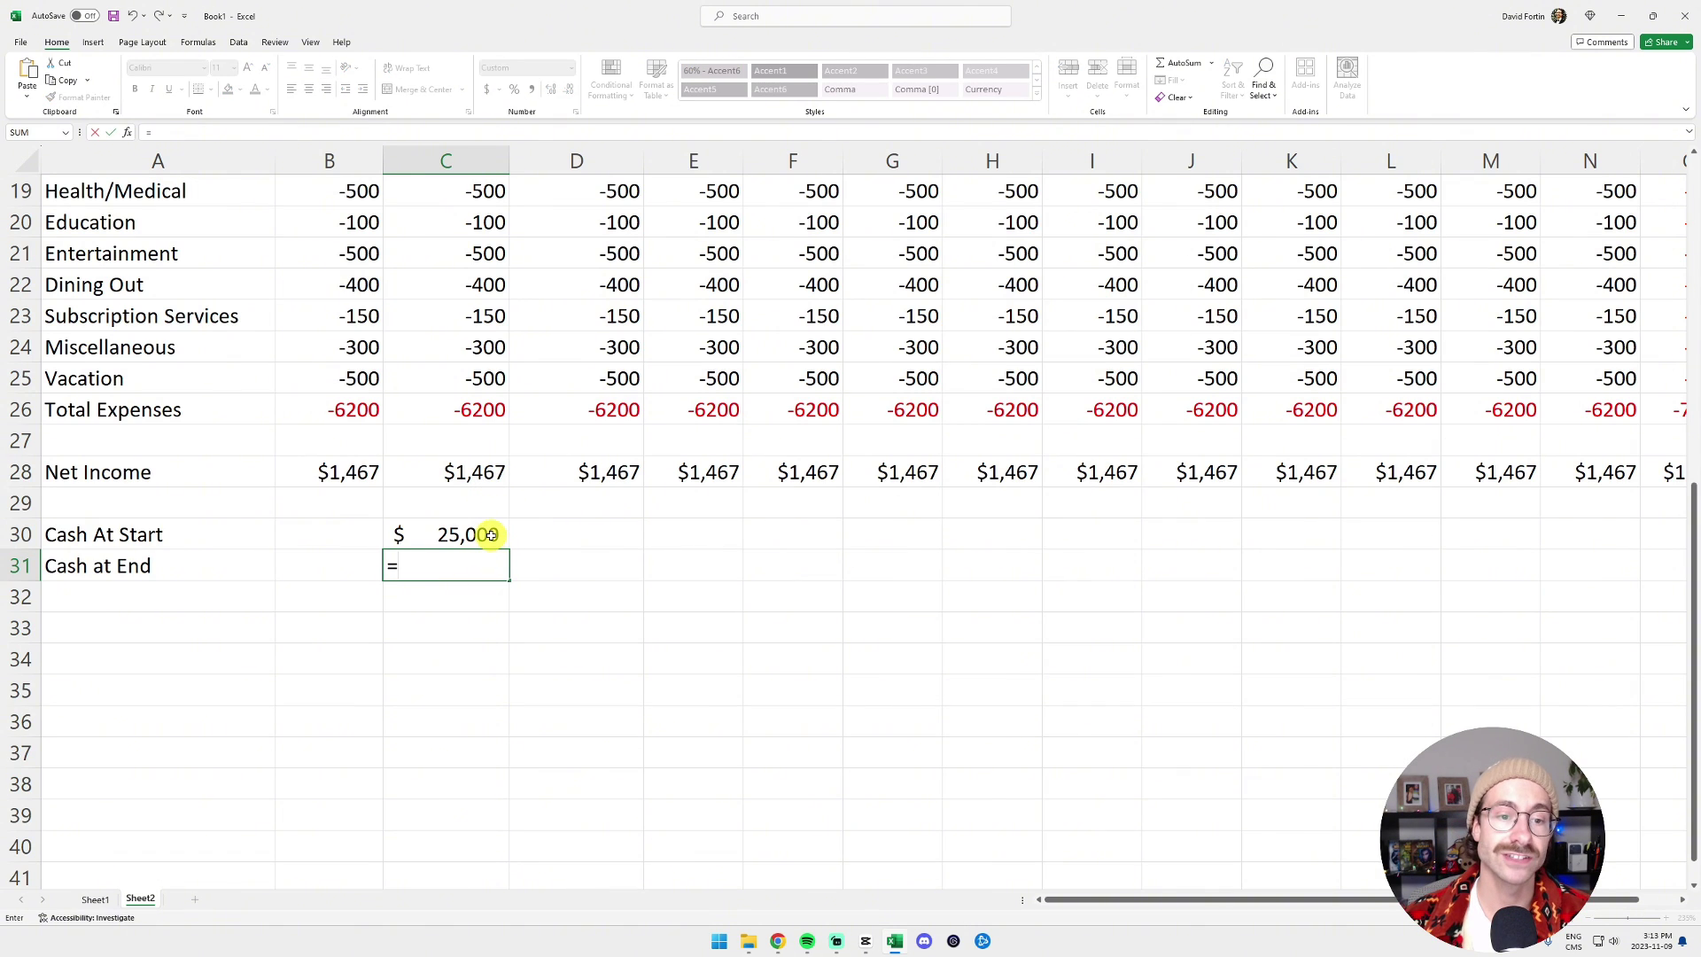
click(486, 532)
text(+)
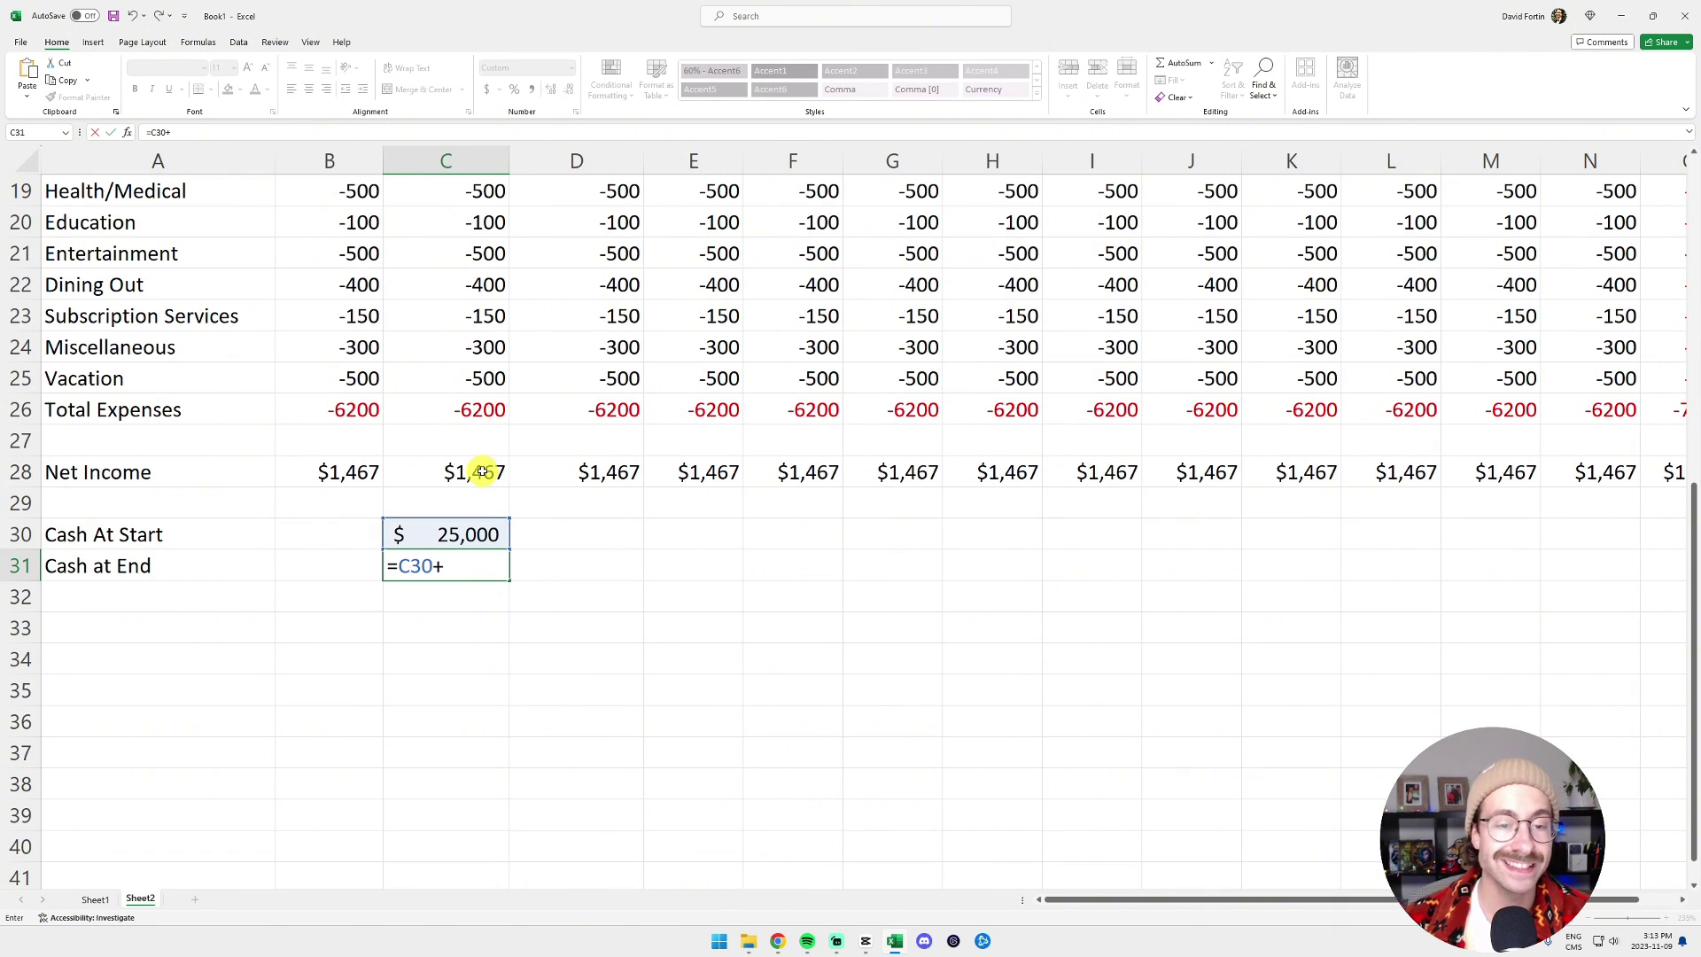
click(478, 471)
key(Return)
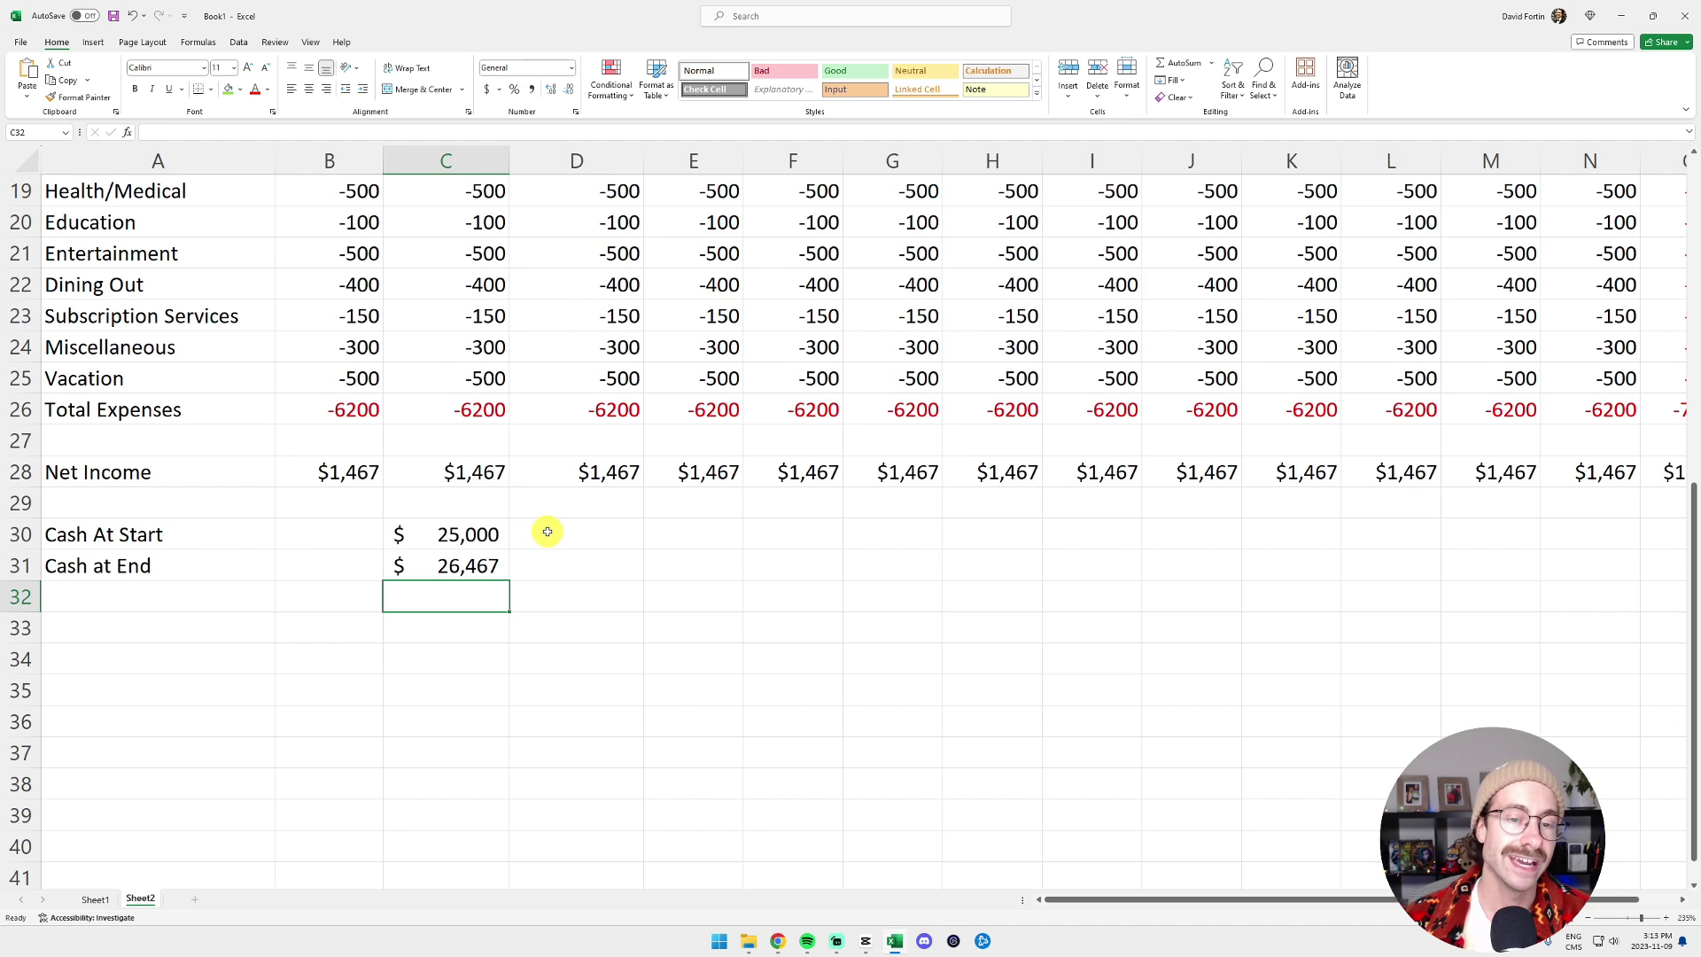
- Link February's Cash At Start to =C31 and copy the Cash at End formula into February
click(548, 531)
scroll(551, 523, up, 3)
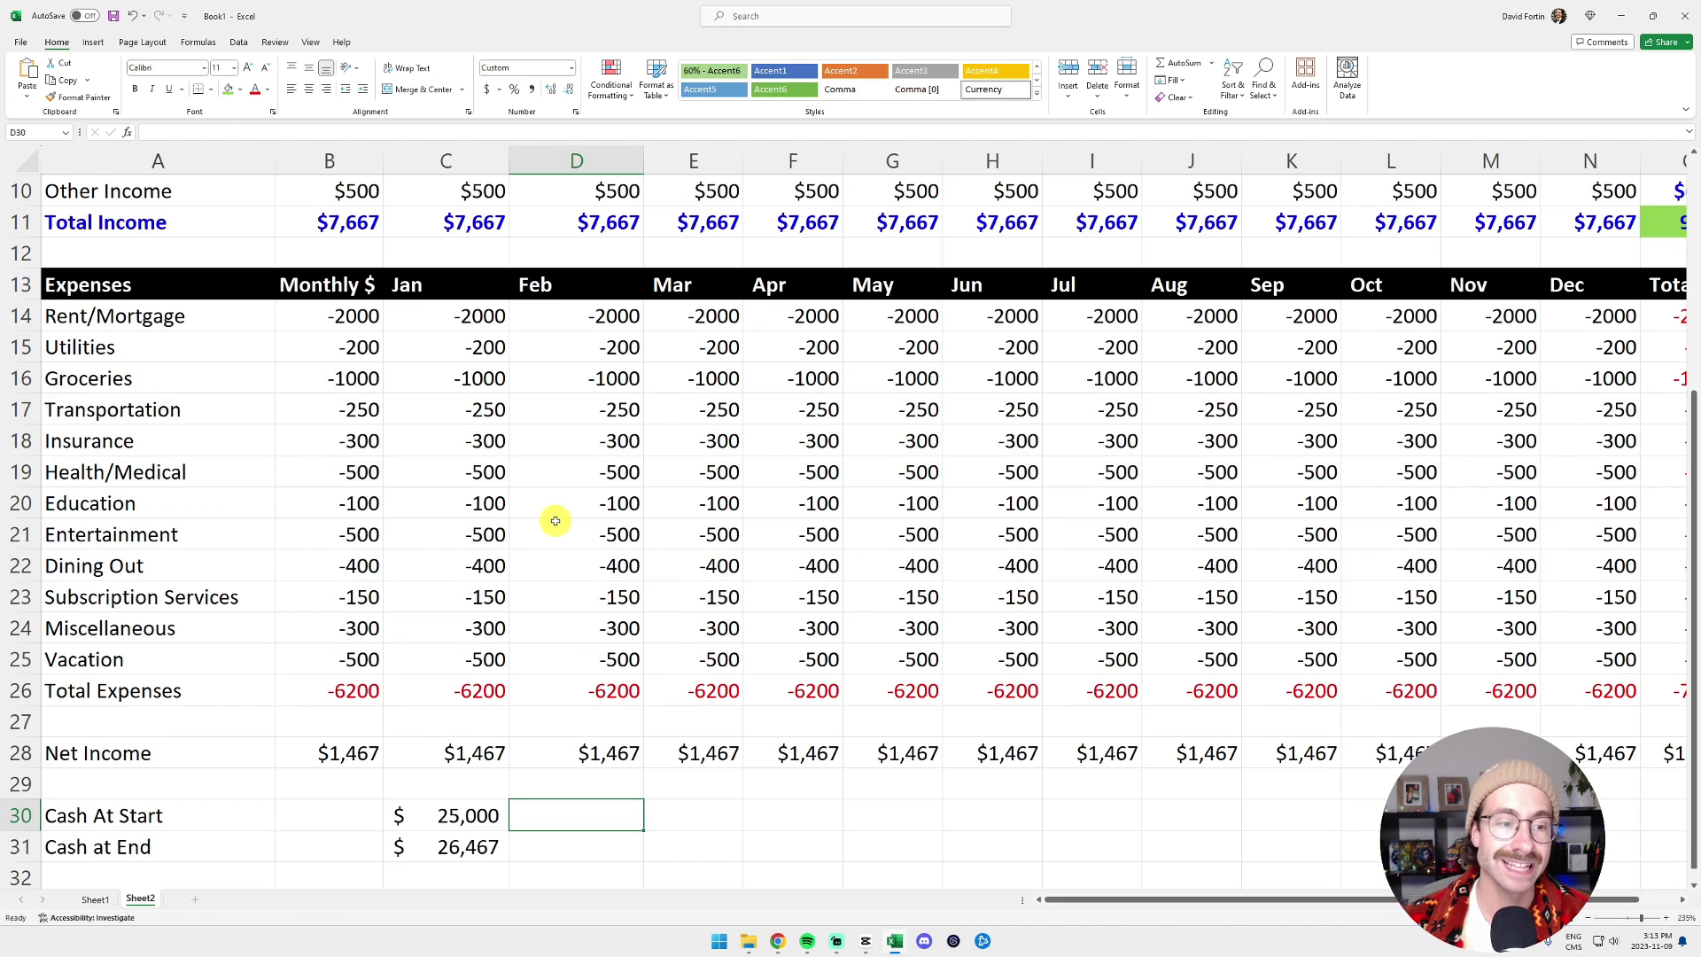
scroll(583, 770, down, 1)
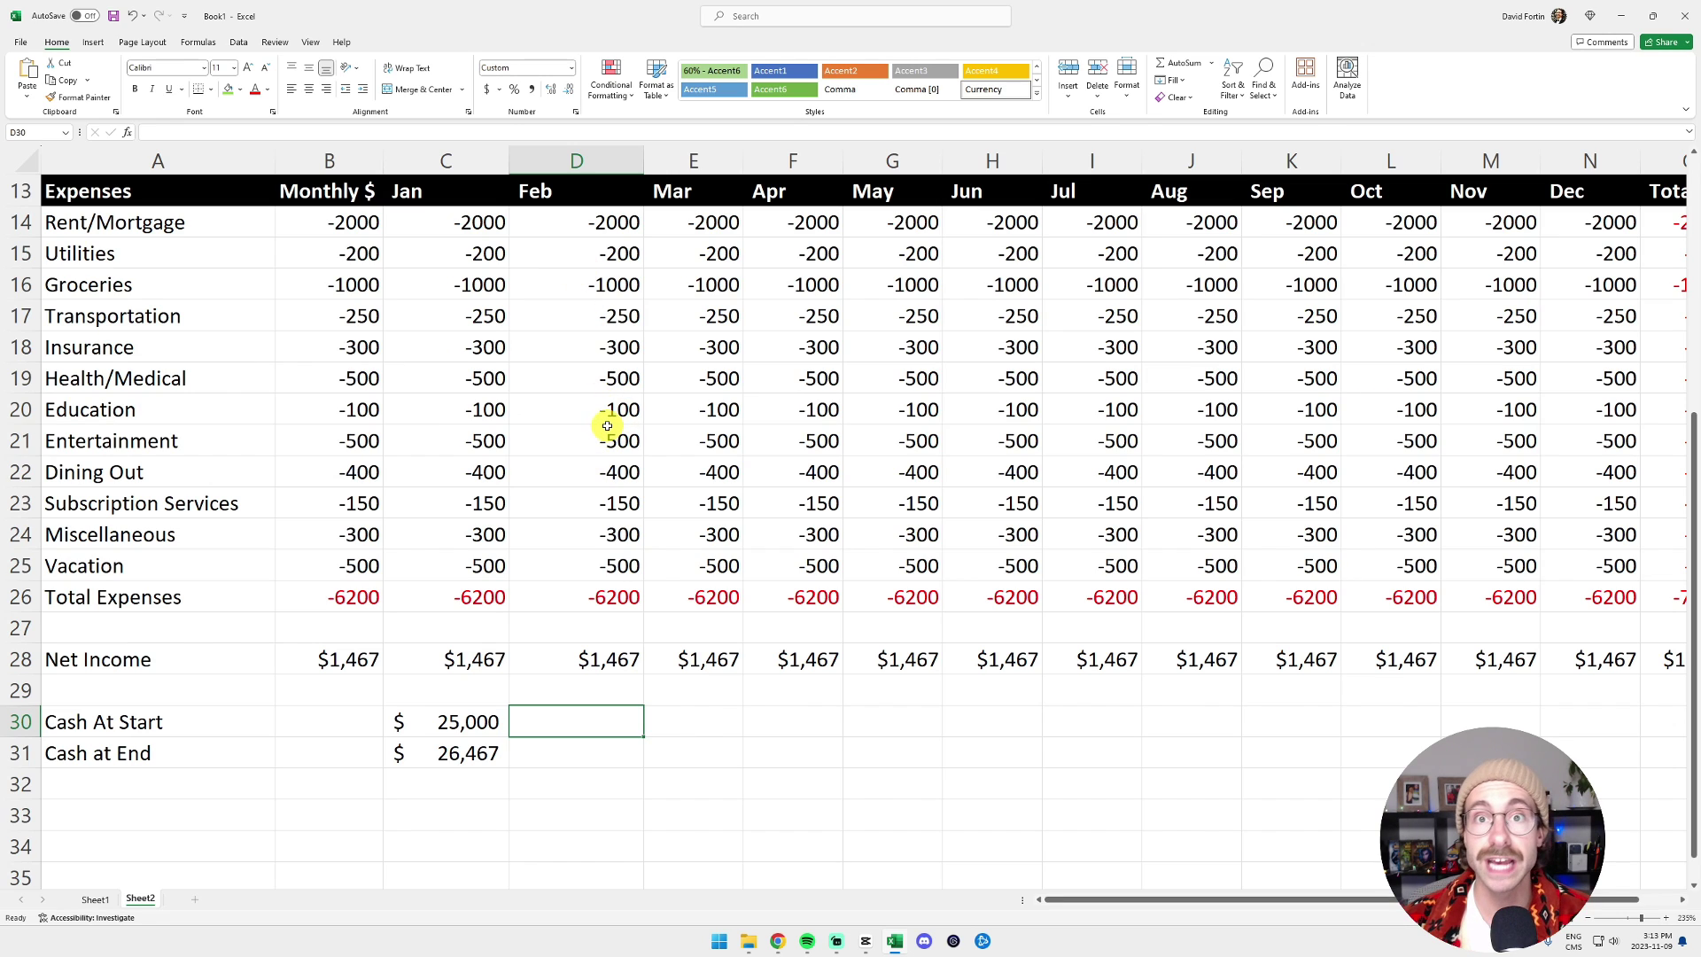
text(=)
click(479, 753)
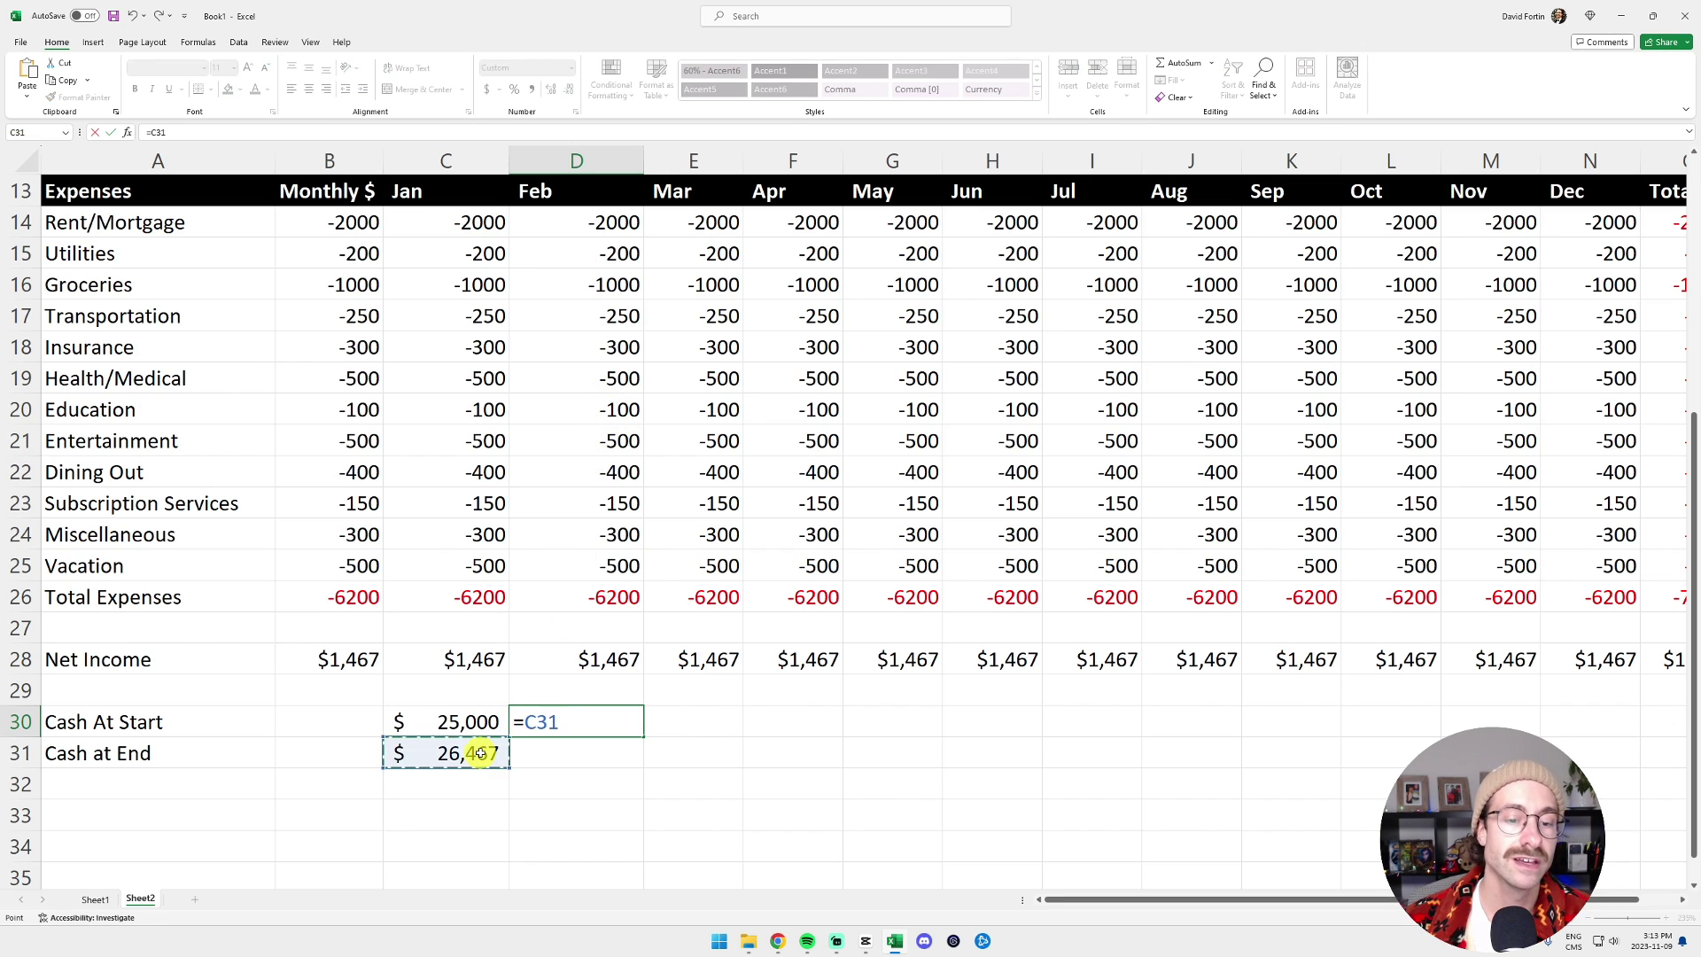
key(Return)
click(483, 753)
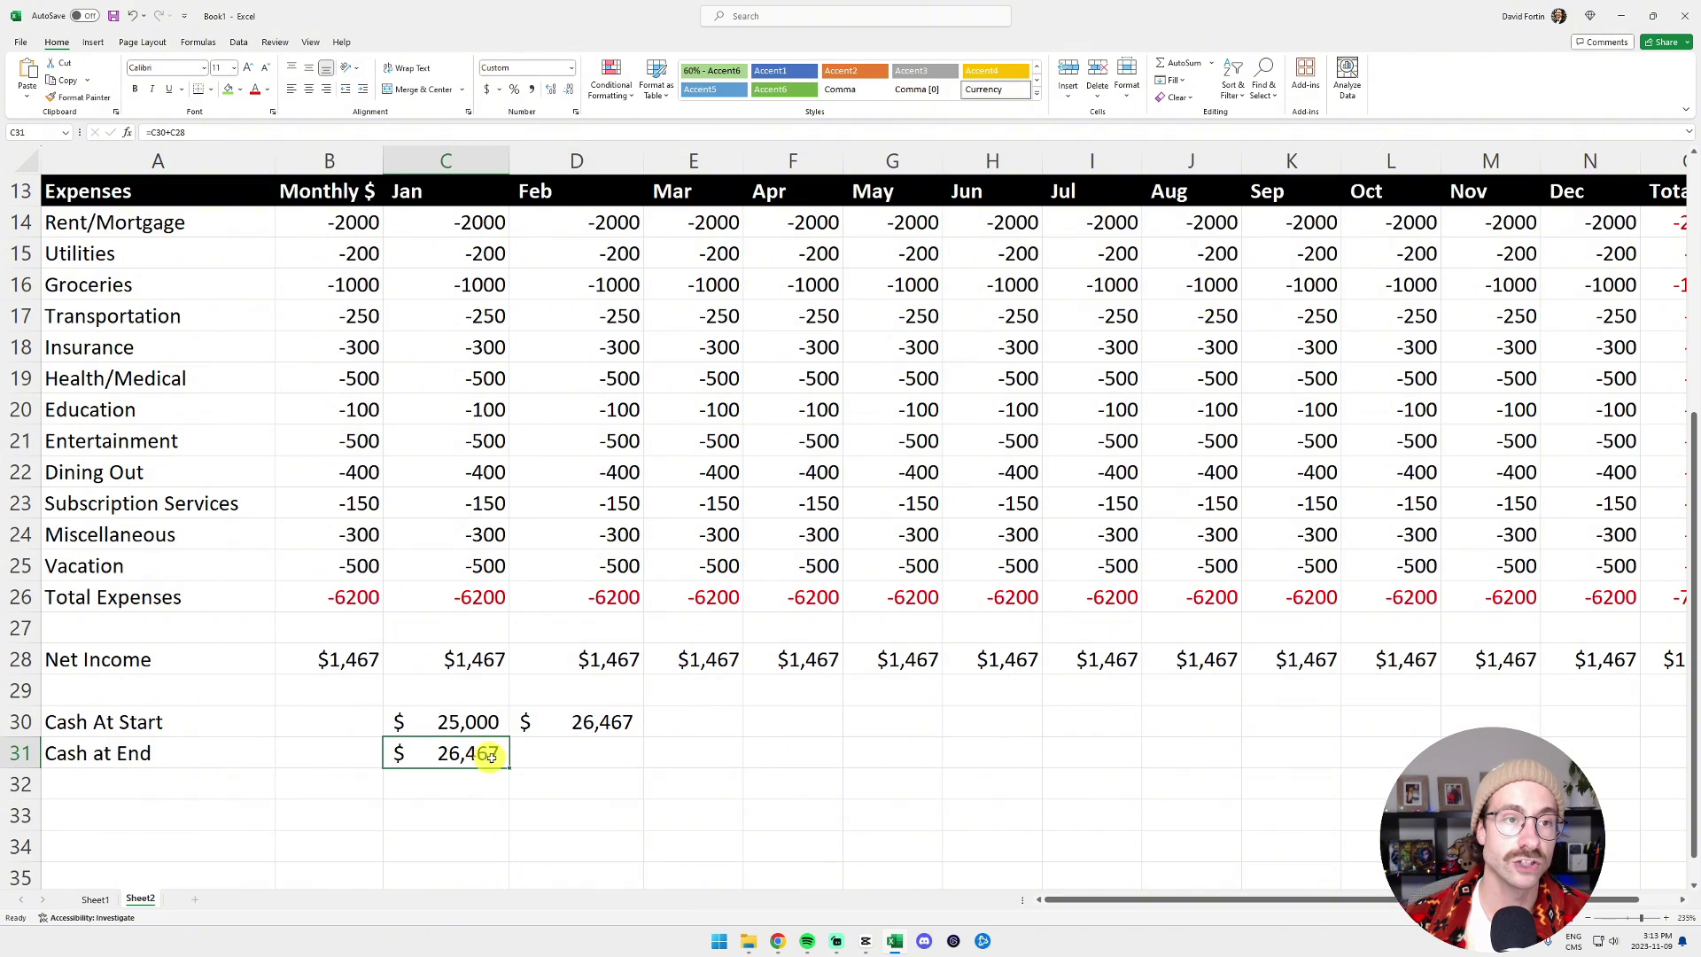
drag(509, 768, 1637, 807)
- Extend both cash rows through December and highlight December's Cash at End yellow
click(624, 720)
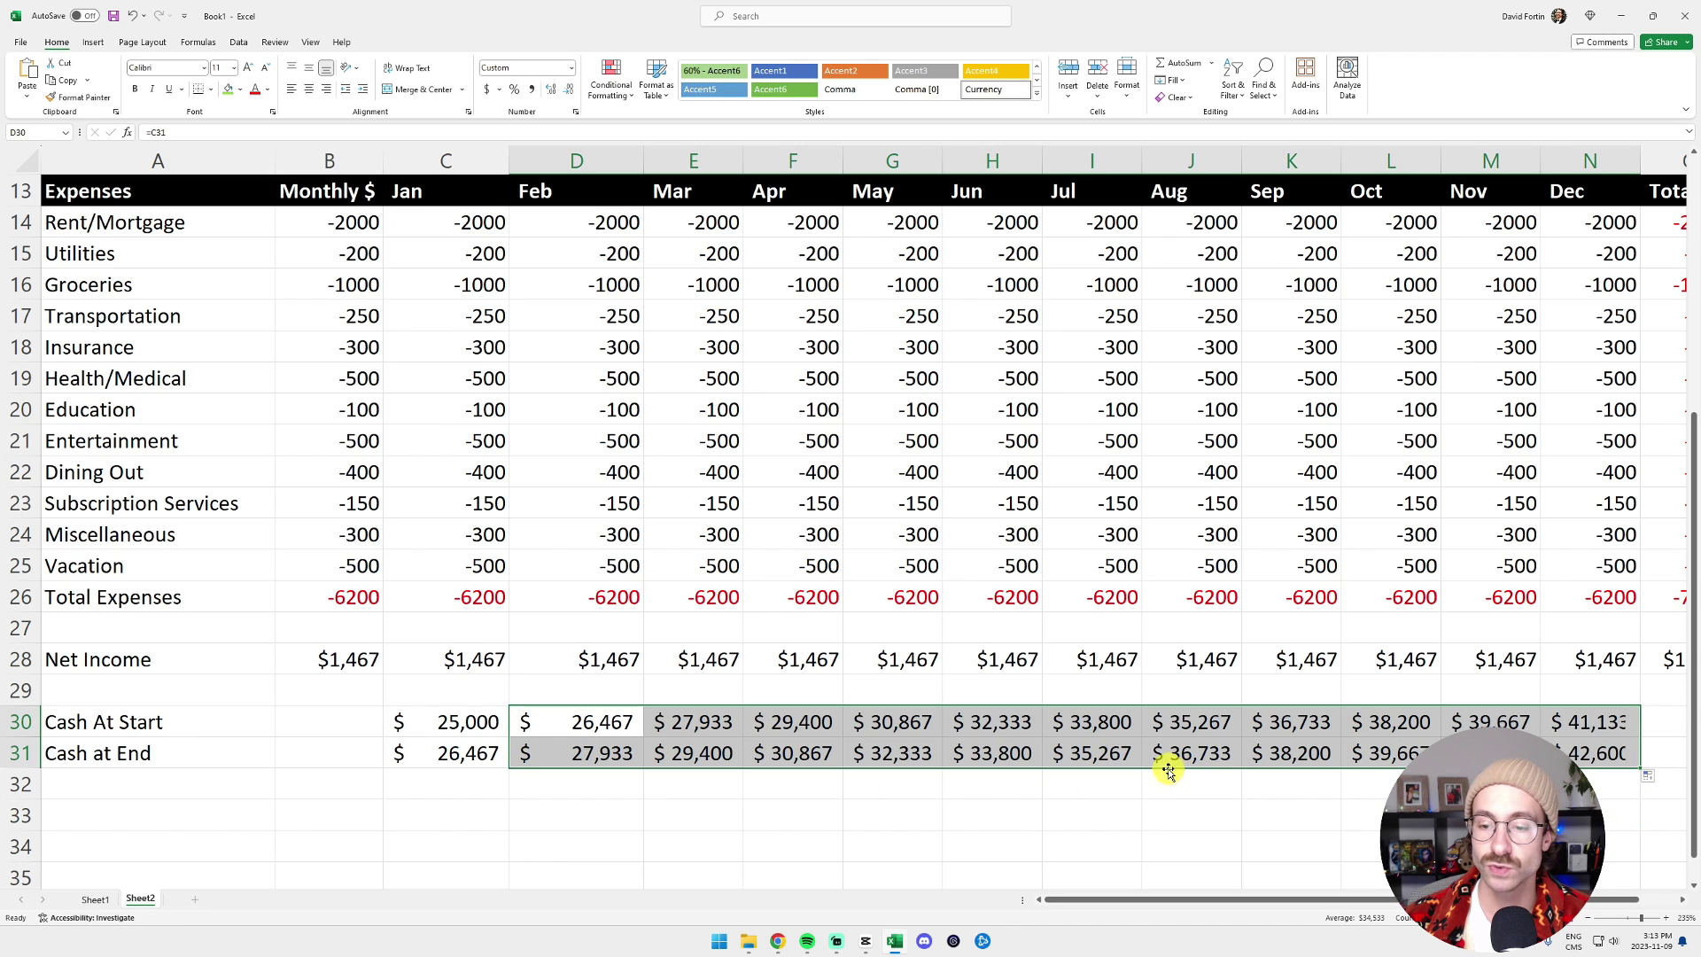
click(1572, 753)
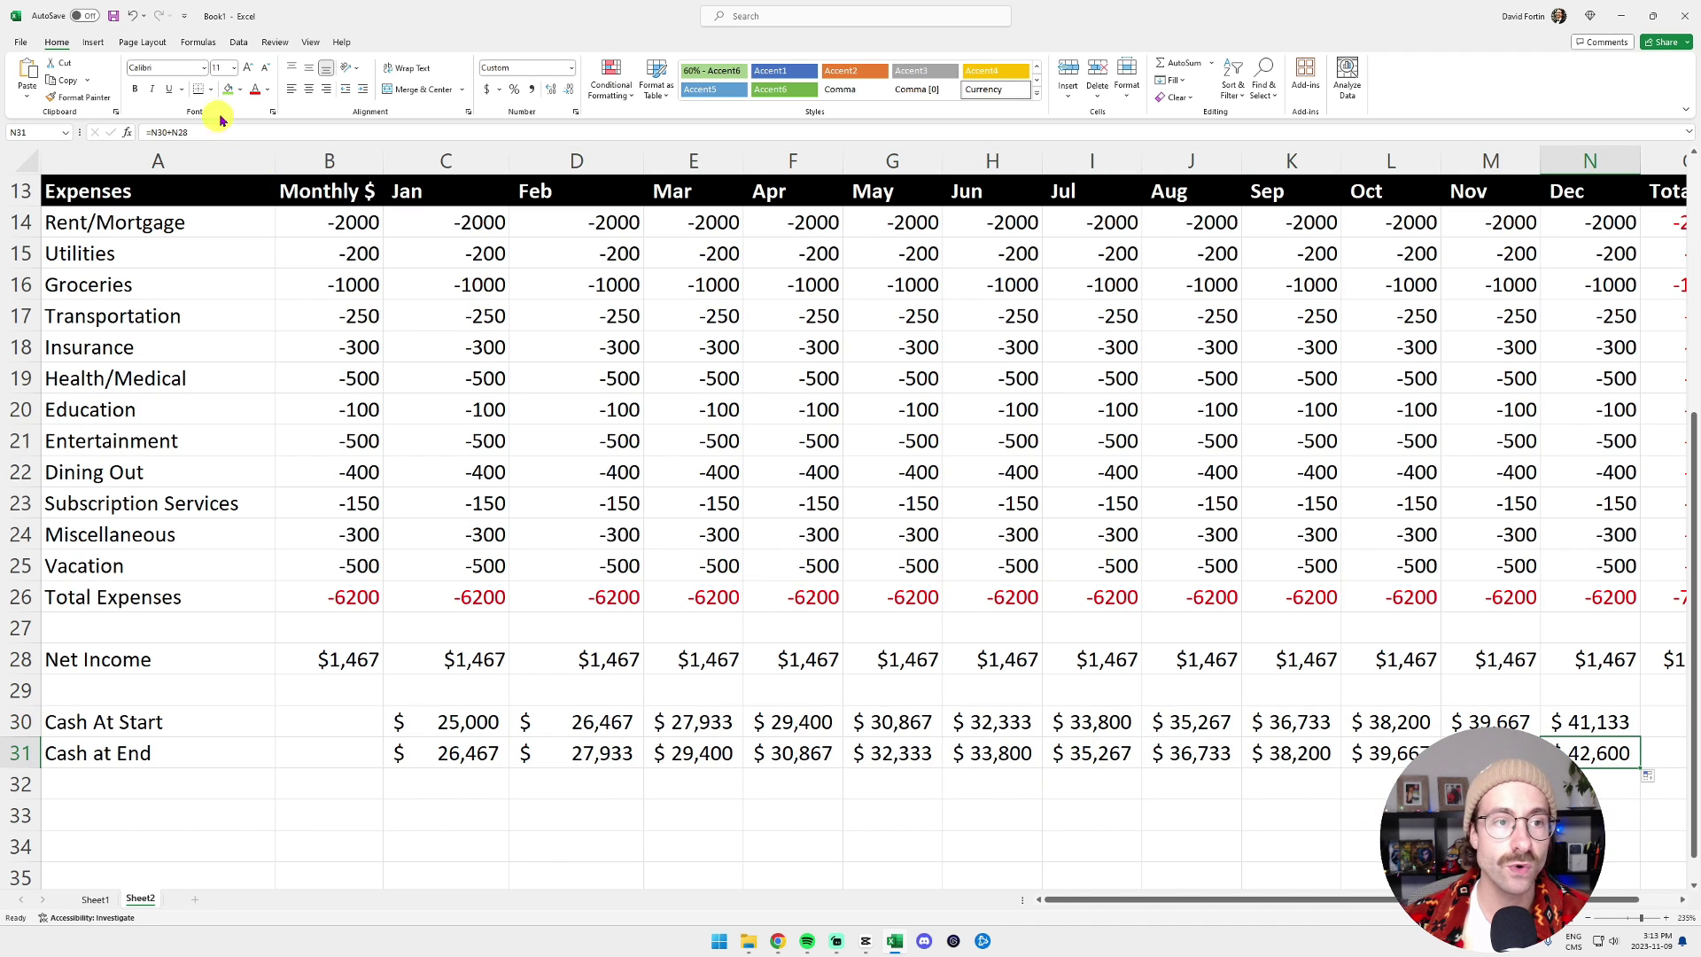
click(240, 89)
click(258, 214)
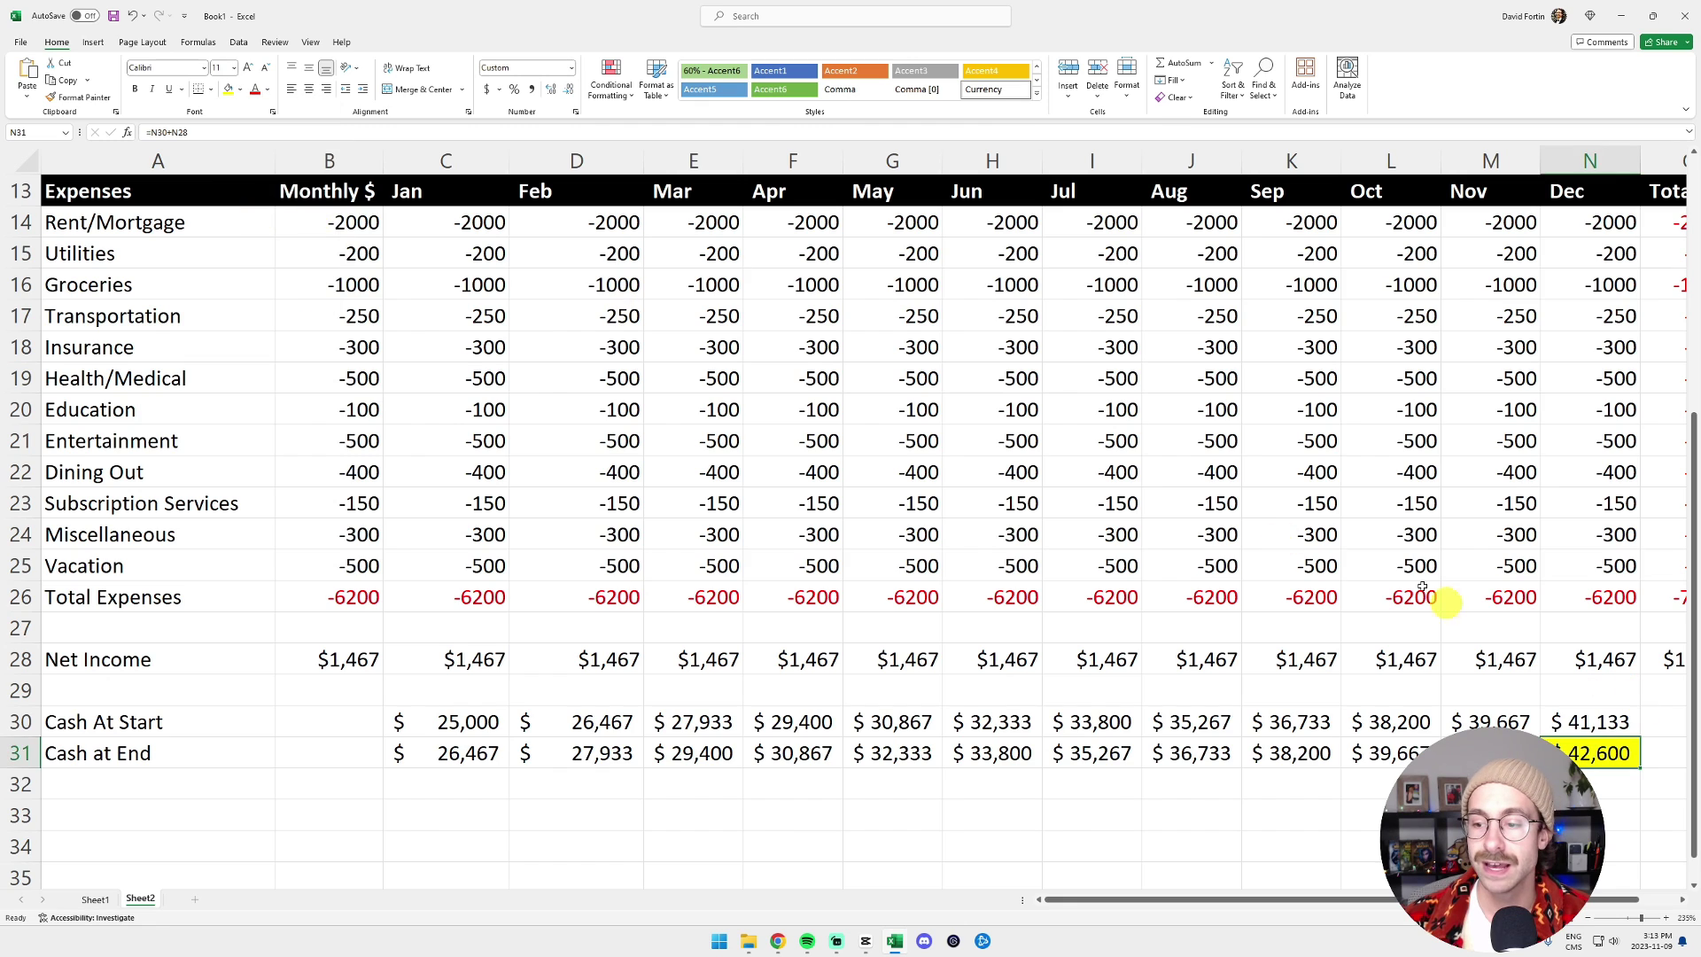
- Change the Income Buffer in B2 to 50%
scroll(1369, 532, up, 1)
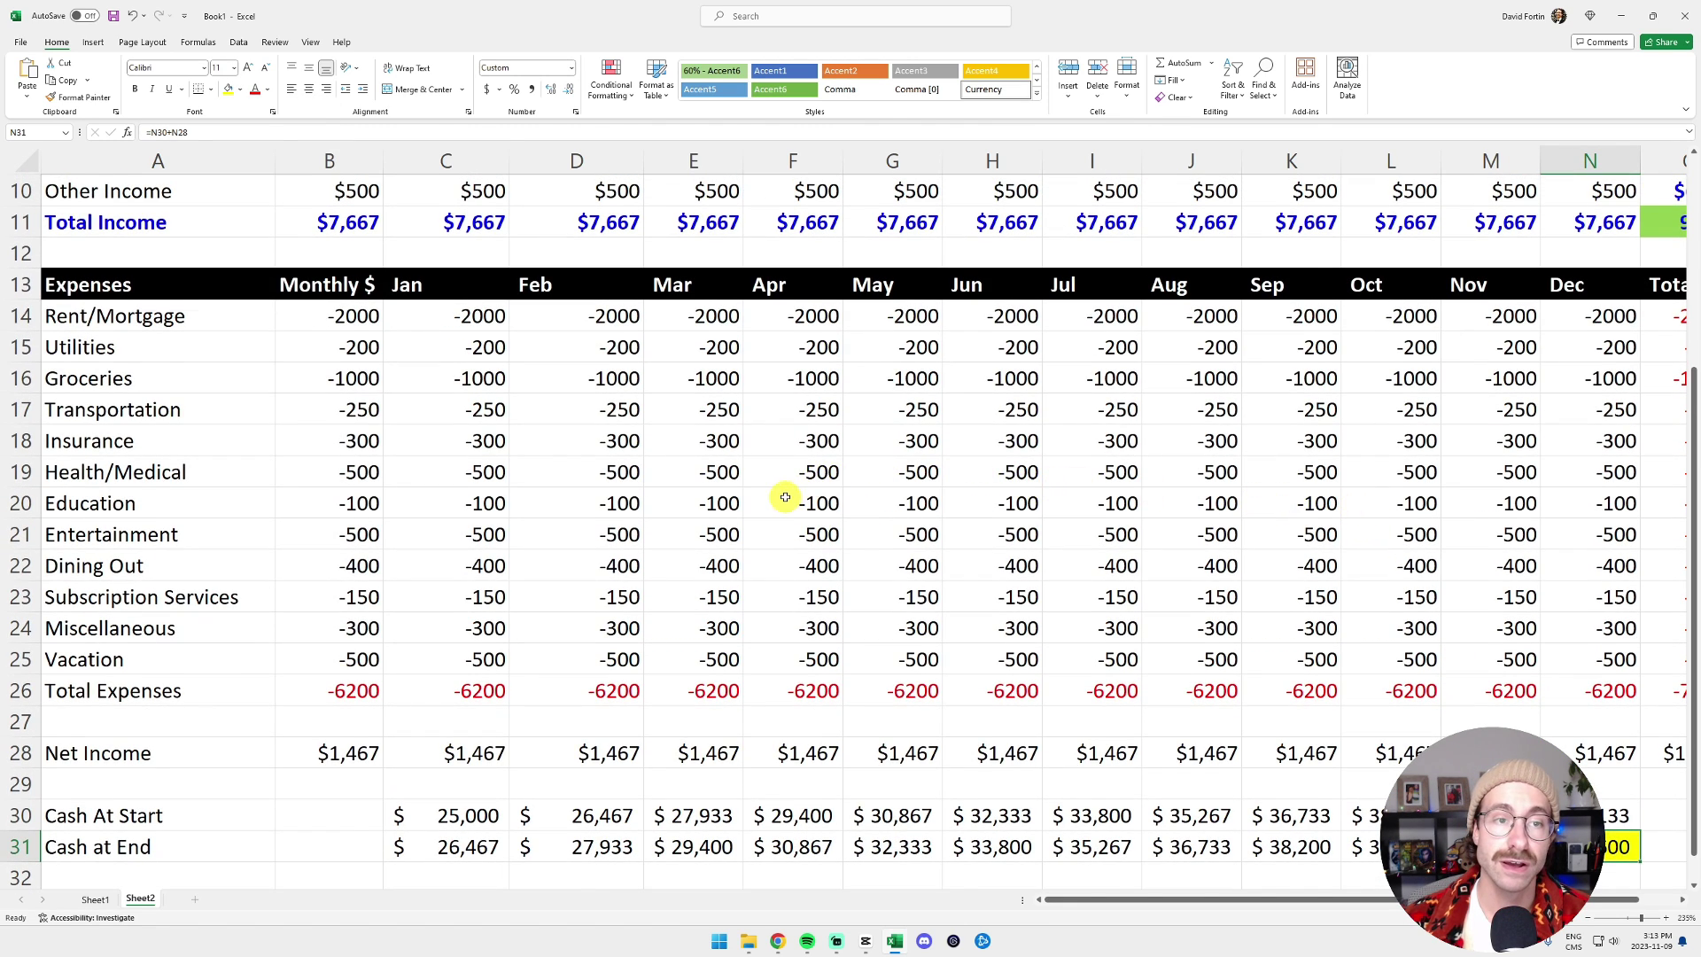
scroll(709, 482, up, 3)
click(341, 223)
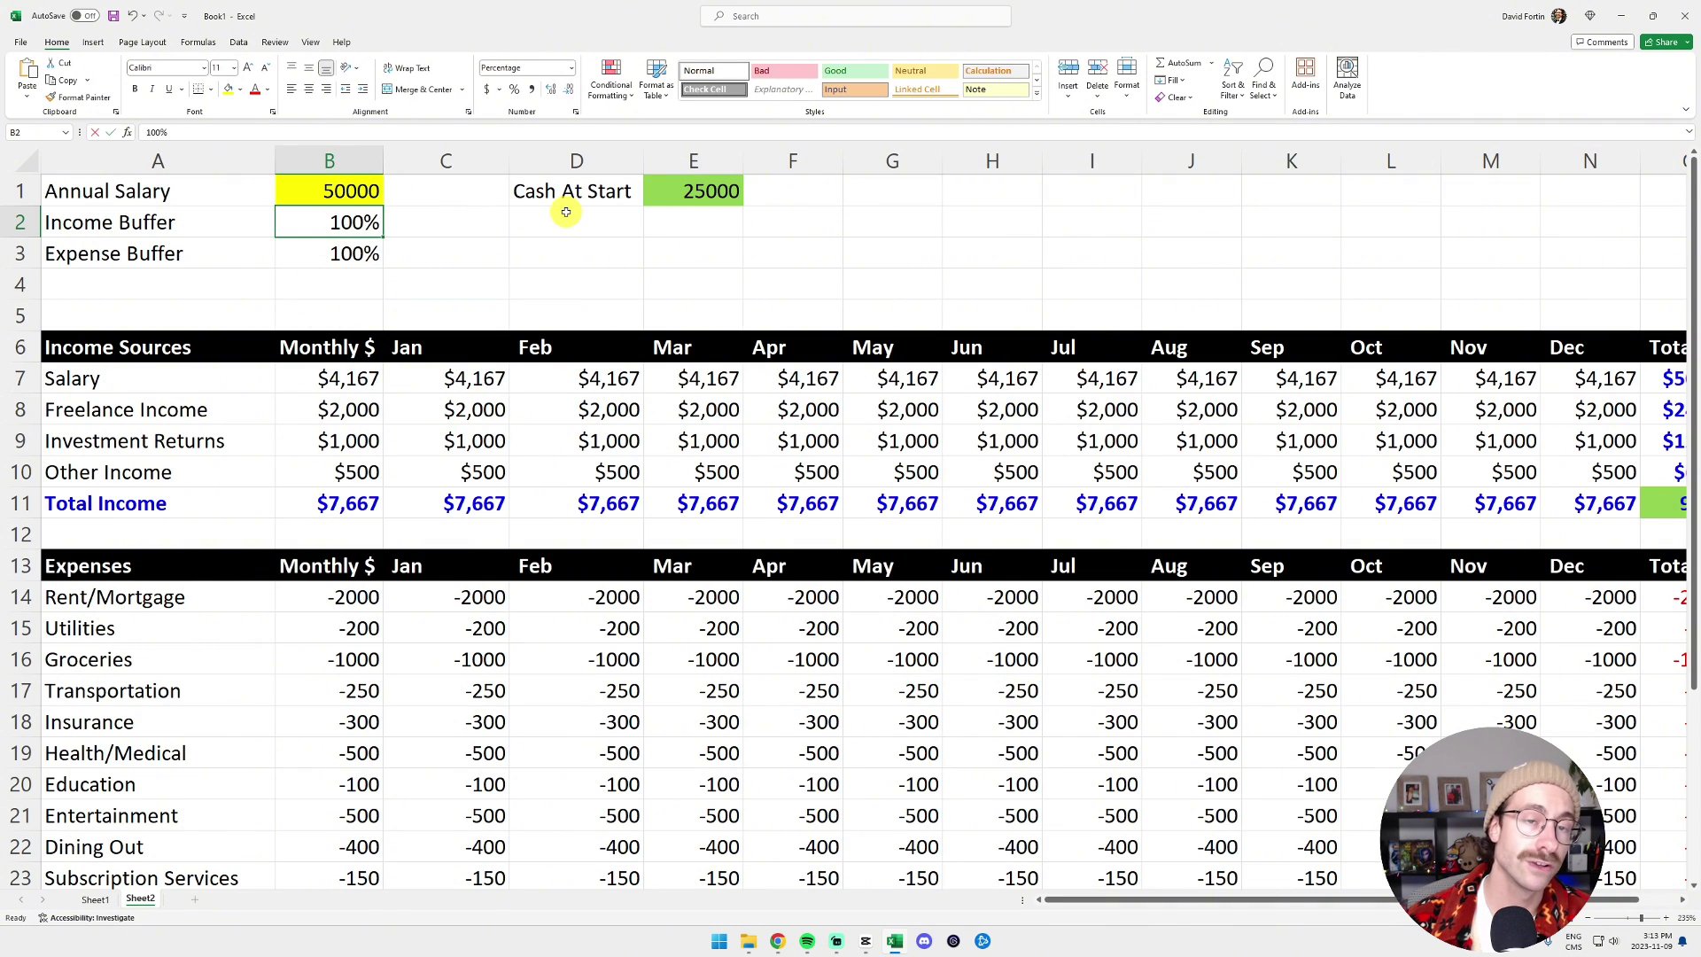
text(50)
key(Return)
- Check the later months' Cash at End formulas and set December's N31 to No Fill
scroll(571, 217, down, 4)
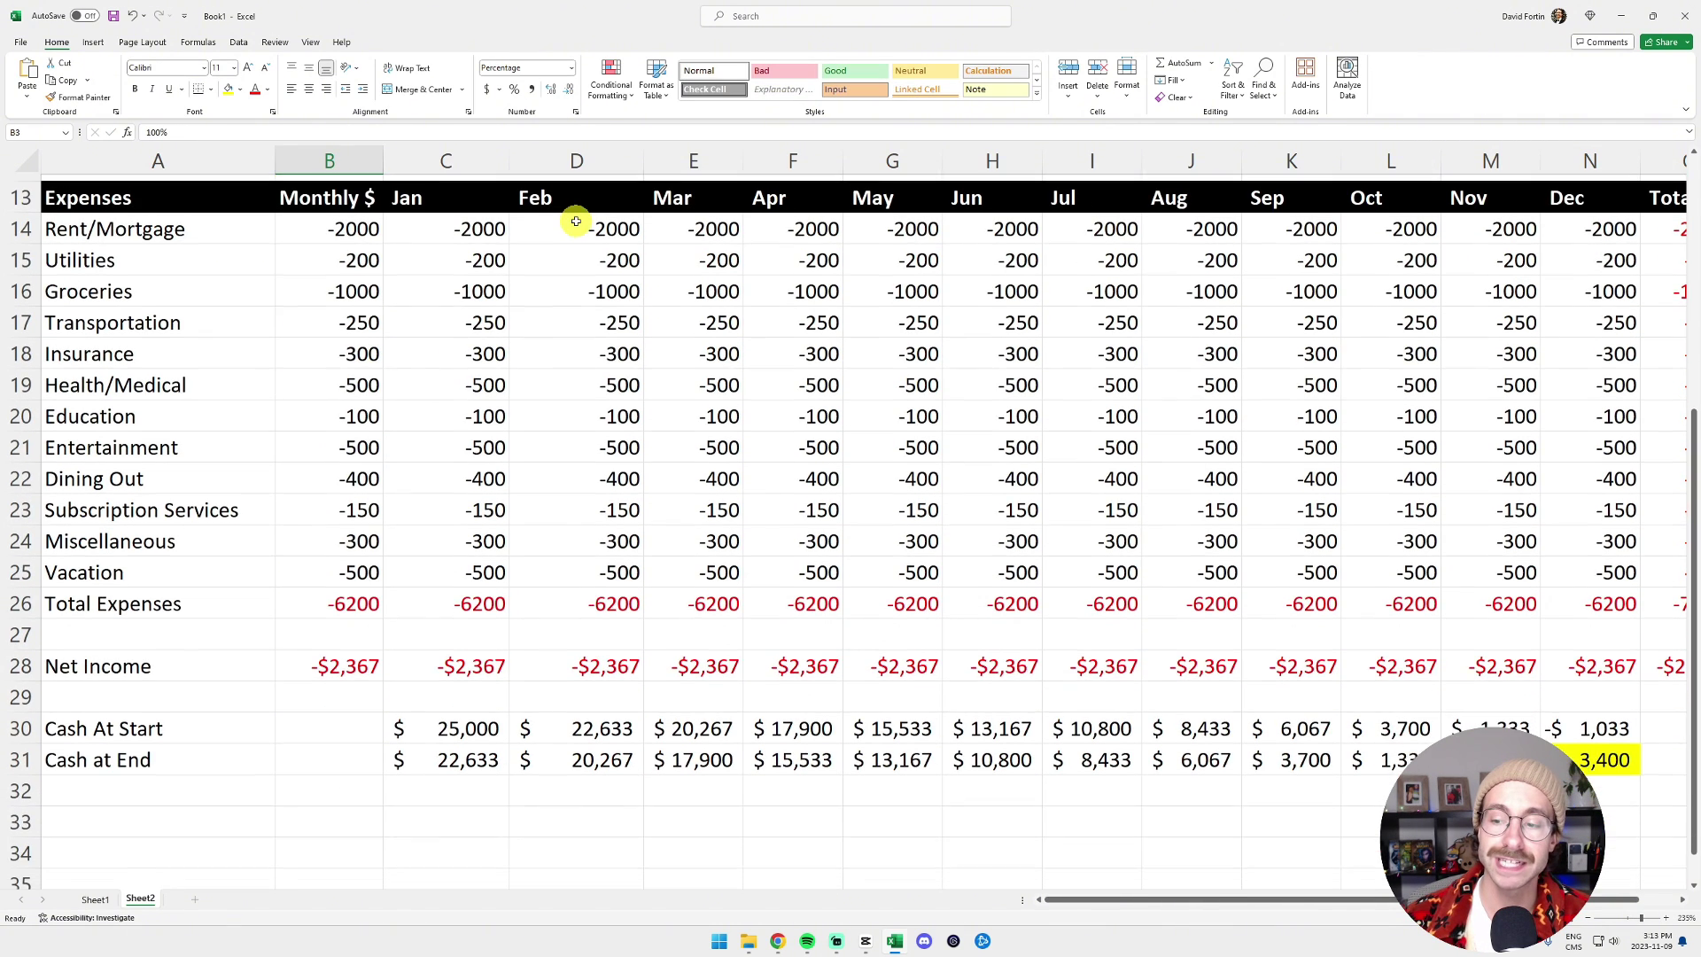
click(1205, 754)
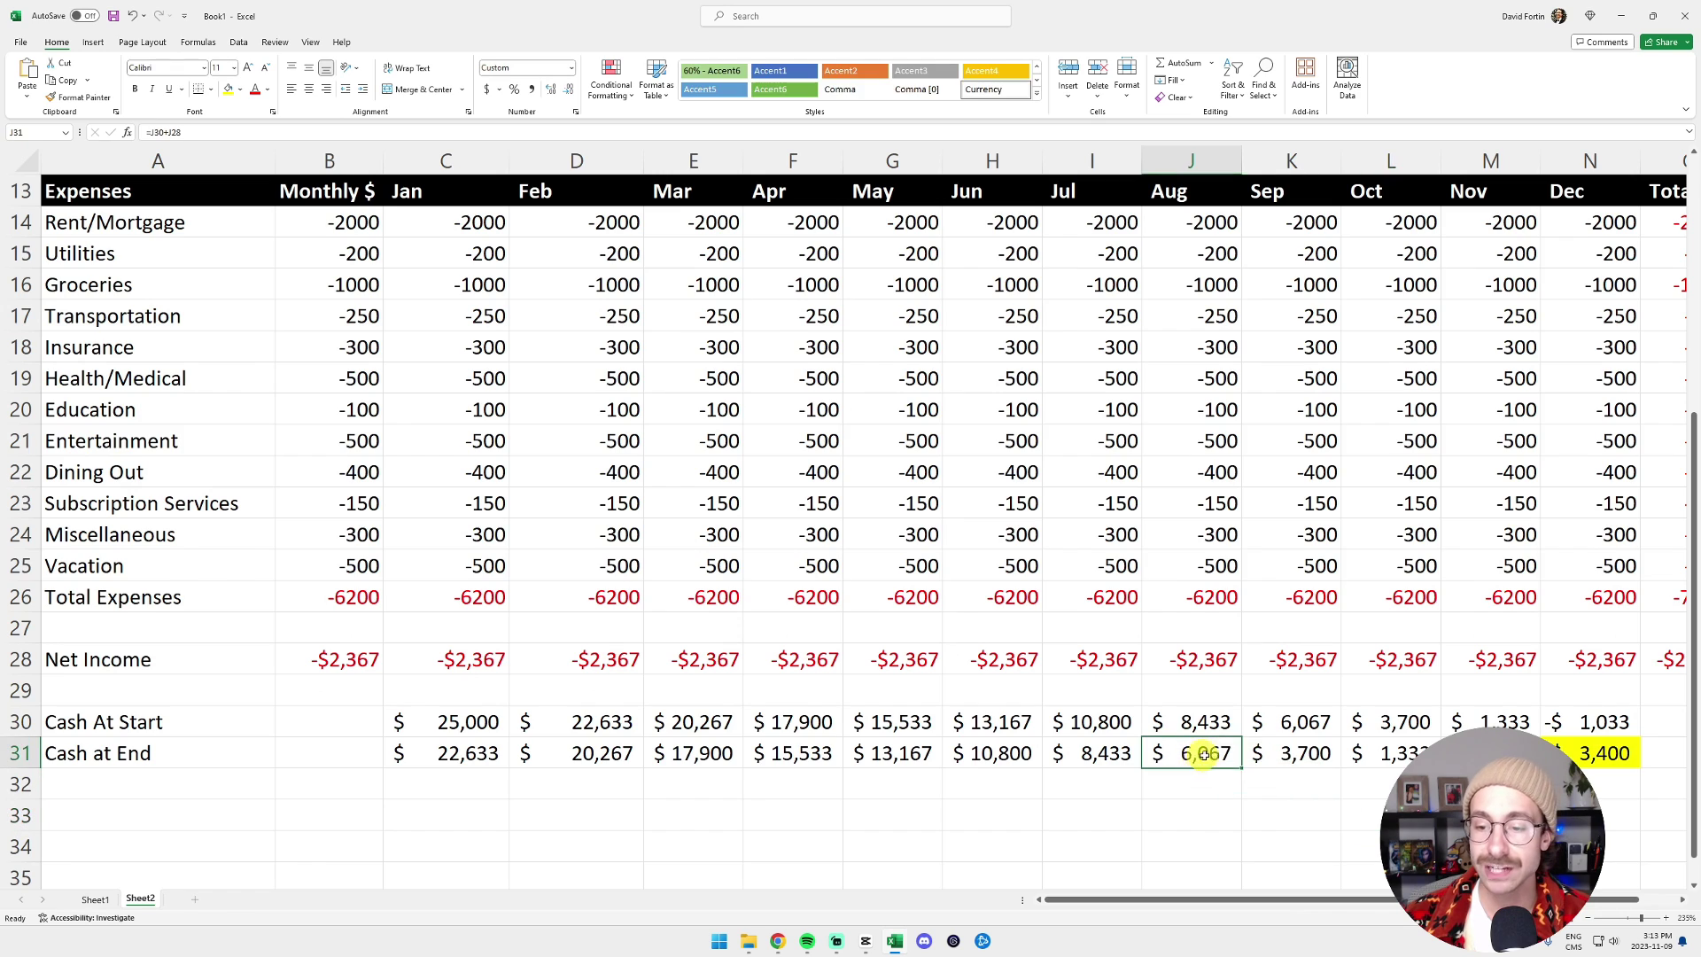
click(1284, 755)
click(1492, 753)
click(1590, 753)
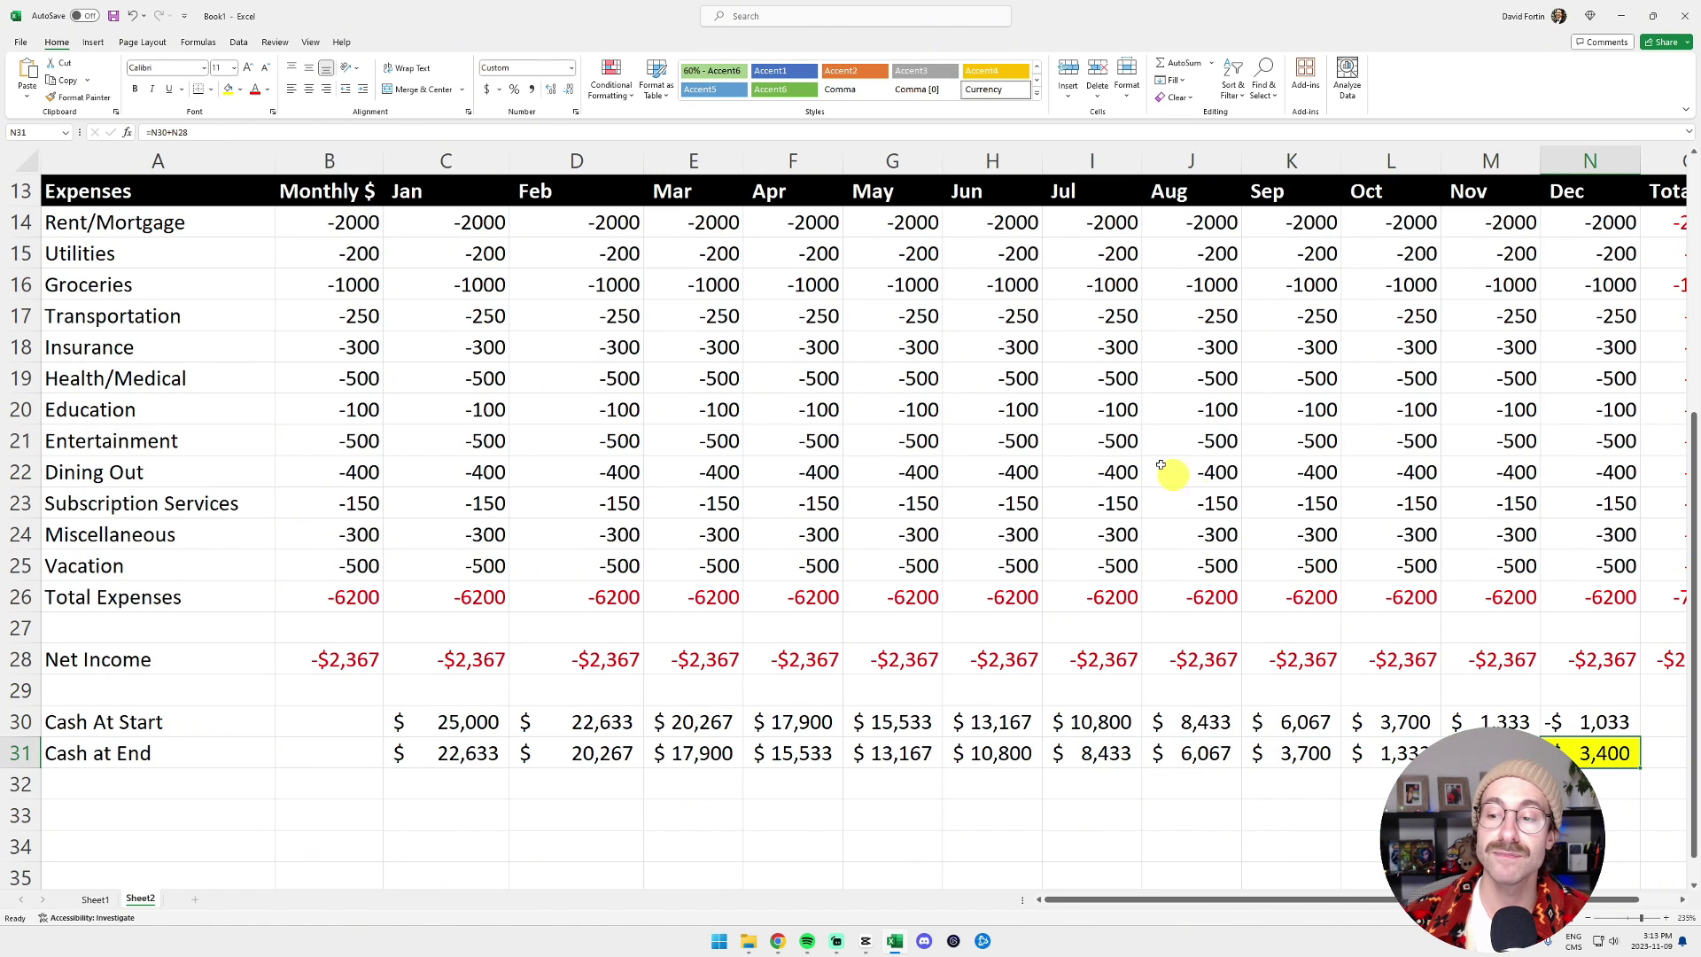
click(239, 89)
click(257, 273)
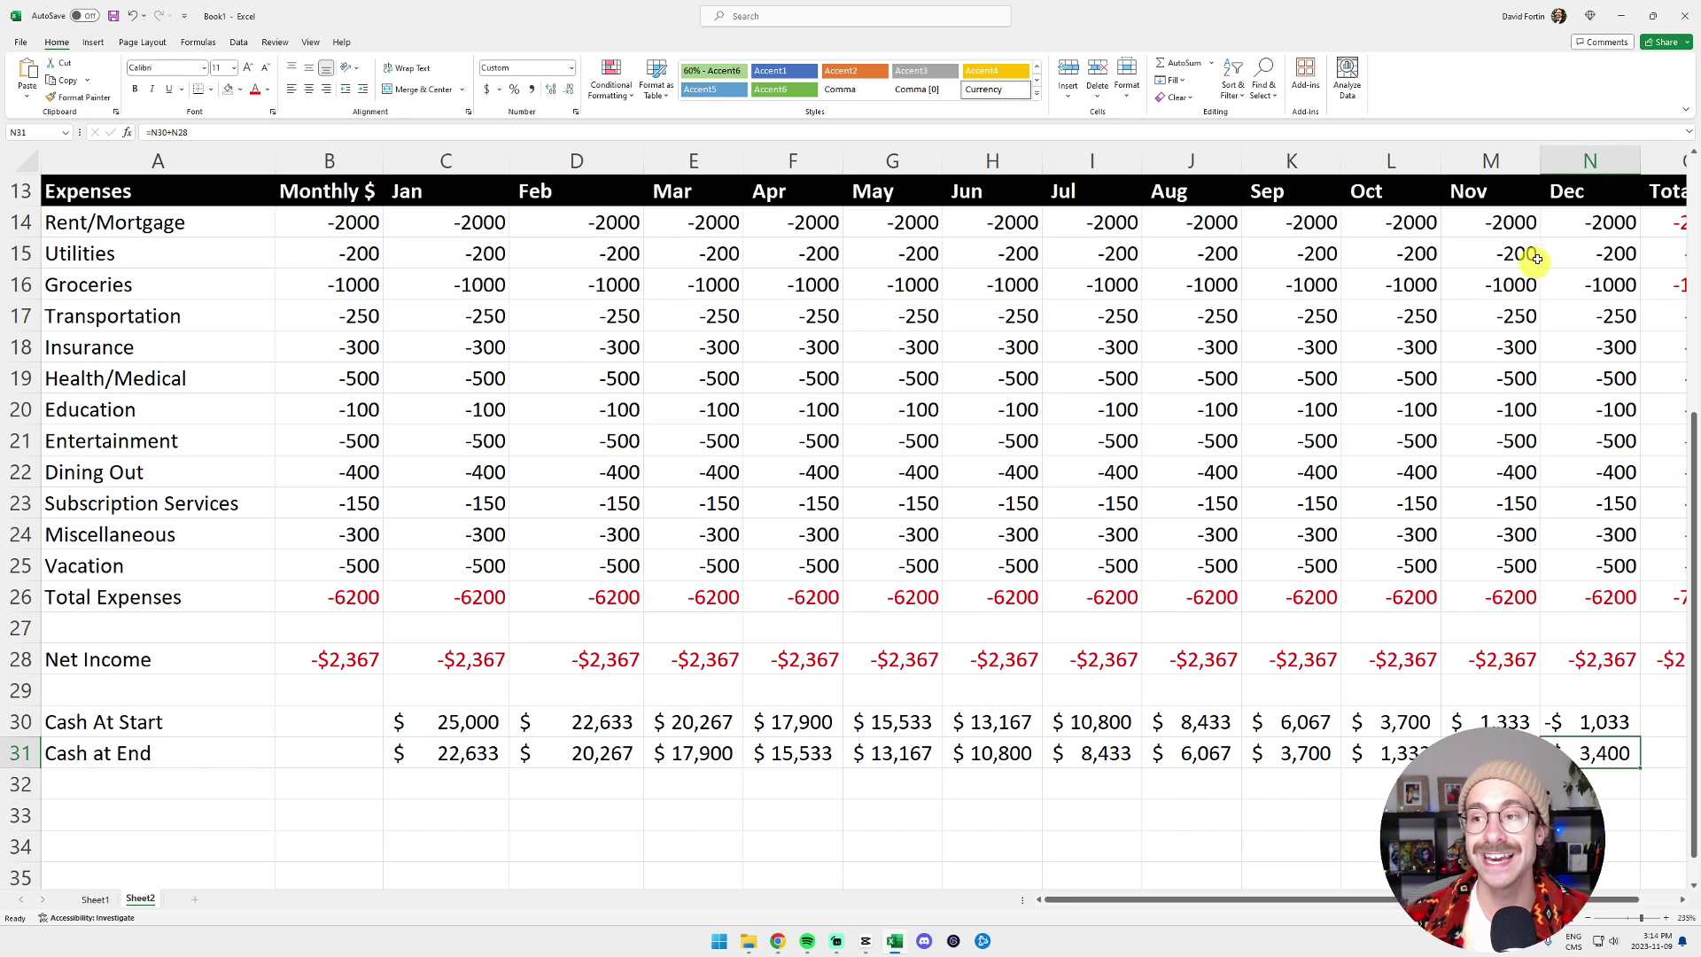
click(1612, 753)
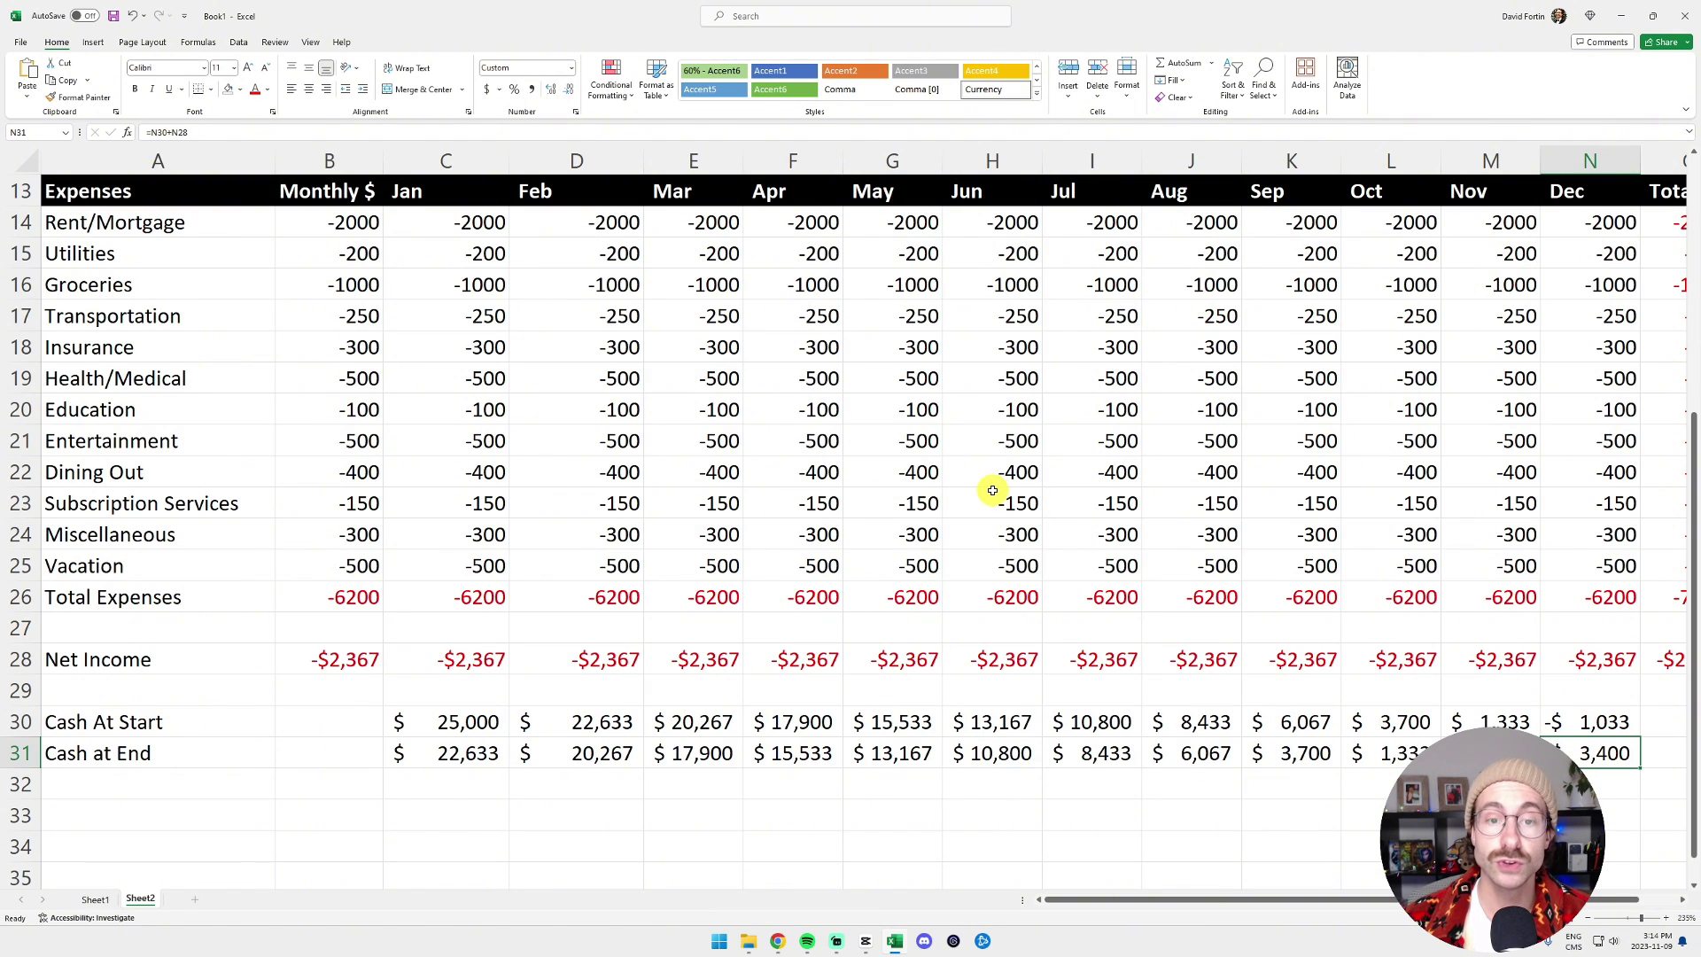
- Highlight Net Income values in row 28 greater than 0 with green fill and dark green text
click(16, 658)
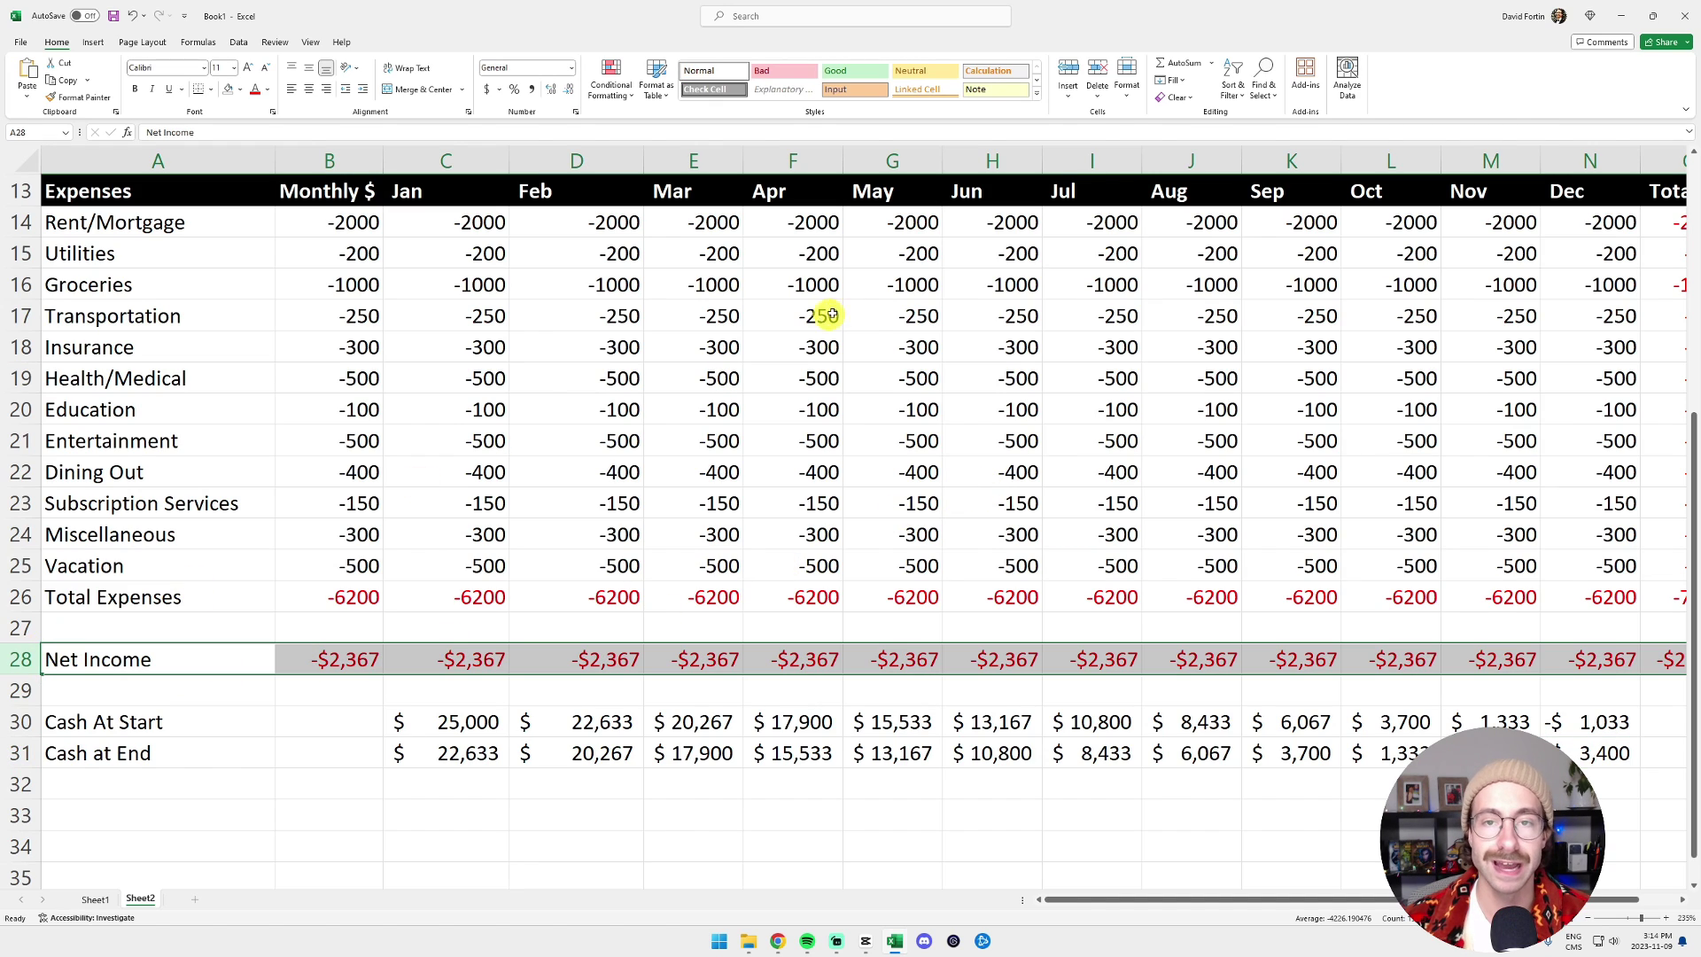
click(625, 94)
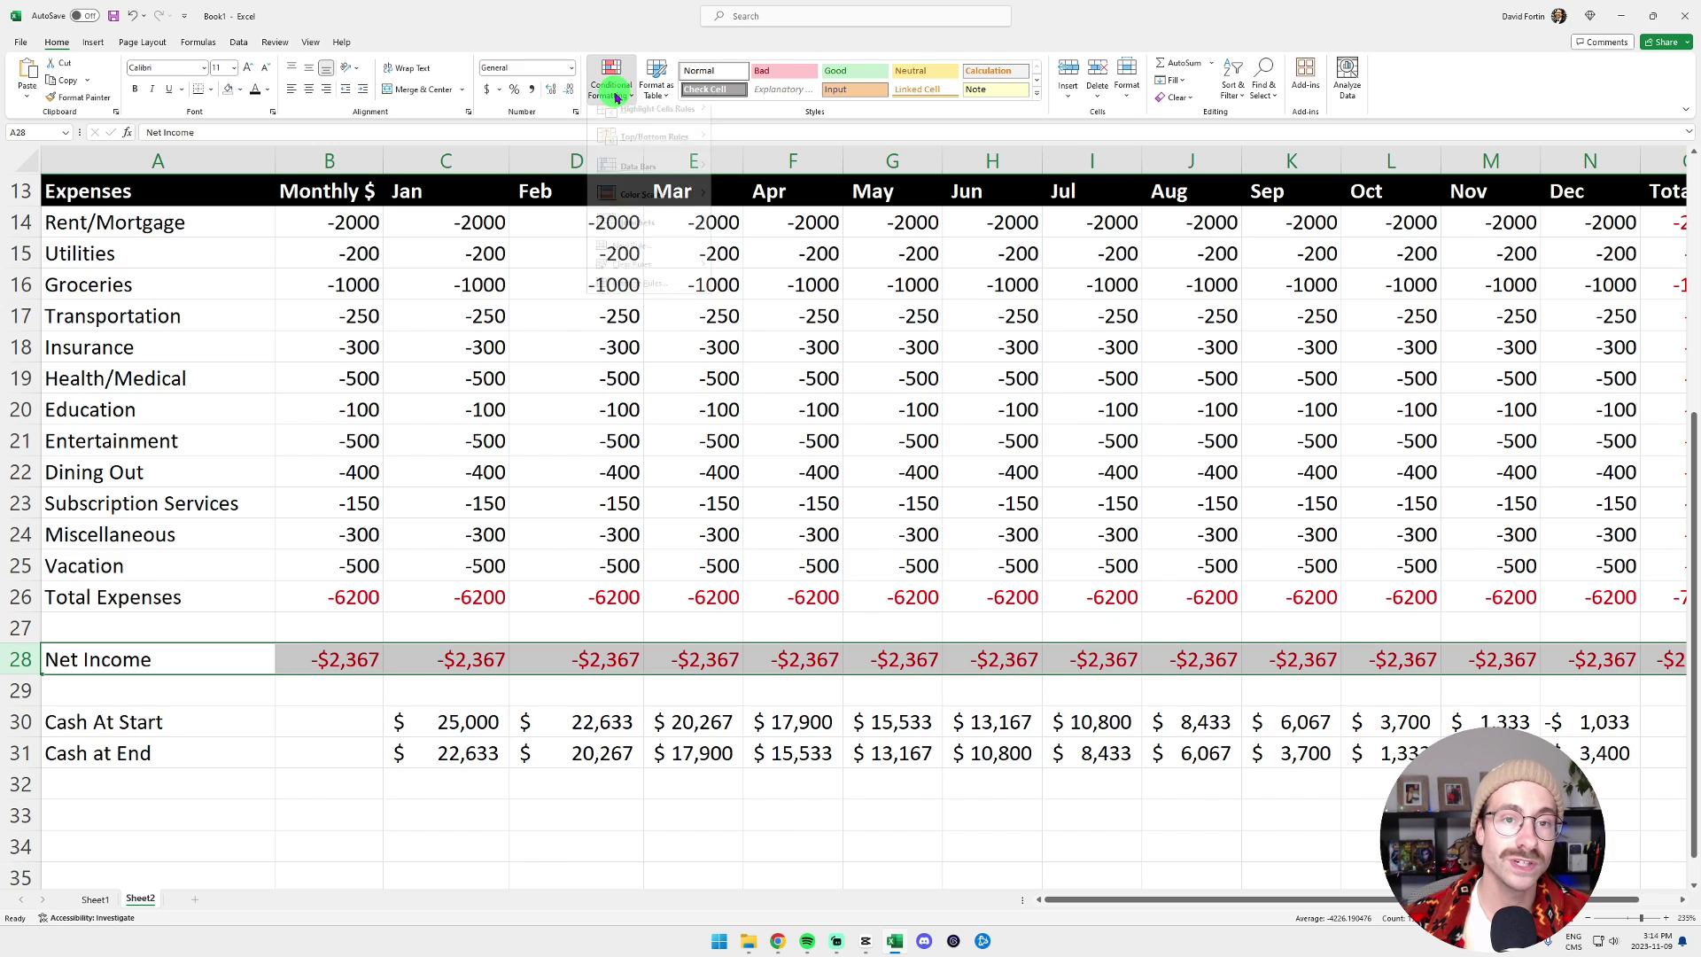
mouse_move(634, 118)
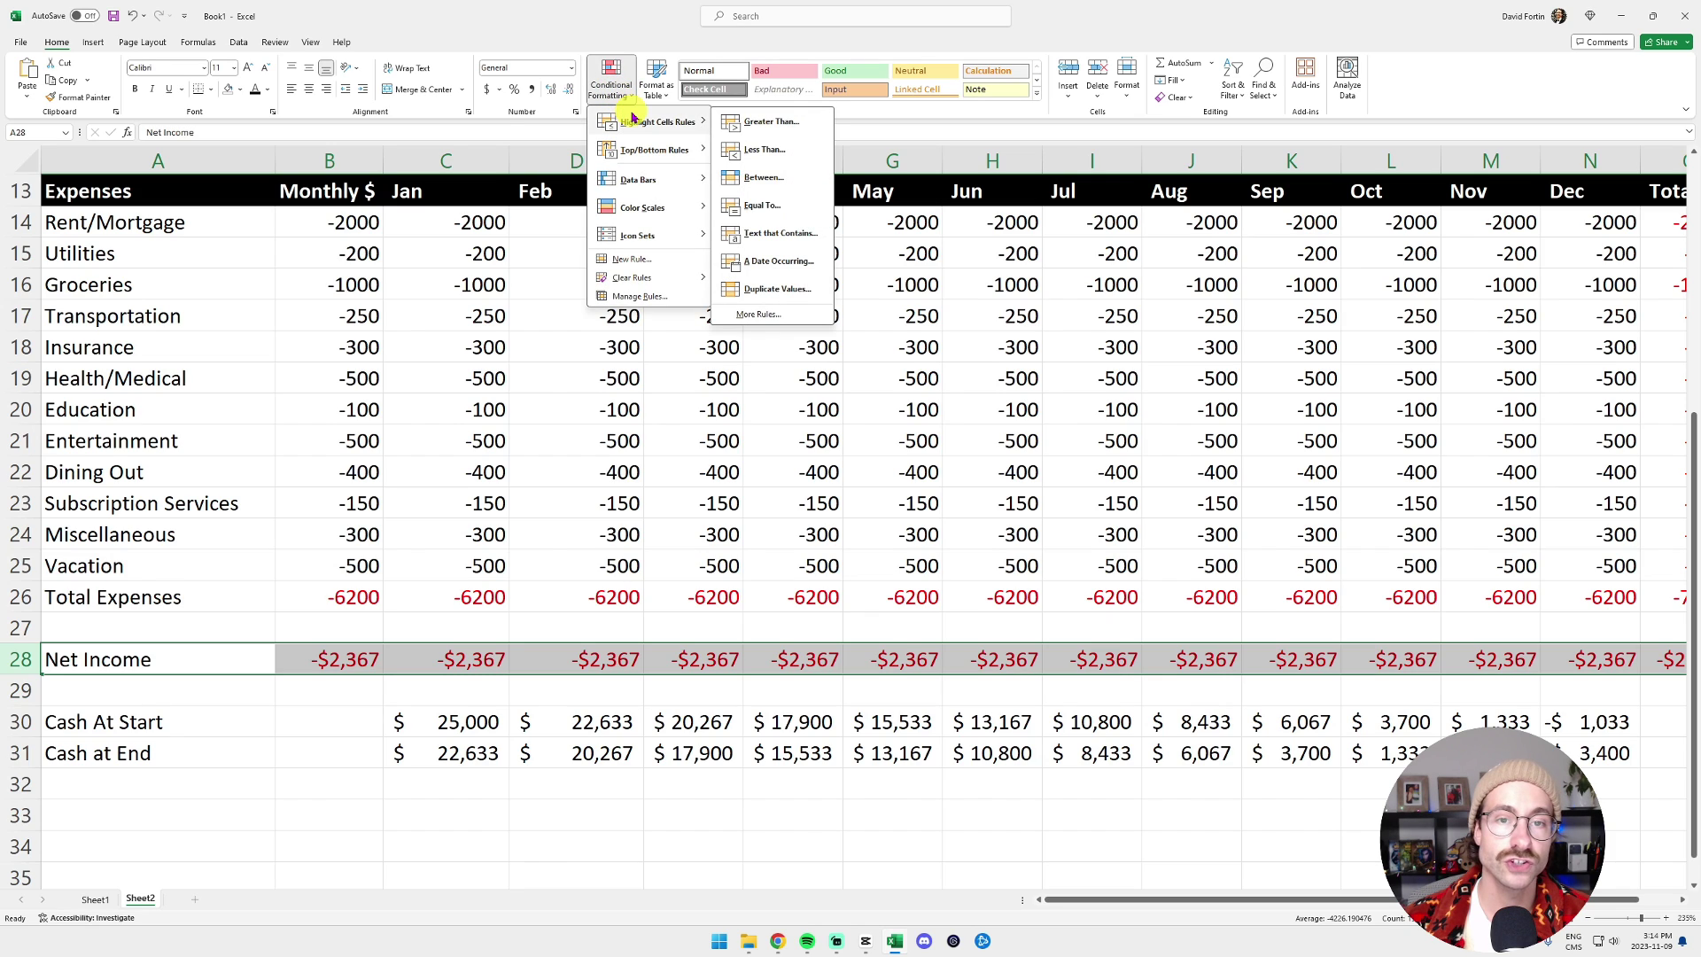
click(771, 124)
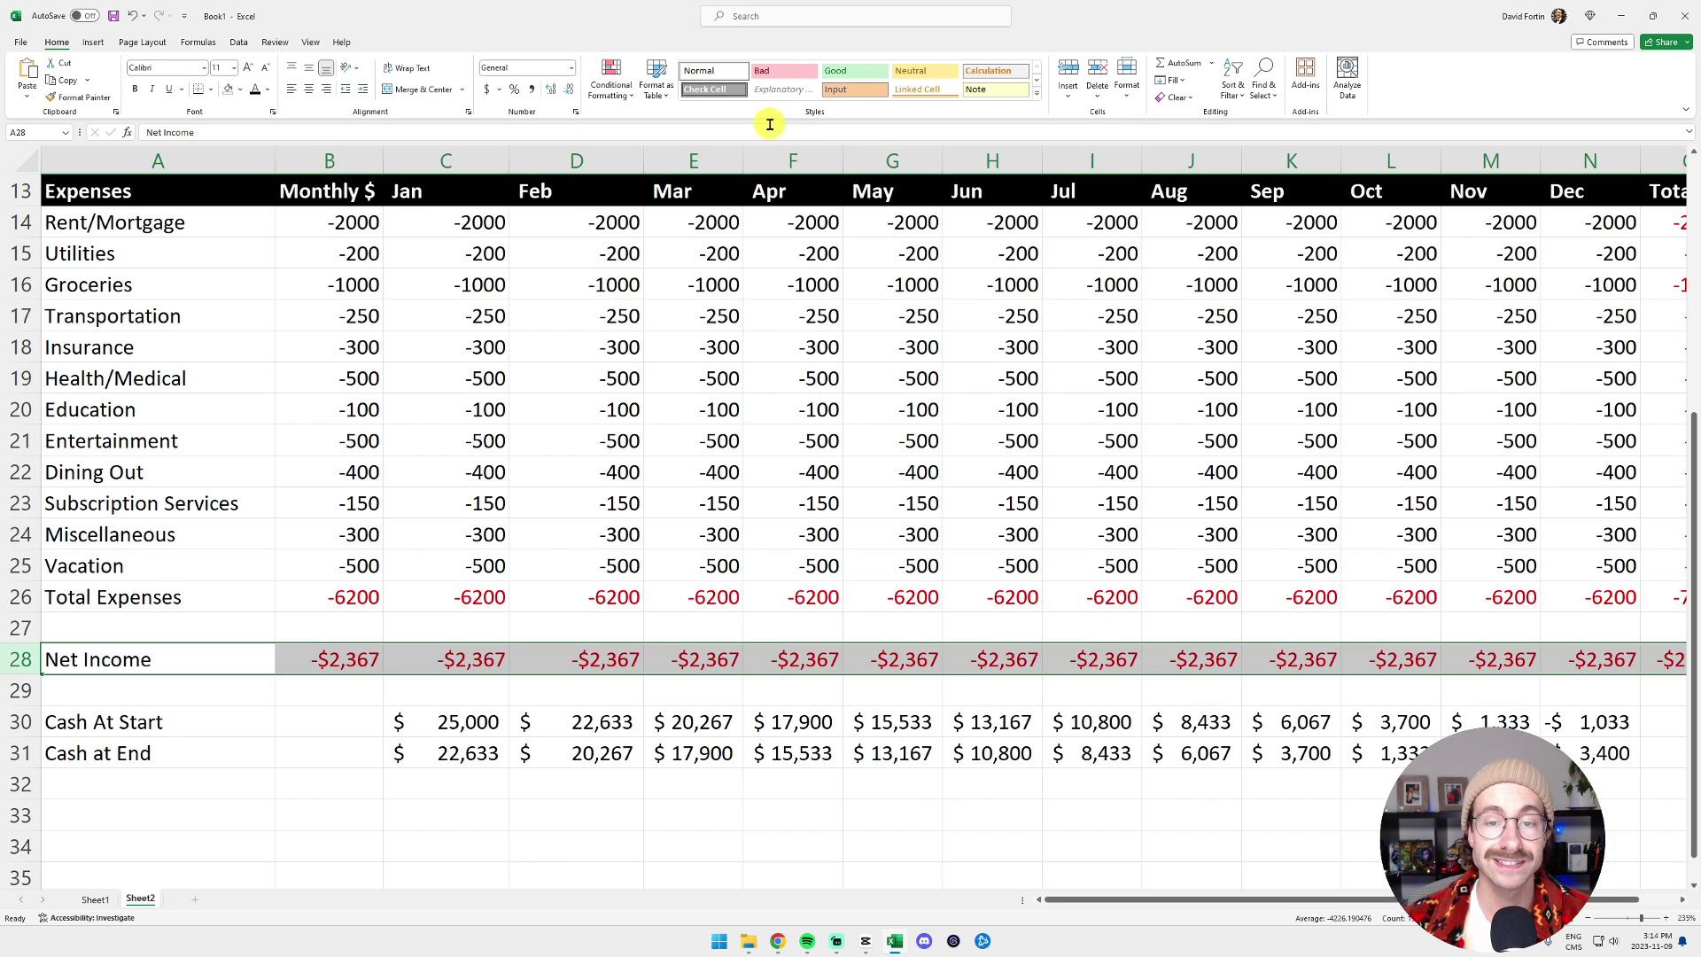
text(0)
click(917, 484)
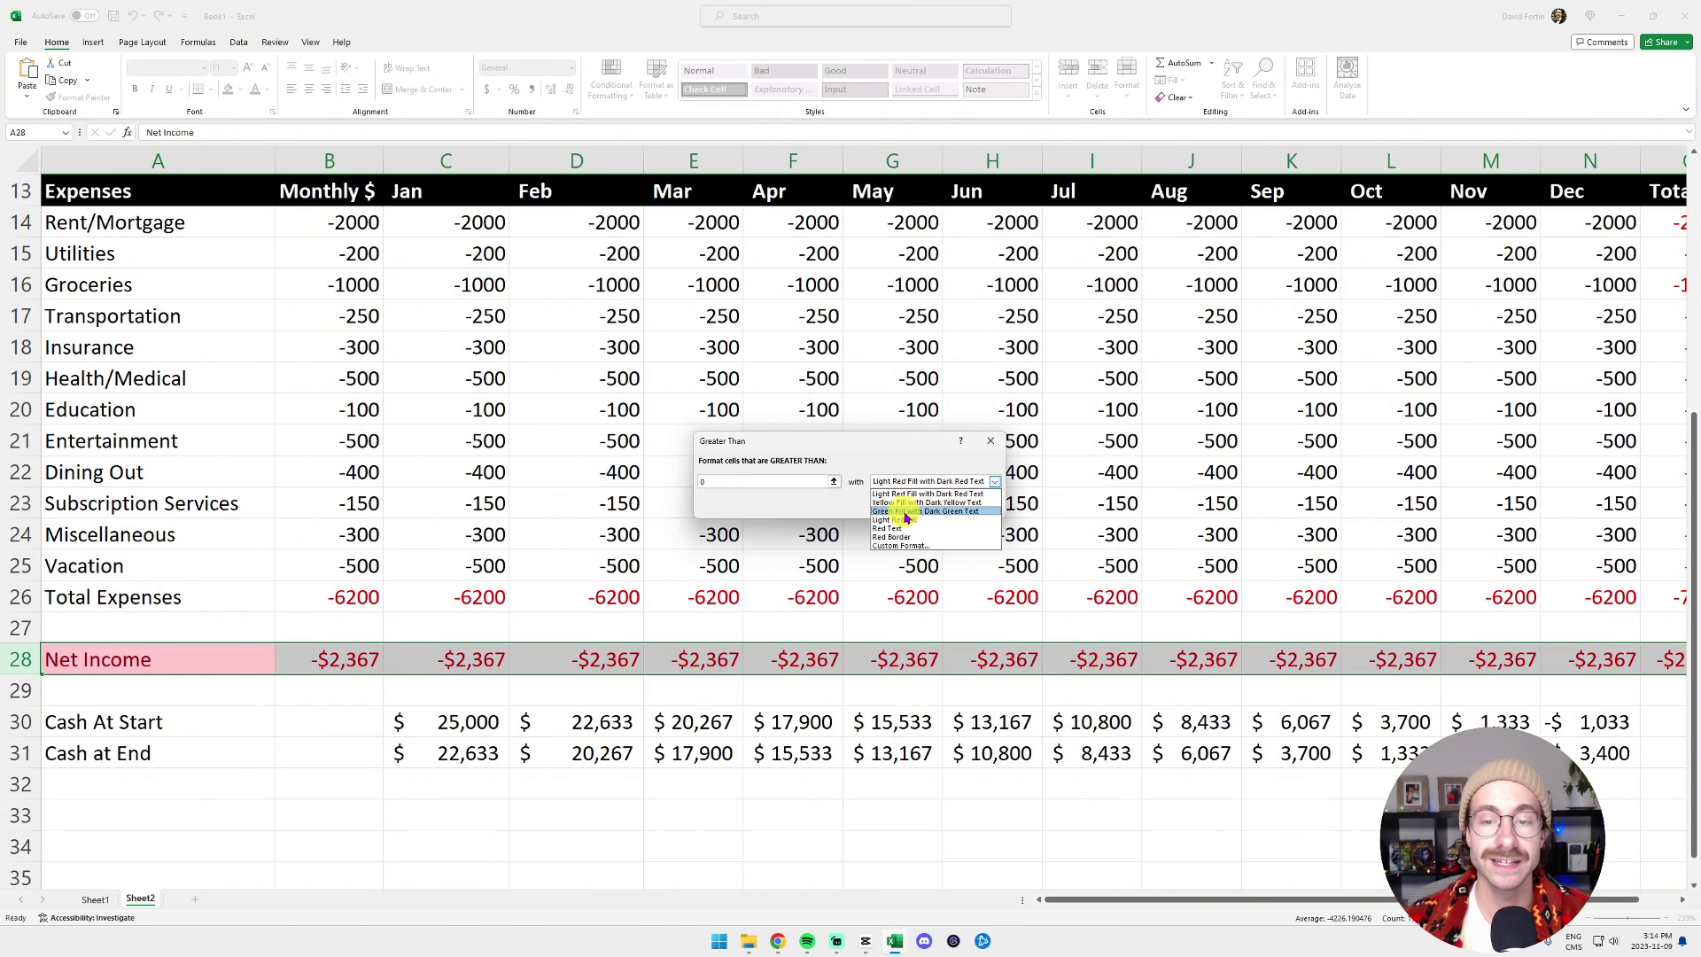
click(907, 514)
click(917, 510)
- Add a Less Than rule shading negative Net Income values light red
click(612, 85)
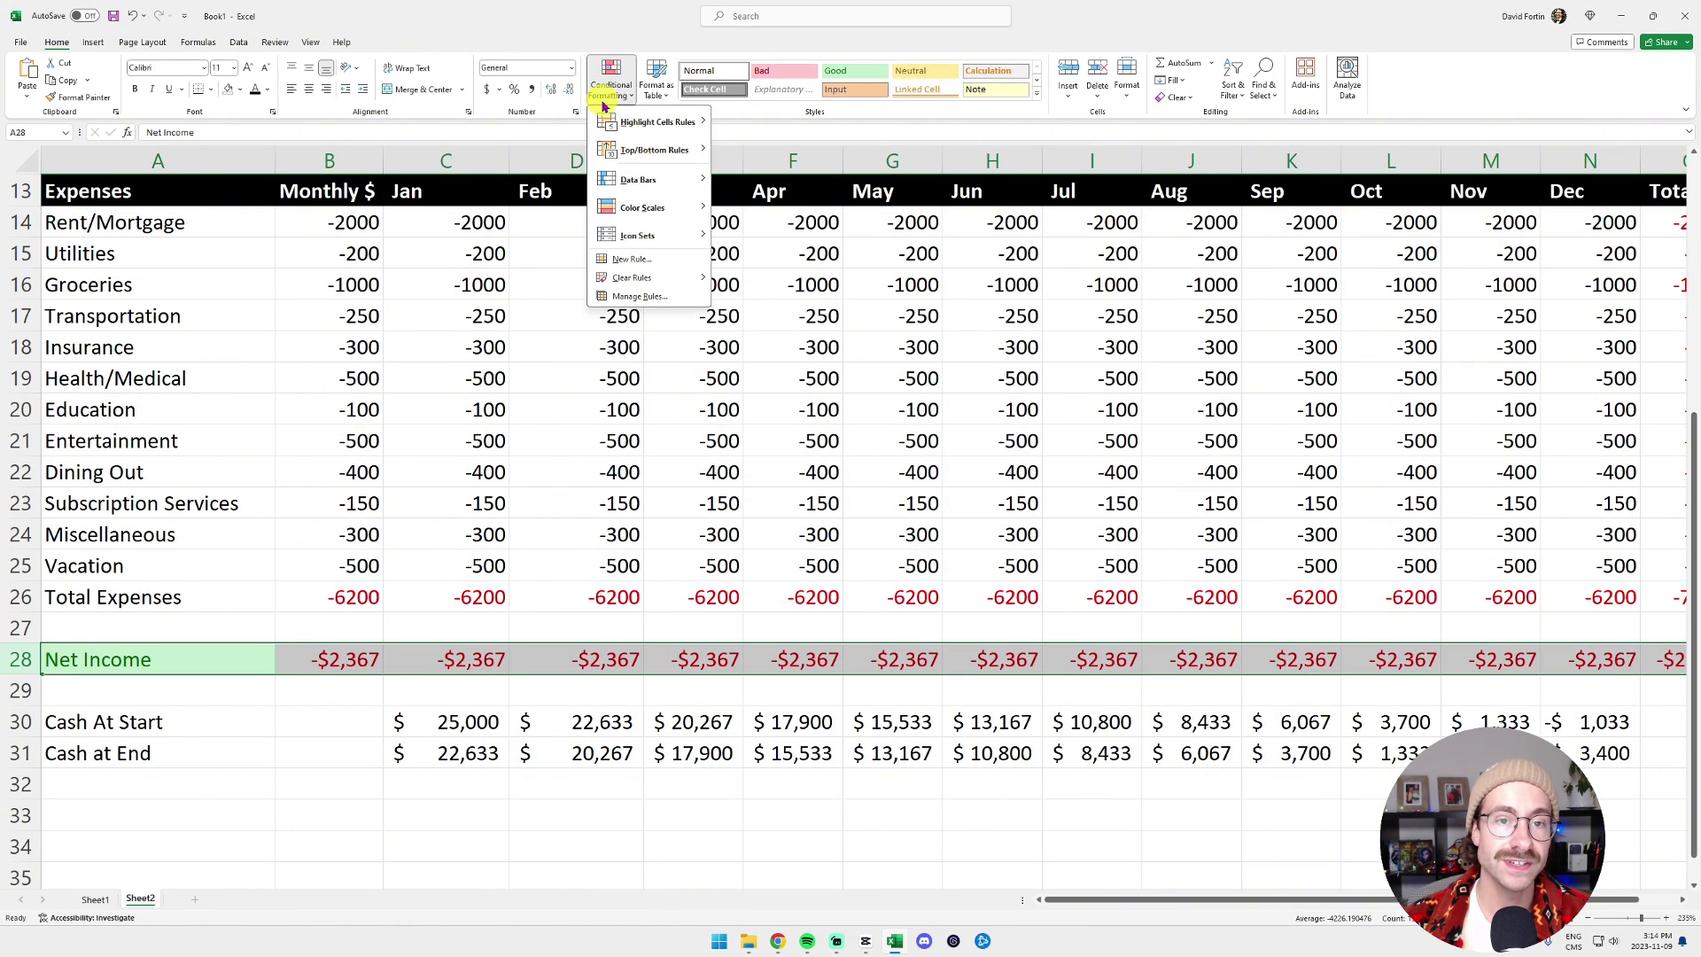
mouse_move(660, 126)
click(764, 149)
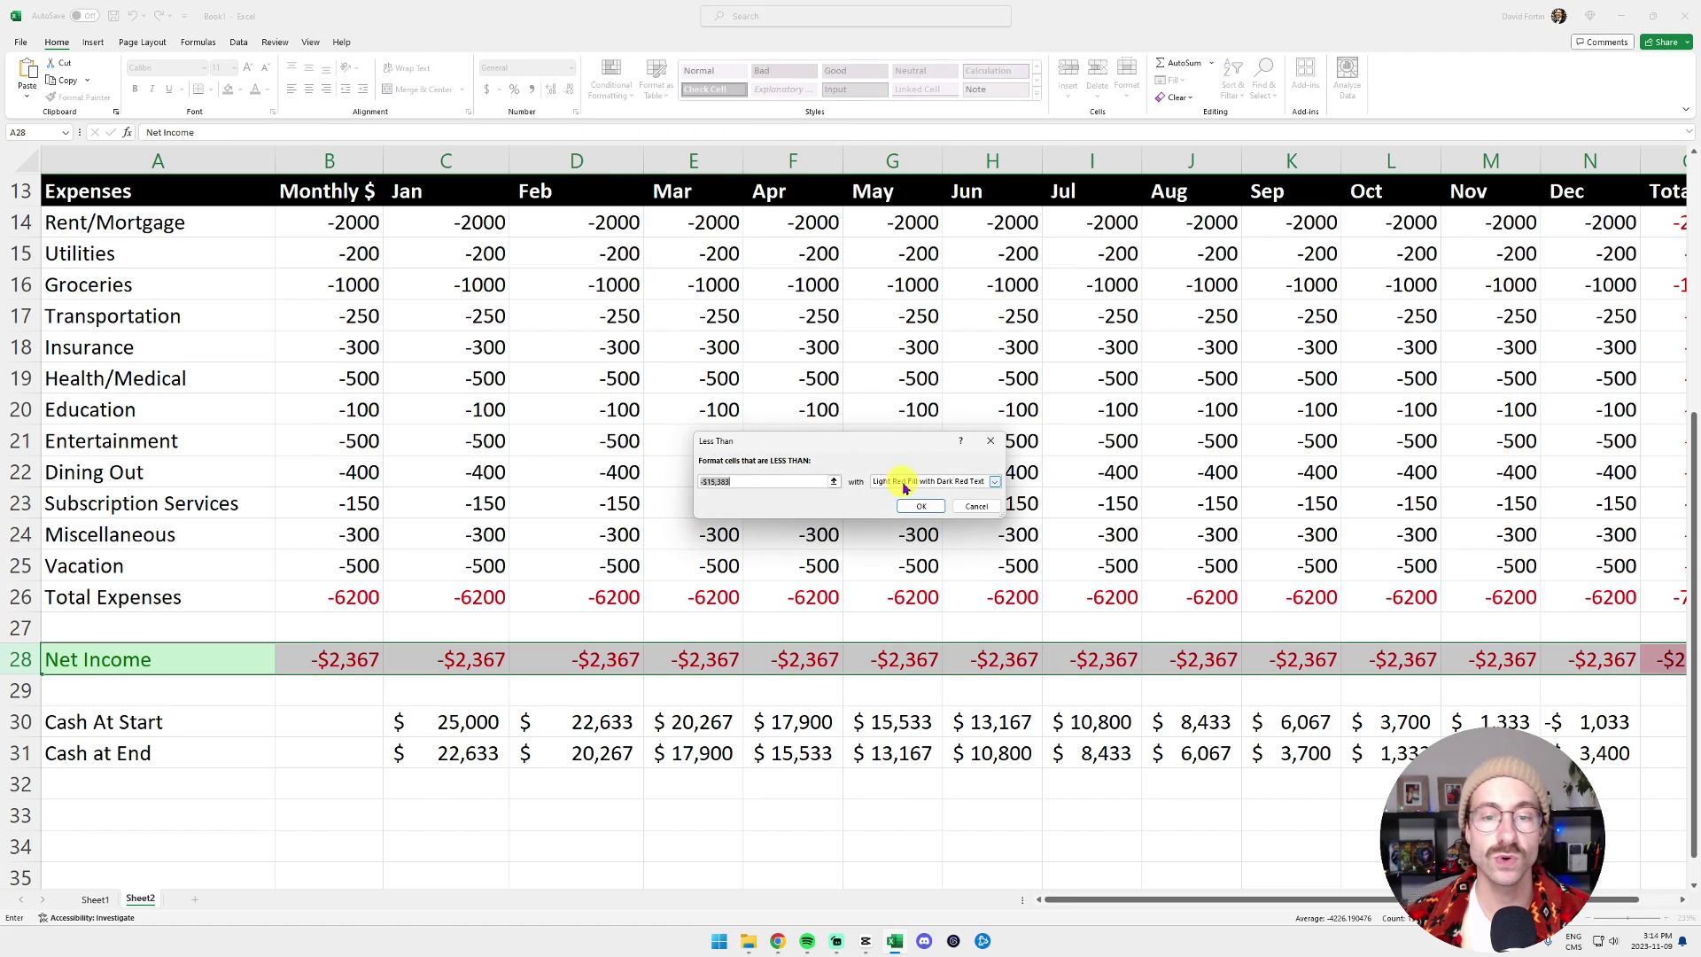
click(922, 507)
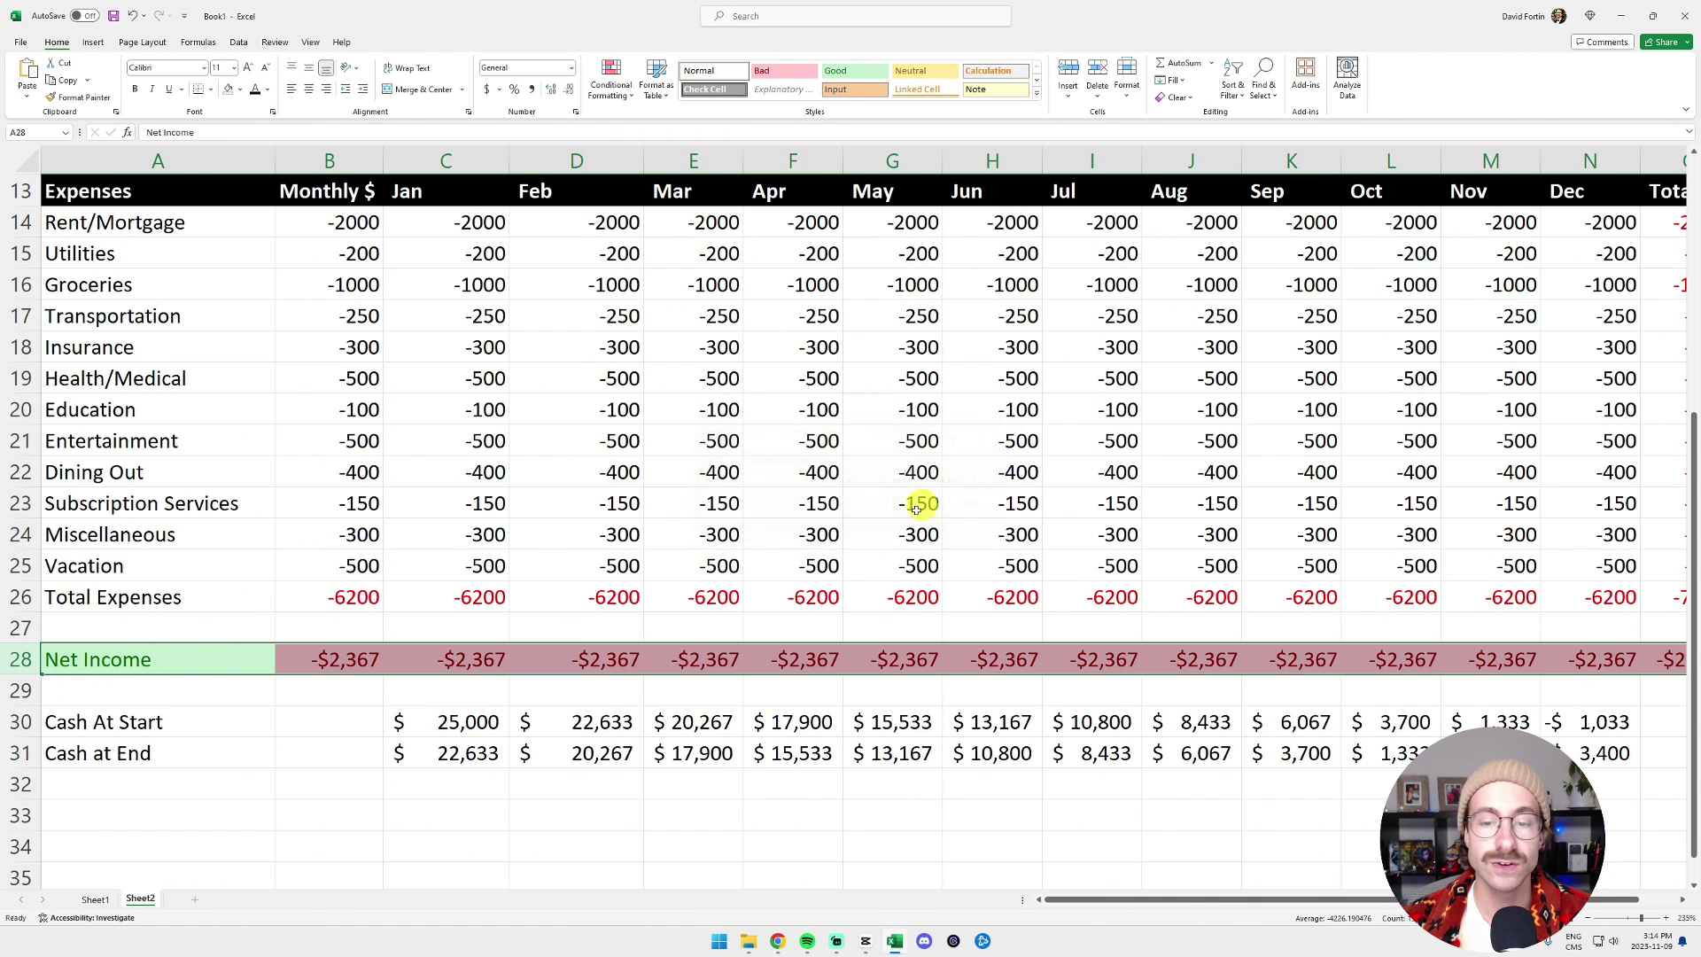
click(854, 694)
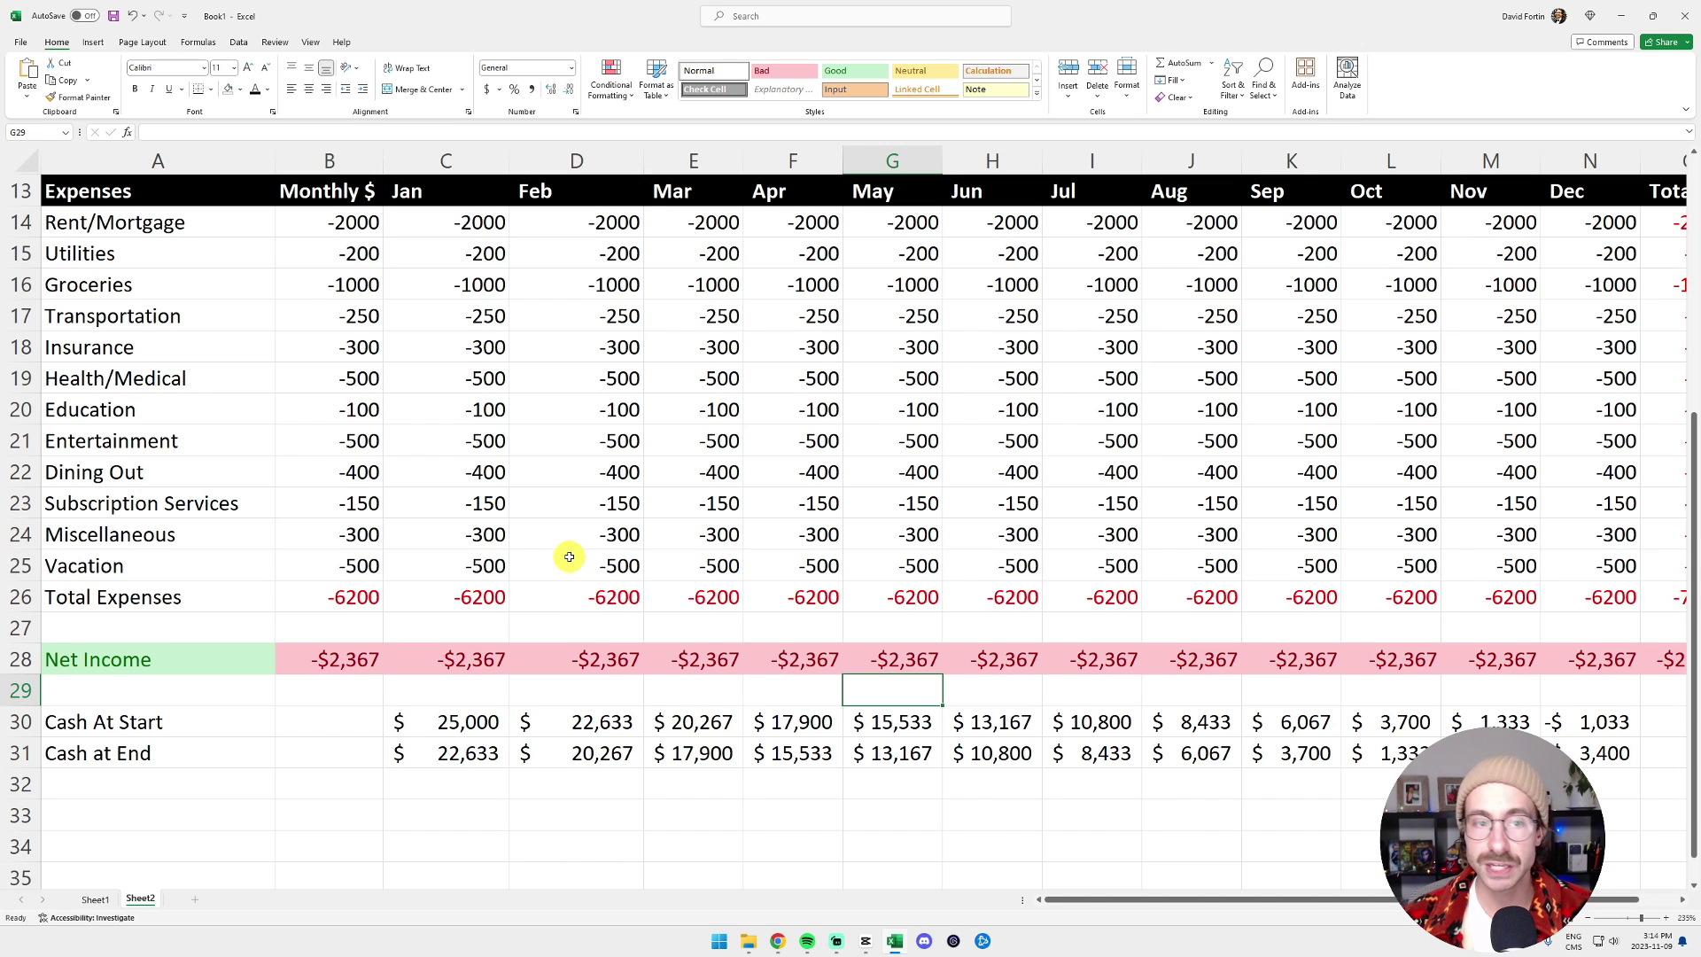
- Set the Income Buffer in B2 back to 100% and review the Net Income cells
scroll(576, 494, up, 4)
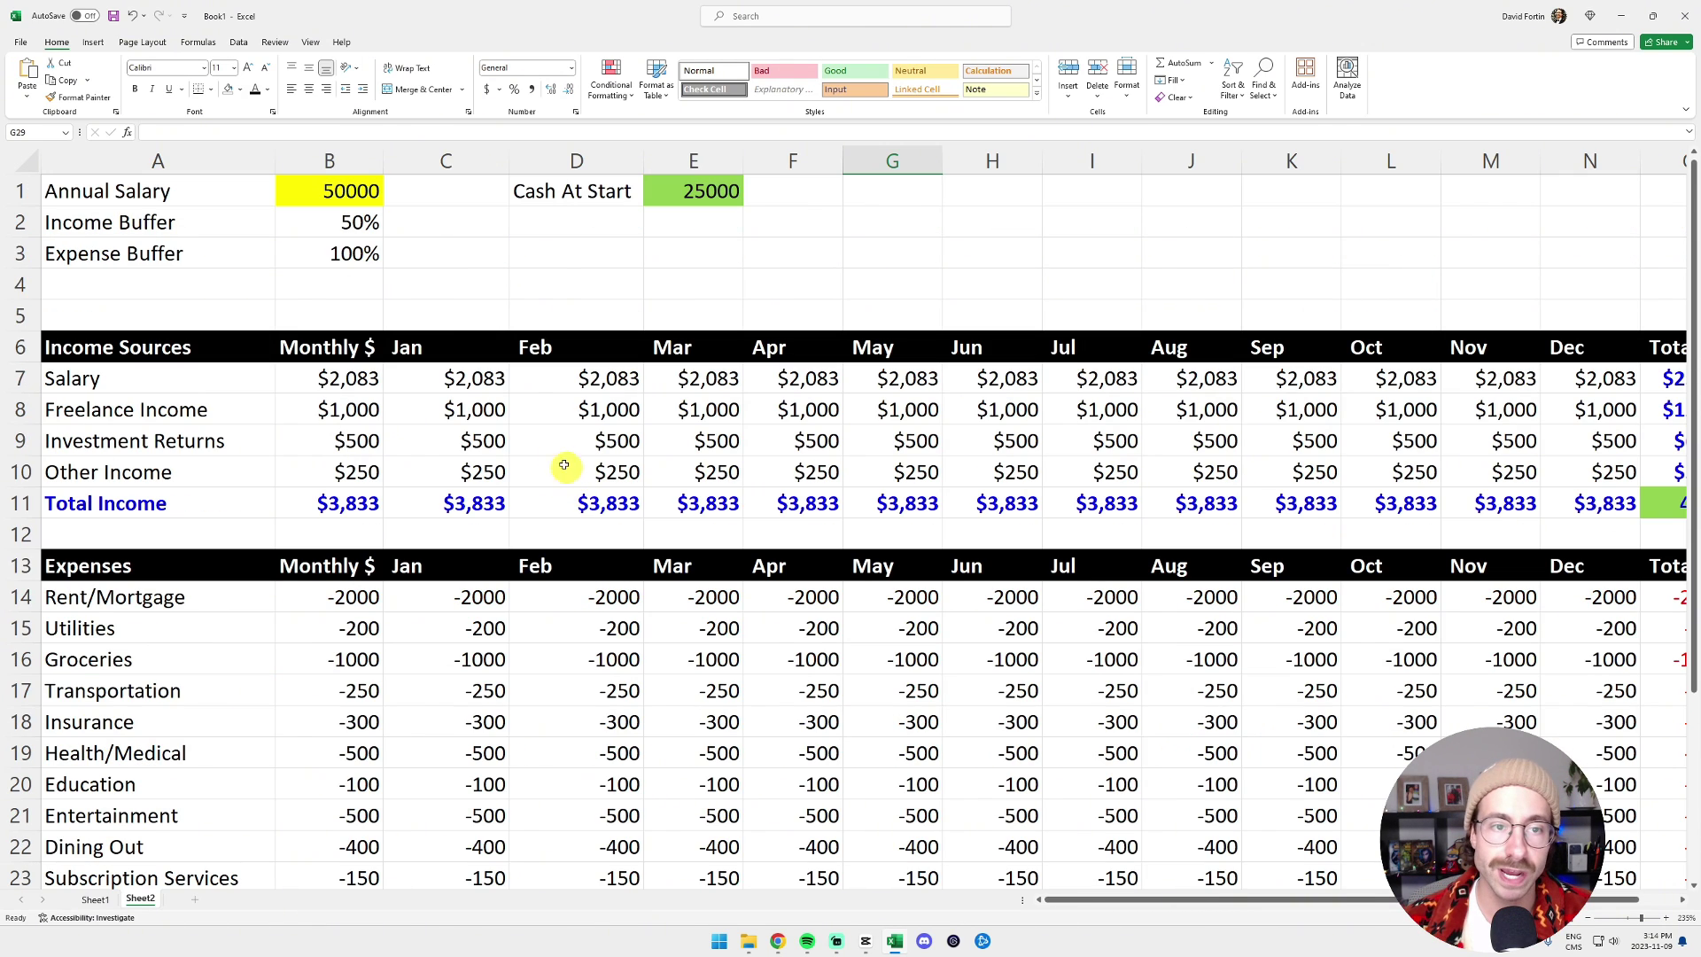
click(327, 231)
text(10)
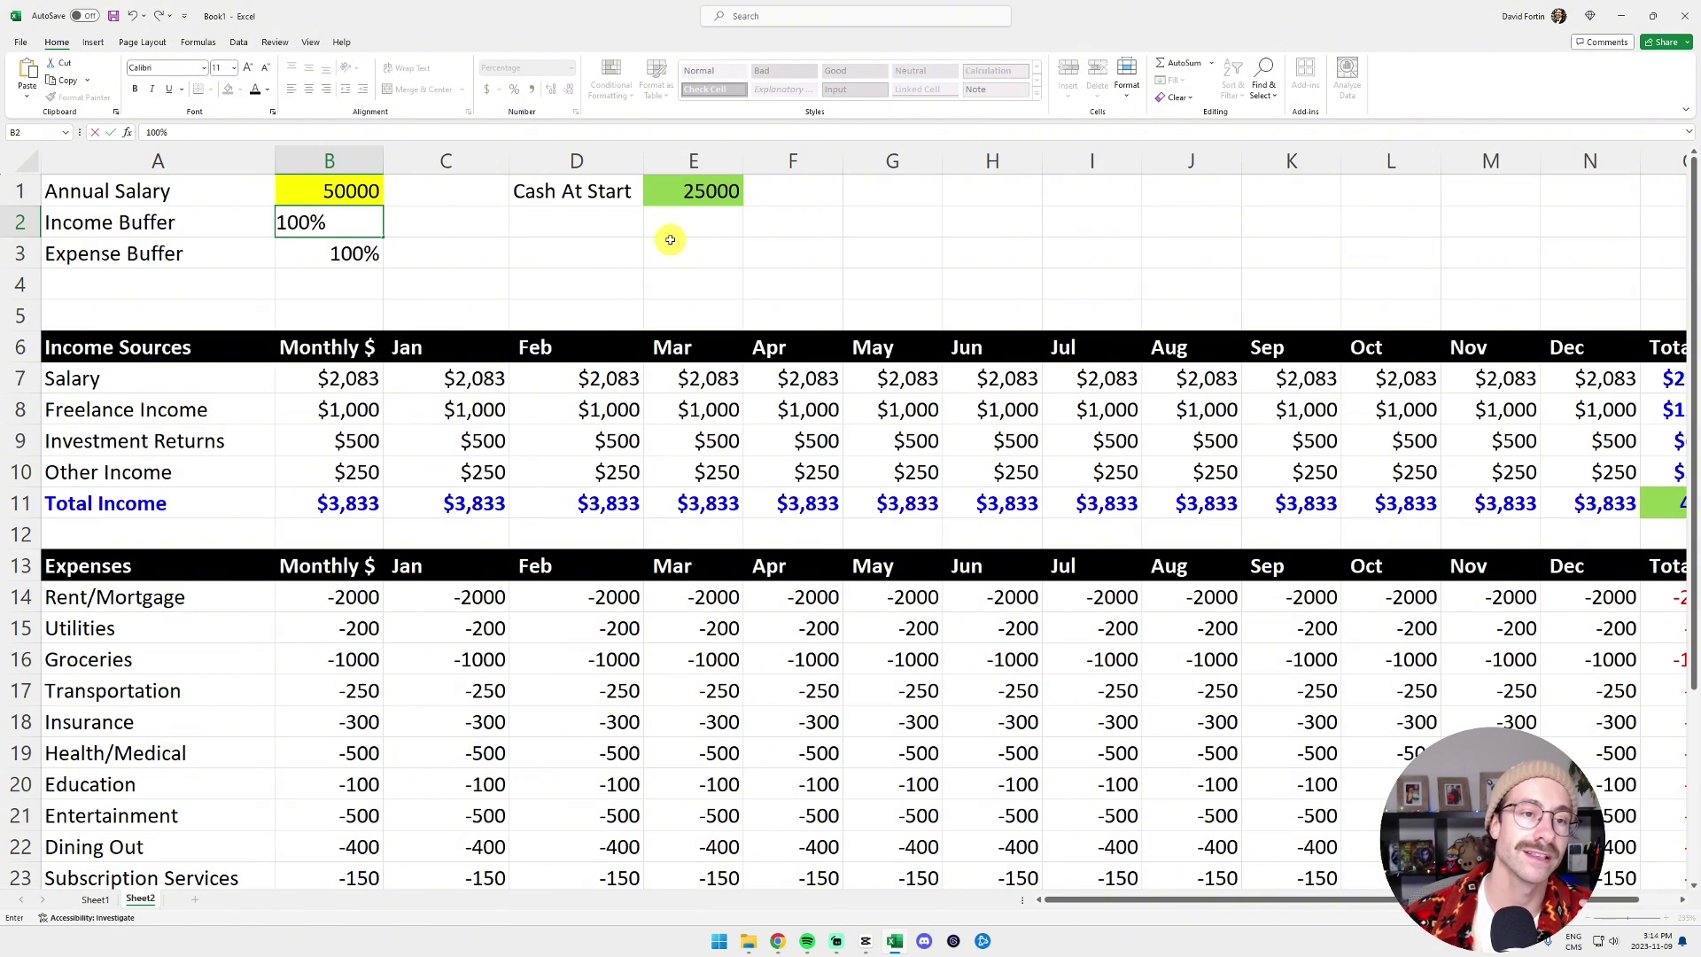
text(0)
key(Return)
scroll(669, 399, down, 5)
drag(588, 567, 1115, 576)
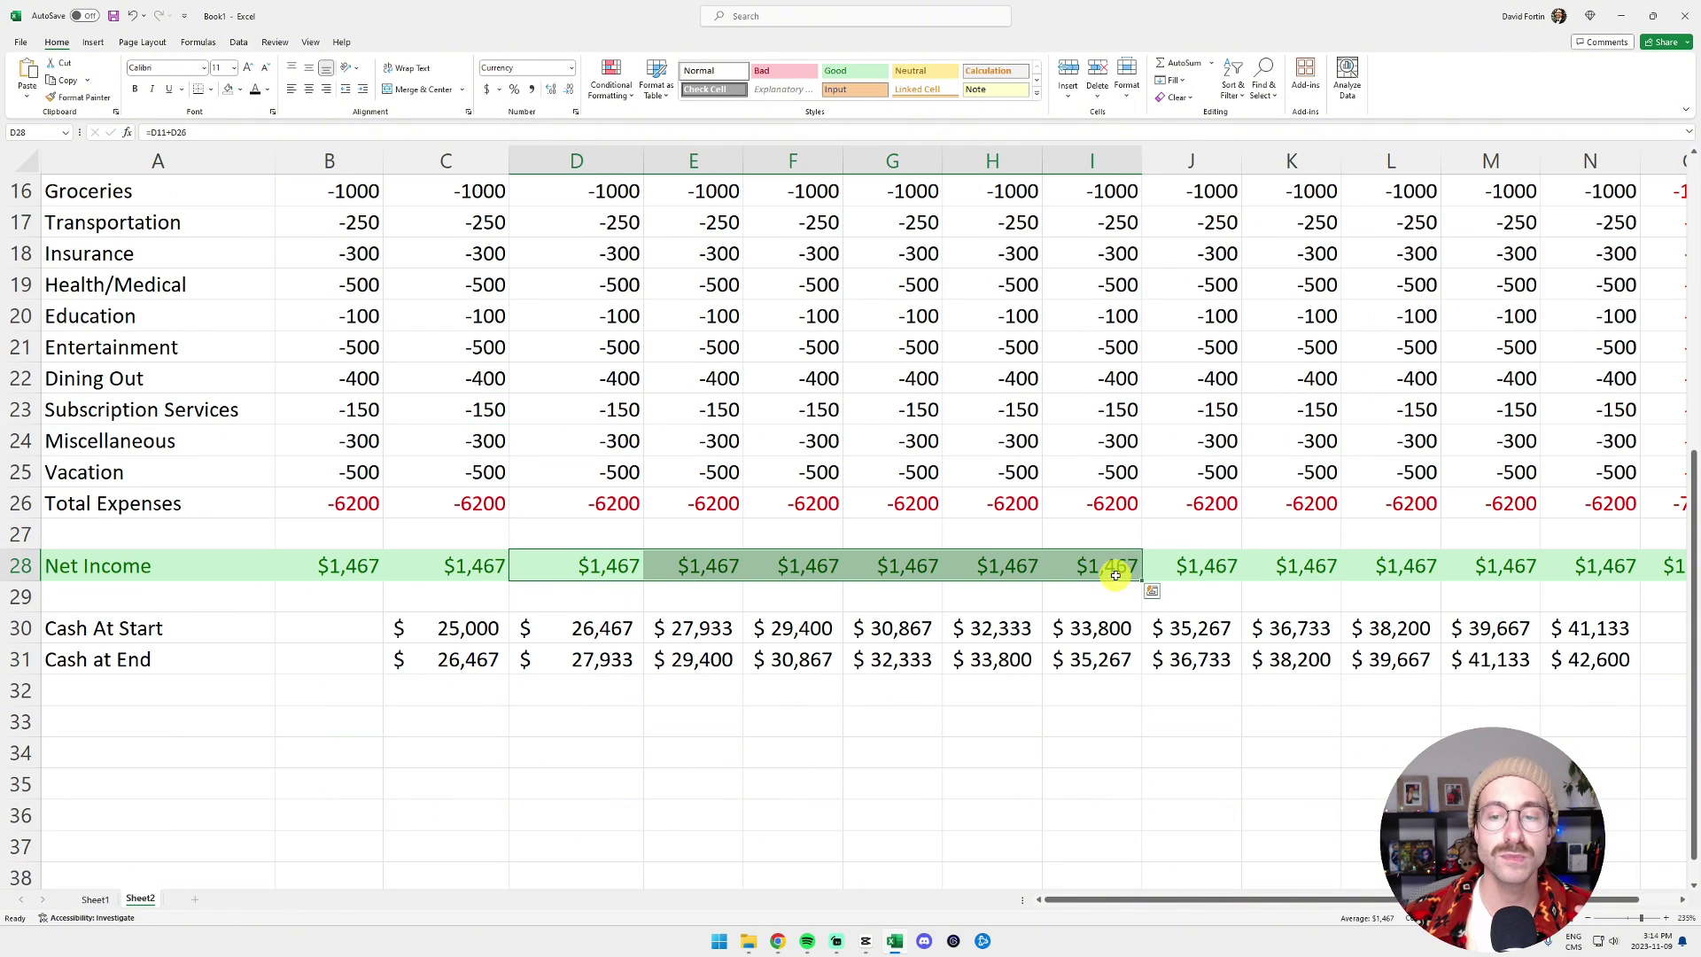
click(1115, 576)
- Test a 50% income buffer against May's Net Income, then undo back to 100%
scroll(482, 204, up, 5)
click(367, 225)
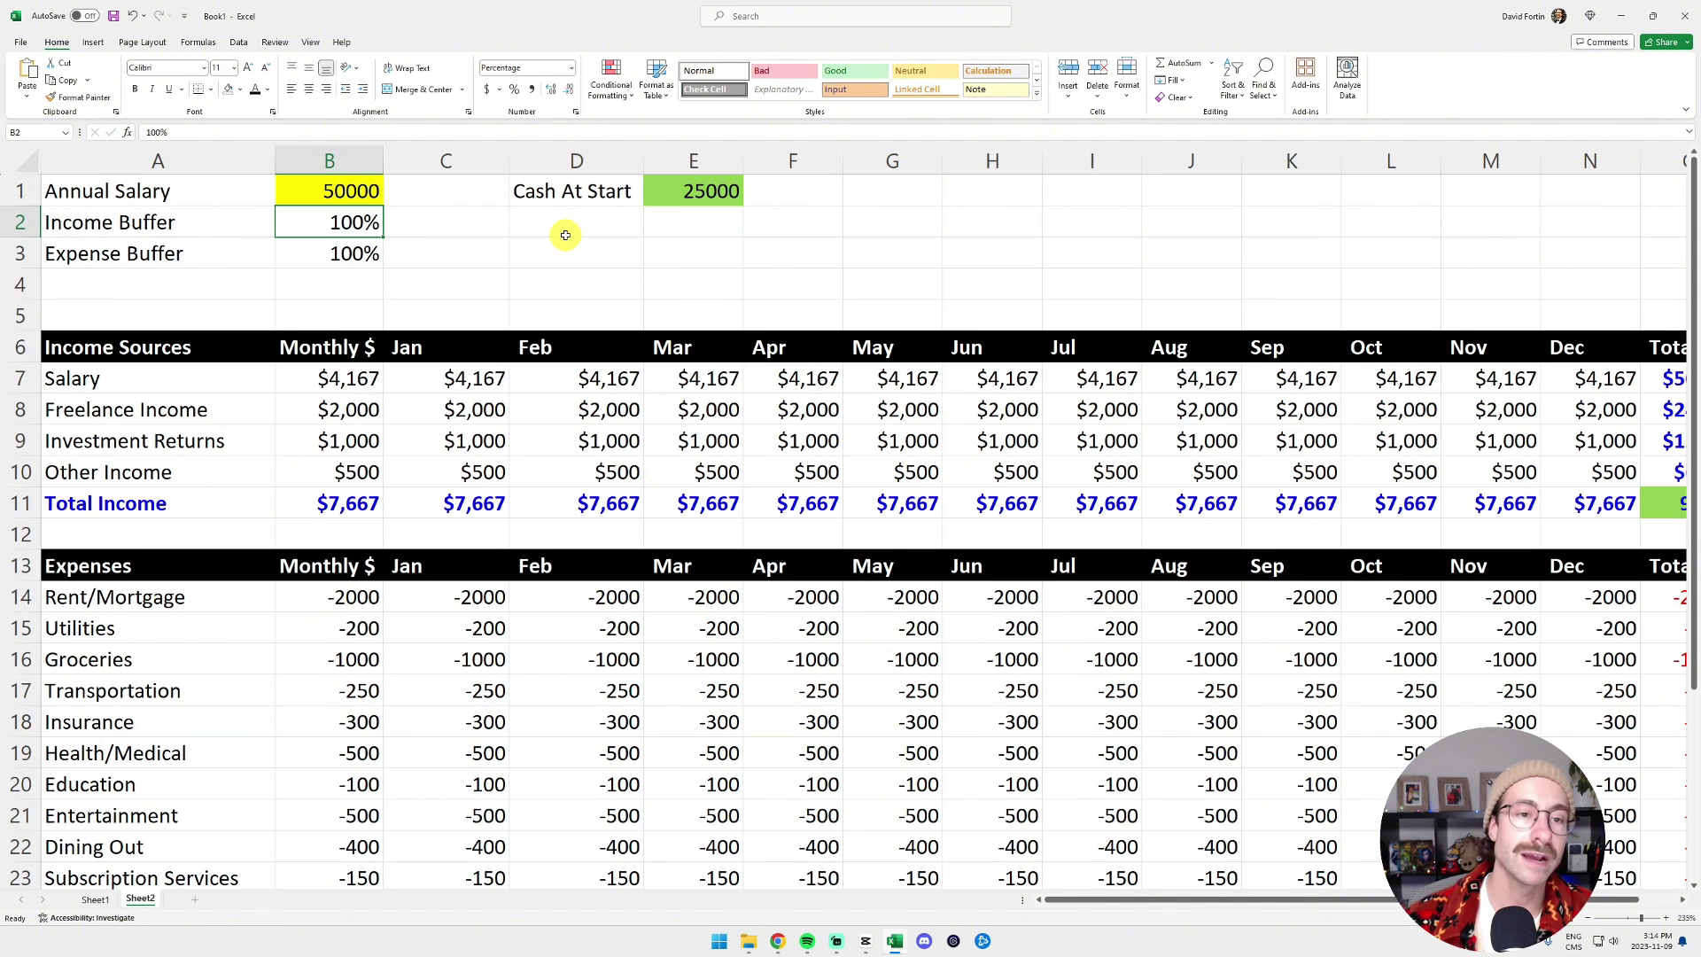
text(50)
key(Return)
scroll(674, 232, down, 6)
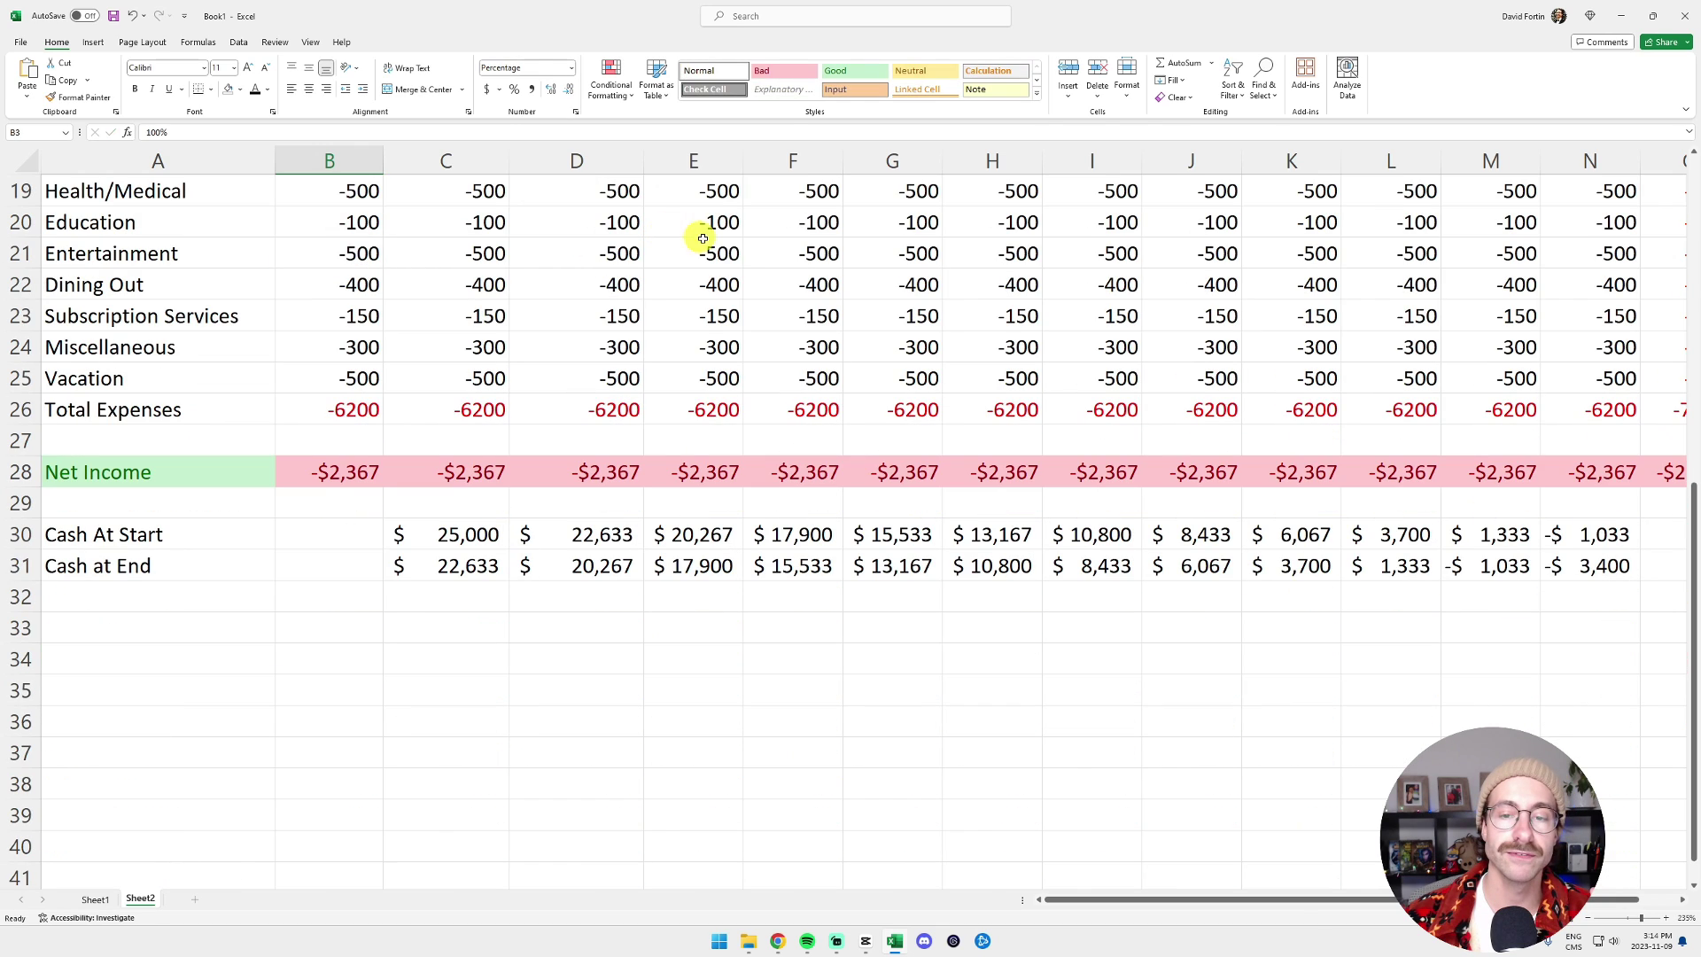
click(889, 458)
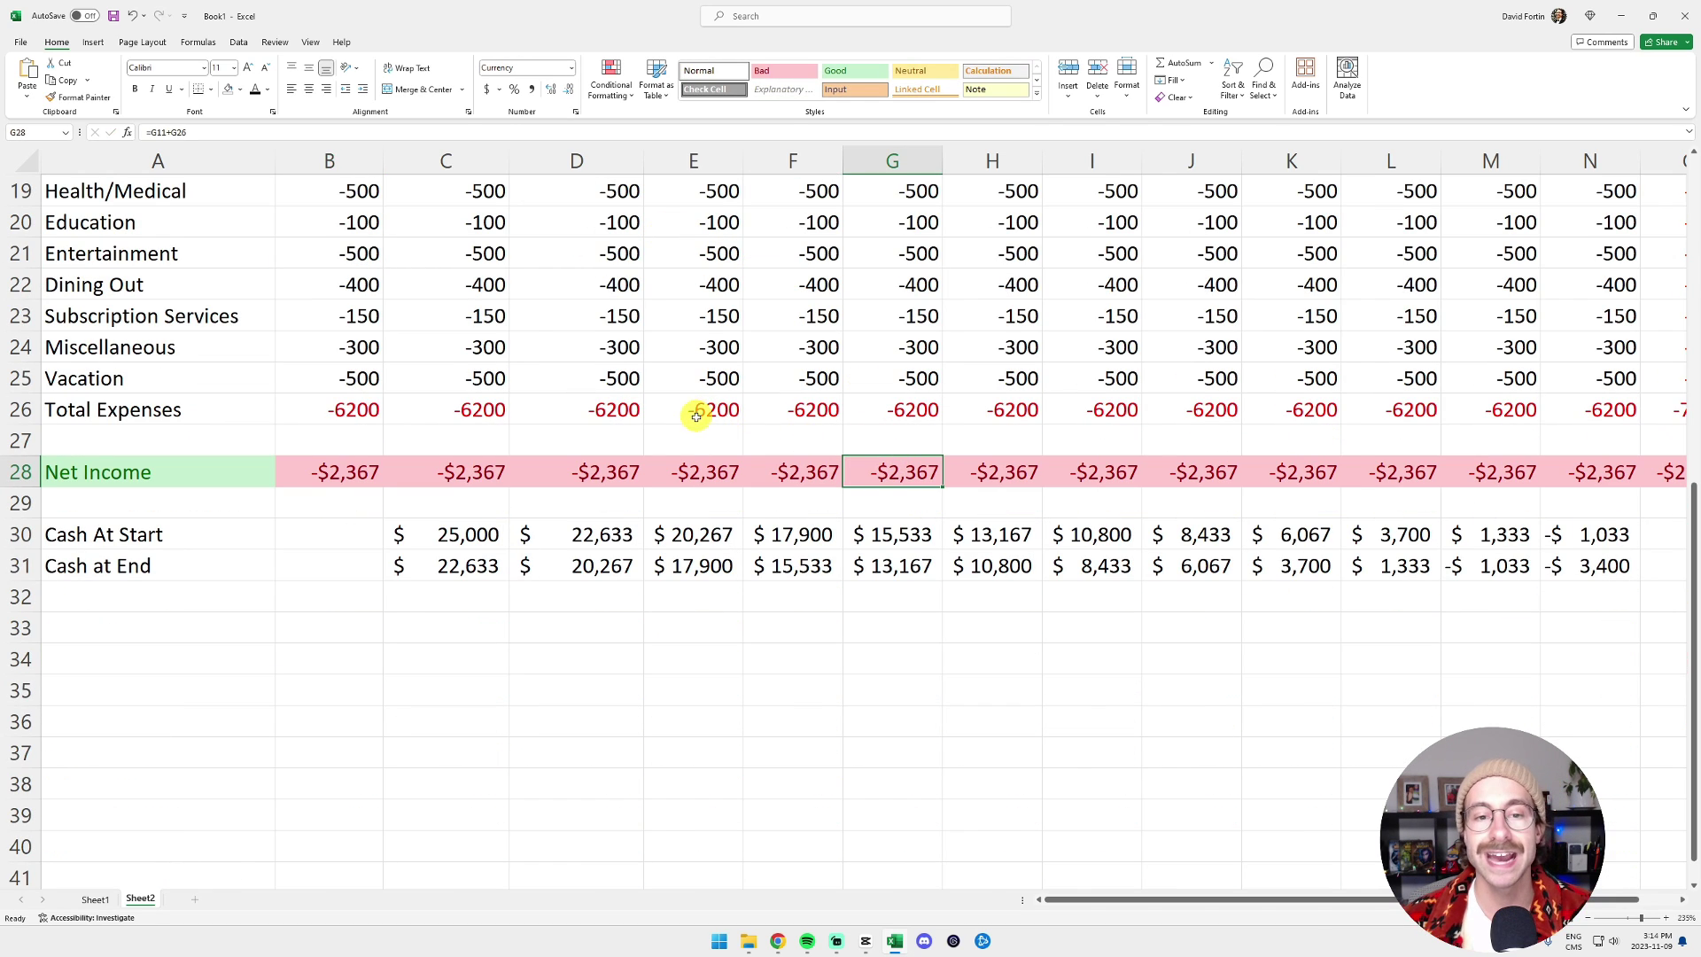
key(ctrl+z)
click(470, 592)
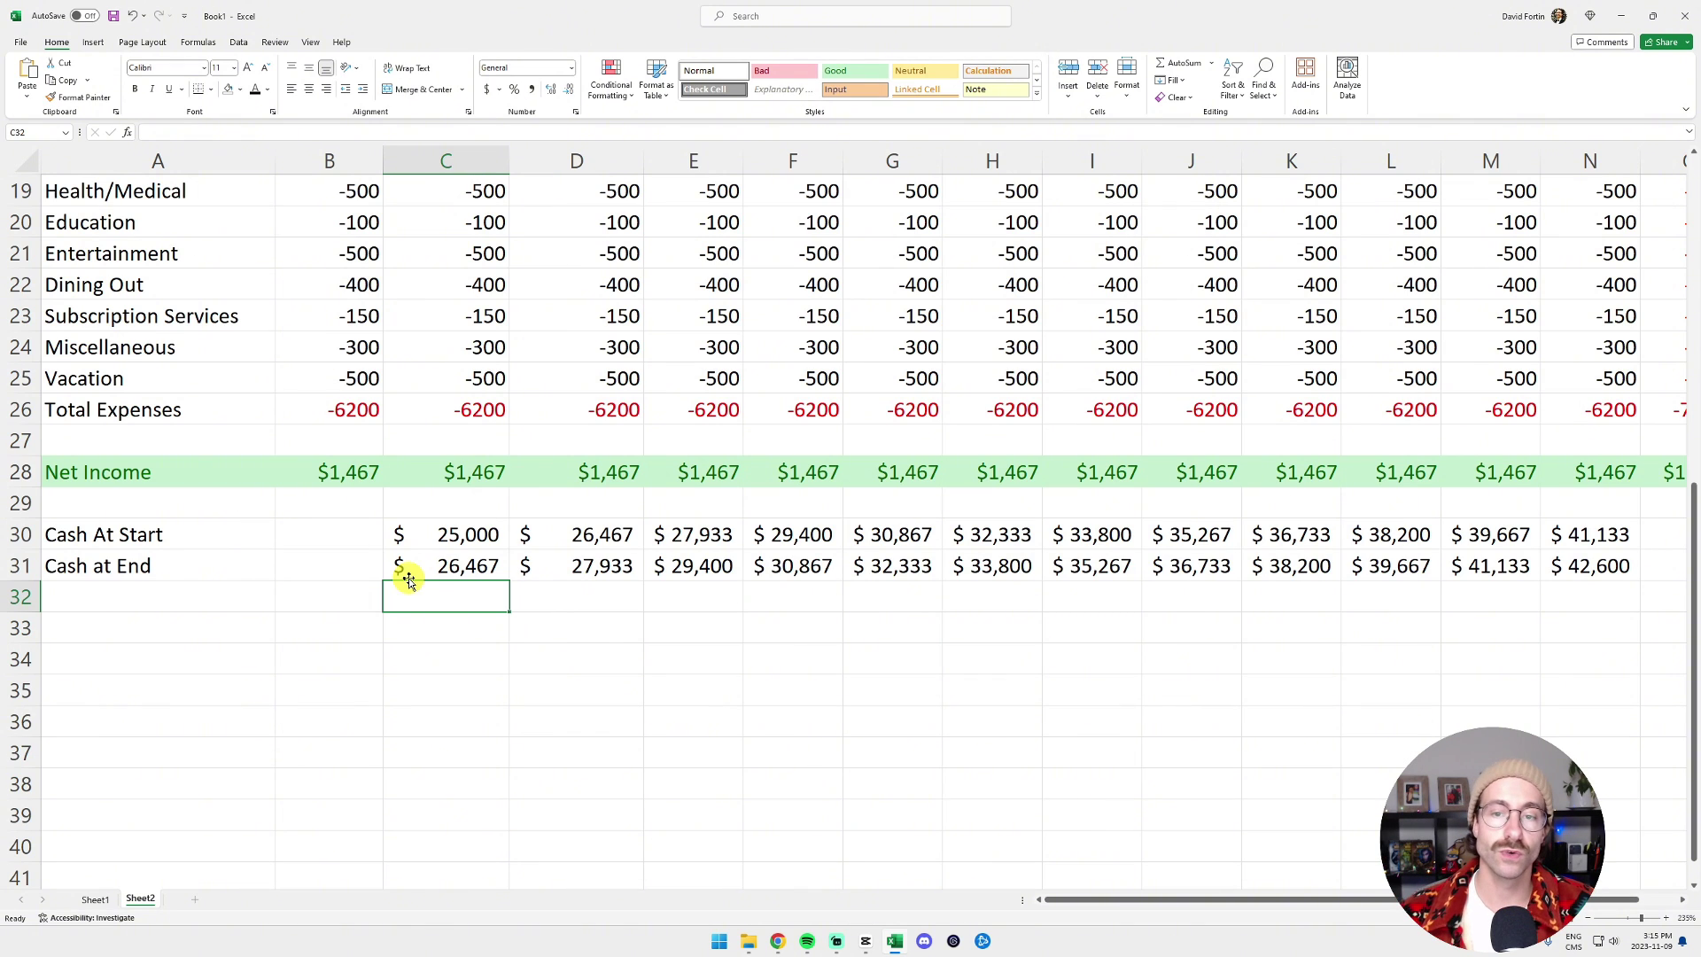
- Check the Subscription Services and Transportation expense formulas that reference column $B
scroll(404, 572, up, 3)
click(438, 592)
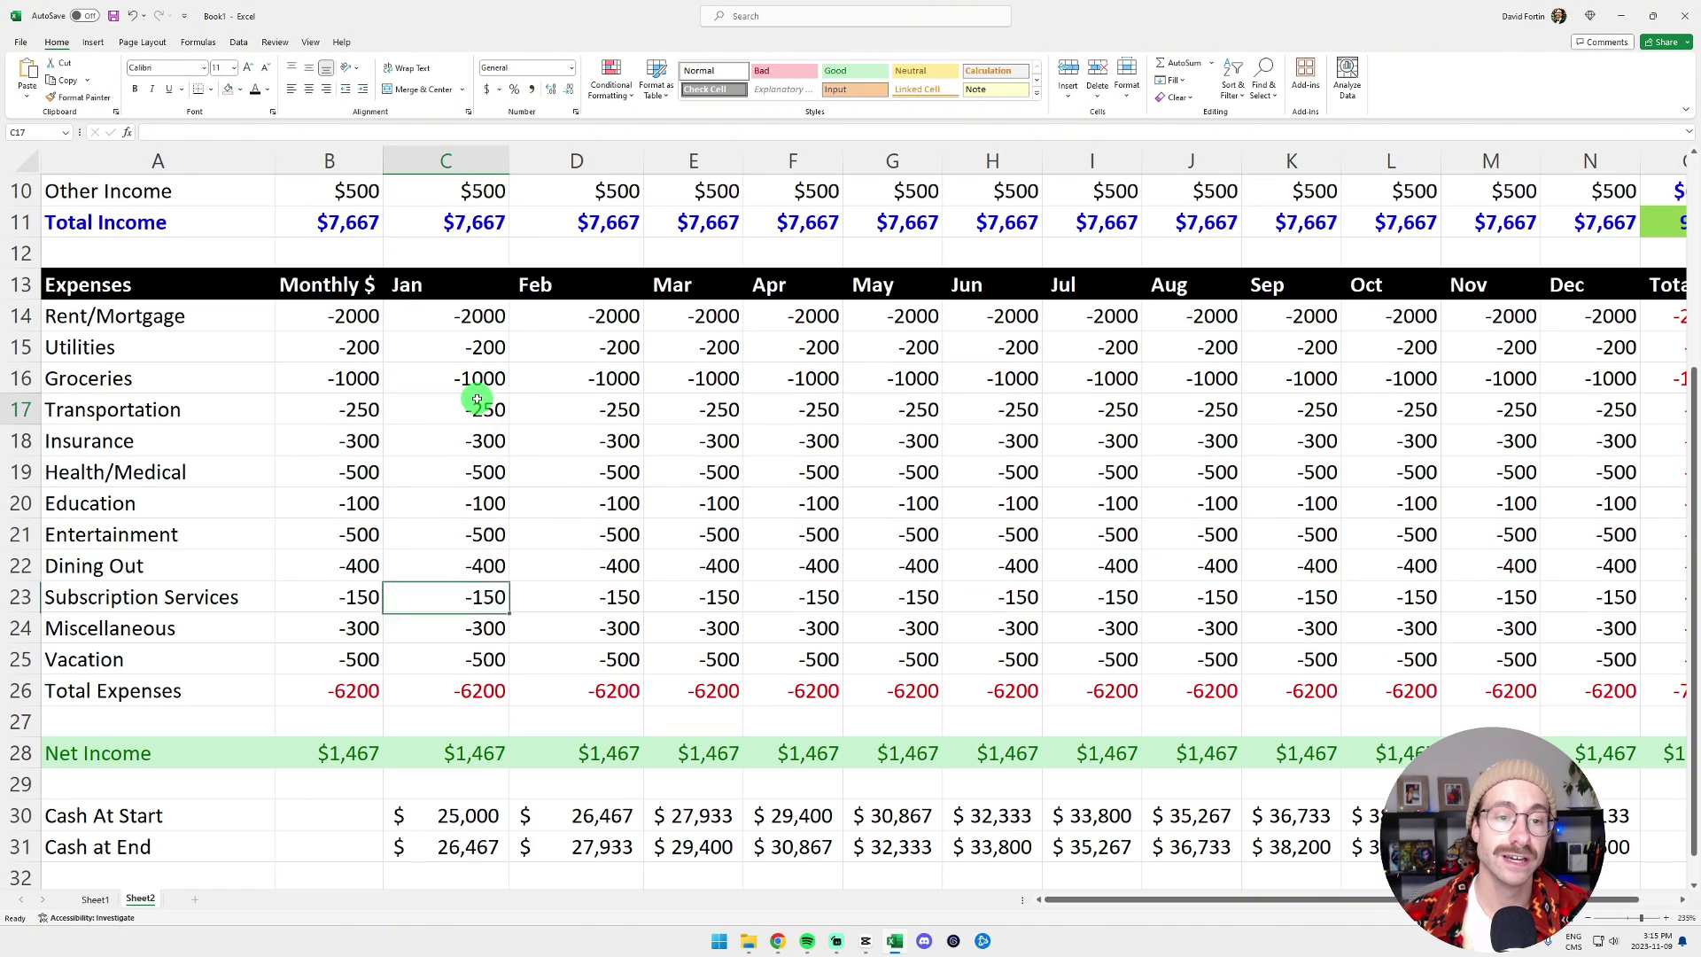
click(431, 410)
click(653, 496)
click(653, 419)
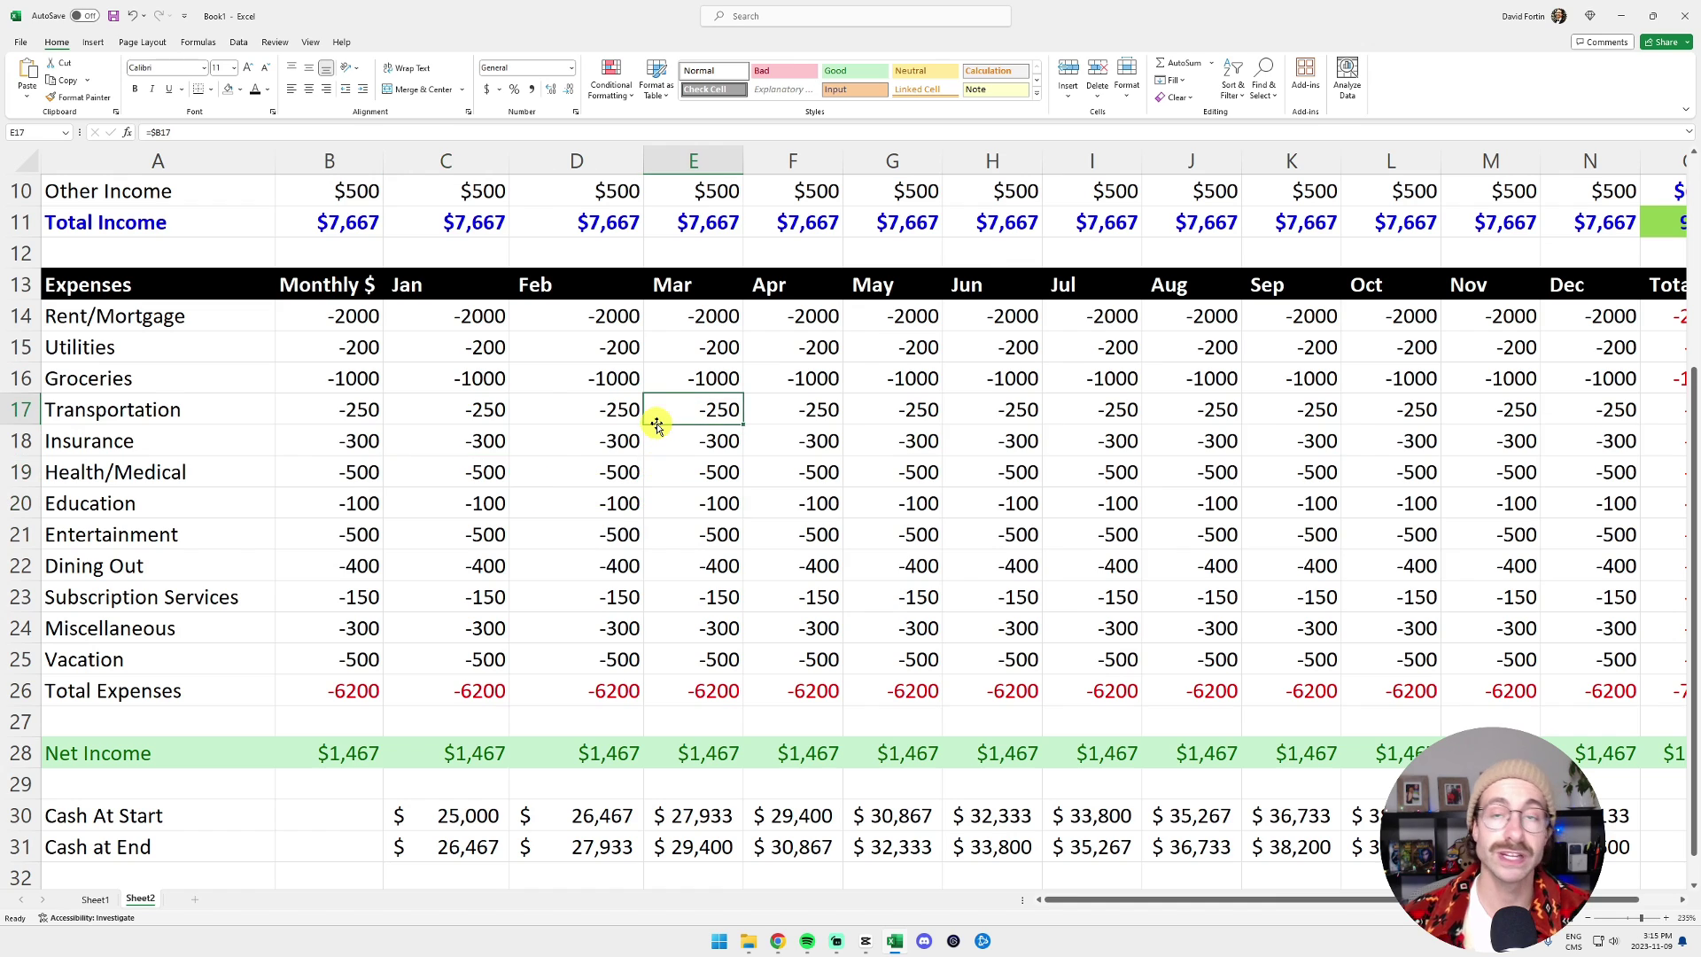